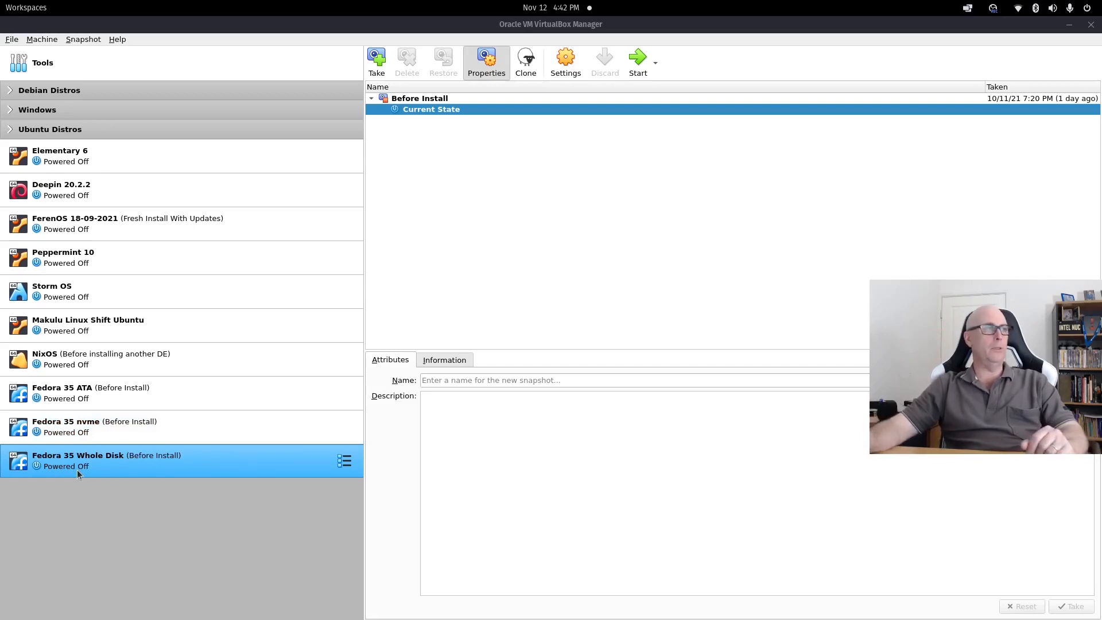
Start the Fedora 35 Whole Disk VM and boot the 'Start Fedora-Workstation-Live 35' GRUB entry.
{"action": "left_click", "coordinate": [101, 393], "text": "ctrl"}
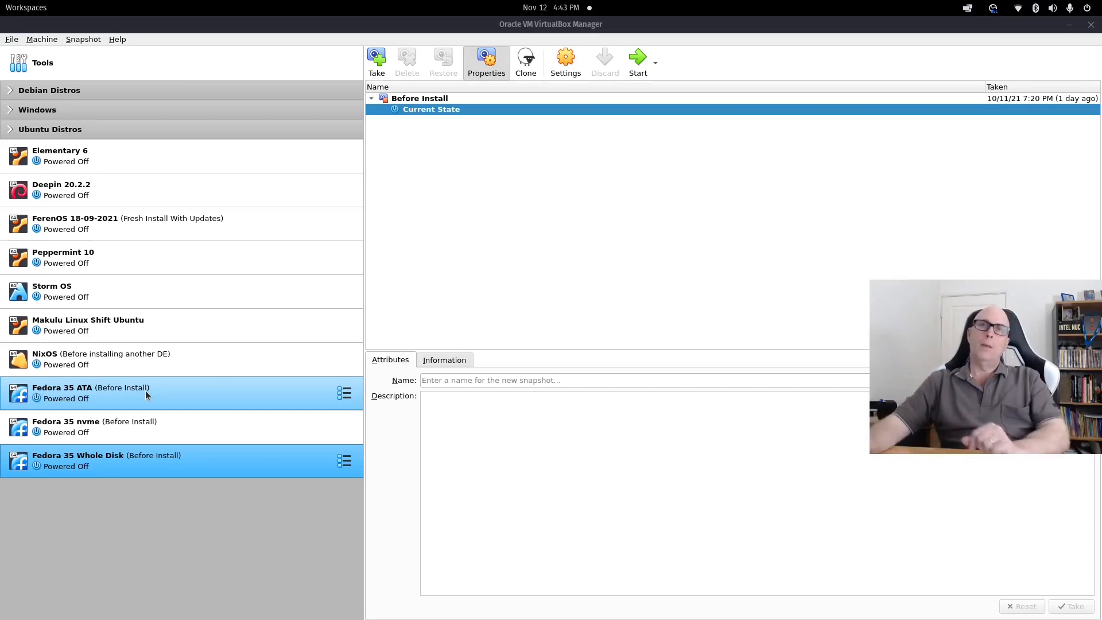
{"action": "left_click", "coordinate": [164, 422], "text": "shift"}
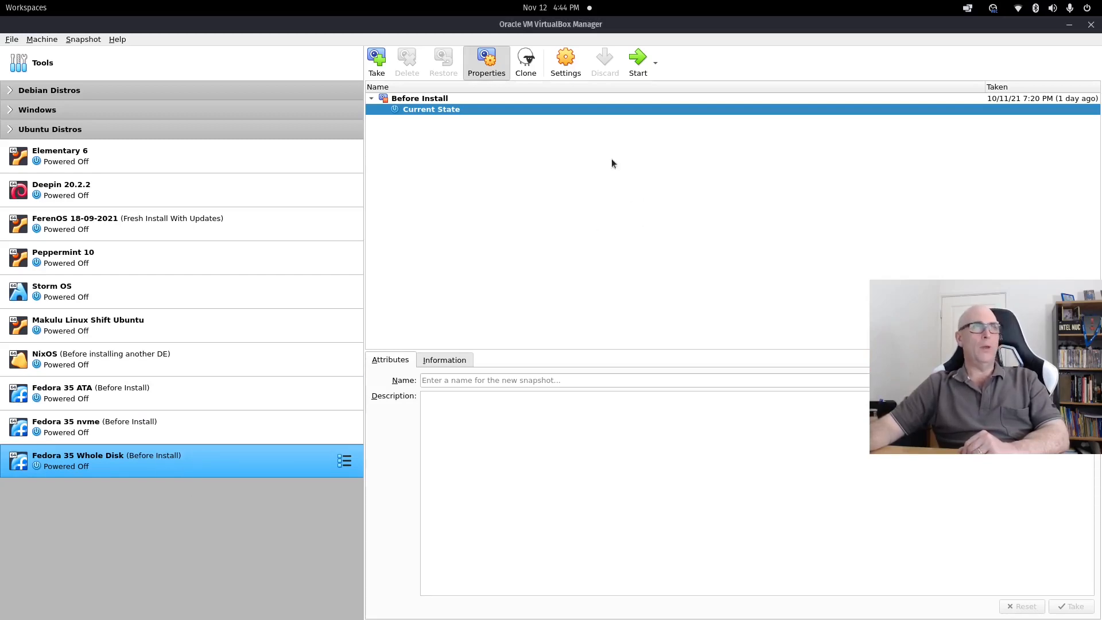
{"action": "left_click", "coordinate": [636, 64]}
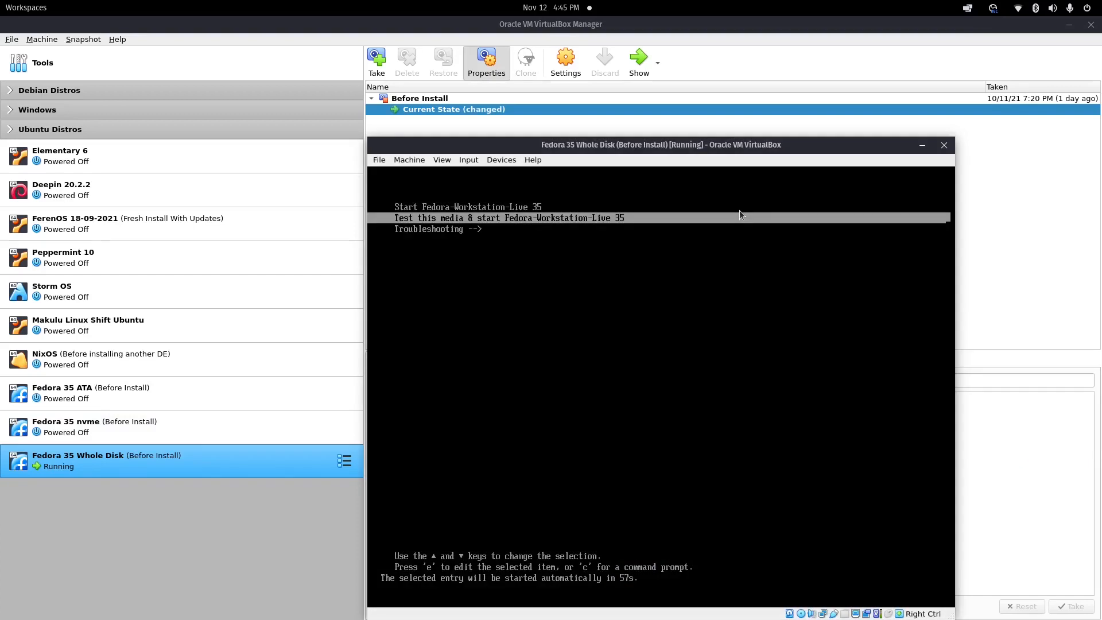
{"action": "key", "text": "Up"}
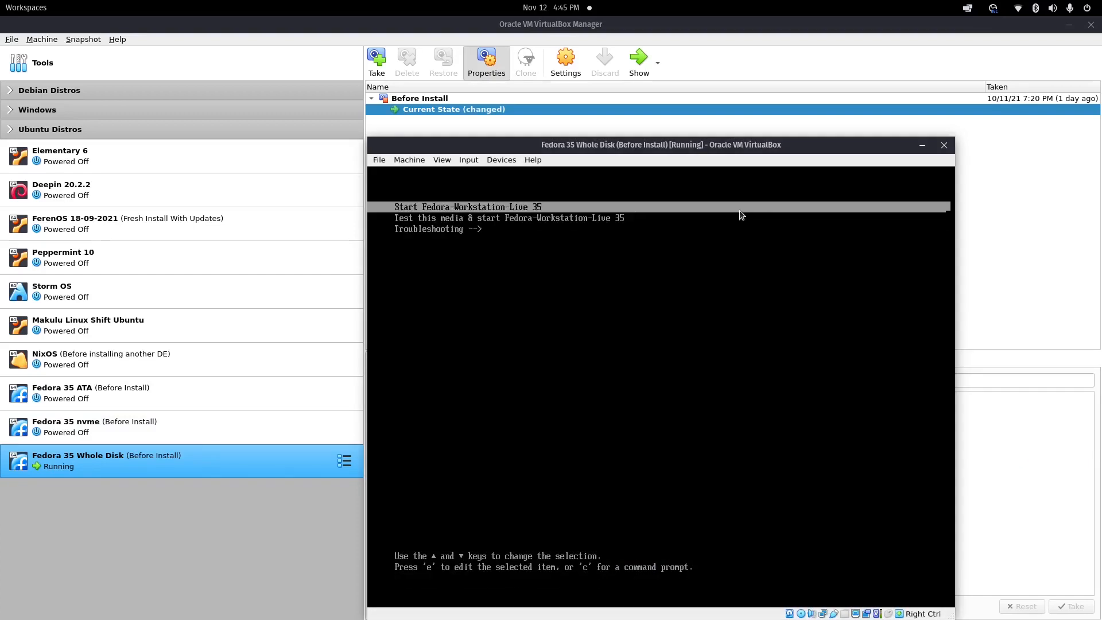
{"action": "key", "text": "Down"}
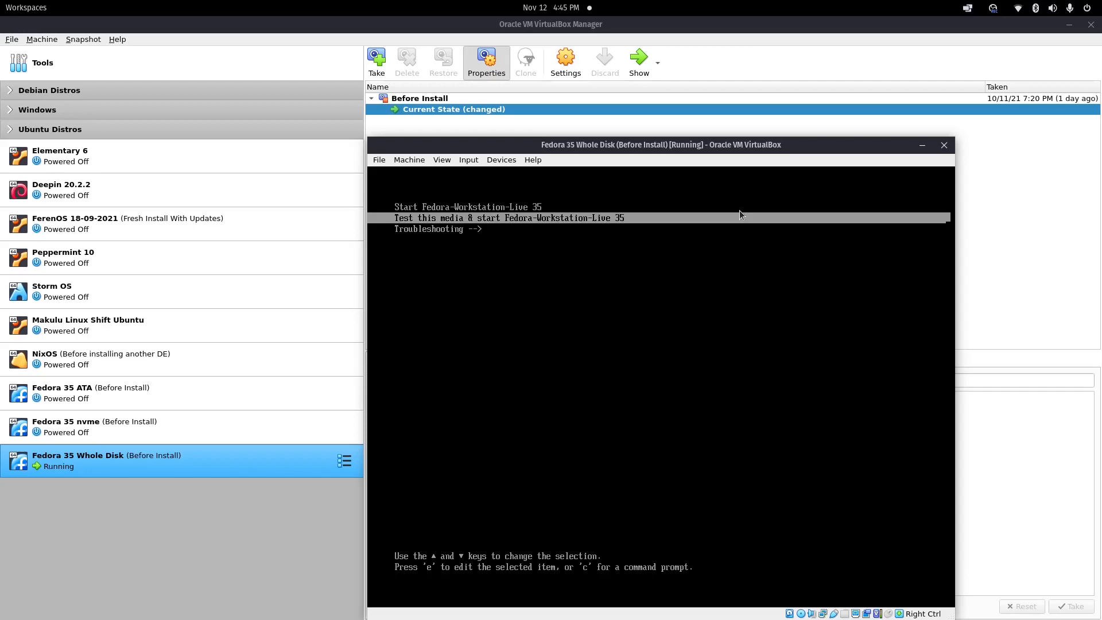
{"action": "key", "text": "Up"}
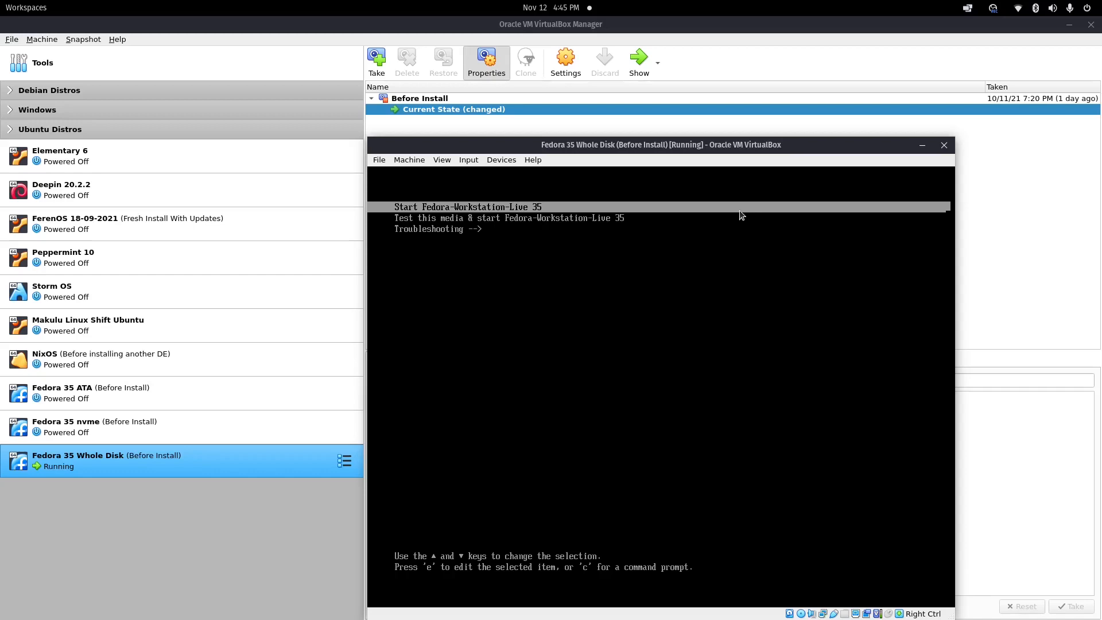
{"action": "key", "text": "Return"}
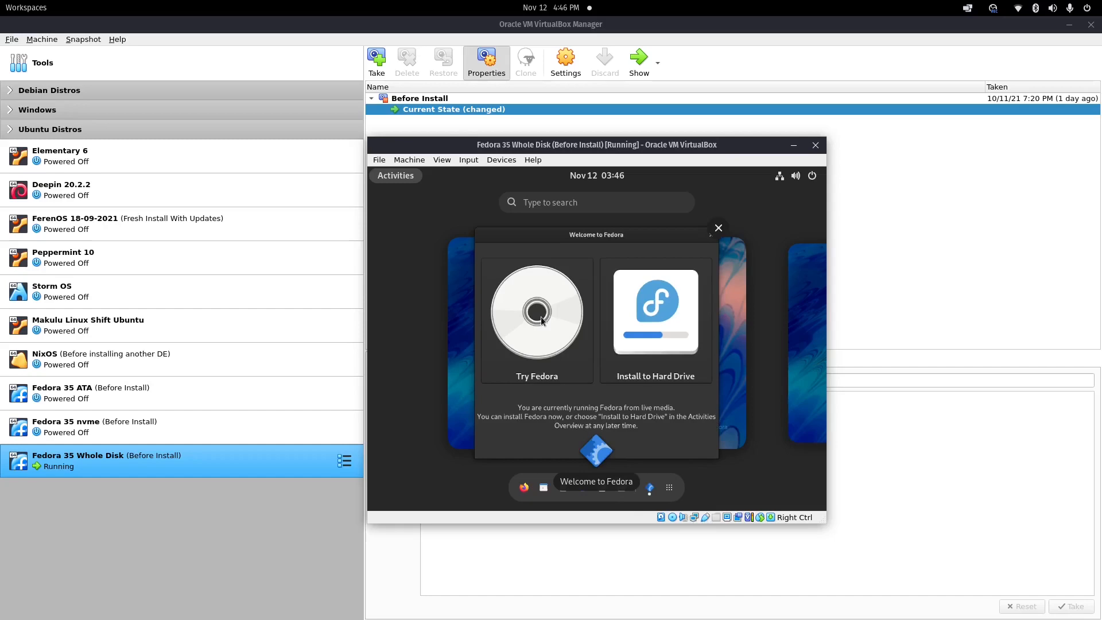
Choose Try Fedora, close the welcome window, and apply and keep 1920 × 1080 (16:9) resolution.
{"action": "left_click", "coordinate": [540, 316]}
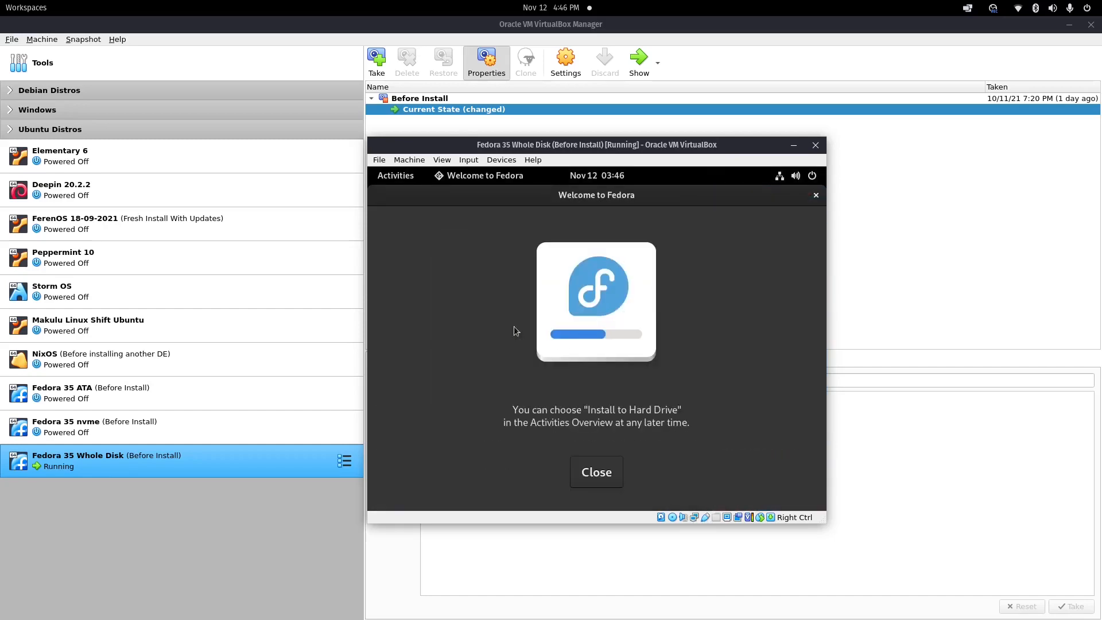
{"action": "left_click", "coordinate": [590, 467]}
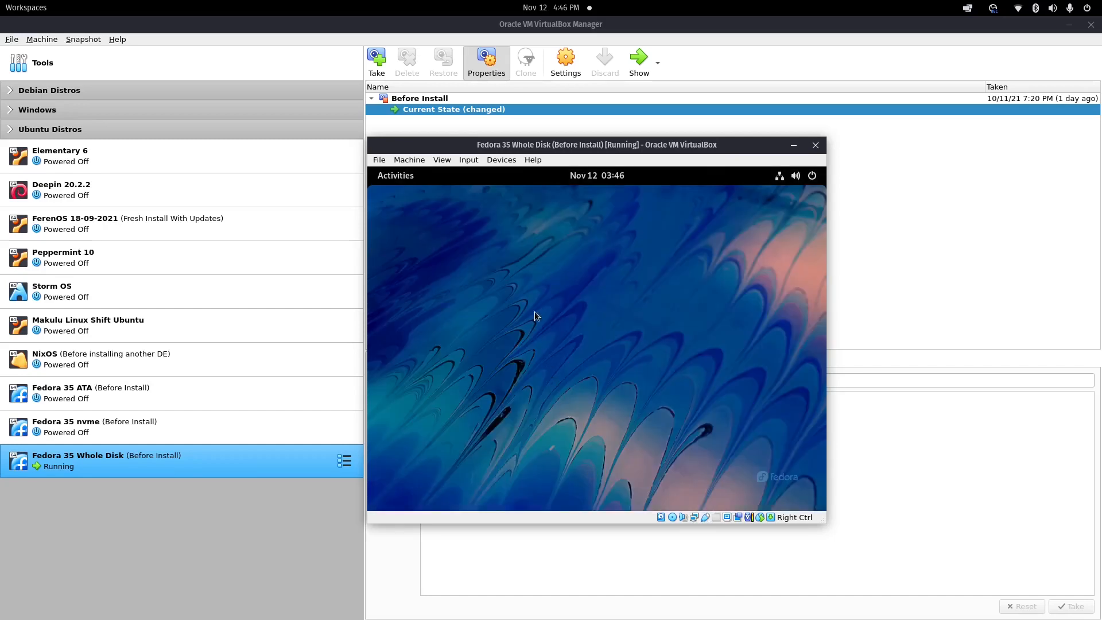
{"action": "left_click", "coordinate": [414, 176]}
{"action": "type", "text": "displ"}
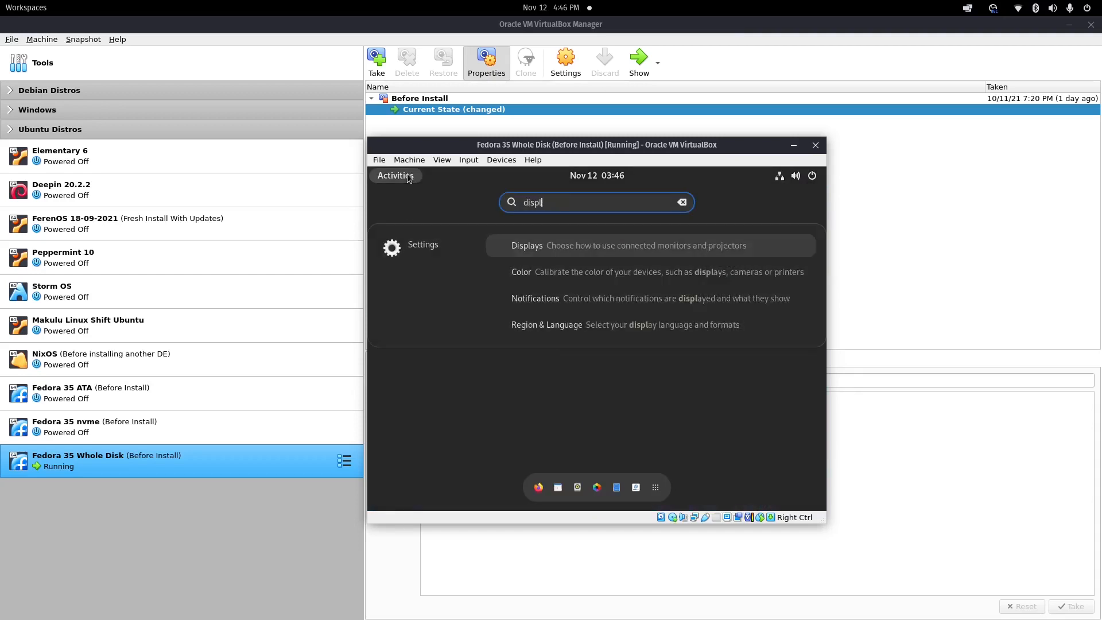
{"action": "key", "text": "Return"}
{"action": "left_click", "coordinate": [714, 292]}
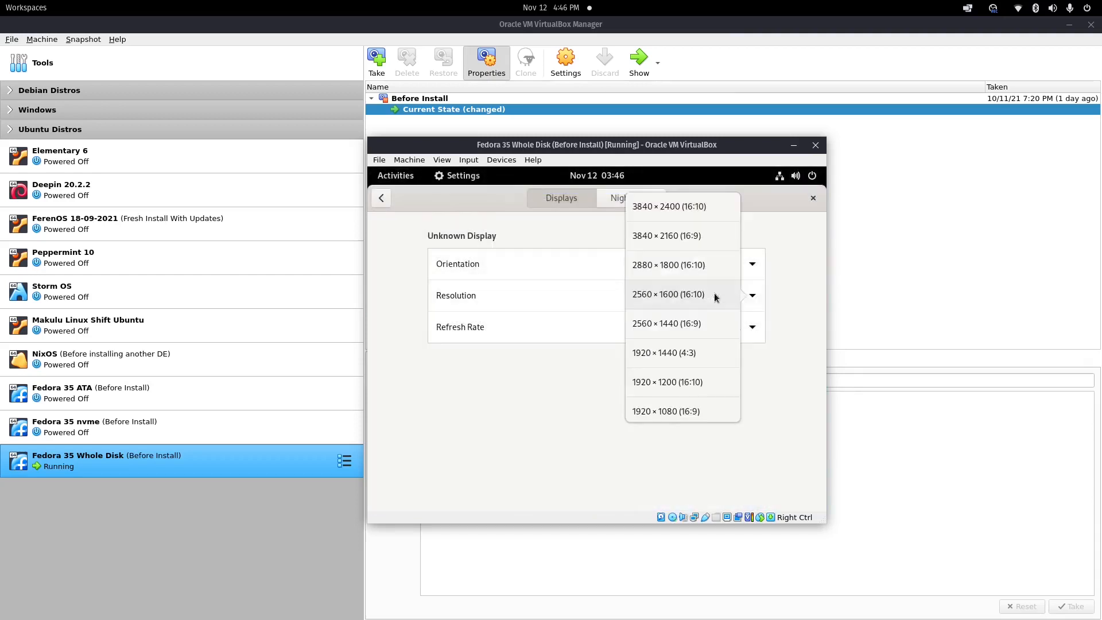
{"action": "left_click", "coordinate": [646, 410]}
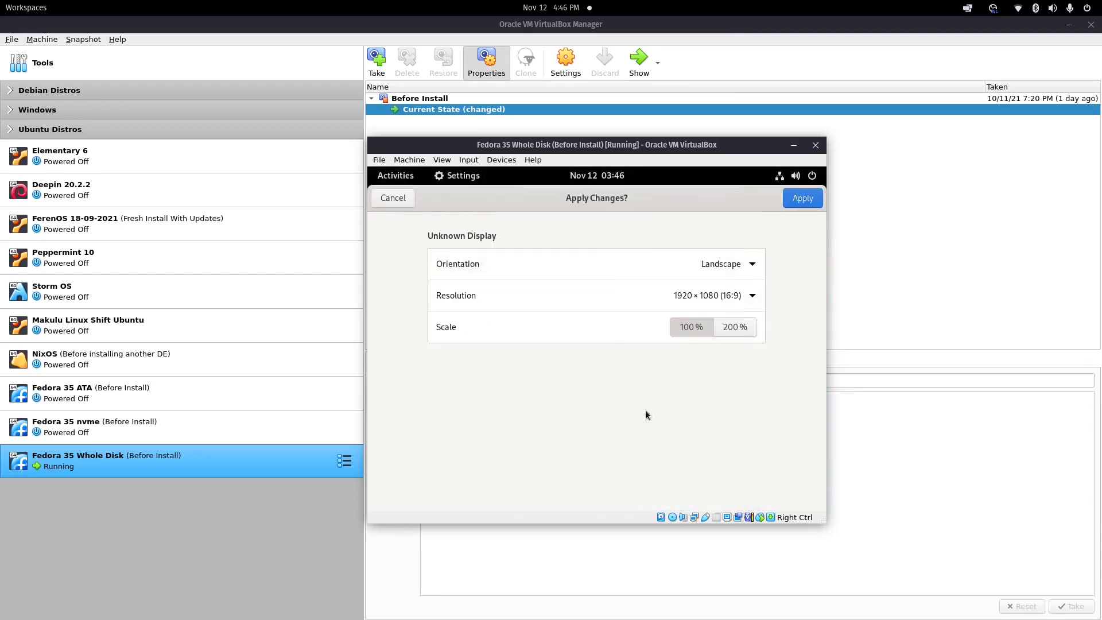
{"action": "left_click", "coordinate": [800, 201]}
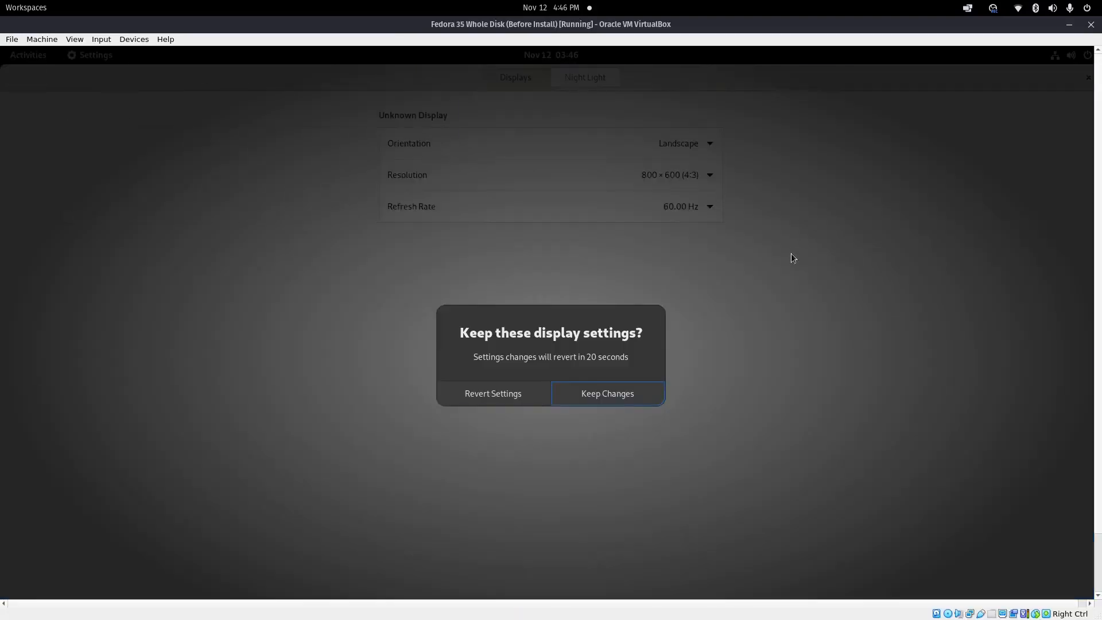
{"action": "left_click", "coordinate": [608, 365]}
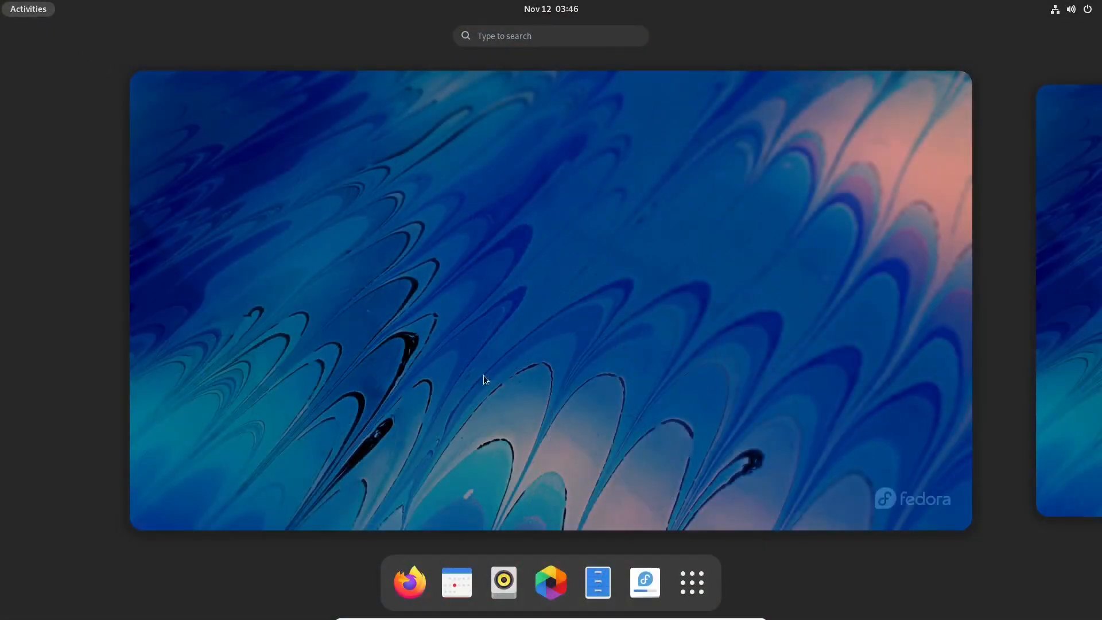
Launch Install to Hard Drive and continue with English (Australia) as the installation language.
{"action": "left_click", "coordinate": [645, 582]}
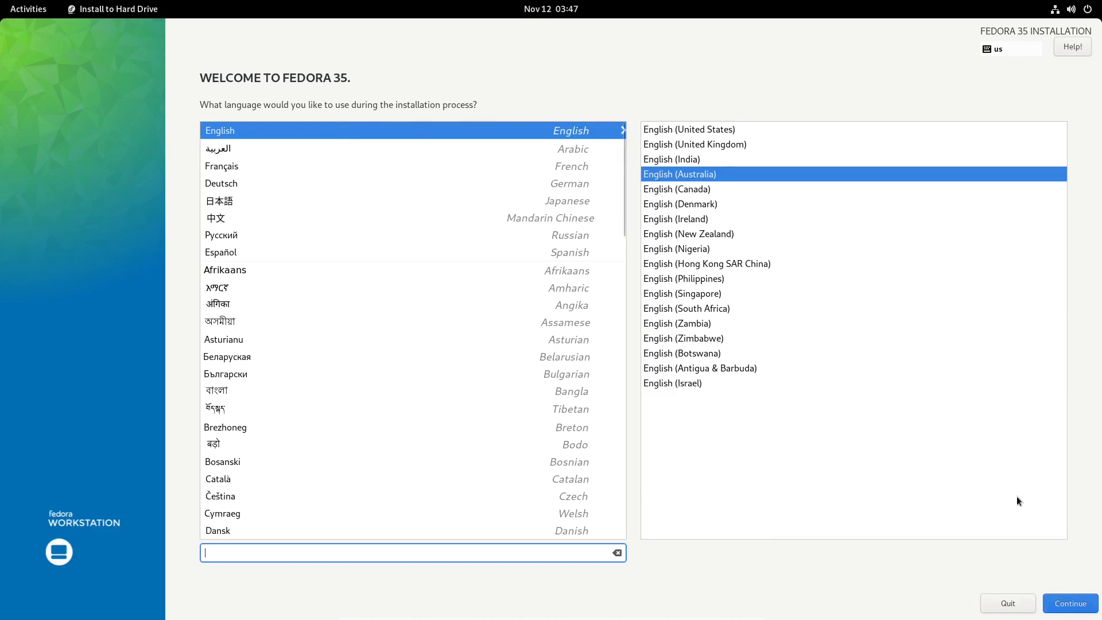
{"action": "left_click", "coordinate": [1070, 607]}
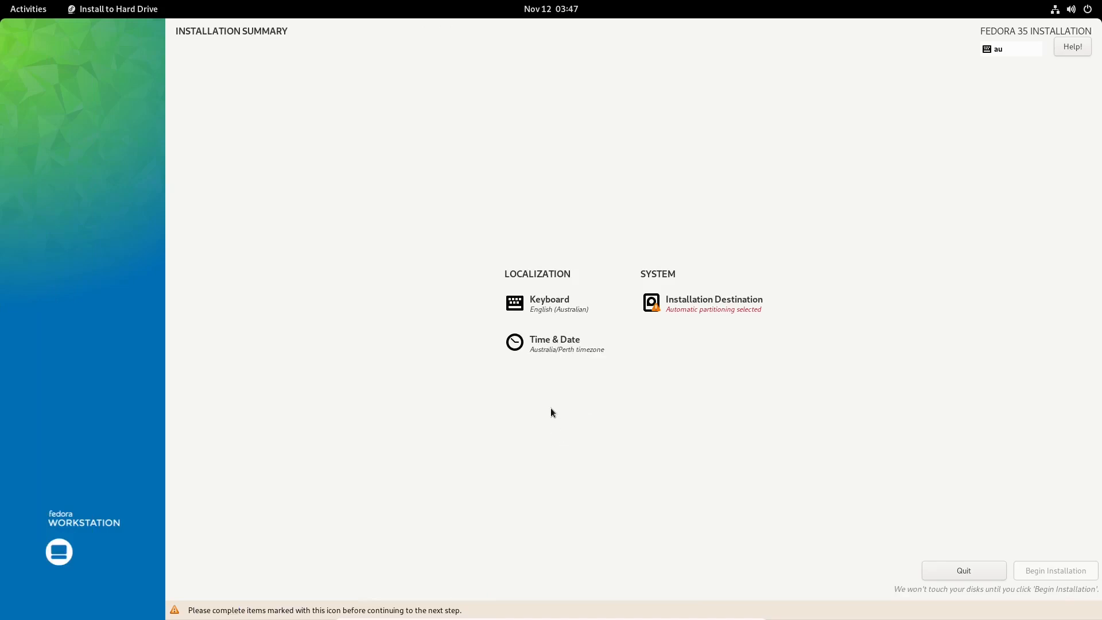
Keep the Australia/Perth time zone and target the ATA VBOX HARDDISK with automatic partitioning.
{"action": "left_click", "coordinate": [551, 347]}
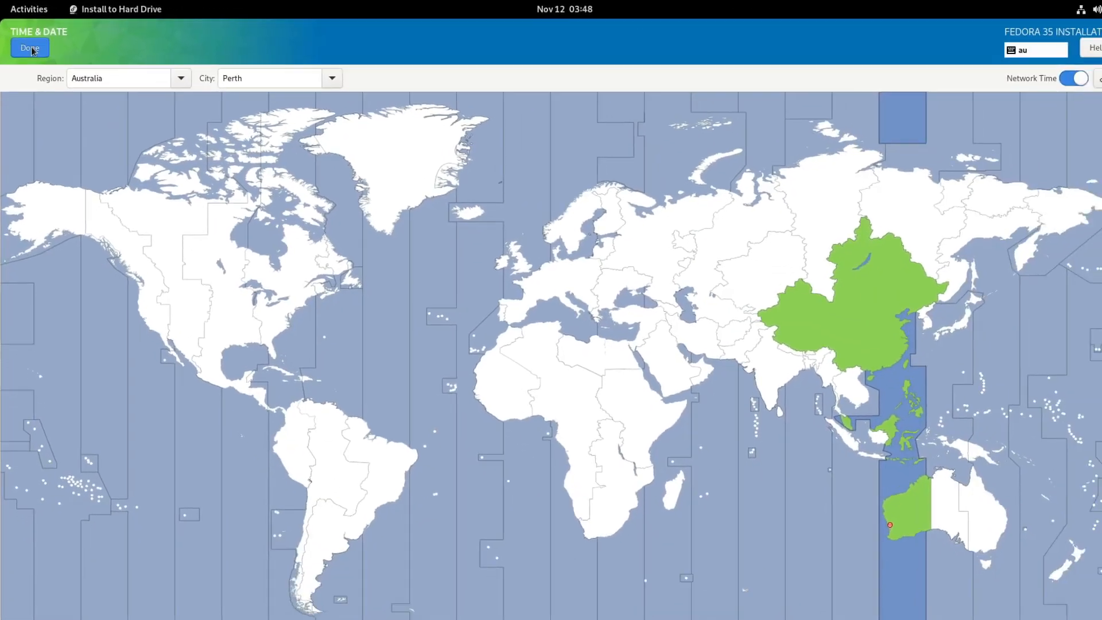
{"action": "left_click", "coordinate": [31, 50]}
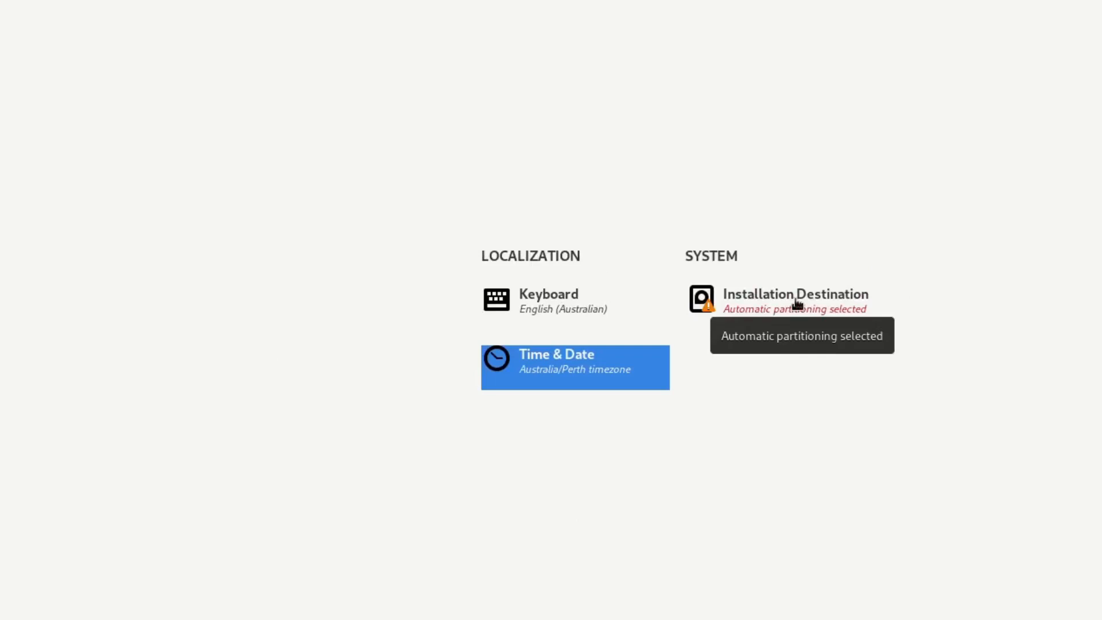
{"action": "left_click", "coordinate": [798, 304]}
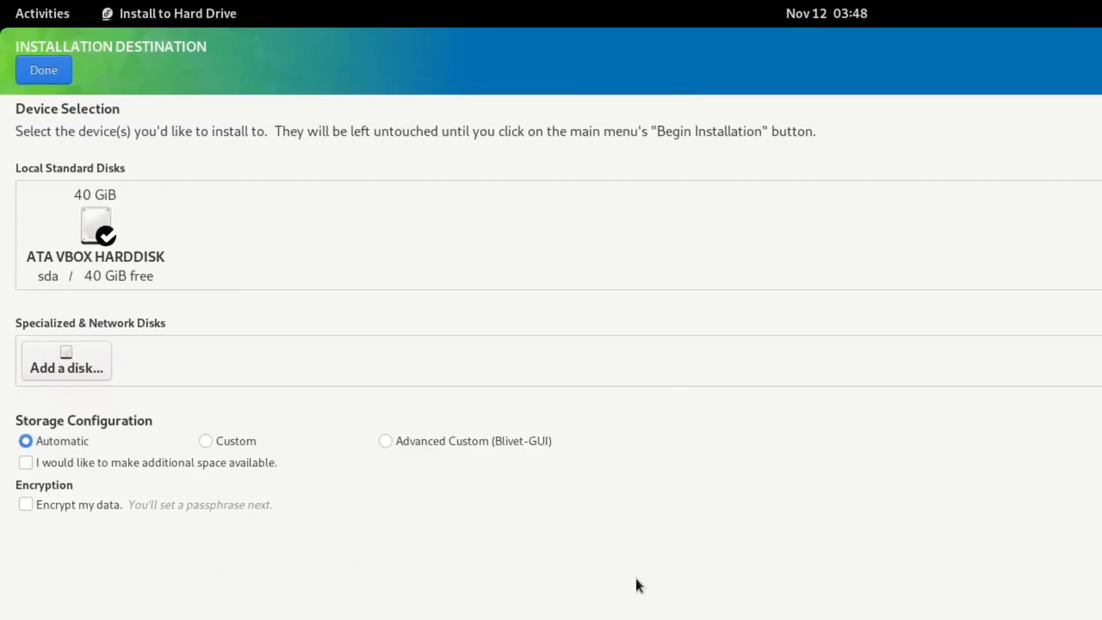
{"action": "left_click", "coordinate": [97, 235]}
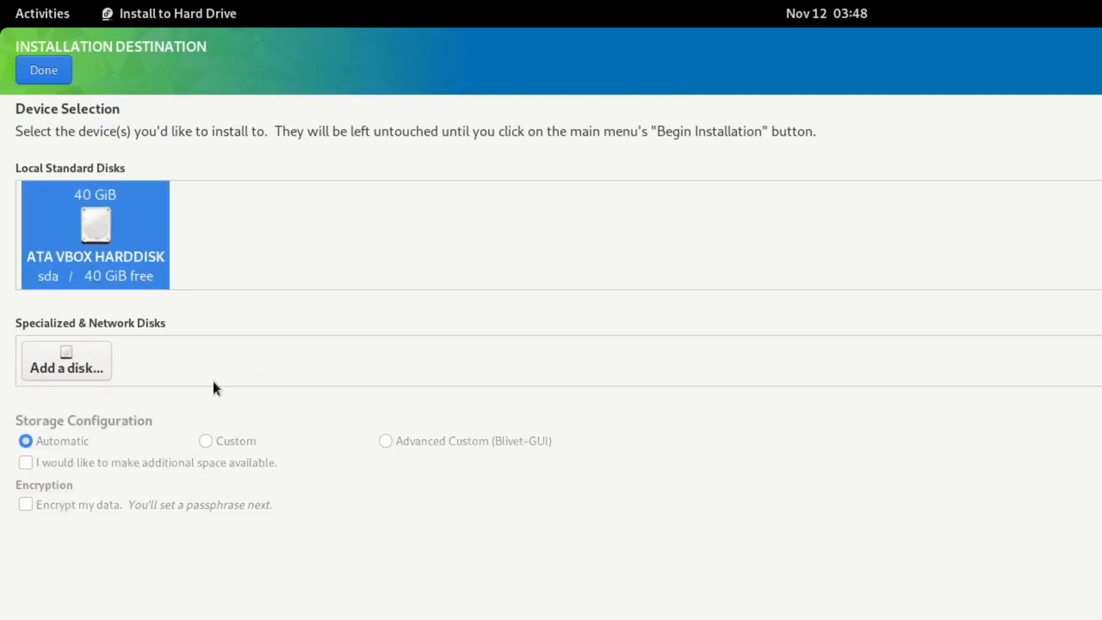
{"action": "left_click", "coordinate": [109, 220]}
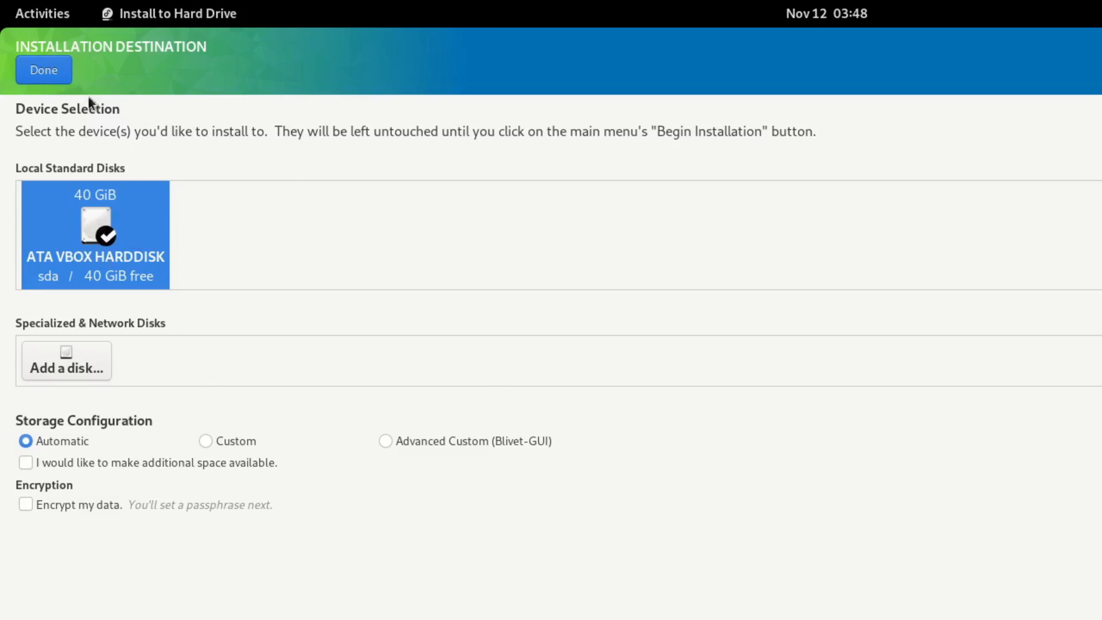
{"action": "left_click", "coordinate": [50, 81]}
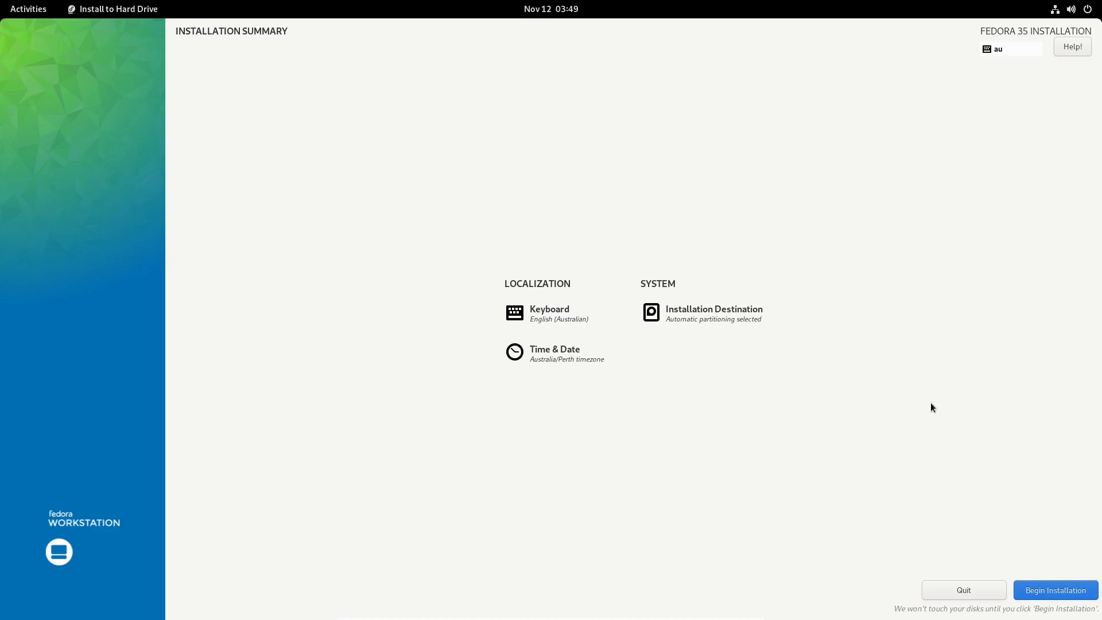
Begin the Fedora 35 installation and let it run until it reports Complete.
{"action": "left_click", "coordinate": [1070, 594]}
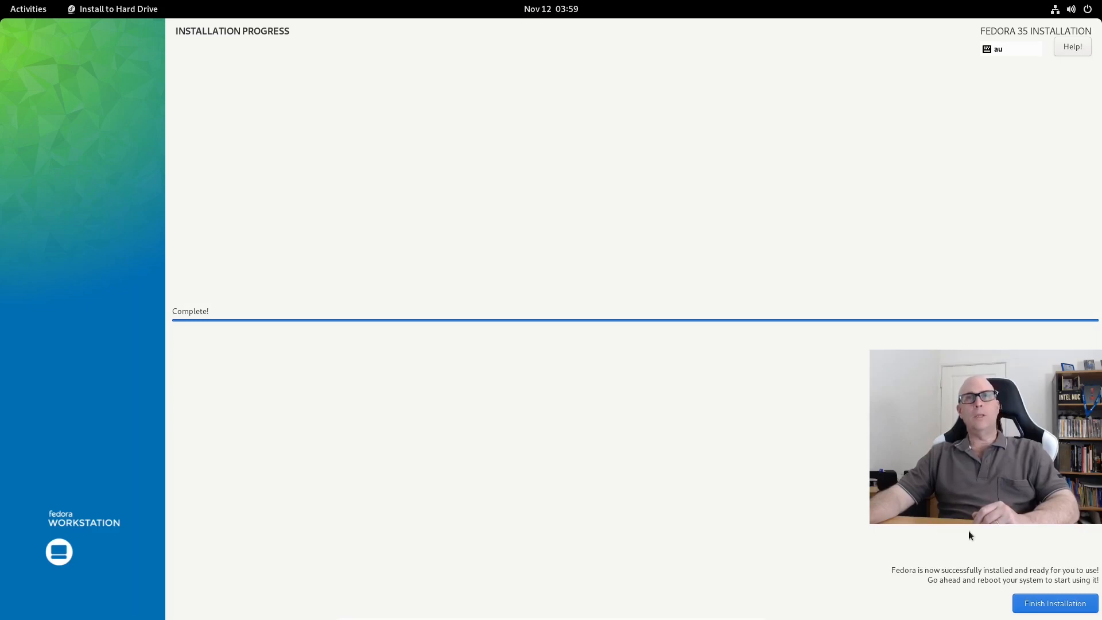
Finish the installer and bring up the system menu's Power Off / Log Out choices.
{"action": "left_click", "coordinate": [1058, 603]}
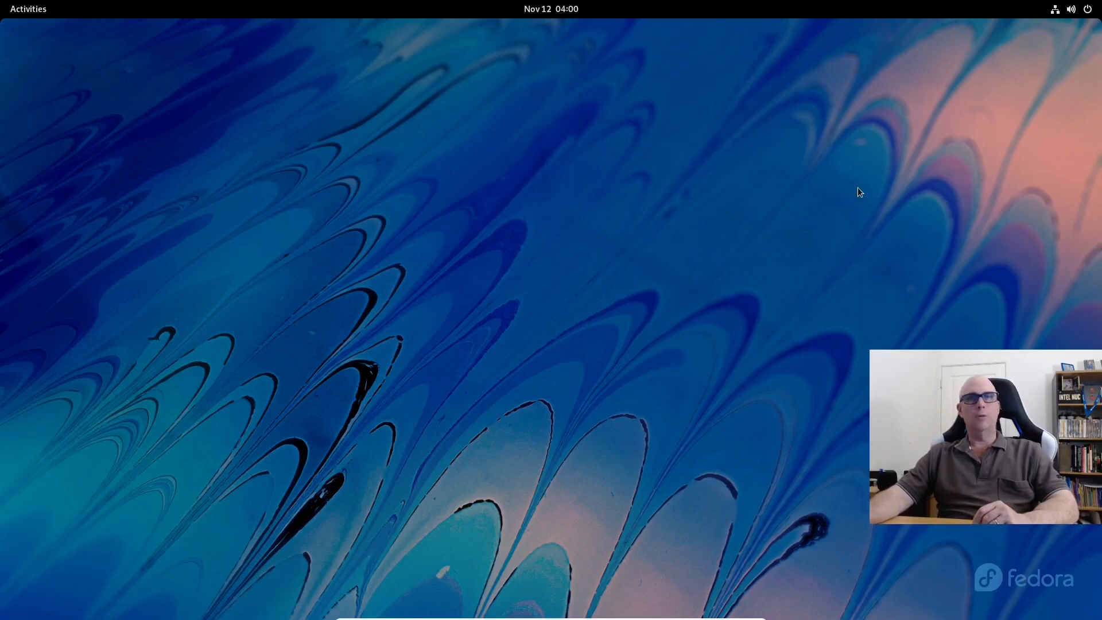
{"action": "left_click", "coordinate": [1071, 9]}
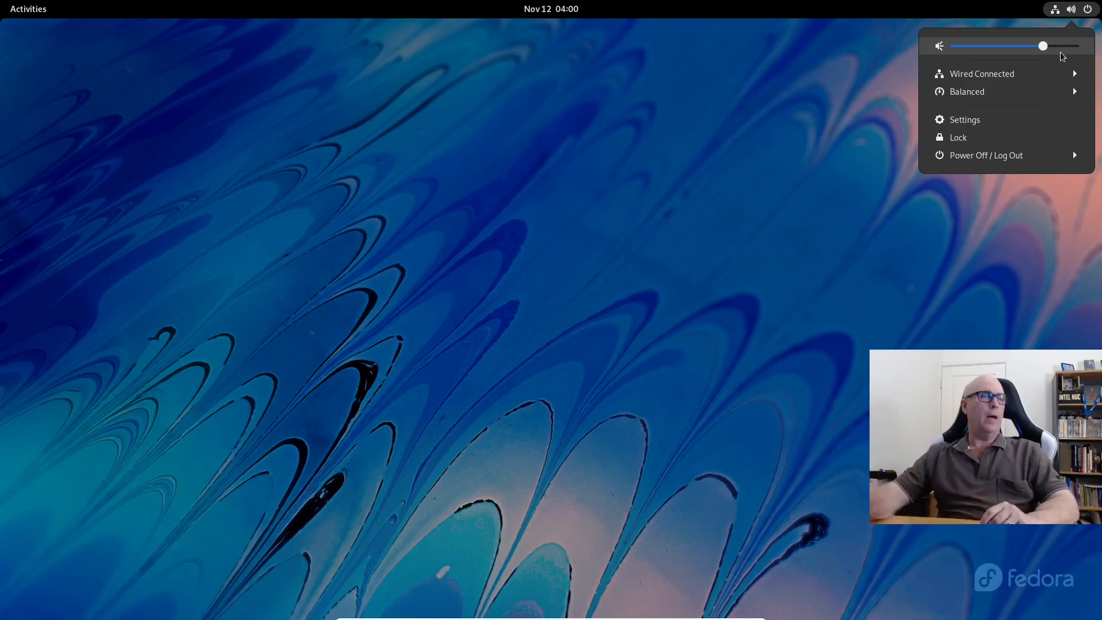
{"action": "left_click", "coordinate": [1000, 159]}
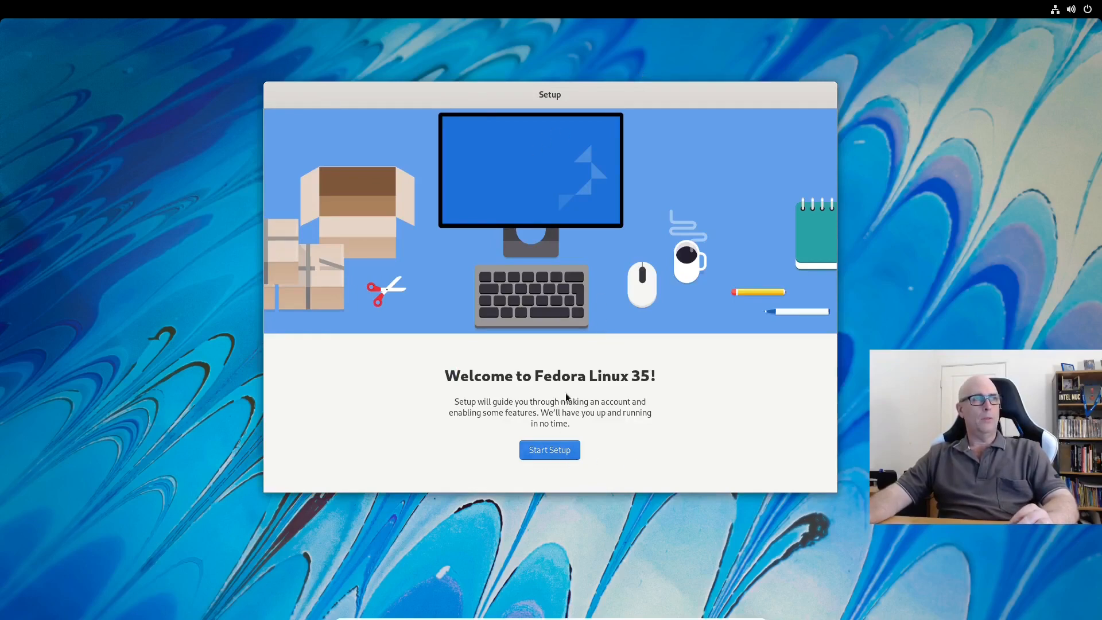
Start initial setup, accept privacy settings, enable Third-Party Repositories, and skip online accounts.
{"action": "left_click", "coordinate": [556, 453]}
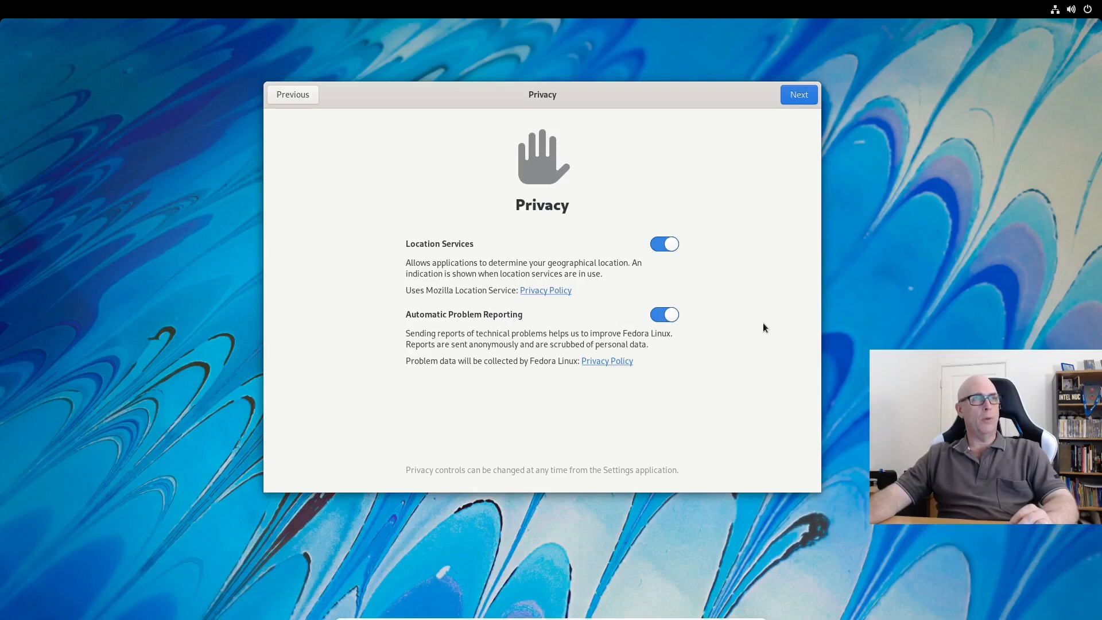
{"action": "left_click", "coordinate": [799, 96]}
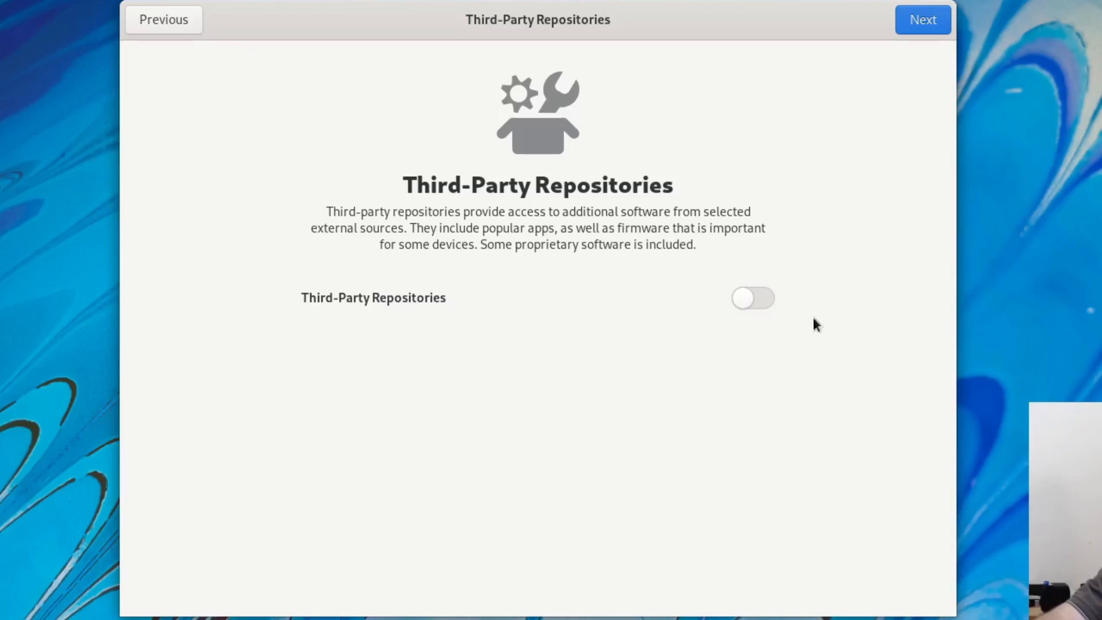
{"action": "left_click", "coordinate": [755, 299]}
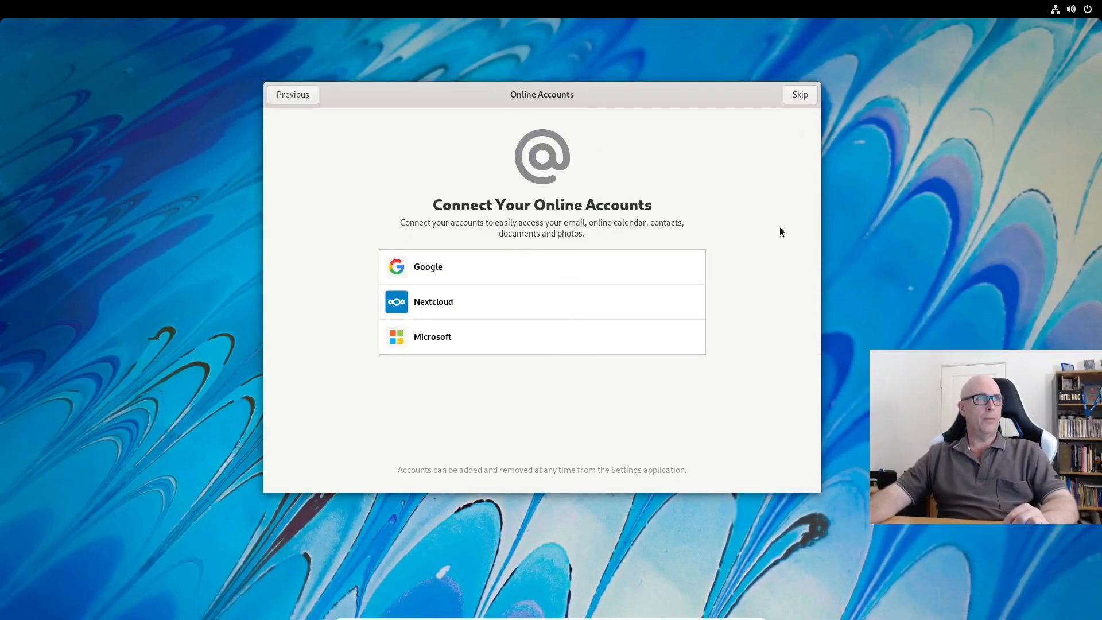
{"action": "left_click", "coordinate": [802, 99]}
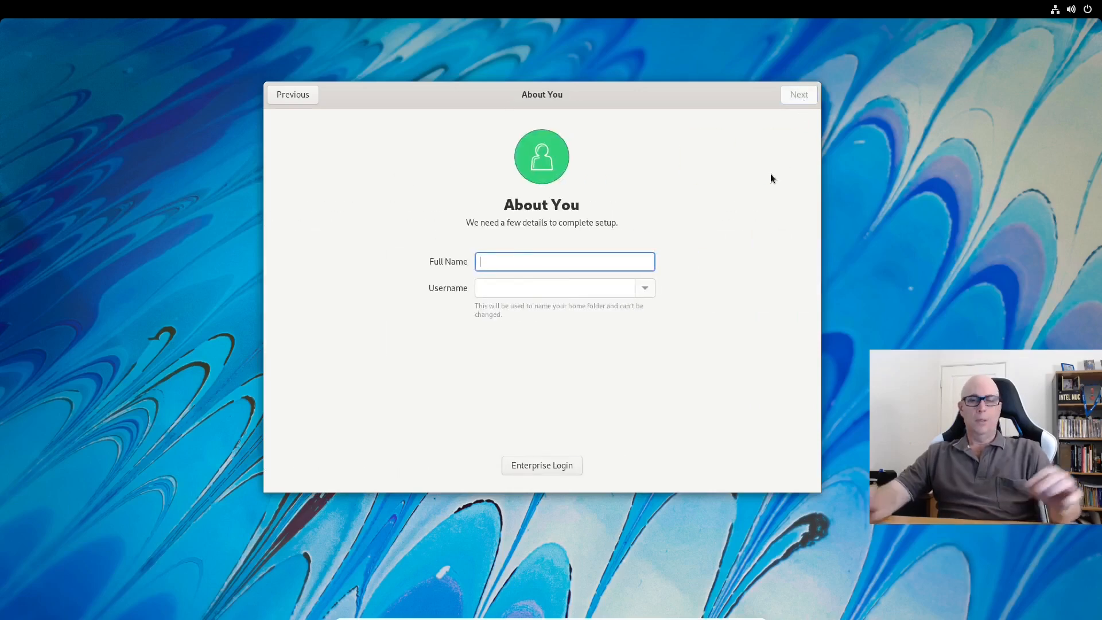
Enter the user's full name and a shorter username on About You, then continue.
{"action": "type", "text": "C"}
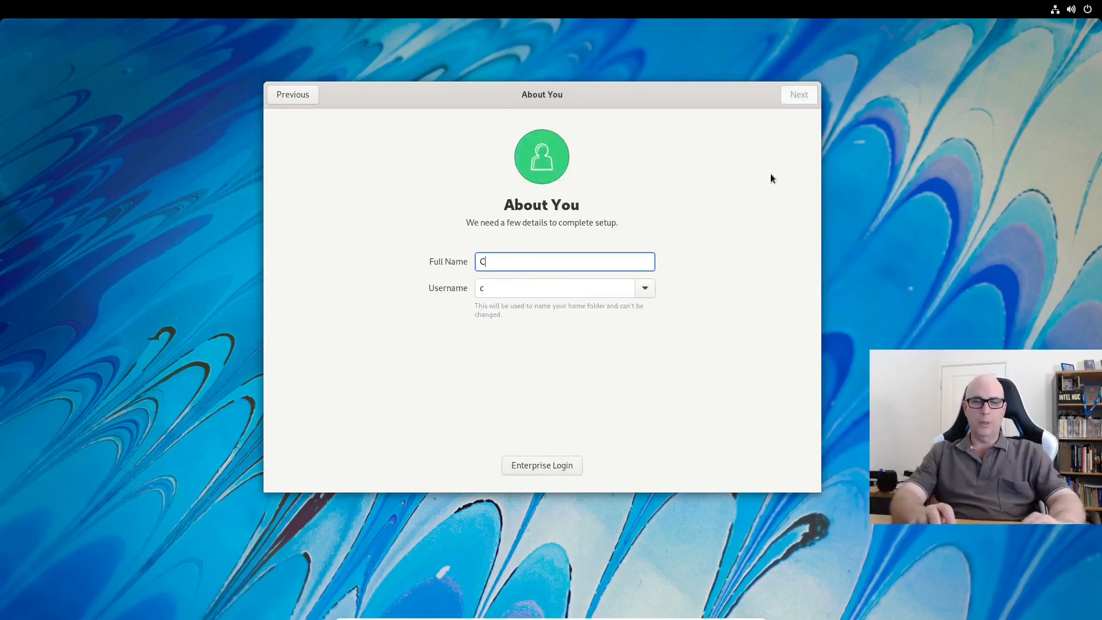
{"action": "type", "text": "olin Brash"}
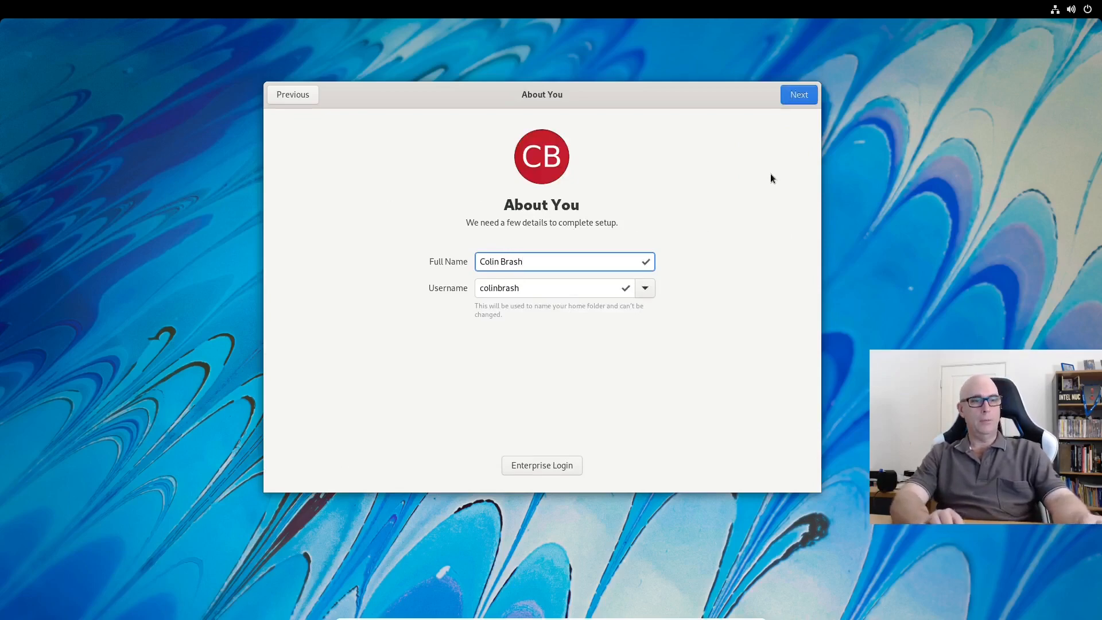
{"action": "key", "text": "Tab"}
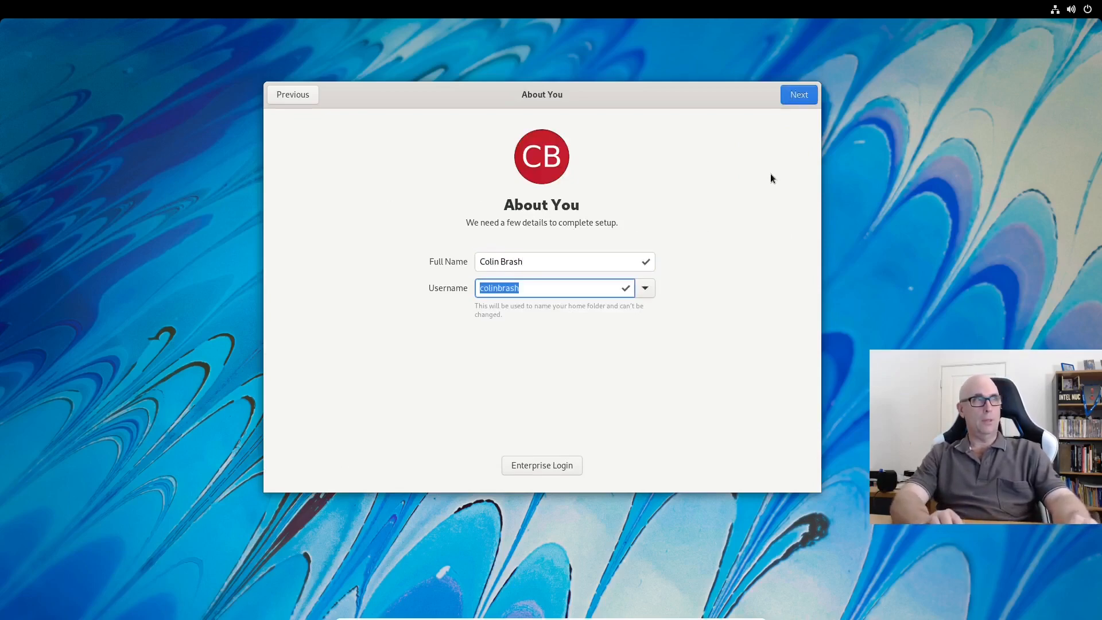
{"action": "type", "text": "colin"}
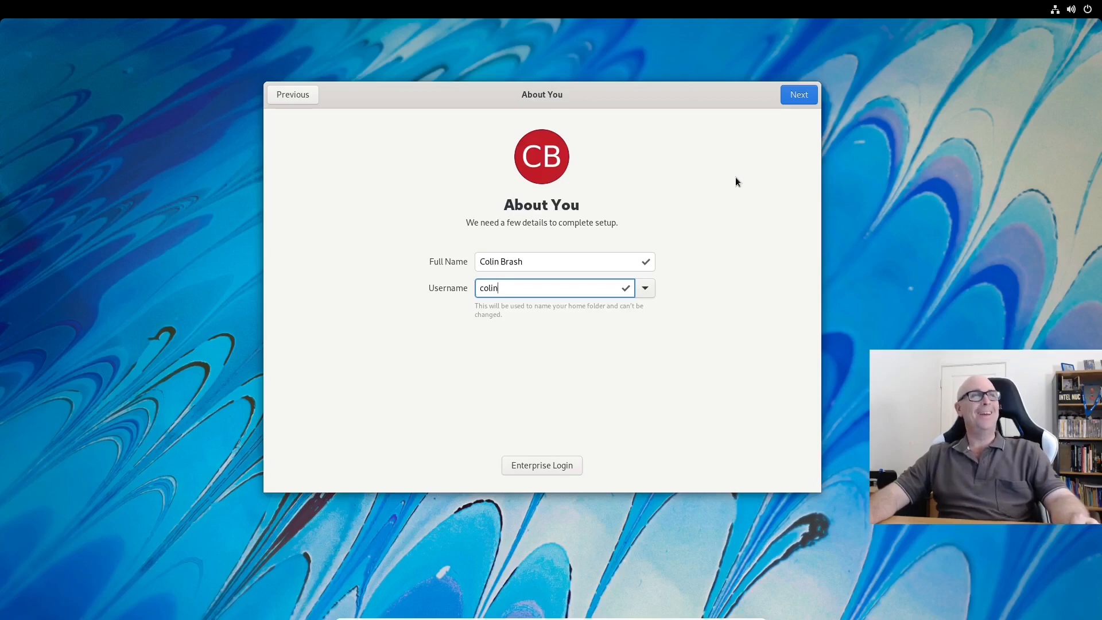
{"action": "left_click", "coordinate": [804, 97]}
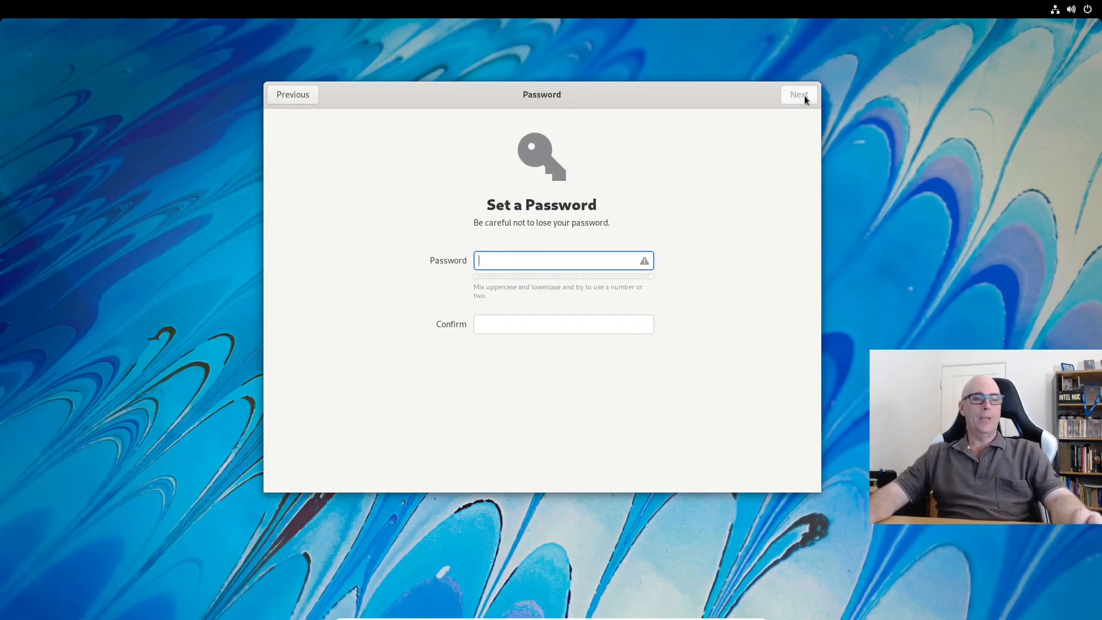
Enter the account password and its confirmation to complete setup.
{"action": "type", "text": "******"}
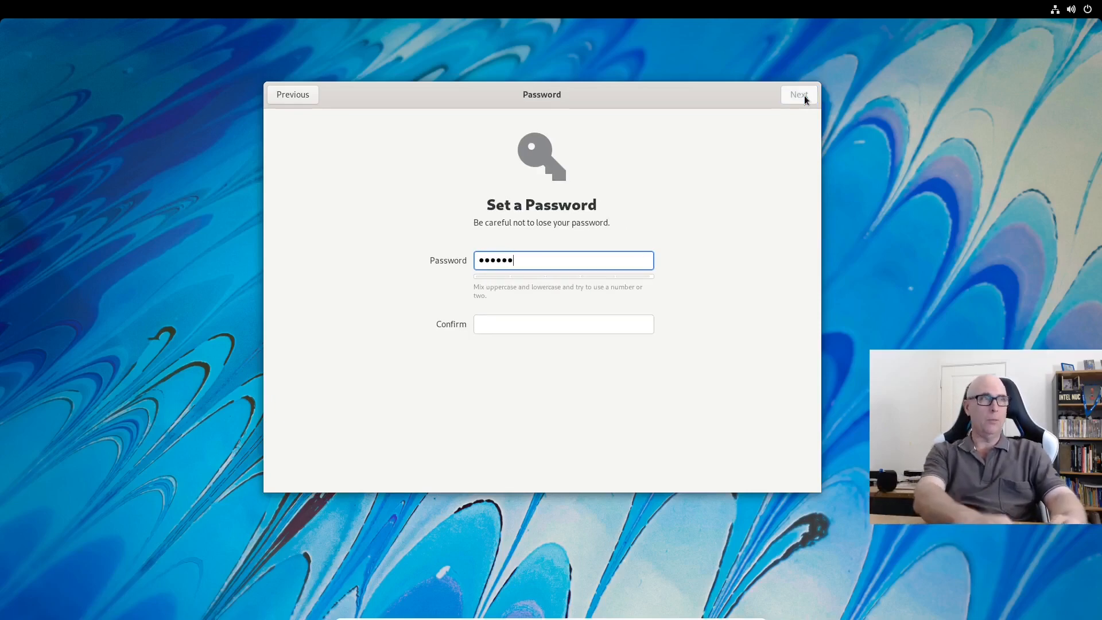
{"action": "key", "text": "Tab"}
{"action": "type", "text": "*"}
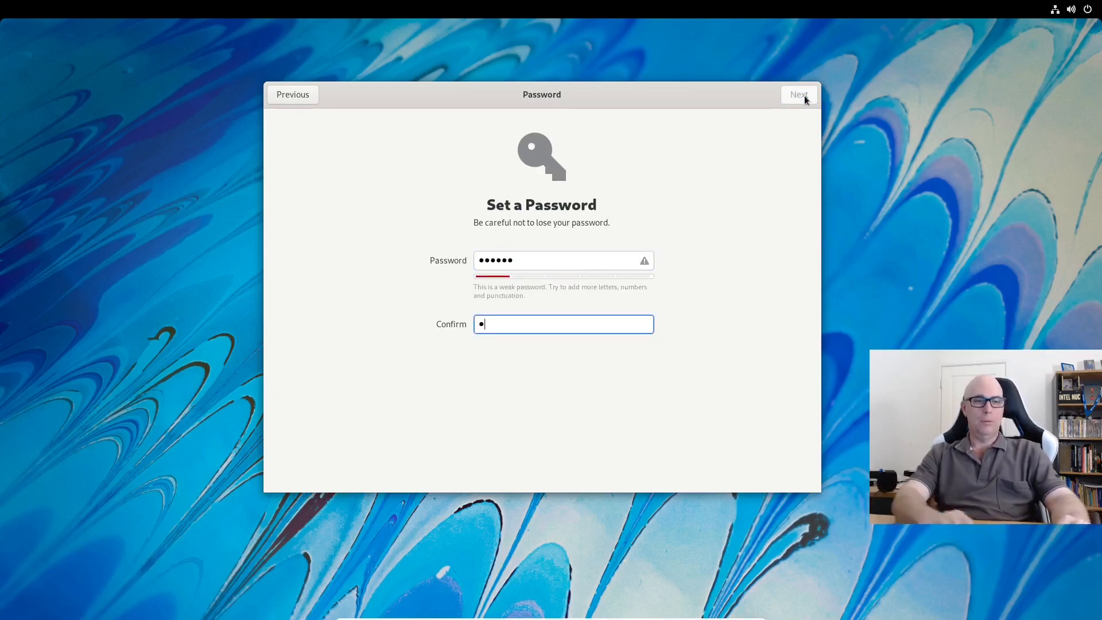
{"action": "type", "text": "*****"}
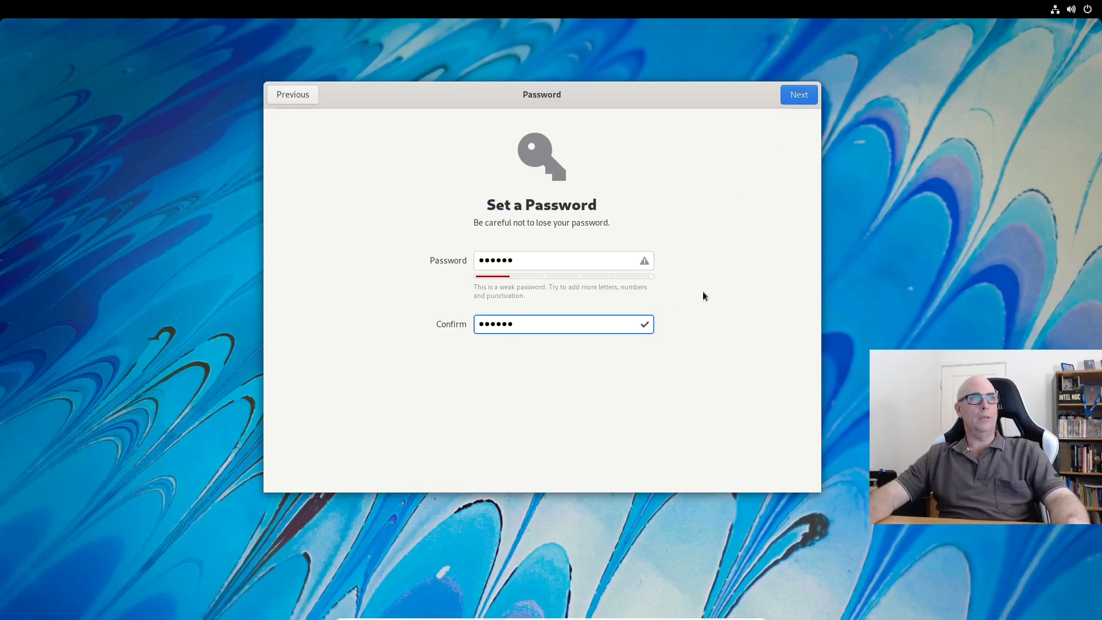
{"action": "left_click", "coordinate": [798, 96]}
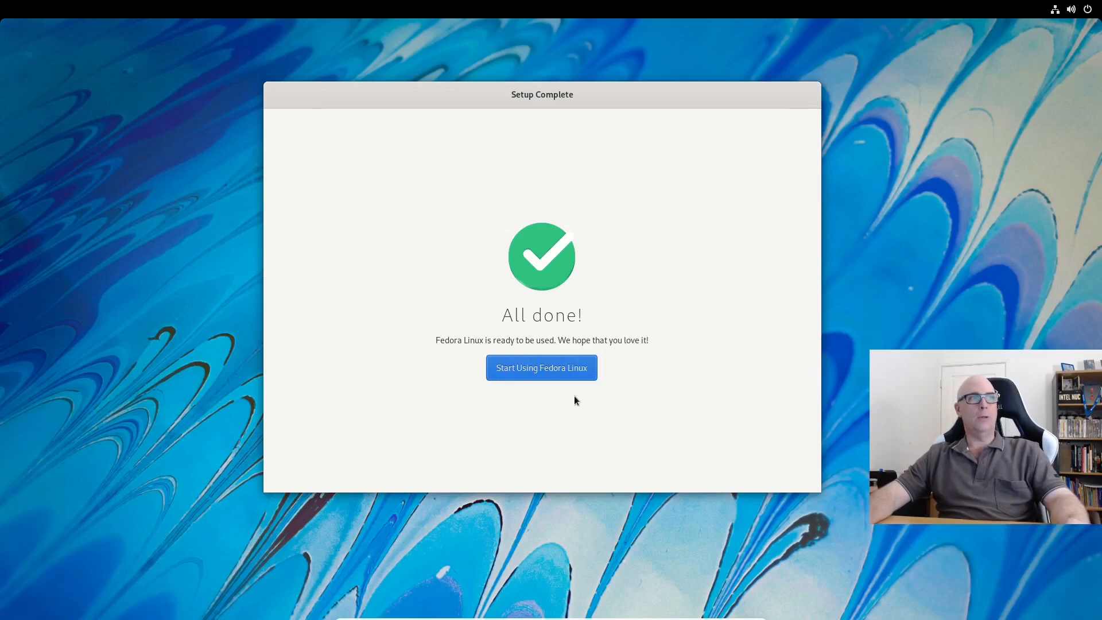
Start using Fedora Linux, decline the GNOME 41 welcome tour, and leave the overview.
{"action": "left_click", "coordinate": [557, 371]}
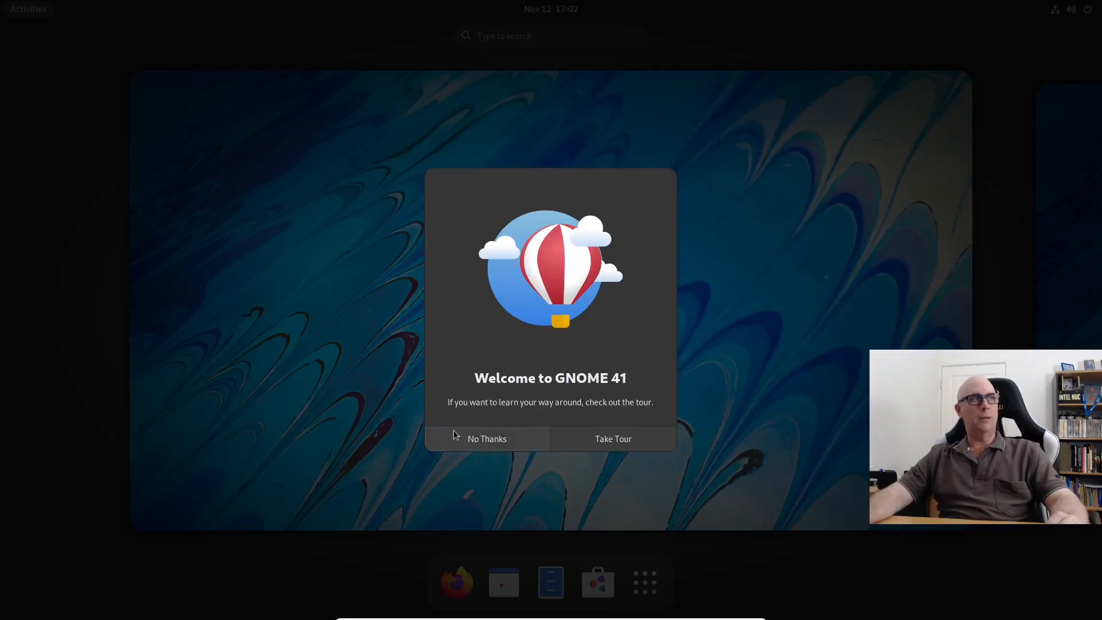
{"action": "left_click", "coordinate": [488, 440]}
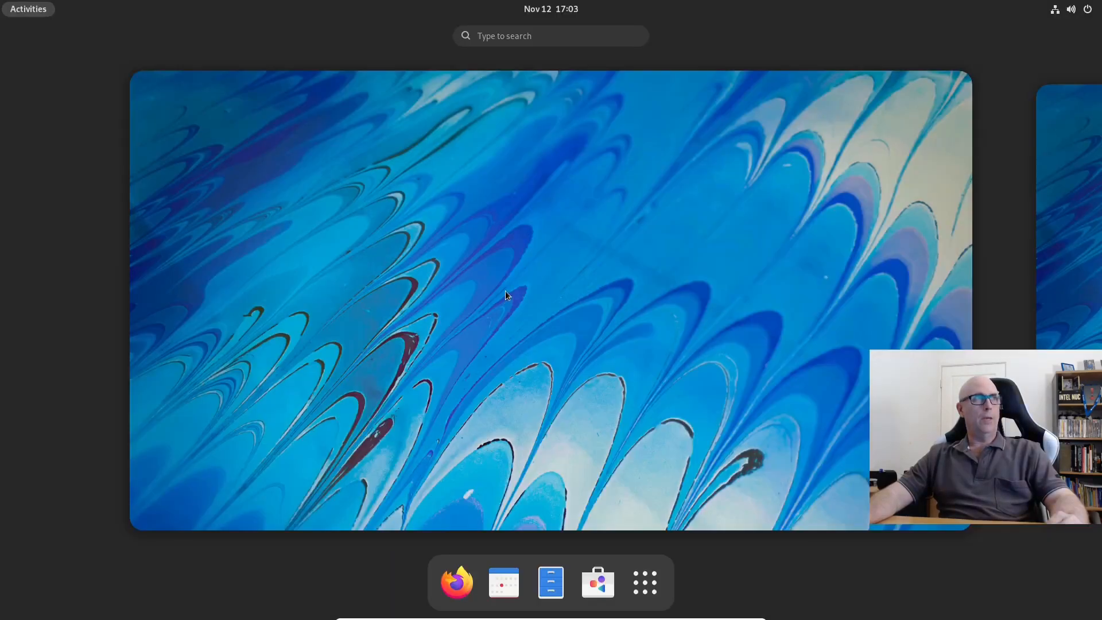
{"action": "left_click", "coordinate": [505, 292]}
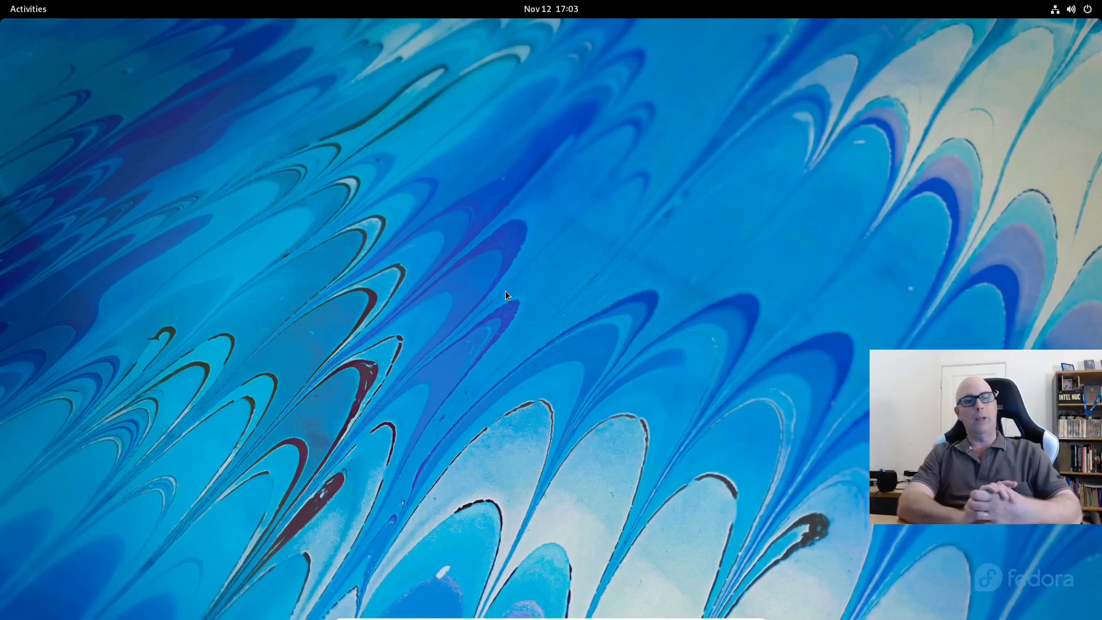
Try the Alt+F2 'r' GNOME Shell restart, which Wayland refuses, then return to the Activities overview.
{"action": "key", "text": "alt+F2"}
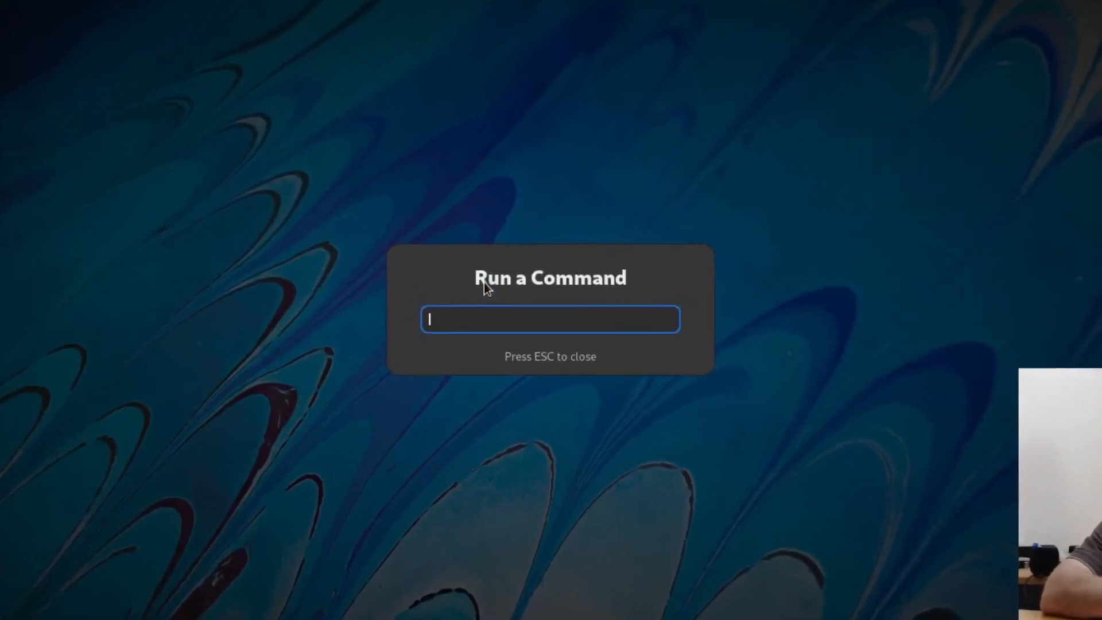
{"action": "type", "text": "r"}
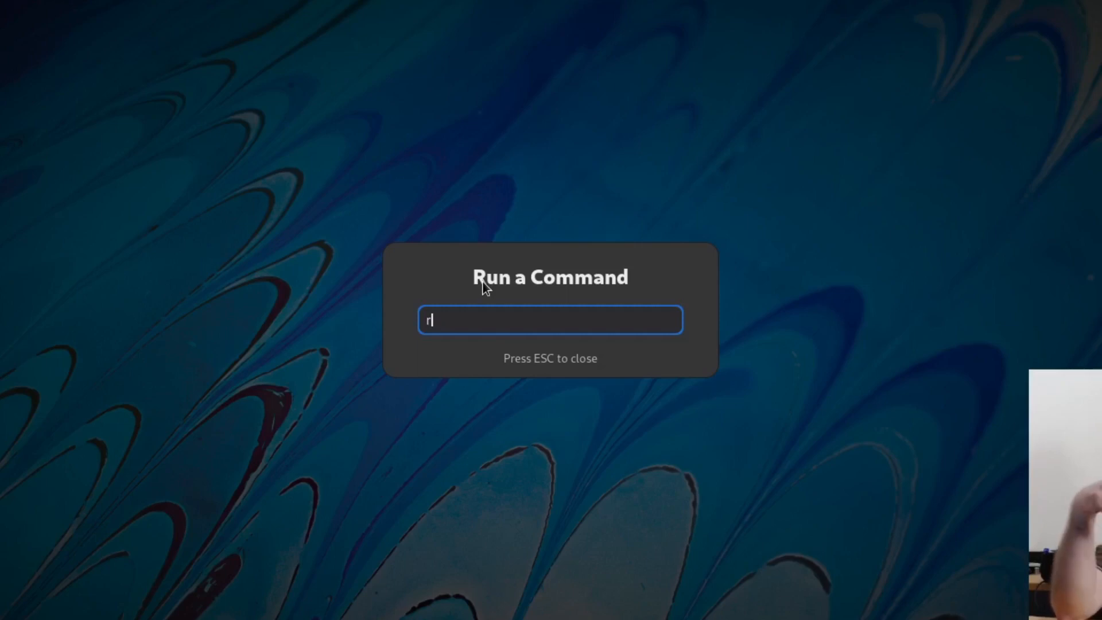
{"action": "key", "text": "Return"}
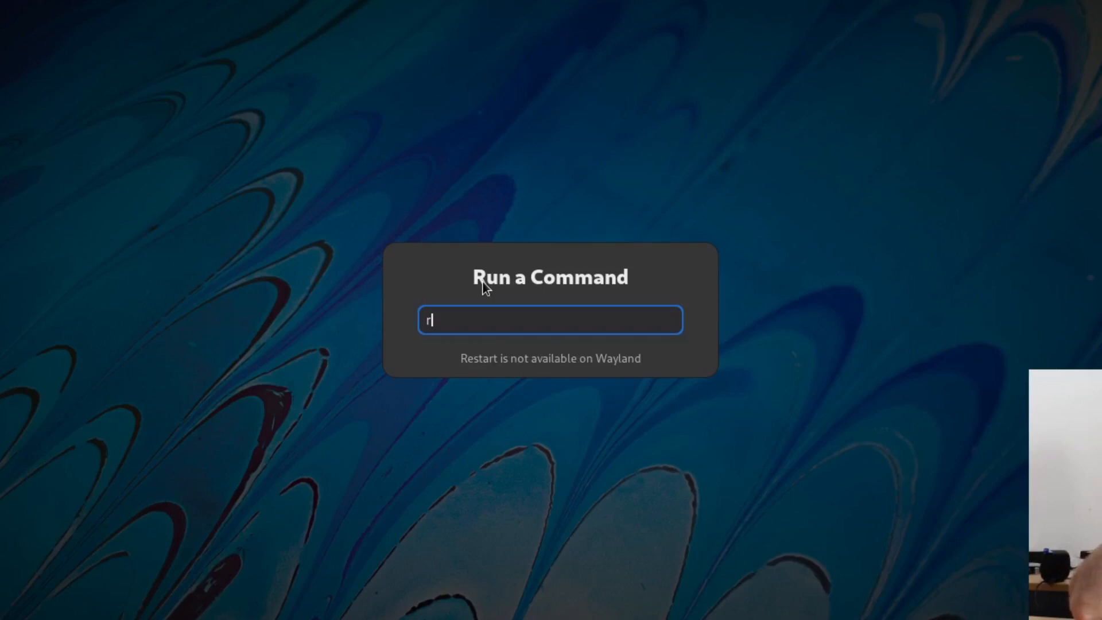
{"action": "key", "text": "BackSpace"}
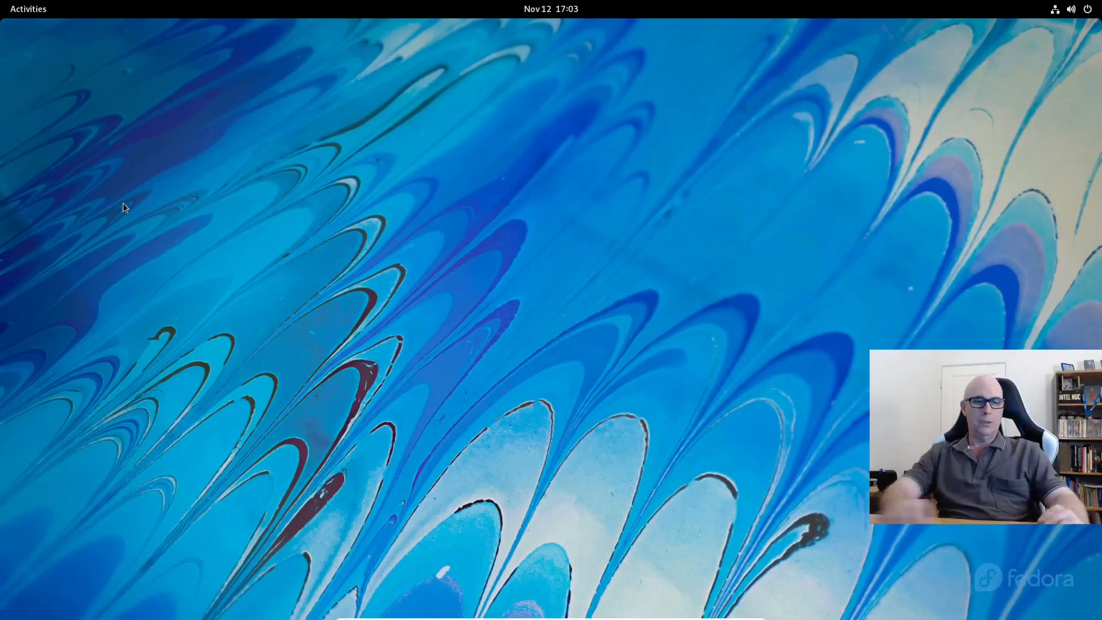
{"action": "key", "text": "super"}
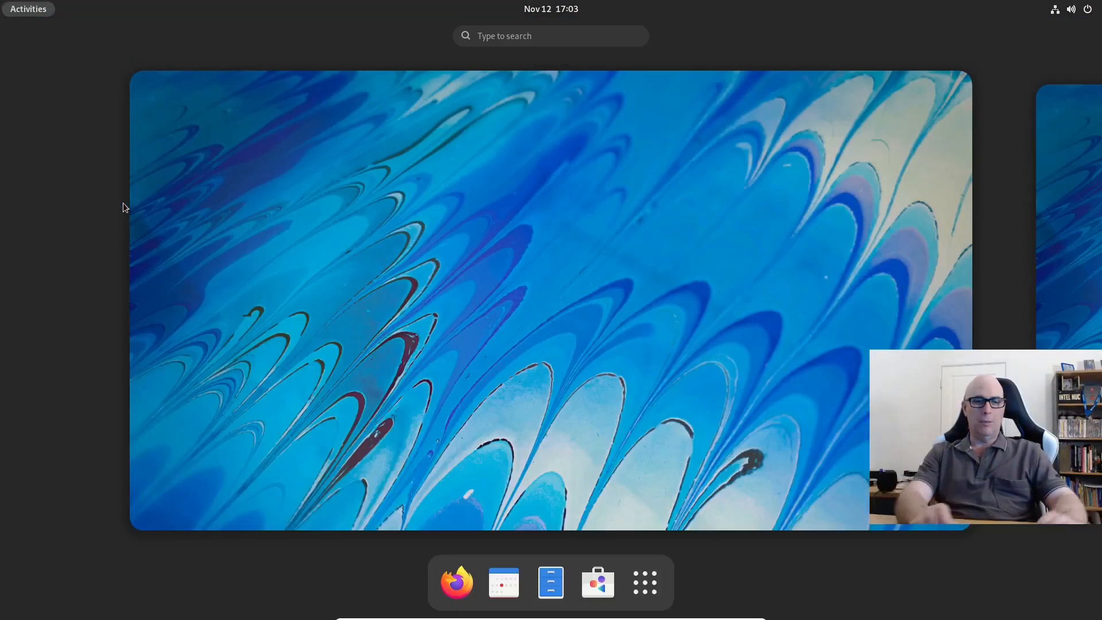
Launch Disks, inspect the 43 GB disk's 629 MB FAT, 1.1 GB Ext4 and 41 GB Btrfs partitions, then close it.
{"action": "type", "text": "disks"}
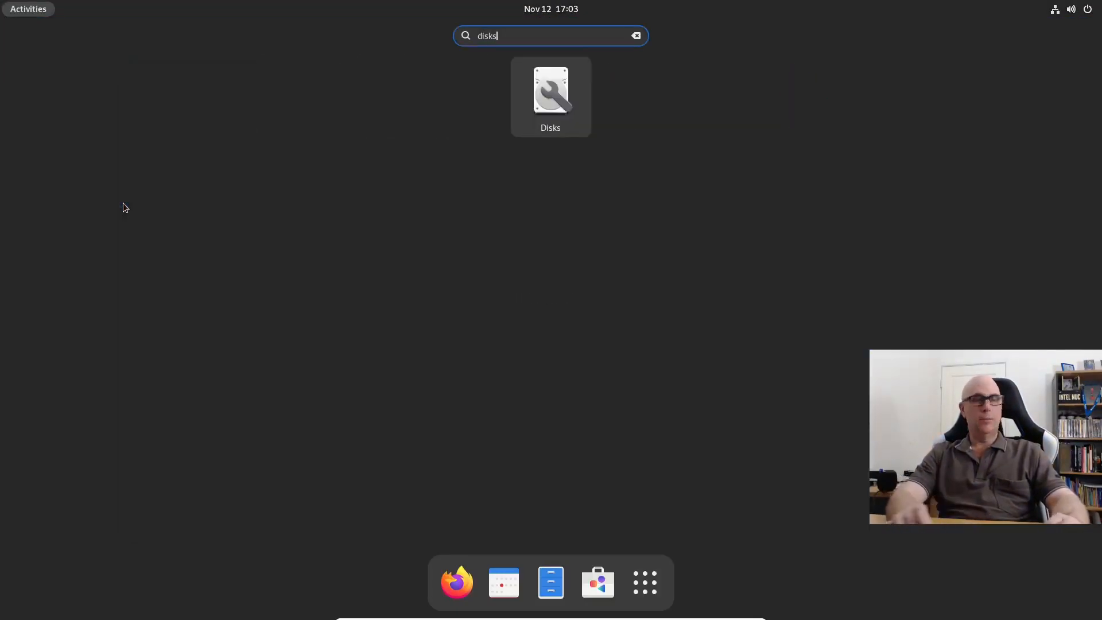
{"action": "key", "text": "Return"}
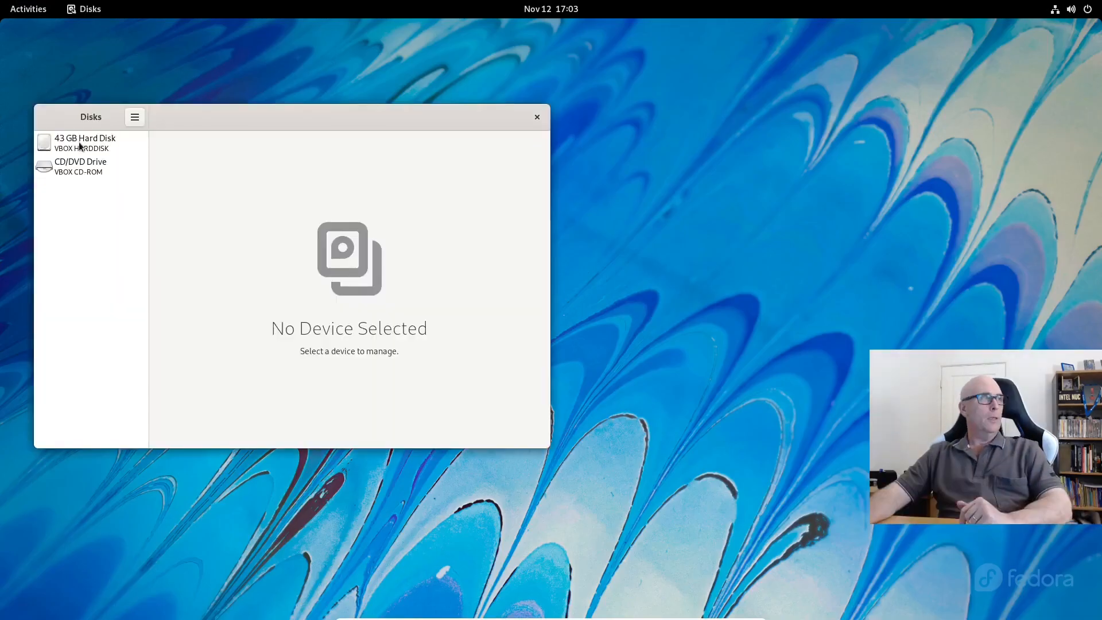
{"action": "left_click", "coordinate": [80, 146]}
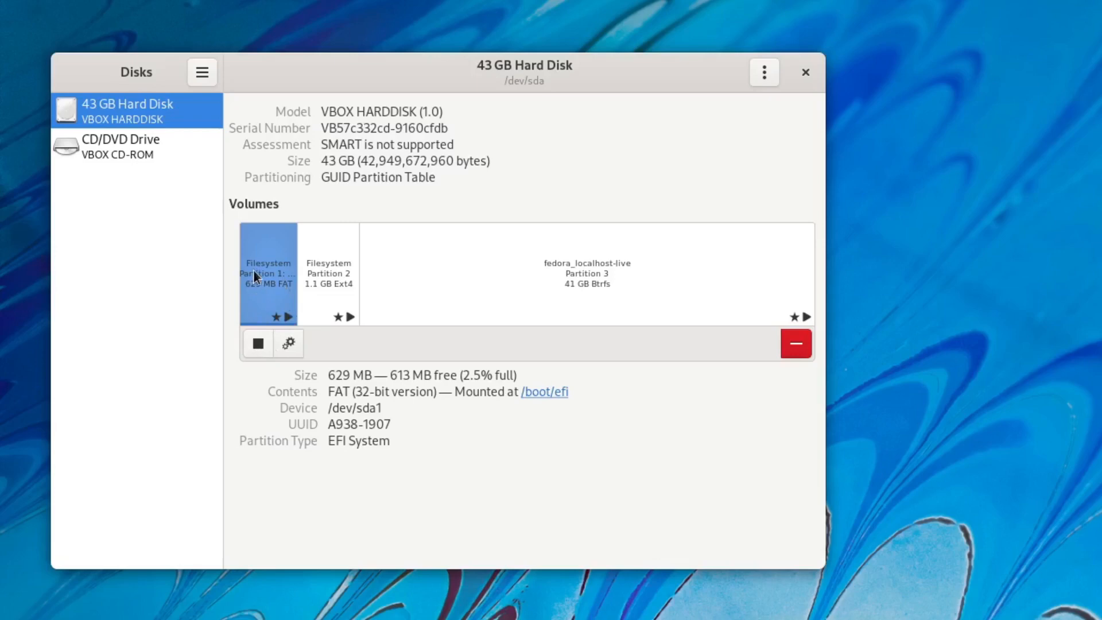
{"action": "left_click", "coordinate": [336, 282]}
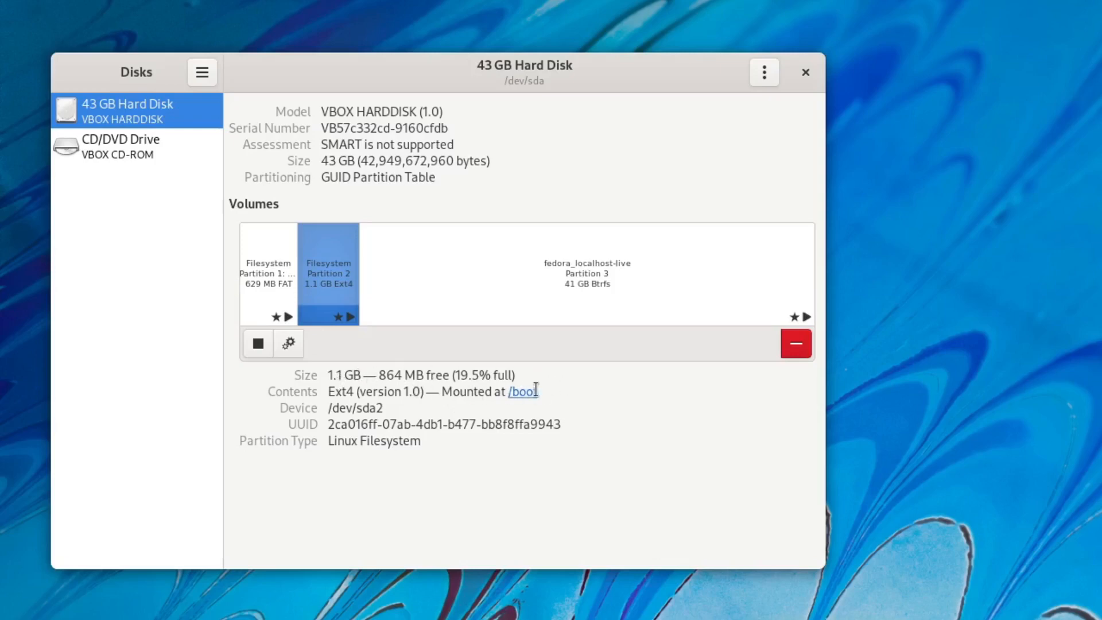
{"action": "left_click", "coordinate": [261, 287]}
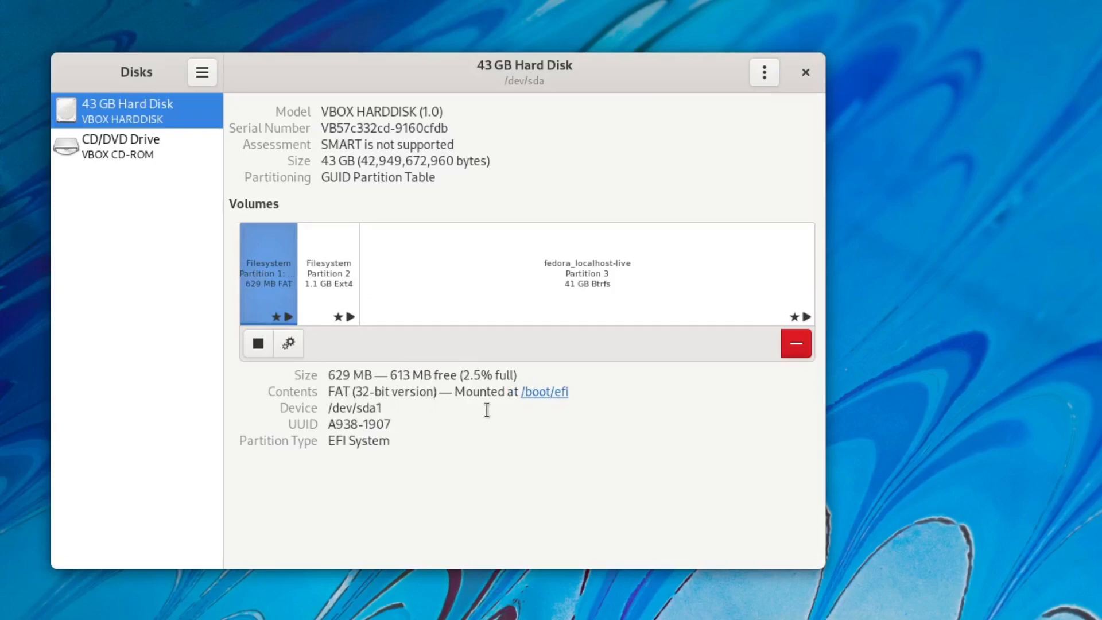
{"action": "left_click", "coordinate": [346, 287]}
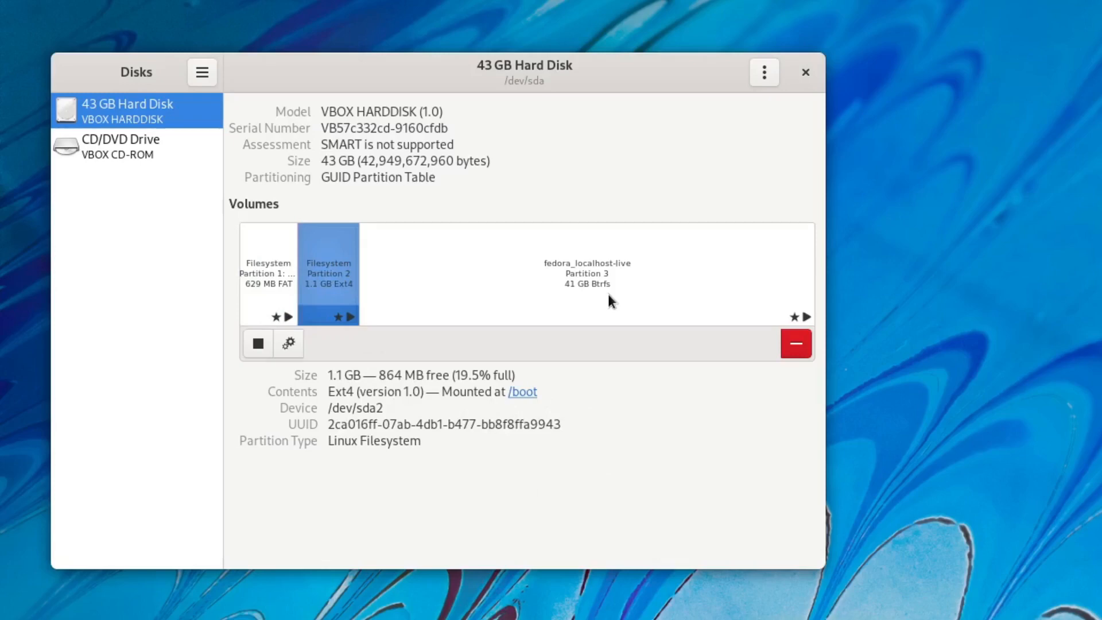
{"action": "left_click", "coordinate": [606, 268]}
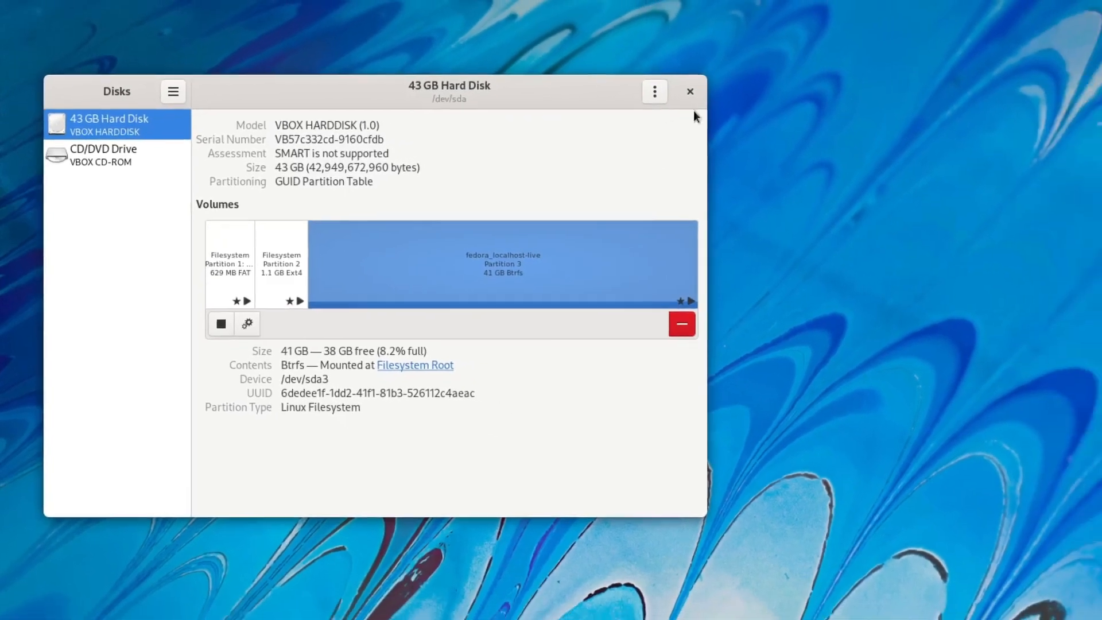
{"action": "left_click", "coordinate": [691, 91]}
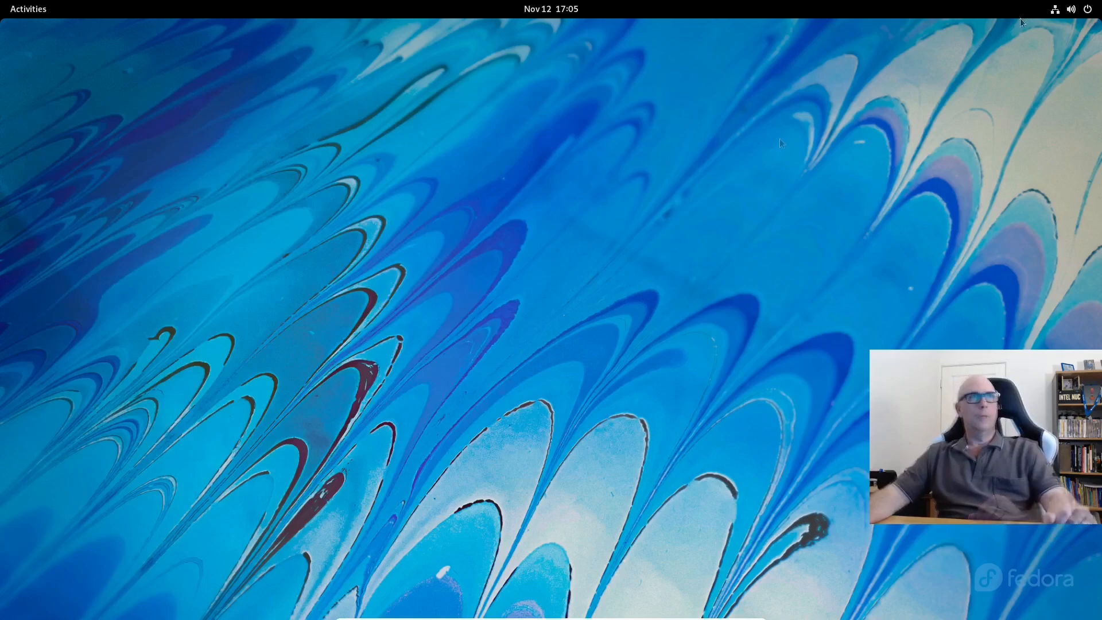
Power off the Fedora 35 Whole Disk VM through the Close Virtual Machine dialog.
{"action": "left_click", "coordinate": [1071, 9]}
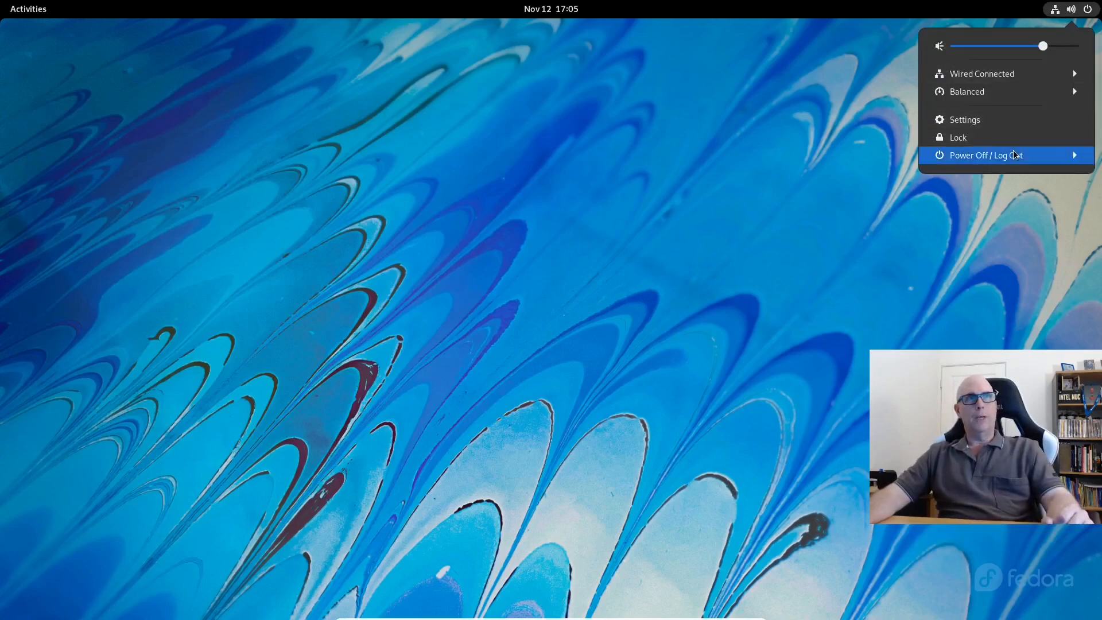
{"action": "left_click", "coordinate": [1015, 155]}
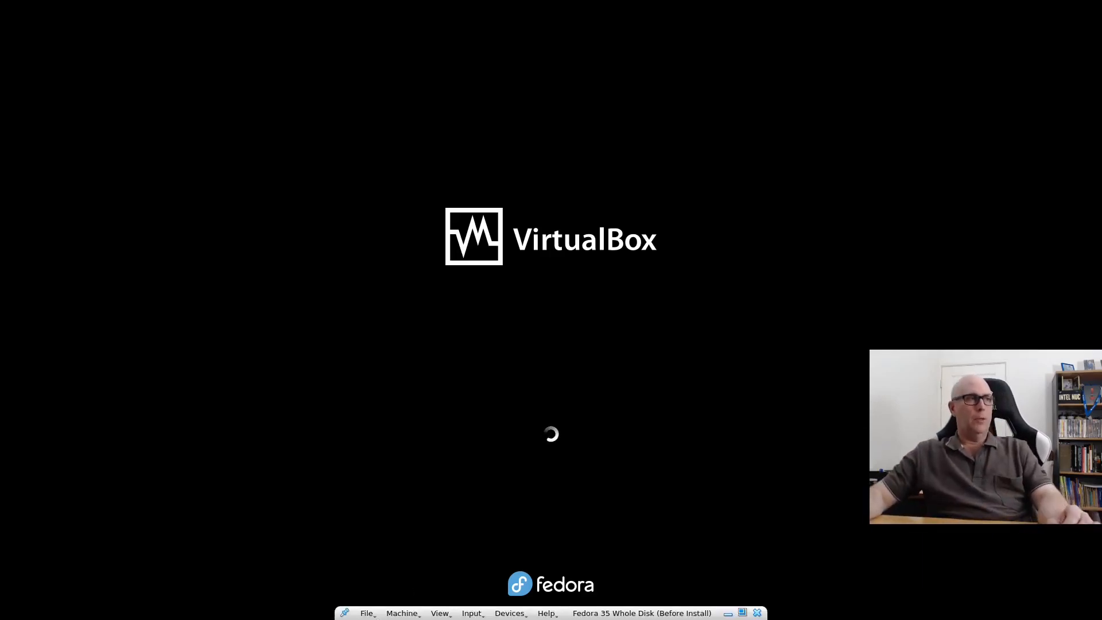
{"action": "left_click", "coordinate": [368, 613]}
{"action": "left_click", "coordinate": [385, 603]}
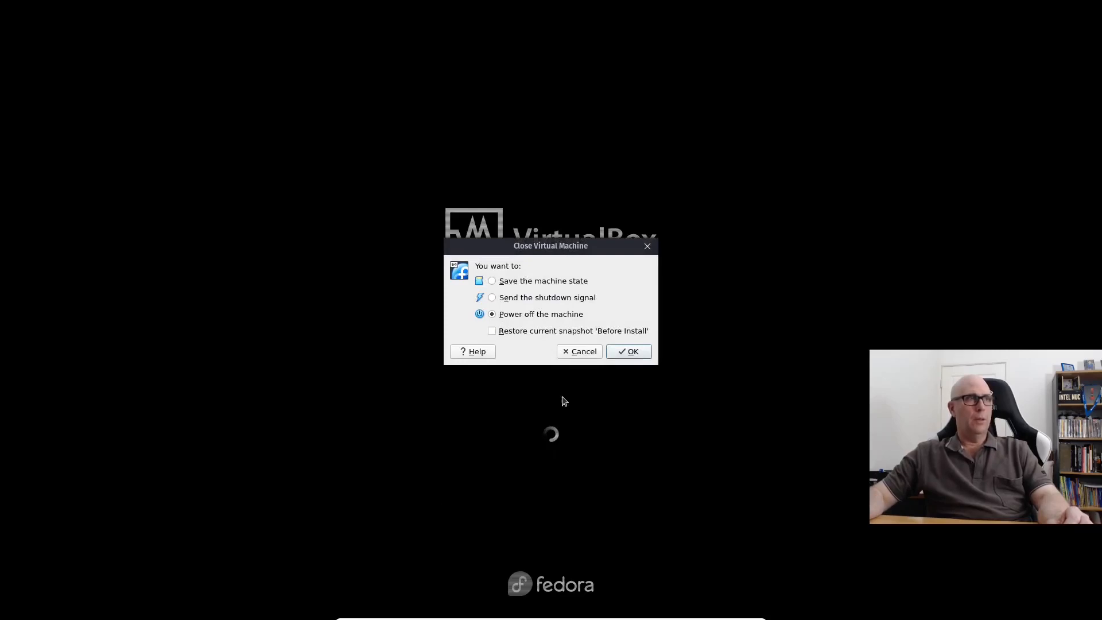
{"action": "left_click", "coordinate": [628, 352]}
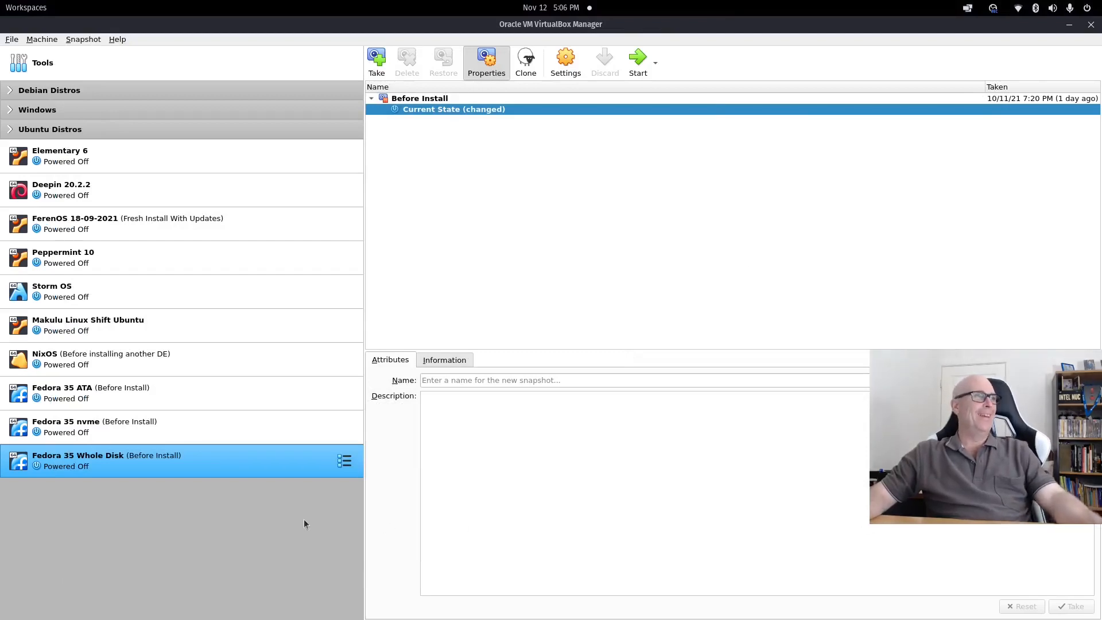
Open Fedora 35 ATA's storage settings and review its Fedora 35.vdi and Fedora 35_1.vdi disks.
{"action": "left_click", "coordinate": [147, 392]}
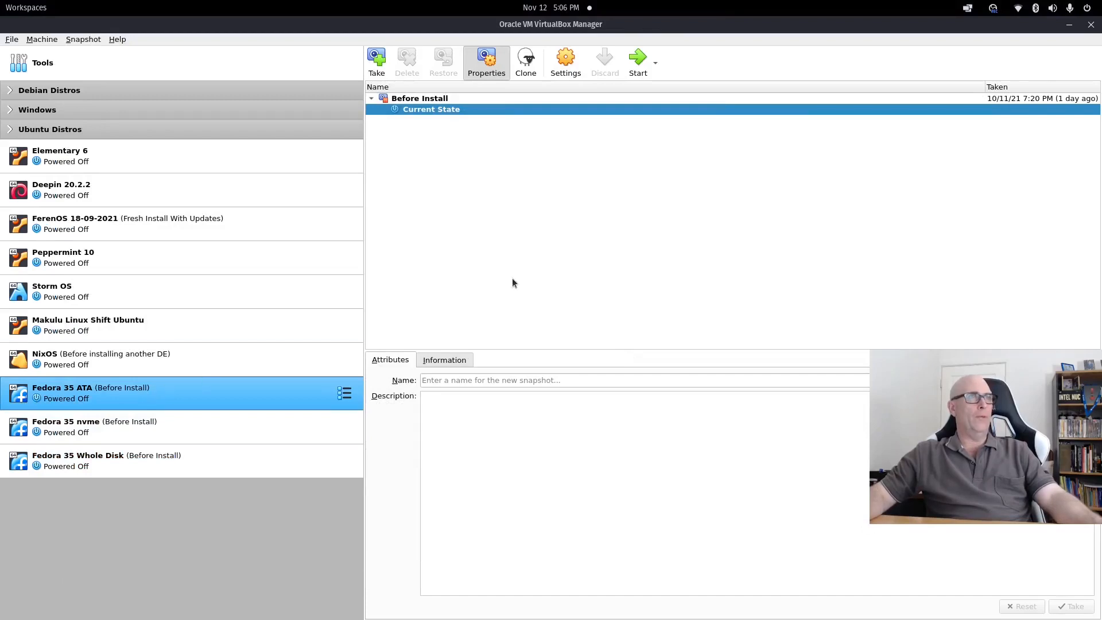
{"action": "key", "text": "ctrl+s"}
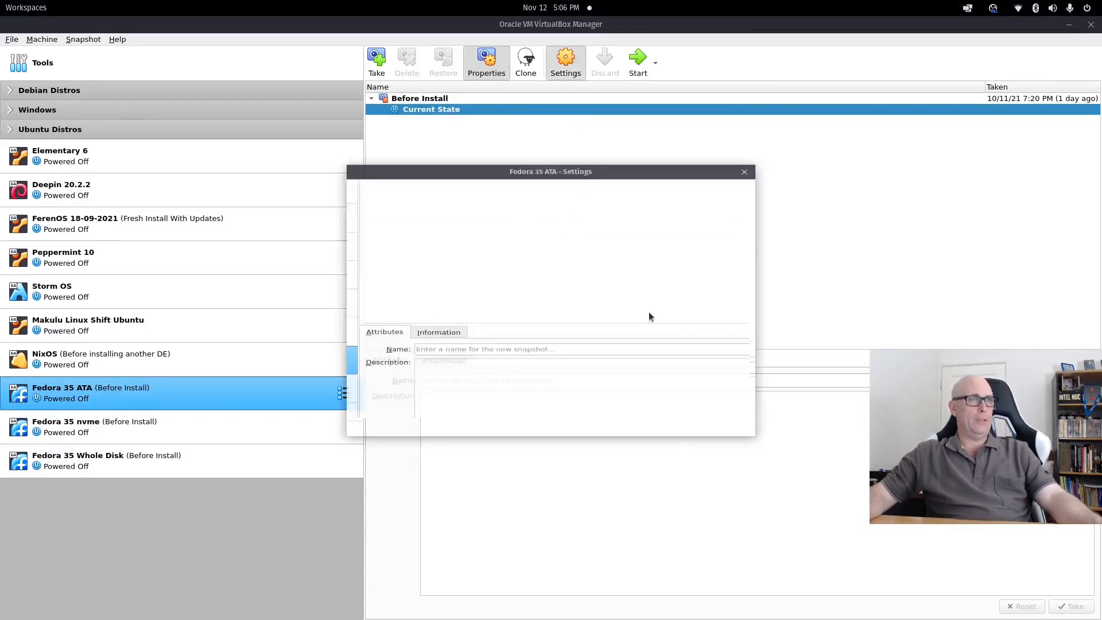
{"action": "left_click", "coordinate": [388, 226]}
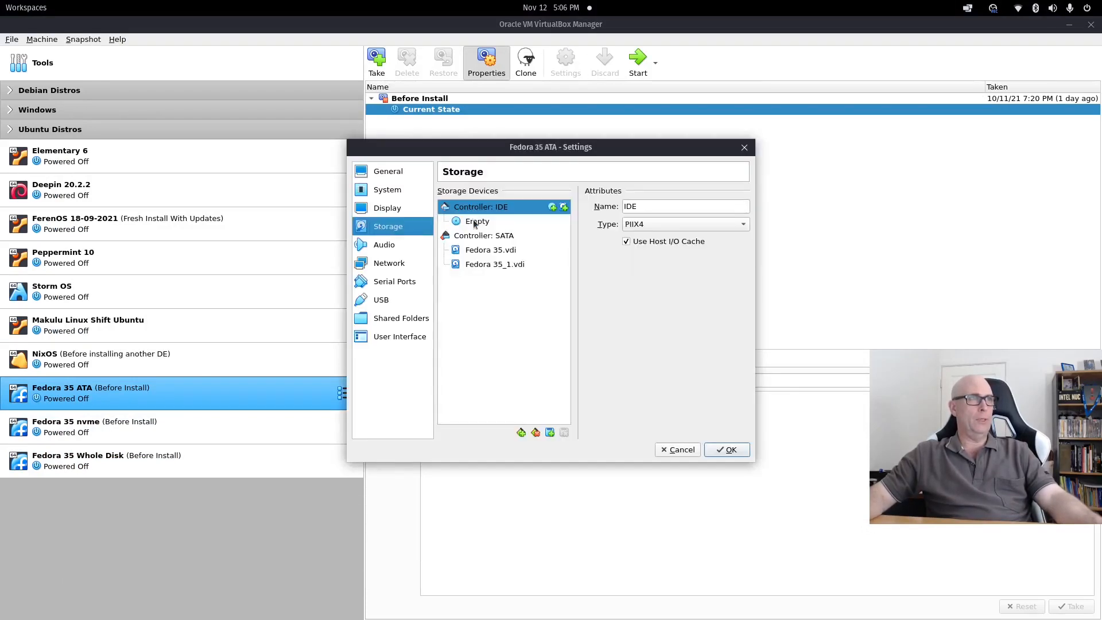
{"action": "left_click_drag", "start_coordinate": [475, 223], "coordinate": [493, 271]}
{"action": "left_click", "coordinate": [494, 265]}
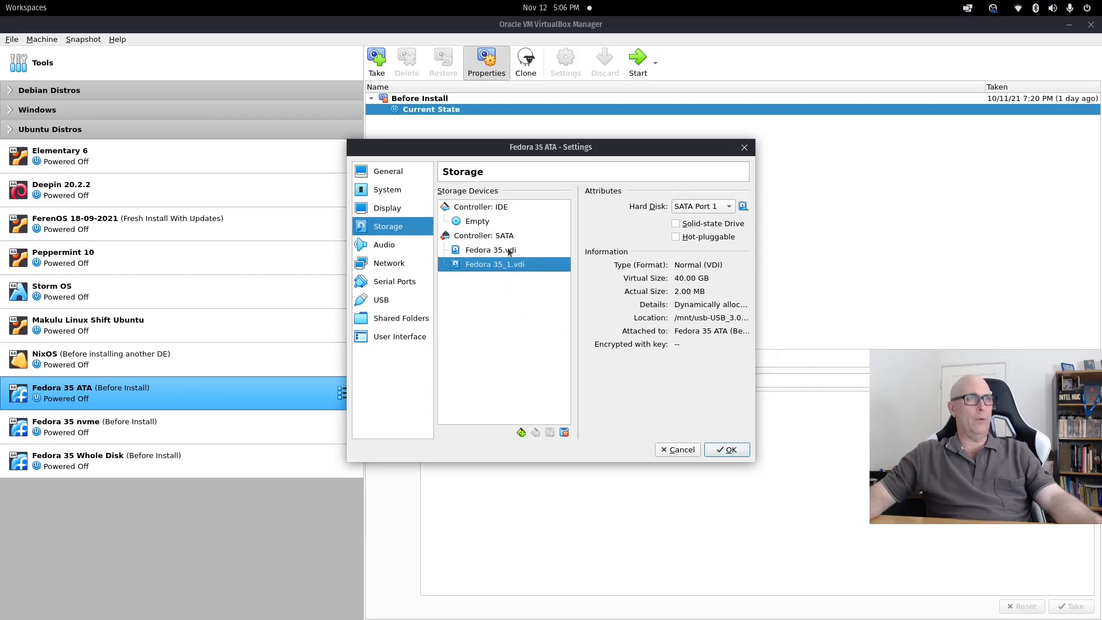
{"action": "left_click", "coordinate": [510, 253]}
Load the Fedora-Workstation-Live 35 ISO into the empty optical drive, save, and start the VM.
{"action": "left_click", "coordinate": [473, 224]}
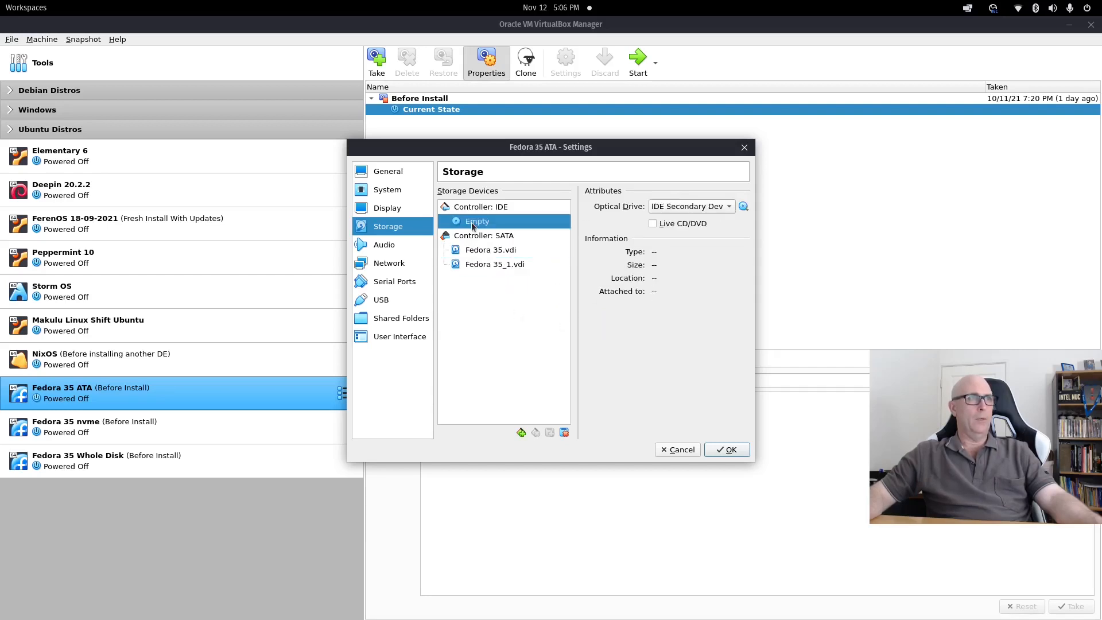
{"action": "left_click", "coordinate": [744, 206]}
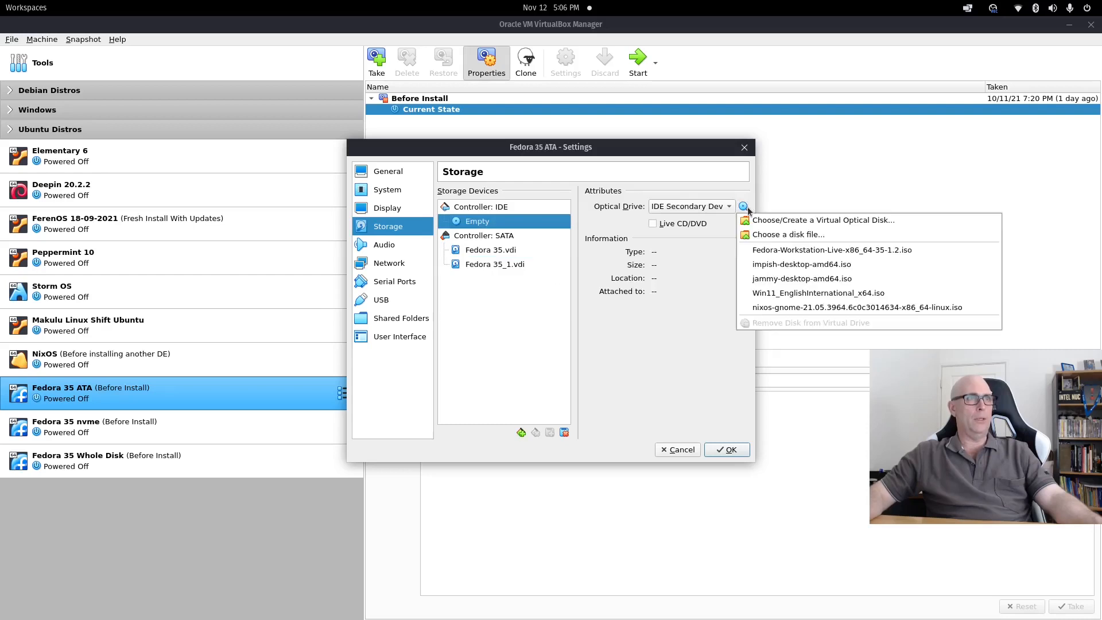
{"action": "left_click", "coordinate": [776, 251]}
{"action": "left_click", "coordinate": [713, 451]}
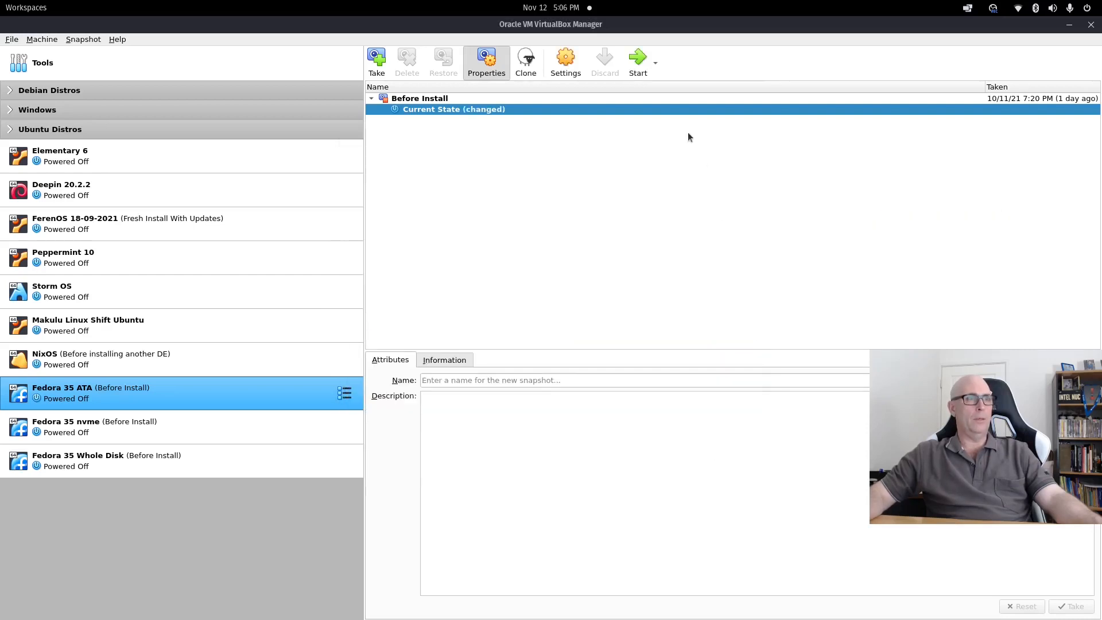
{"action": "left_click", "coordinate": [640, 60]}
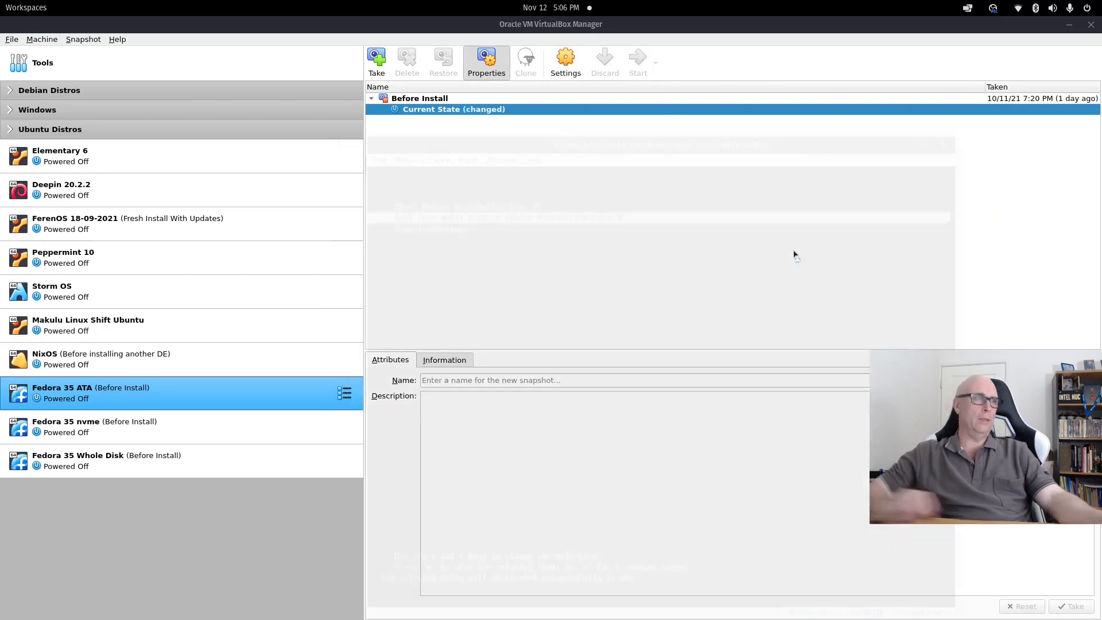
Boot Fedora-Workstation-Live 35 in full screen, choose Try Fedora and close the welcome dialog.
{"action": "key", "text": "Up"}
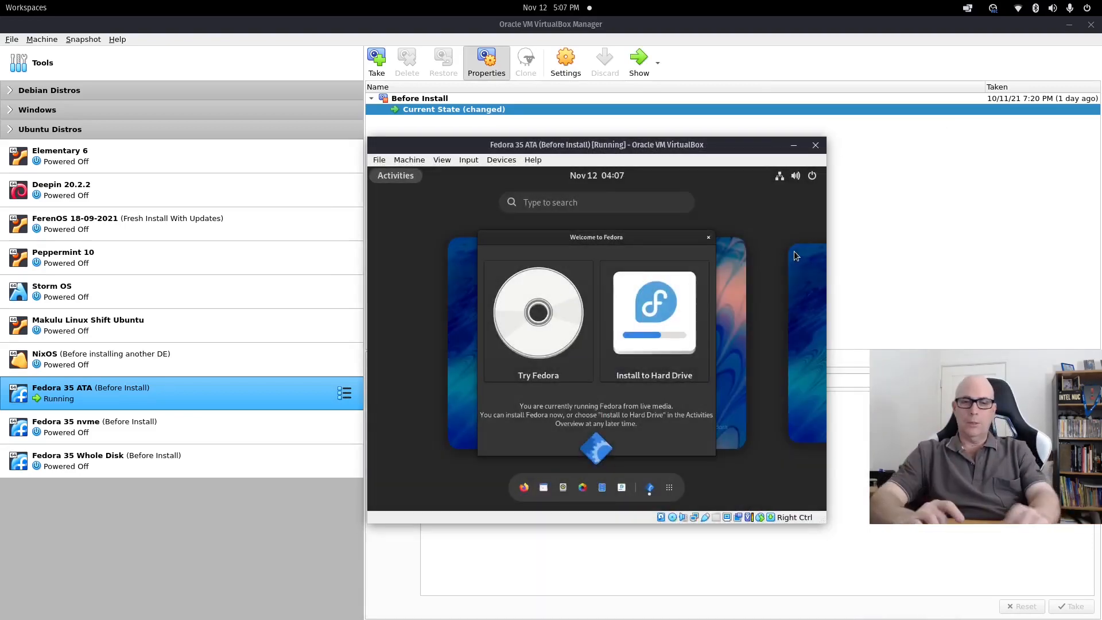
{"action": "key", "text": "ctrl+f"}
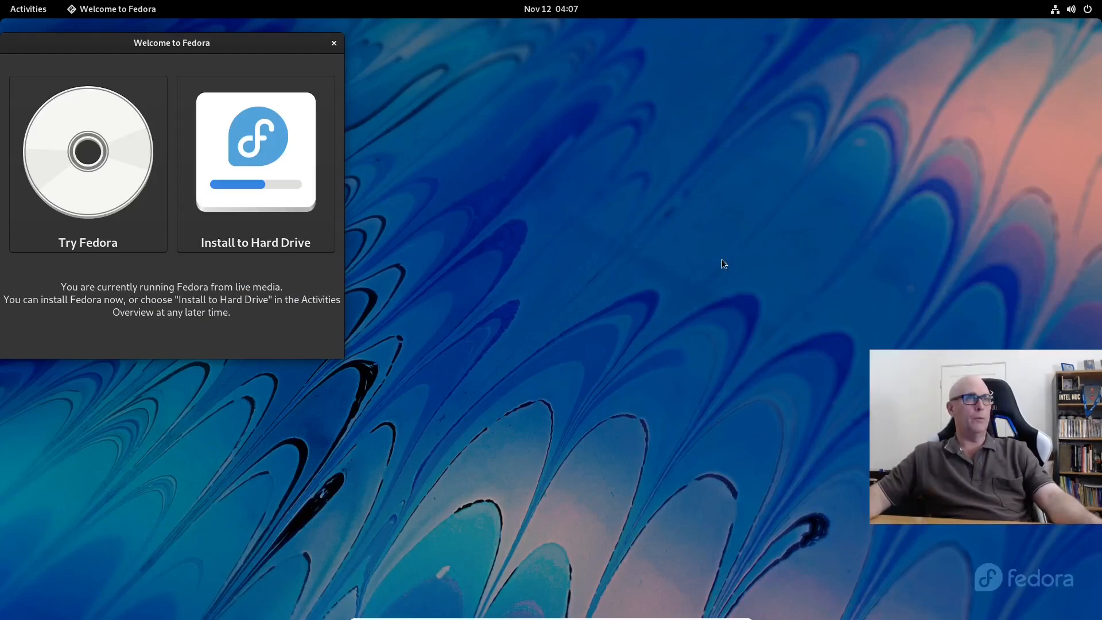
{"action": "left_click", "coordinate": [84, 185]}
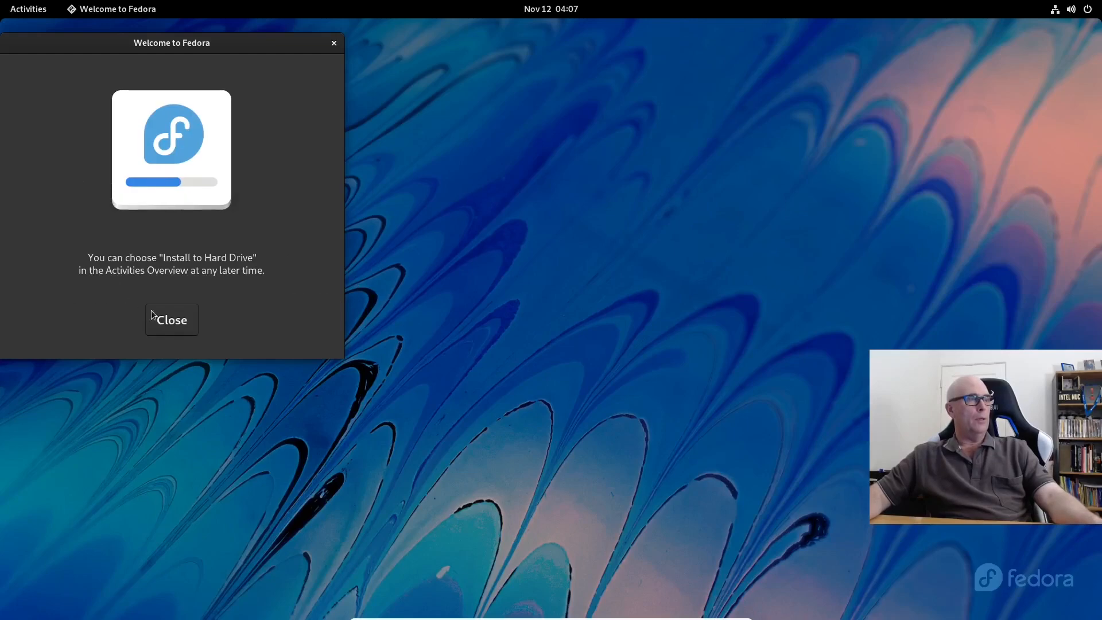
{"action": "left_click", "coordinate": [175, 322]}
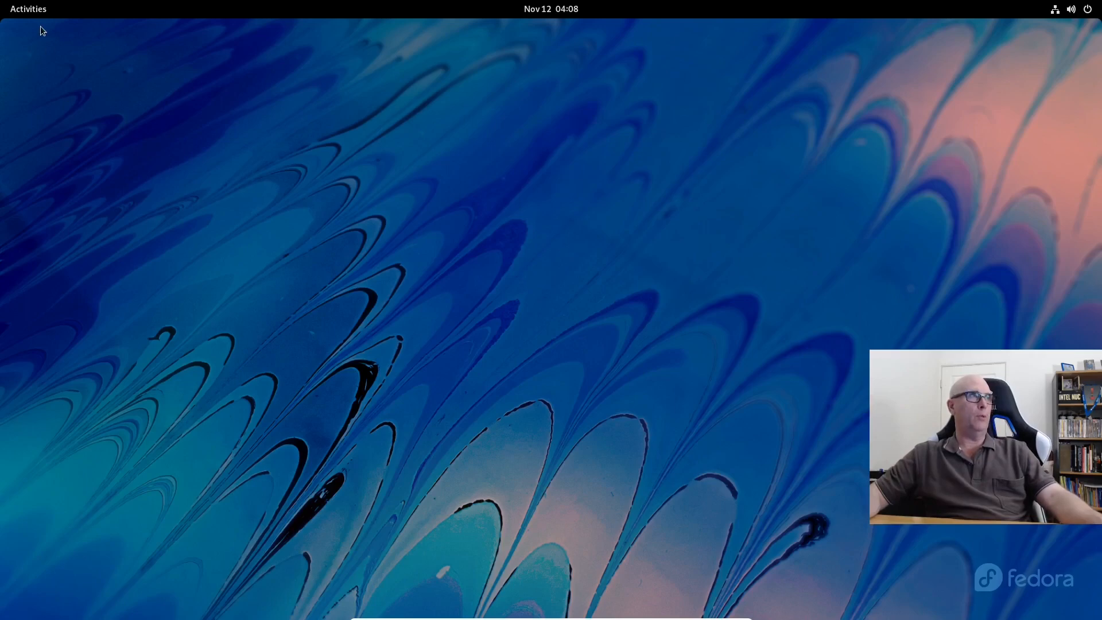
Launch Install to Hard Drive in English (Australia) and confirm the English (Australian) keyboard layout.
{"action": "left_click", "coordinate": [32, 12]}
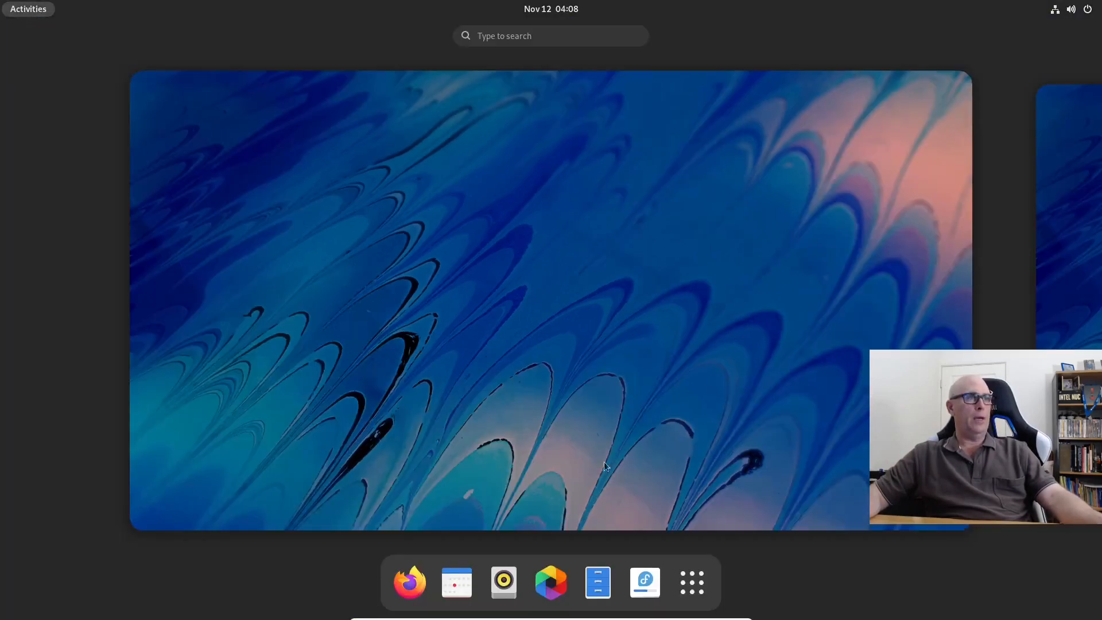
{"action": "left_click", "coordinate": [650, 591]}
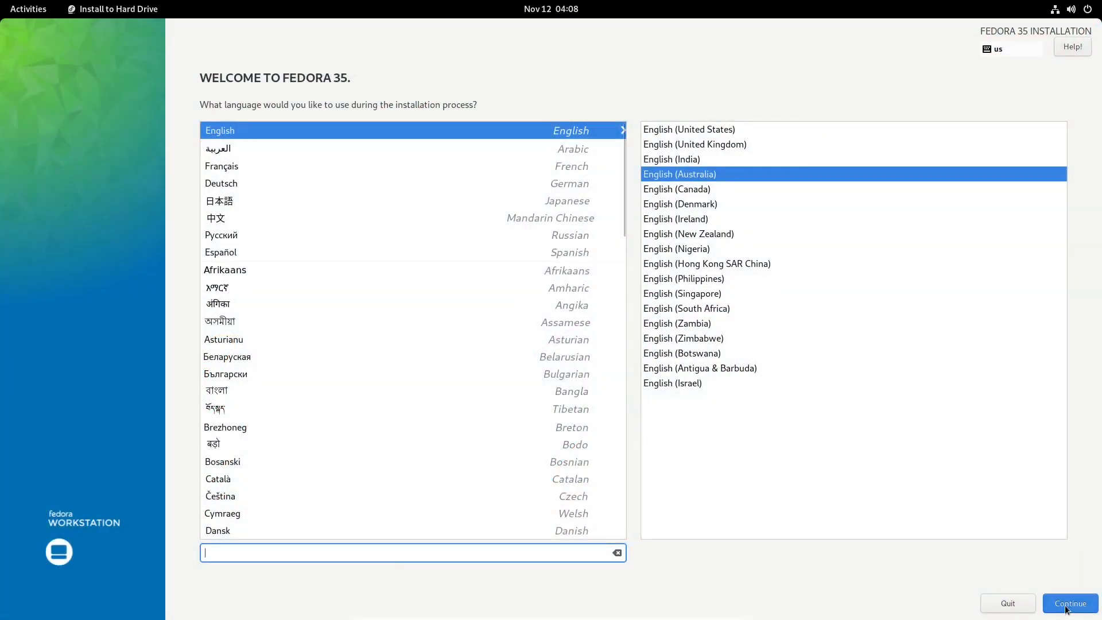
{"action": "left_click", "coordinate": [1069, 604]}
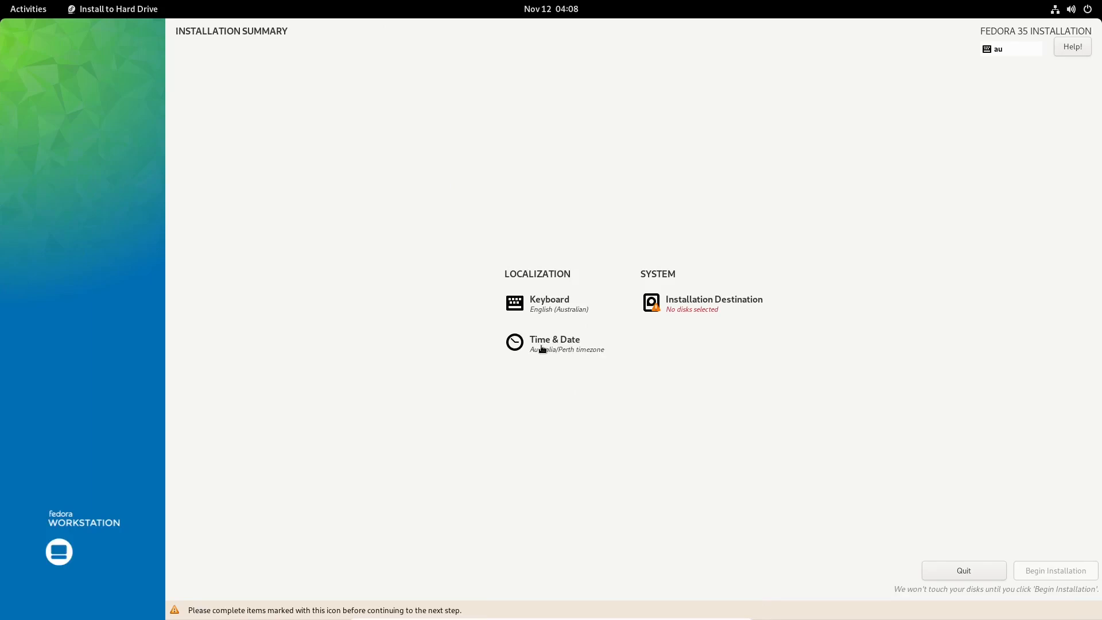
{"action": "left_click", "coordinate": [543, 310]}
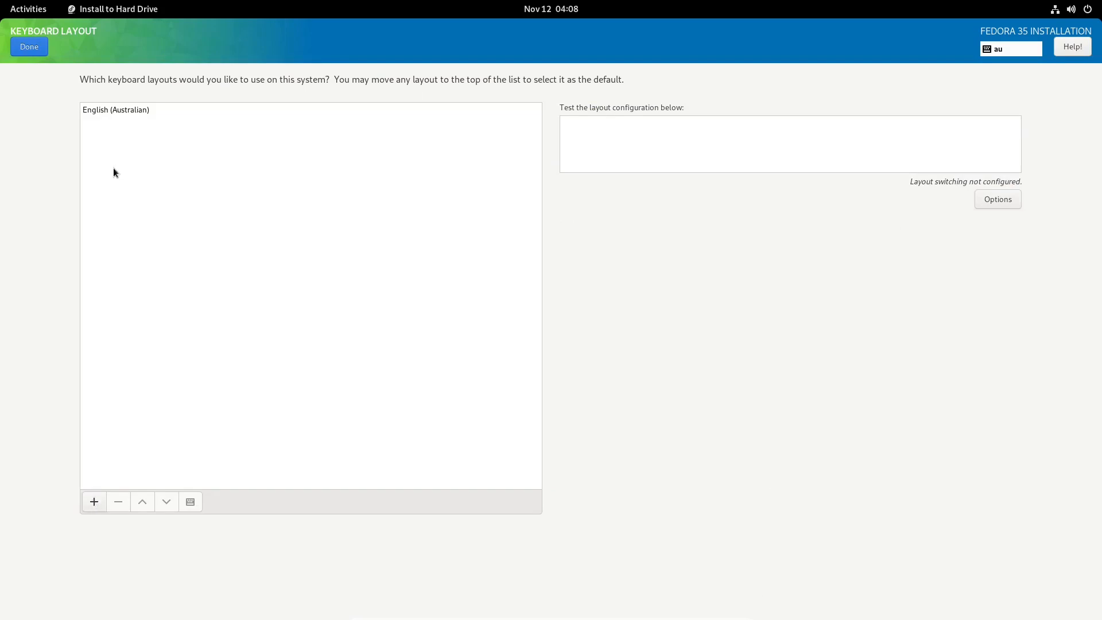
{"action": "left_click", "coordinate": [26, 46]}
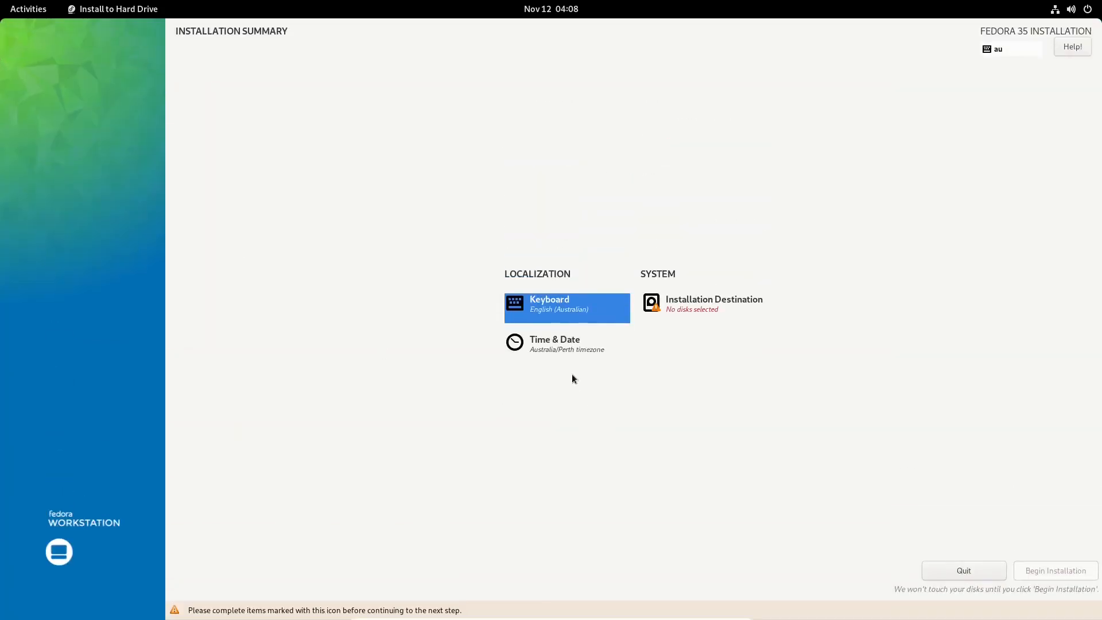
{"action": "left_click", "coordinate": [546, 348]}
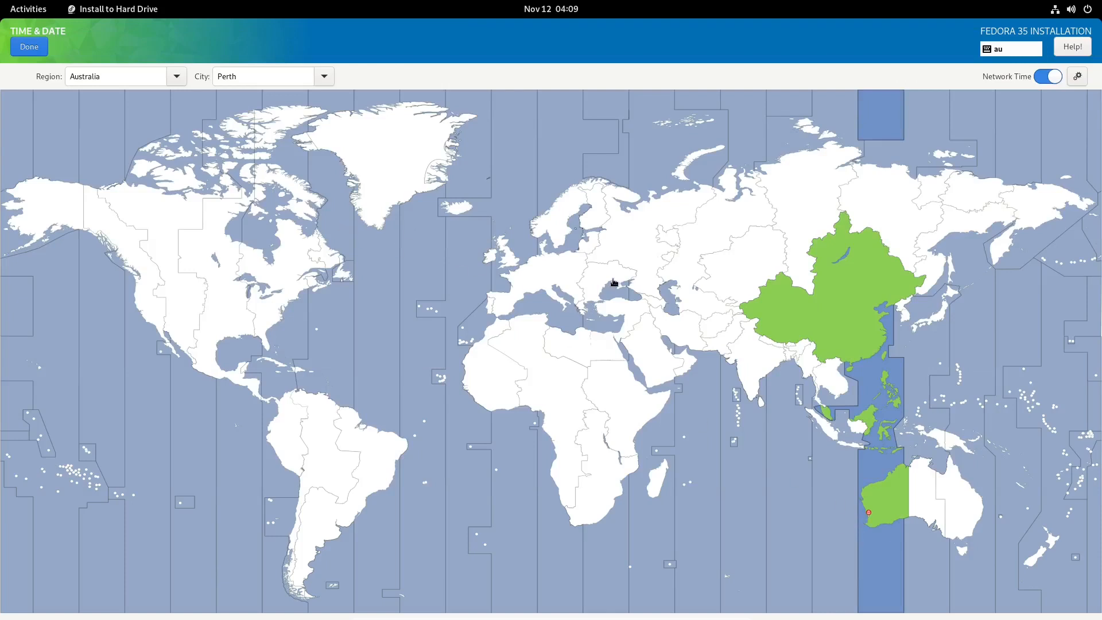
Keep the Australia/Perth time zone and target only the 40 GiB sdb disk with Custom storage.
{"action": "left_click", "coordinate": [29, 47]}
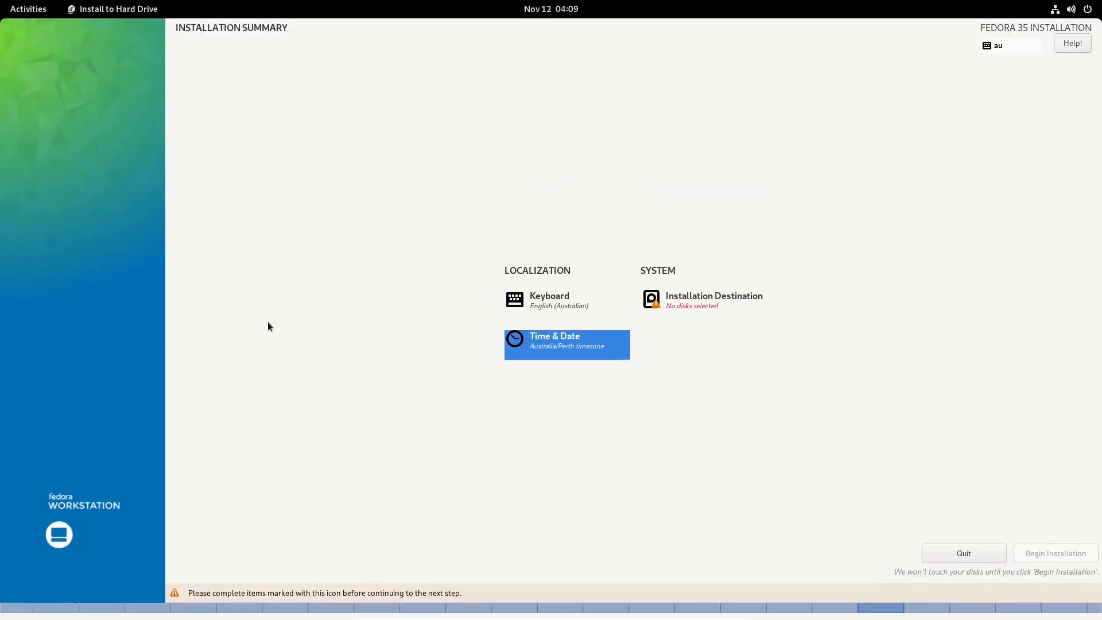
{"action": "left_click", "coordinate": [758, 315]}
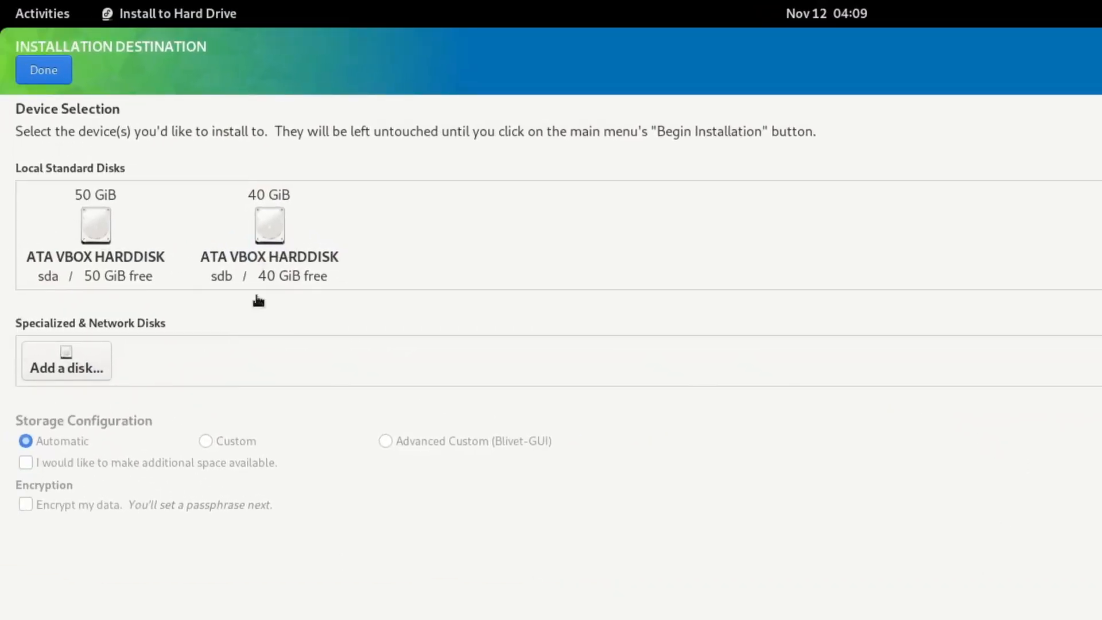
{"action": "left_click", "coordinate": [94, 231]}
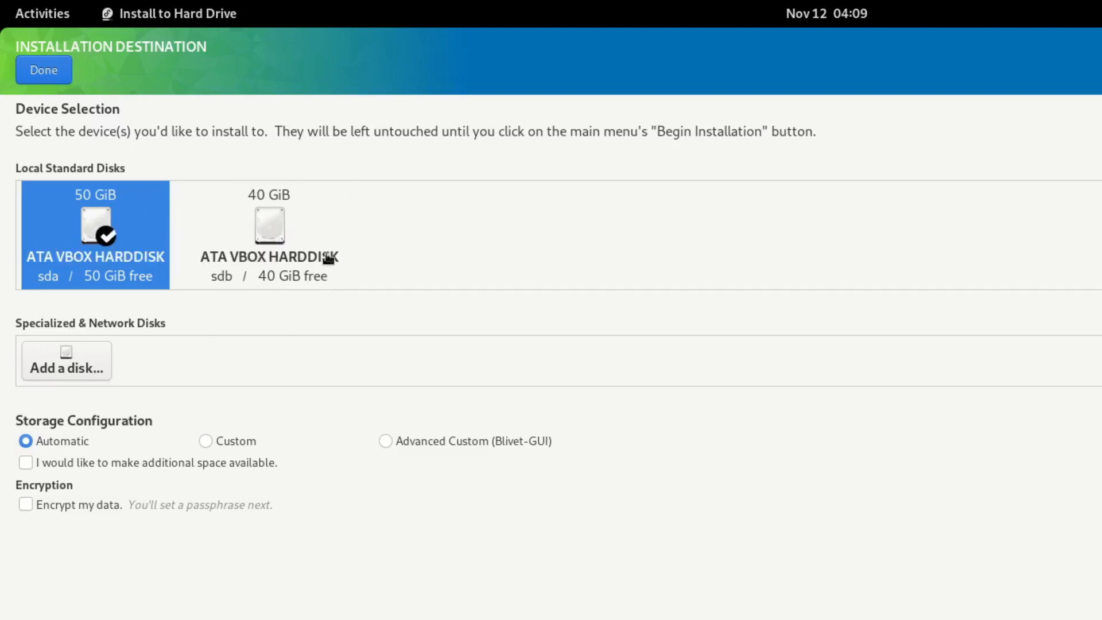
{"action": "left_click", "coordinate": [265, 227]}
{"action": "left_click", "coordinate": [95, 230]}
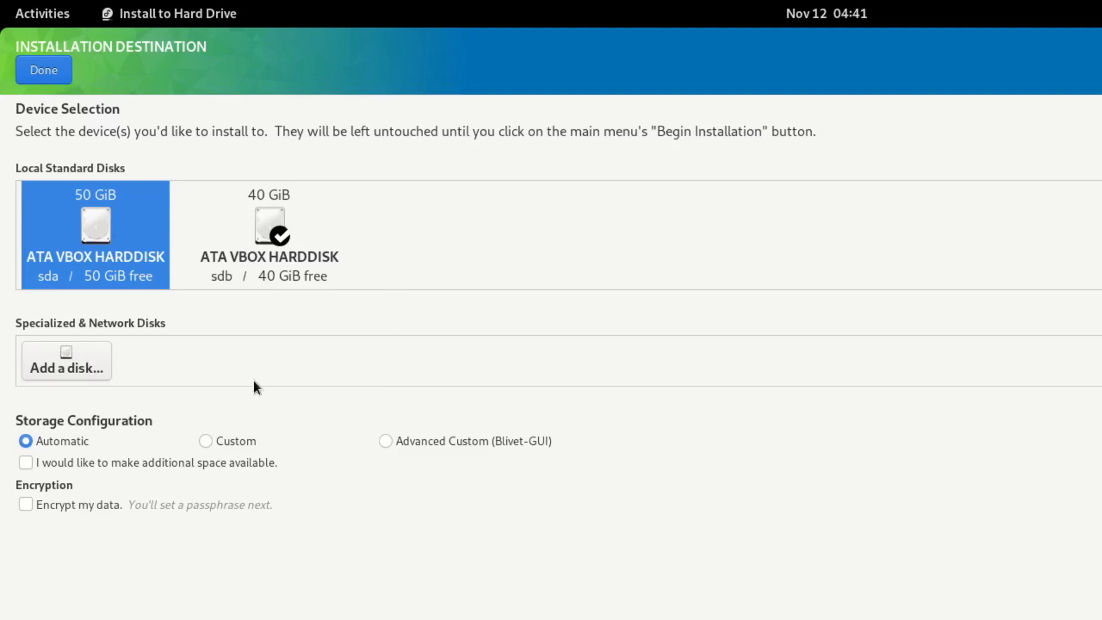
{"action": "left_click", "coordinate": [205, 441]}
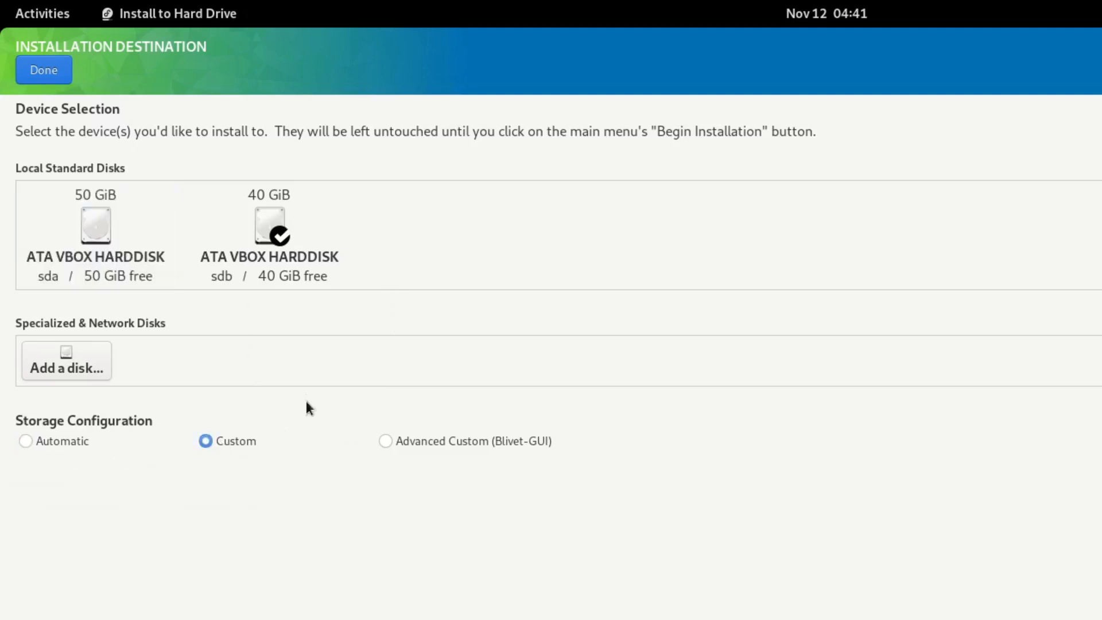
Reach Manual Partitioning for the 40 GiB disk and switch the scheme from Btrfs to Standard Partition.
{"action": "left_click", "coordinate": [42, 71]}
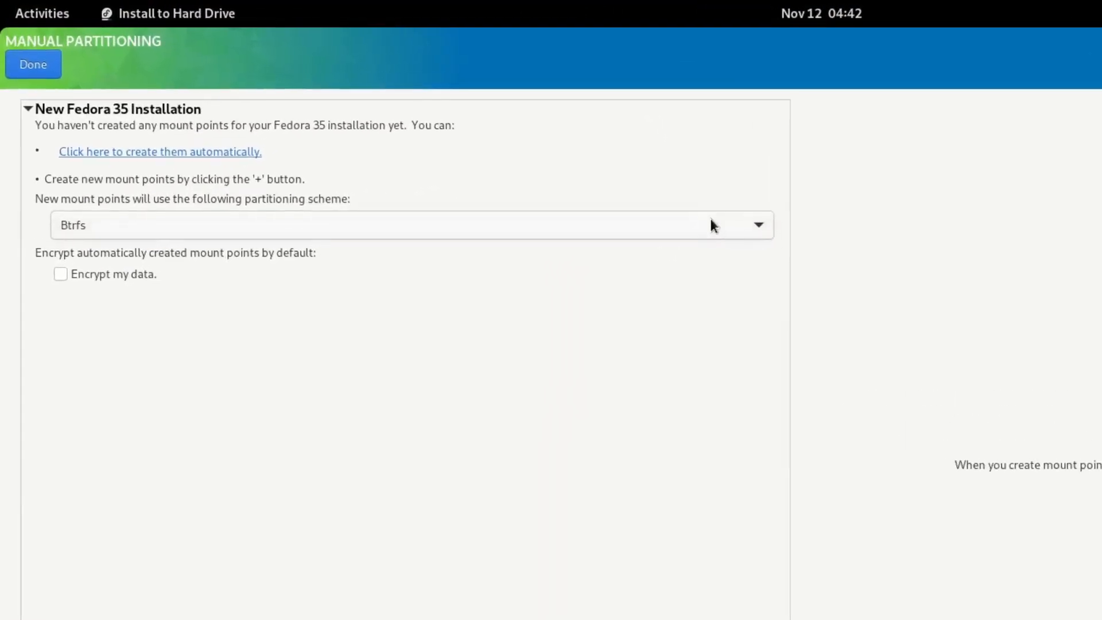
{"action": "left_click", "coordinate": [765, 229]}
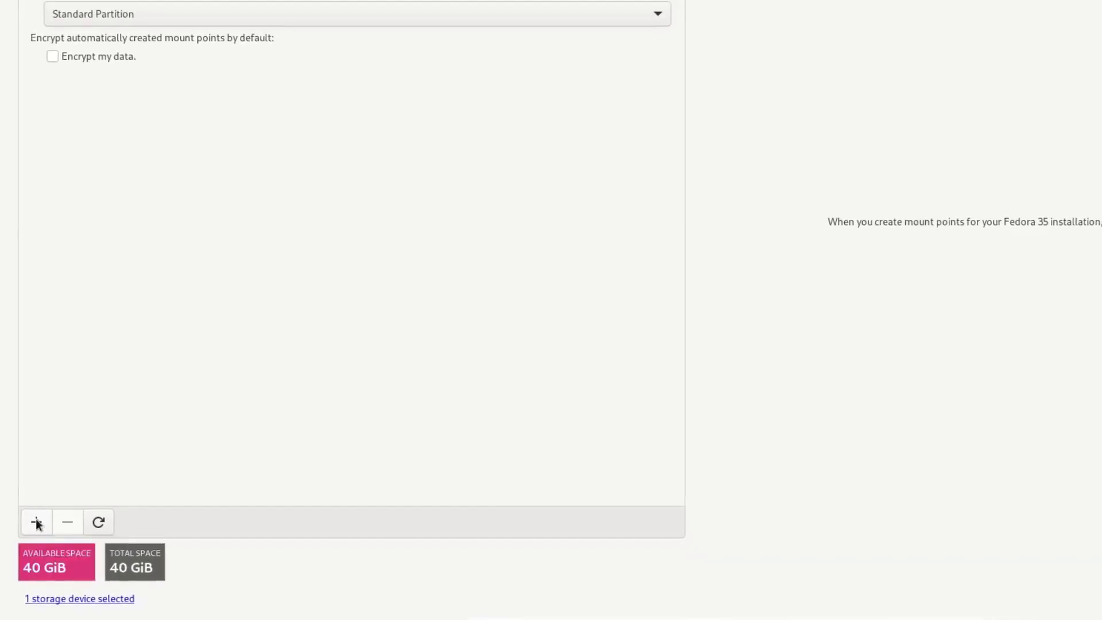
Start a new mount point, pick /boot/efi from the suggestions, and enter 512m desired capacity.
{"action": "left_click", "coordinate": [38, 518]}
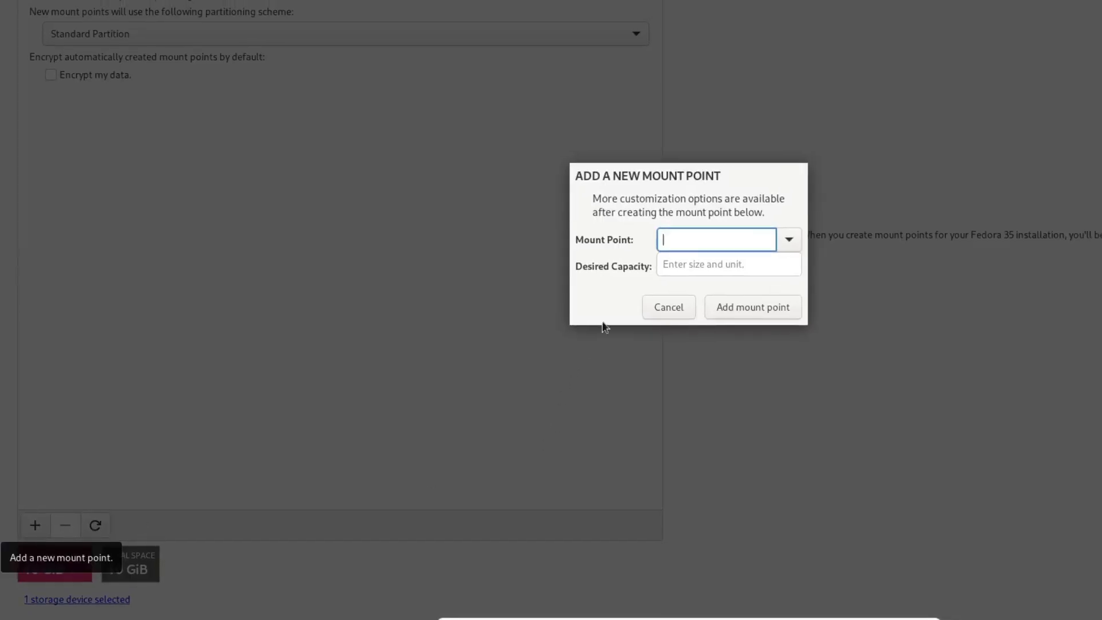
{"action": "left_click", "coordinate": [791, 241]}
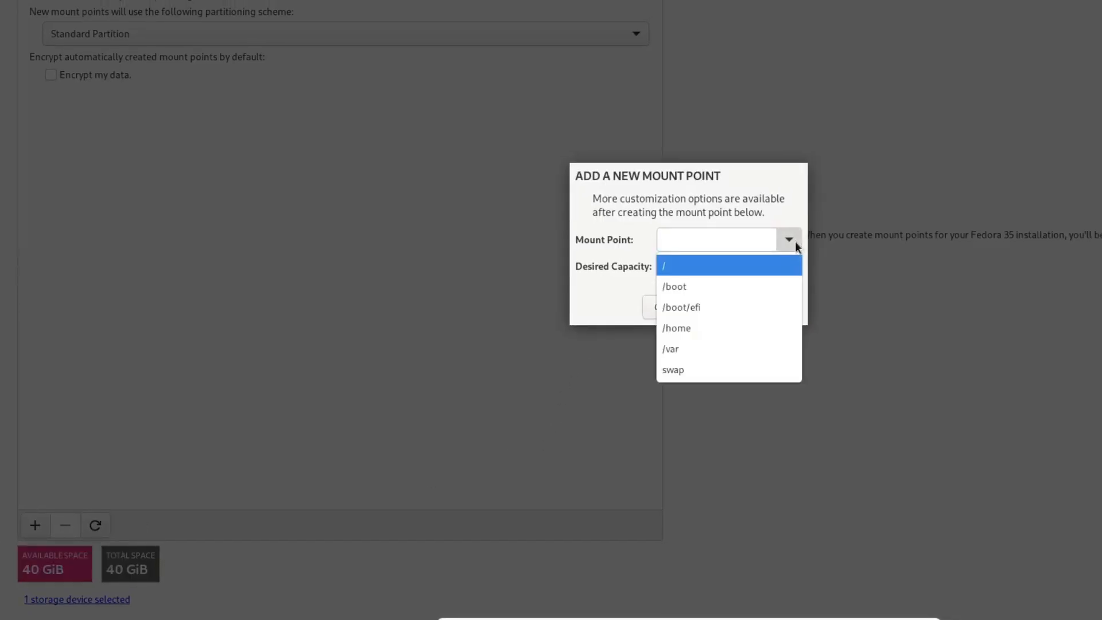
{"action": "left_click", "coordinate": [705, 306]}
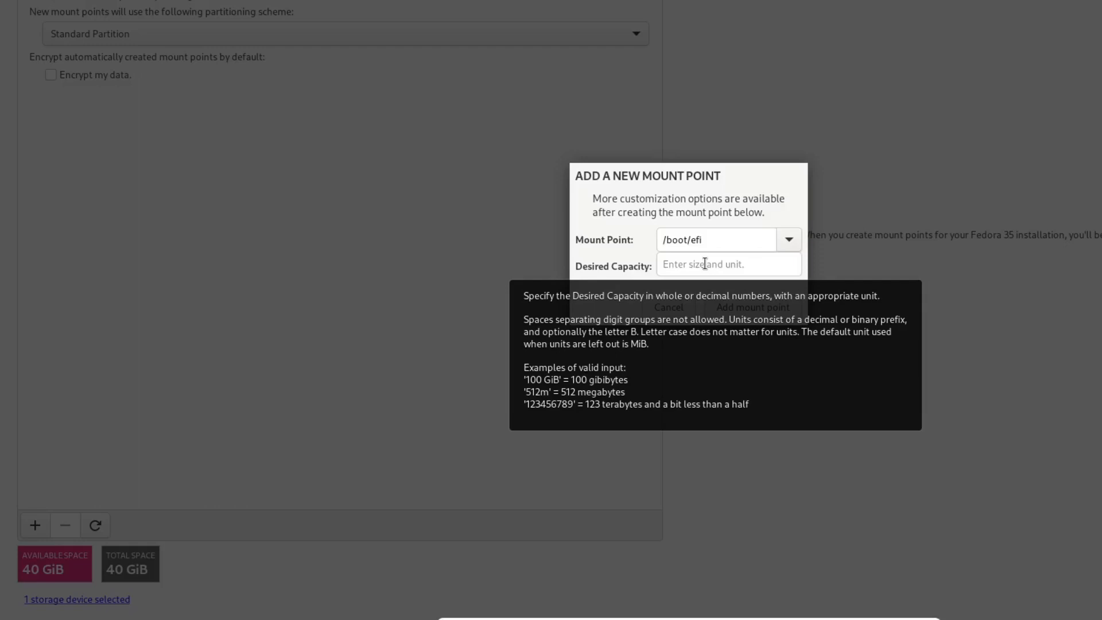
{"action": "left_click", "coordinate": [705, 264]}
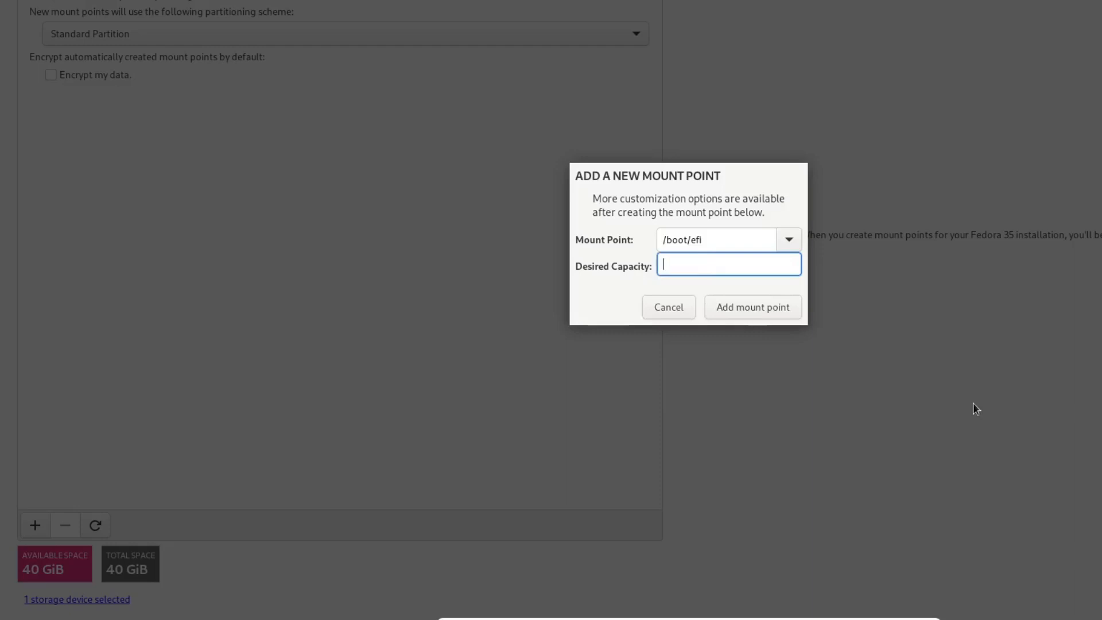
{"action": "type", "text": "512m"}
{"action": "mouse_move", "coordinate": [716, 263]}
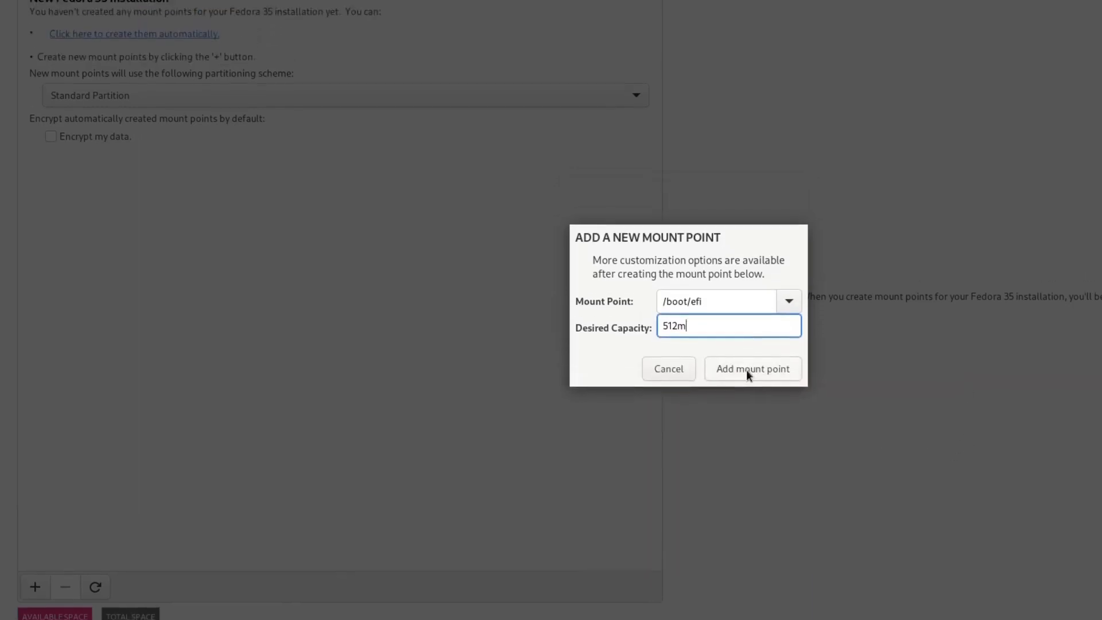
Add the 512 MiB /boot/efi mount point as a Standard Partition labelled 'efi boot'.
{"action": "left_click", "coordinate": [748, 373]}
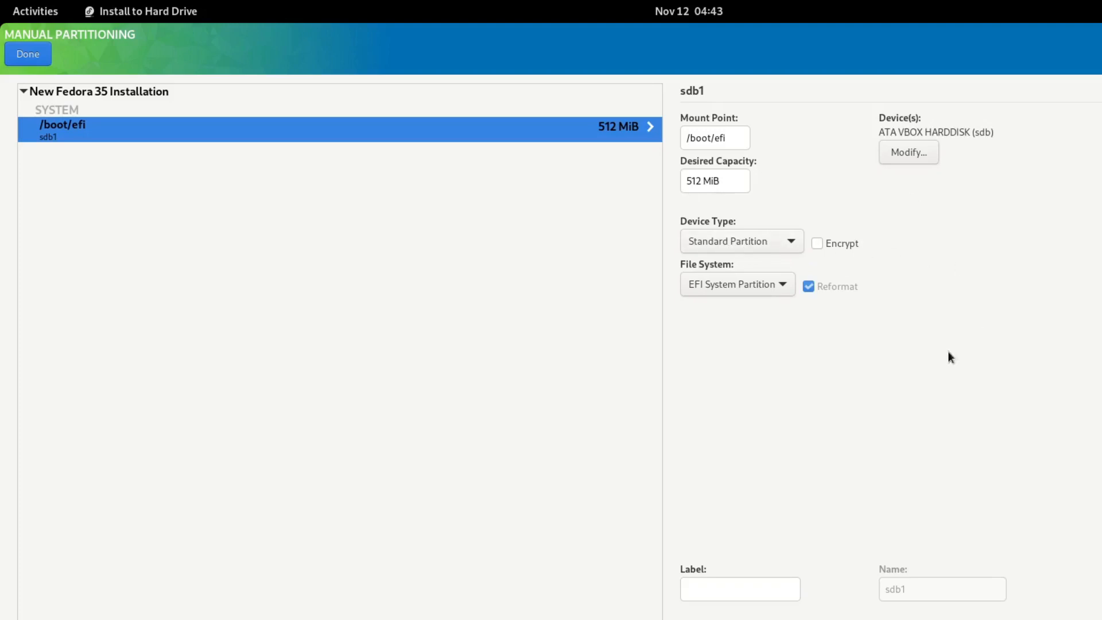
{"action": "left_click", "coordinate": [787, 243]}
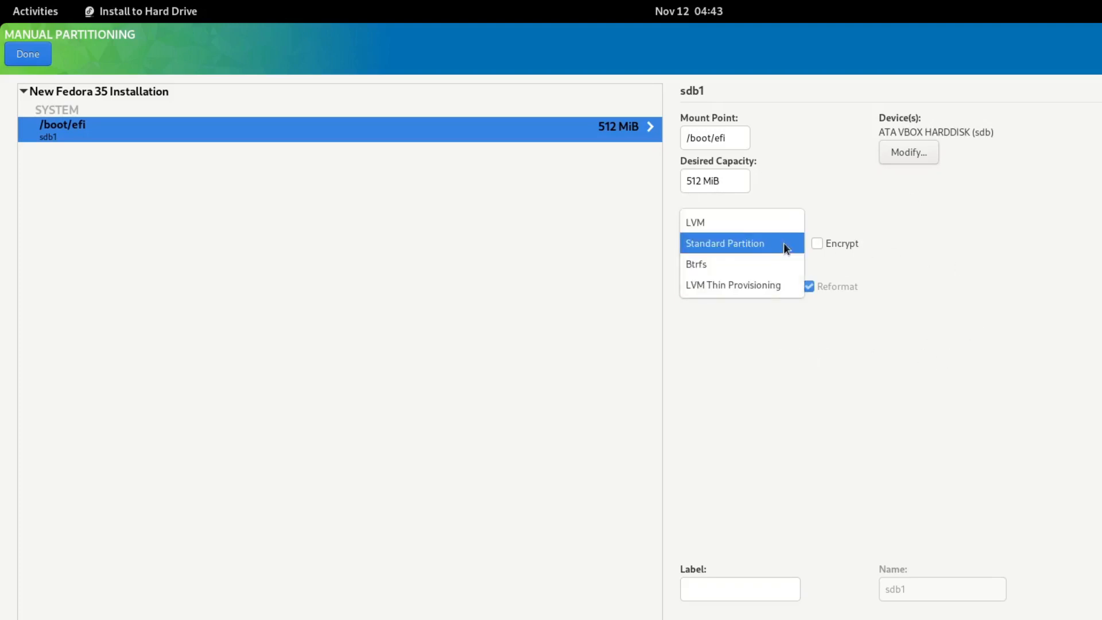
{"action": "left_click", "coordinate": [787, 247]}
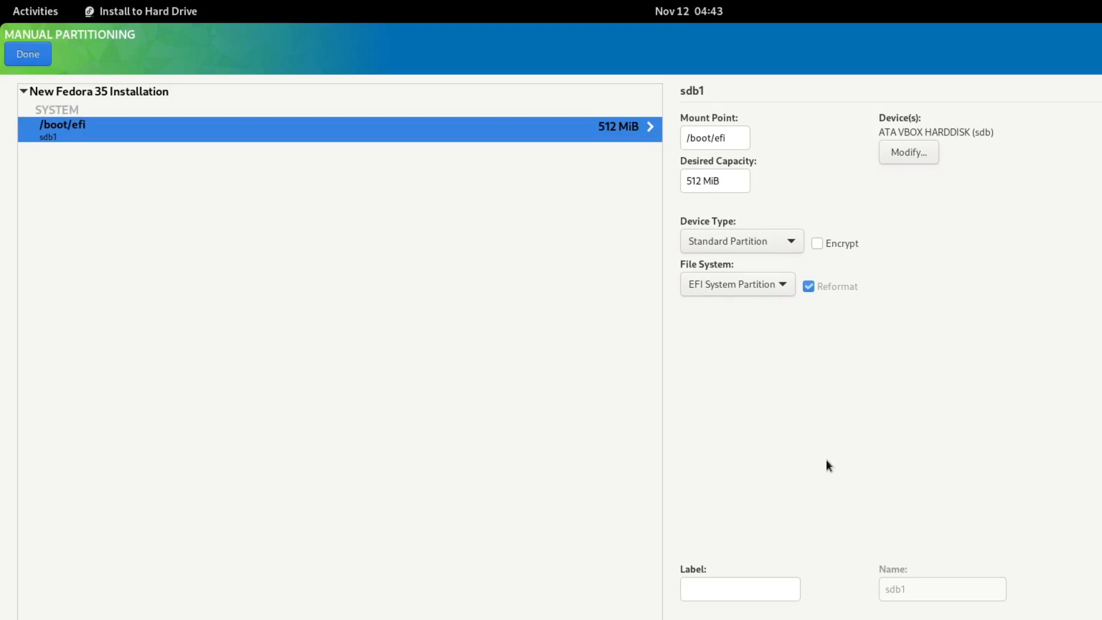
{"action": "left_click", "coordinate": [716, 589]}
{"action": "type", "text": "efi boot"}
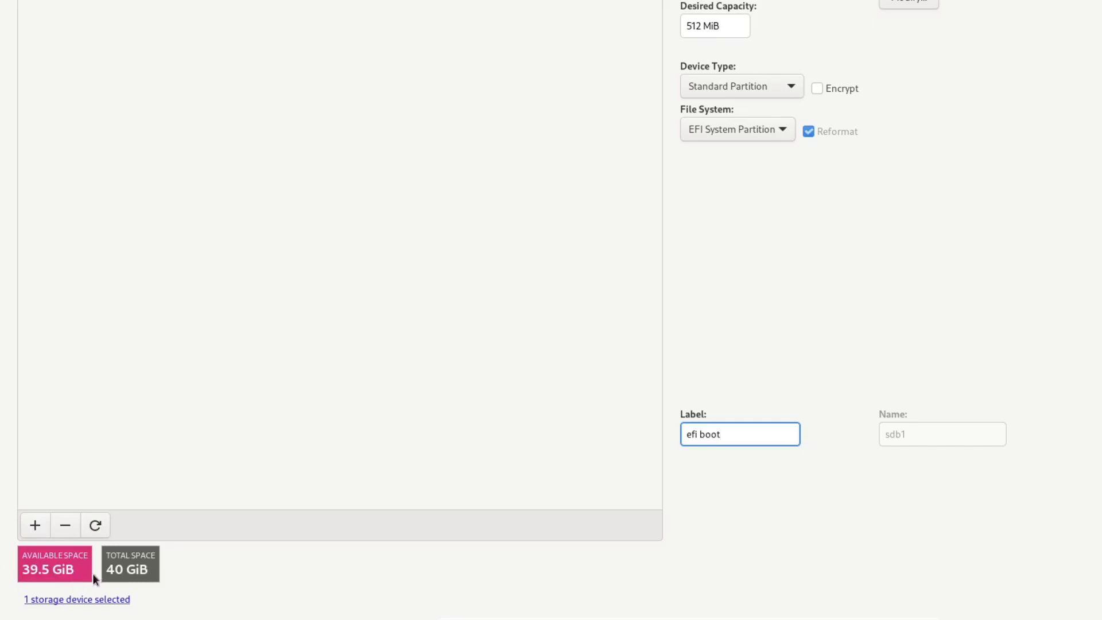
Add a 4 GiB swap mount point (sdb2) and label it 'swap'.
{"action": "left_click", "coordinate": [38, 528]}
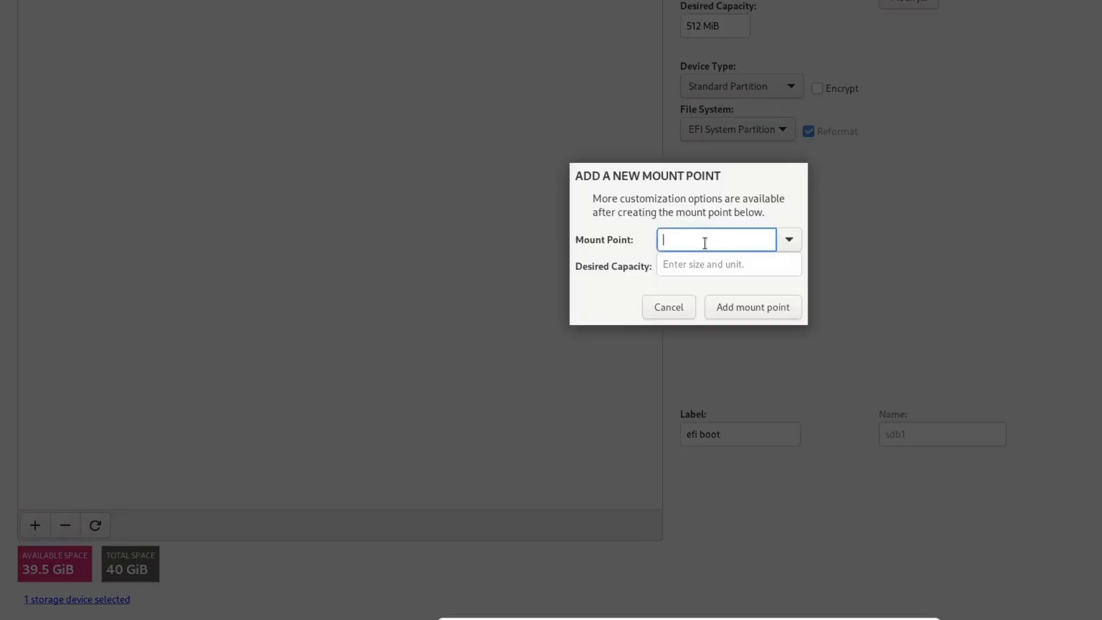
{"action": "left_click", "coordinate": [789, 240]}
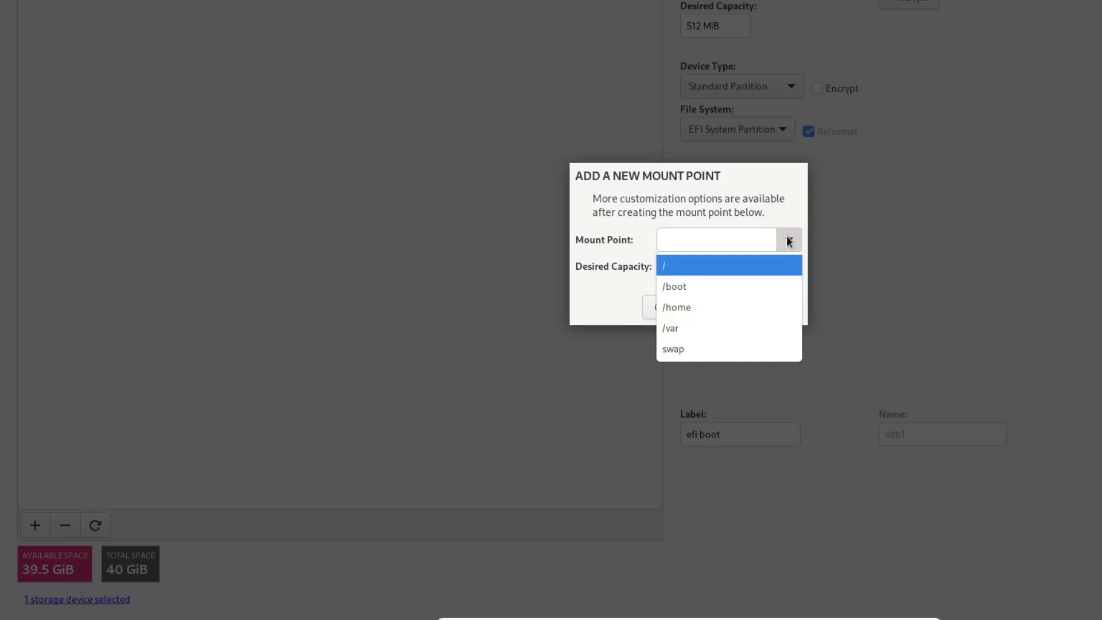
{"action": "left_click", "coordinate": [683, 348]}
{"action": "left_click", "coordinate": [684, 265]}
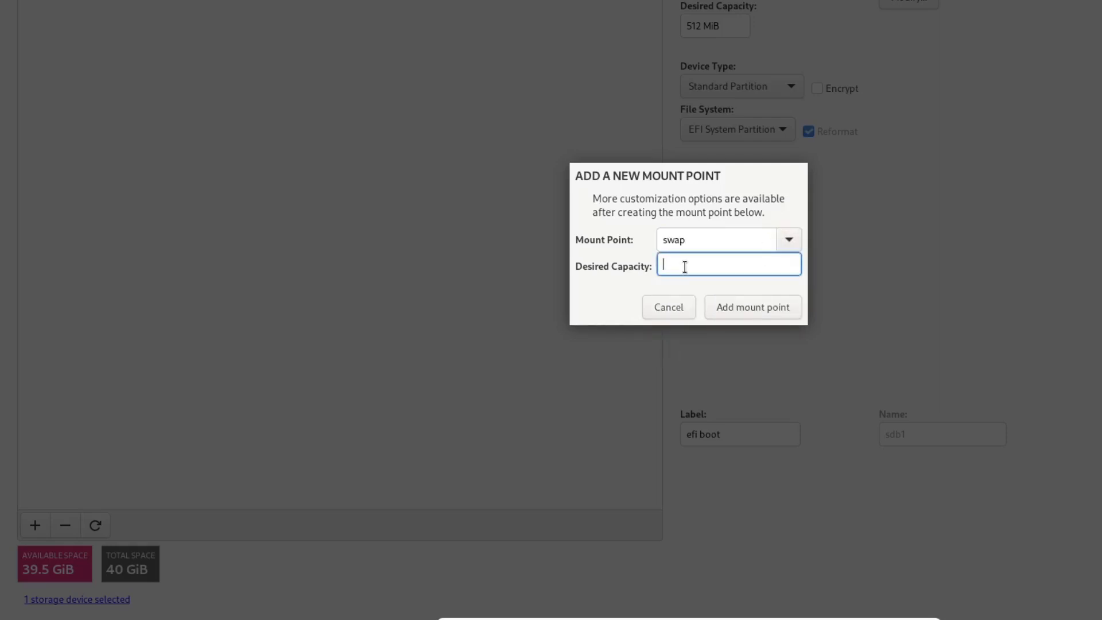
{"action": "type", "text": "4GiB"}
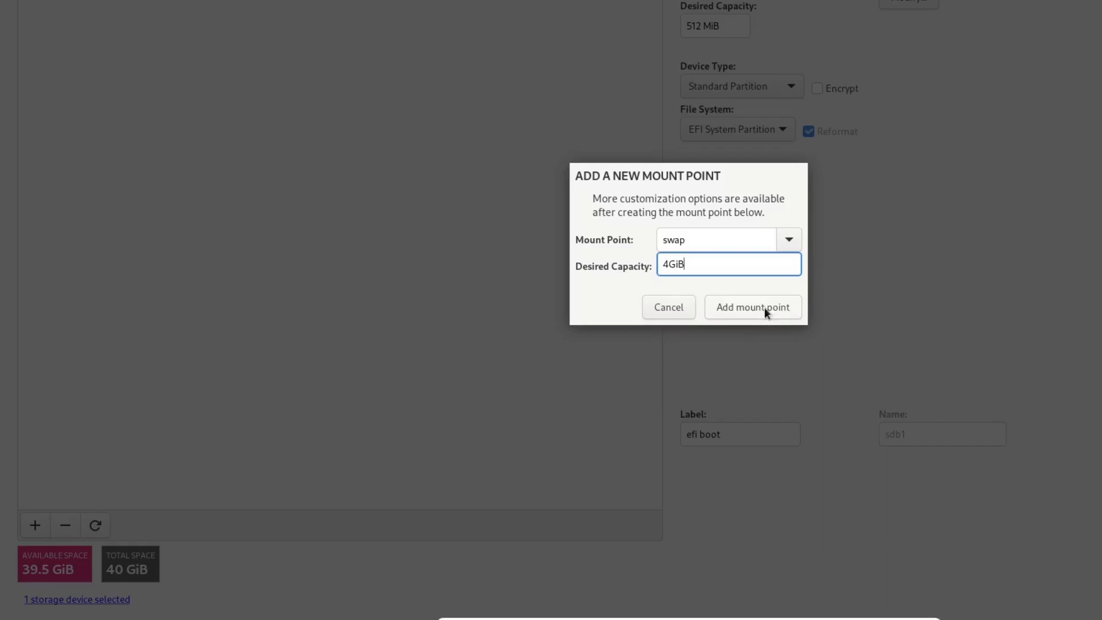
{"action": "left_click", "coordinate": [764, 307]}
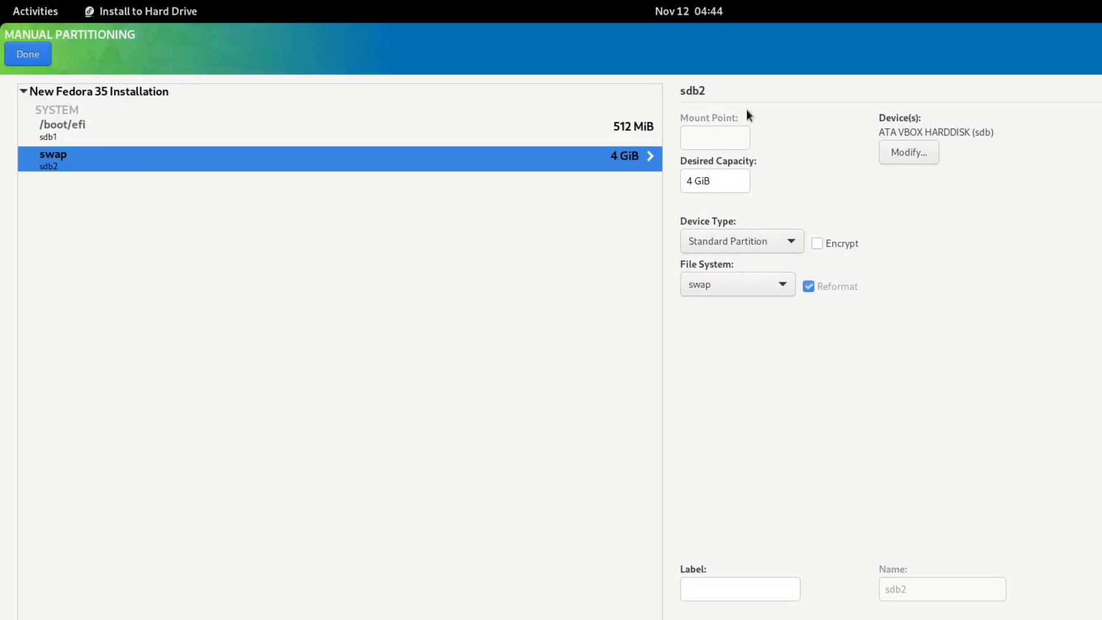
{"action": "left_click", "coordinate": [737, 587]}
{"action": "type", "text": "swap"}
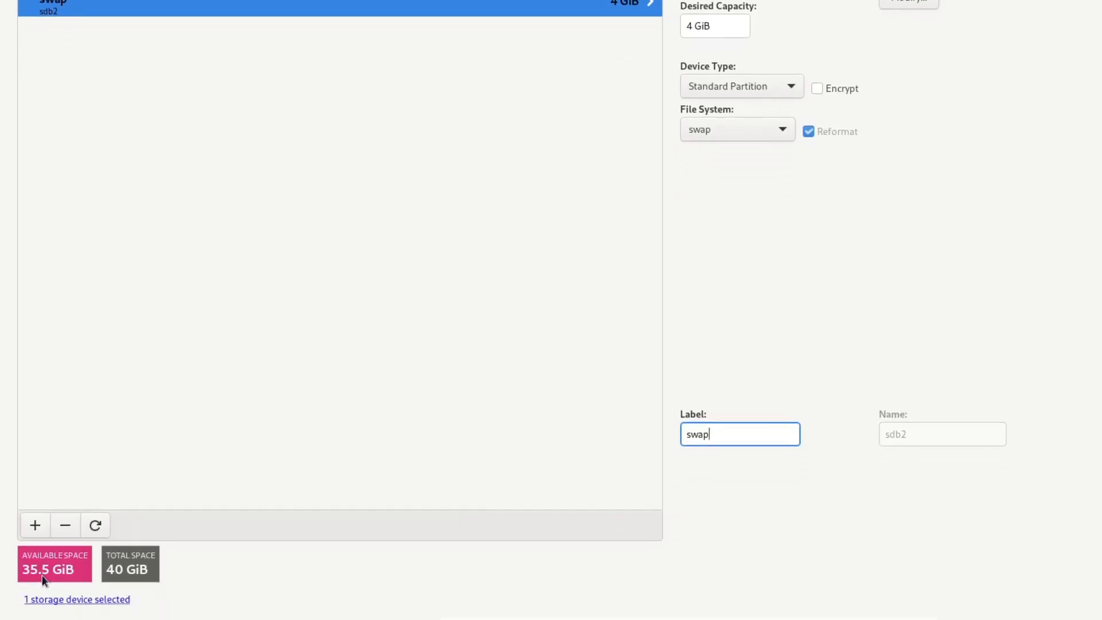
Create a 20 GiB ext4 / mount point on sdb3 labelled 'root'.
{"action": "left_click", "coordinate": [34, 527]}
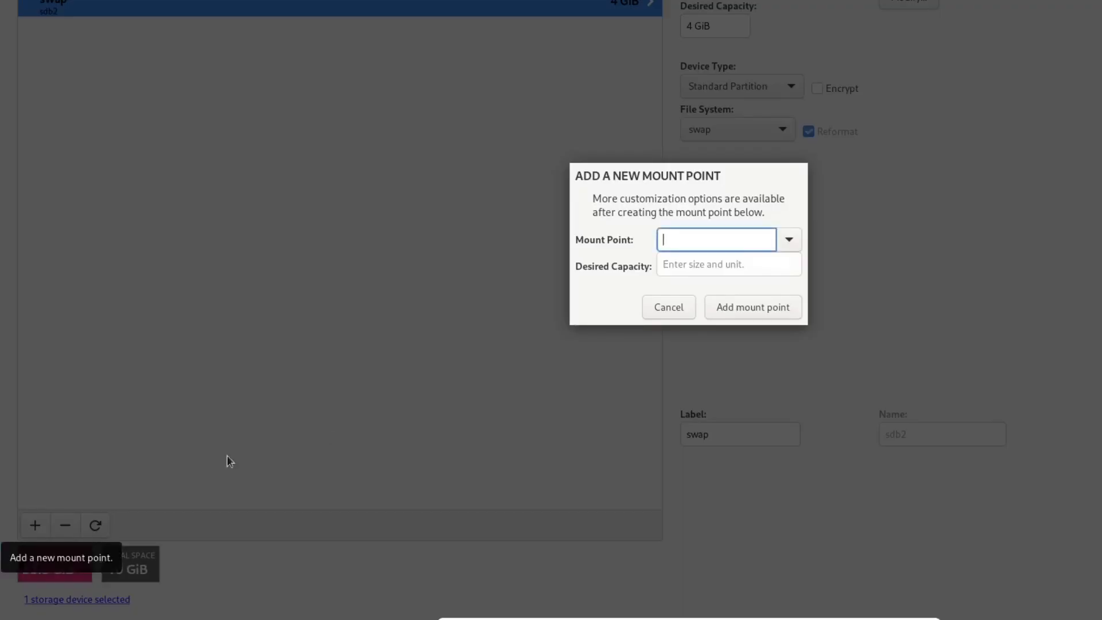
{"action": "left_click", "coordinate": [789, 240]}
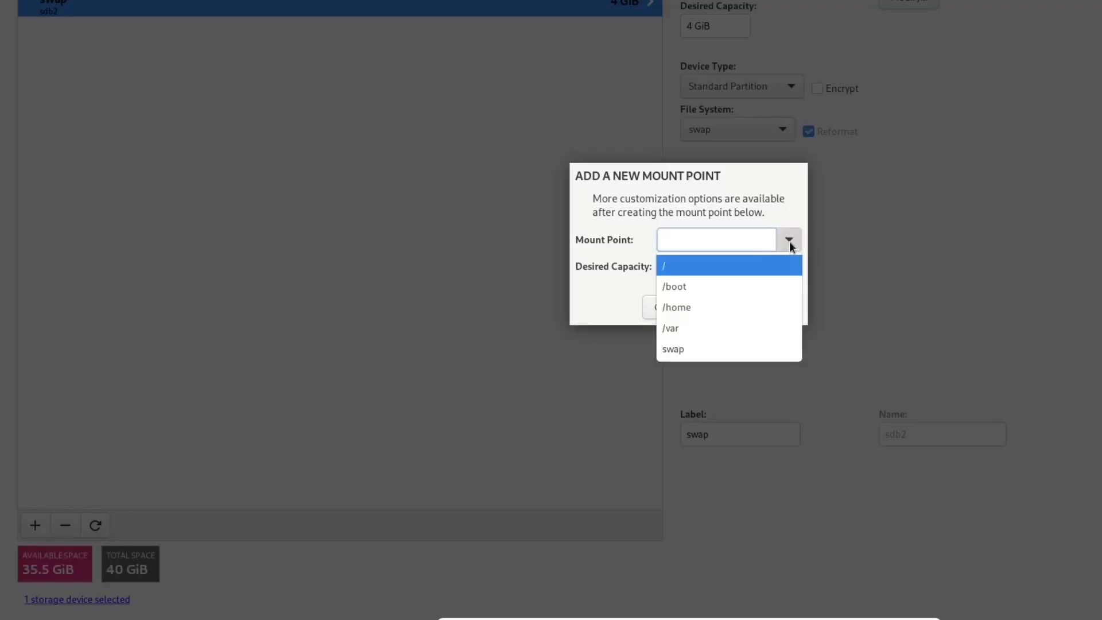
{"action": "left_click", "coordinate": [680, 271]}
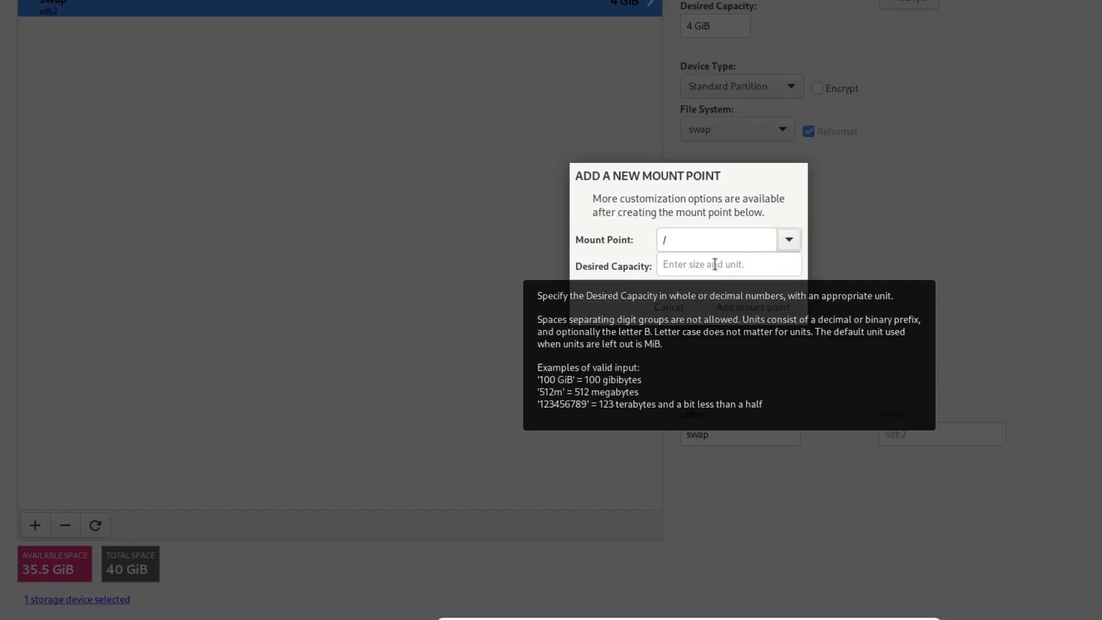
{"action": "left_click", "coordinate": [688, 265]}
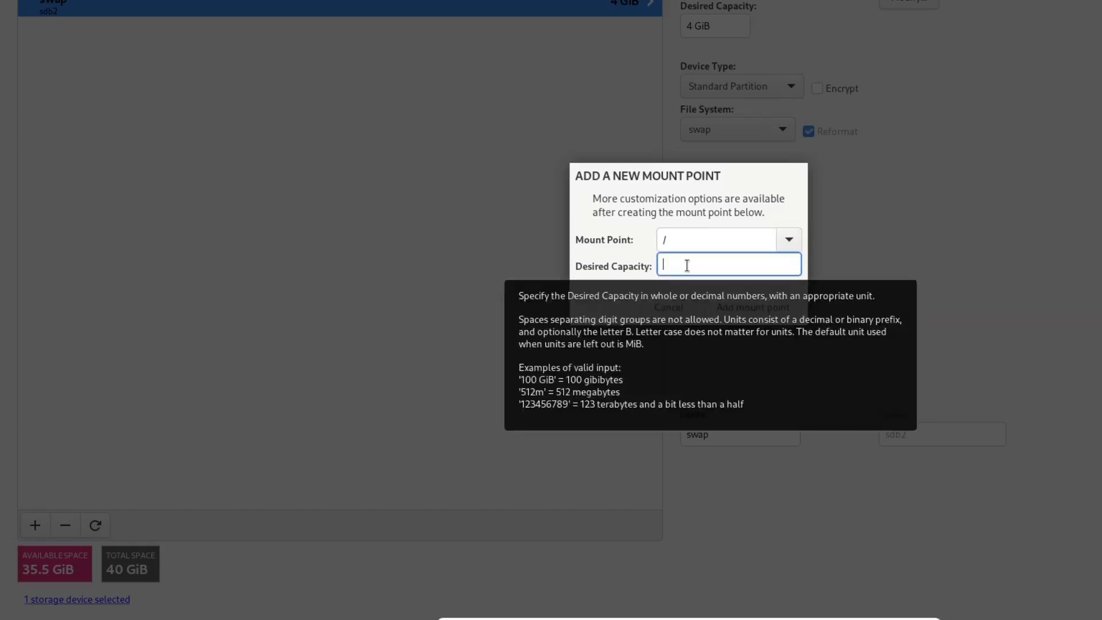
{"action": "type", "text": "20"}
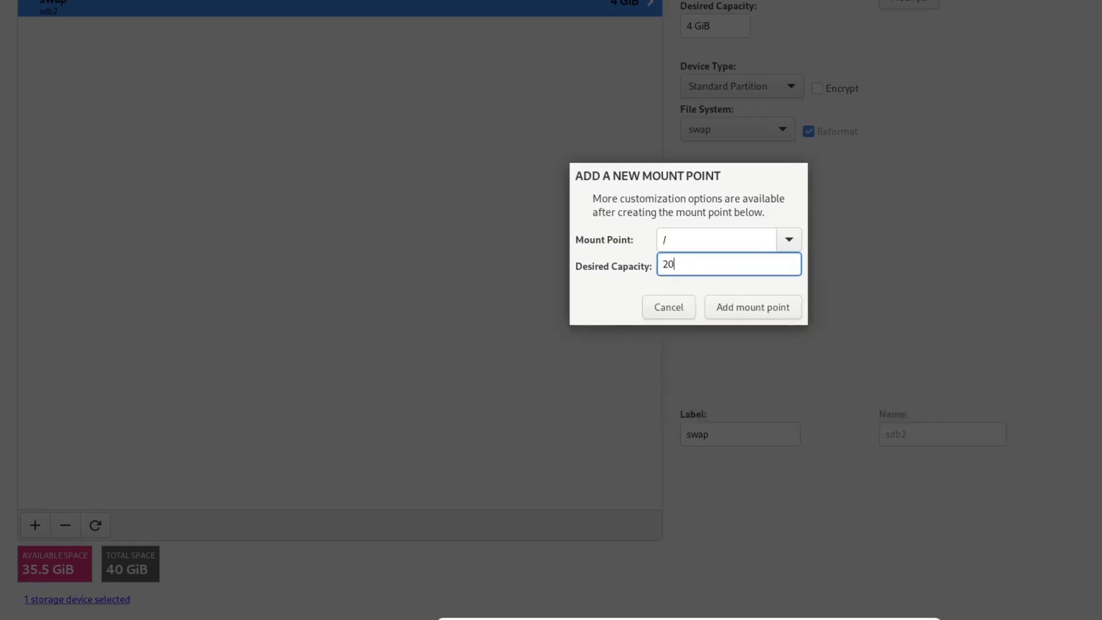
{"action": "type", "text": "GiB"}
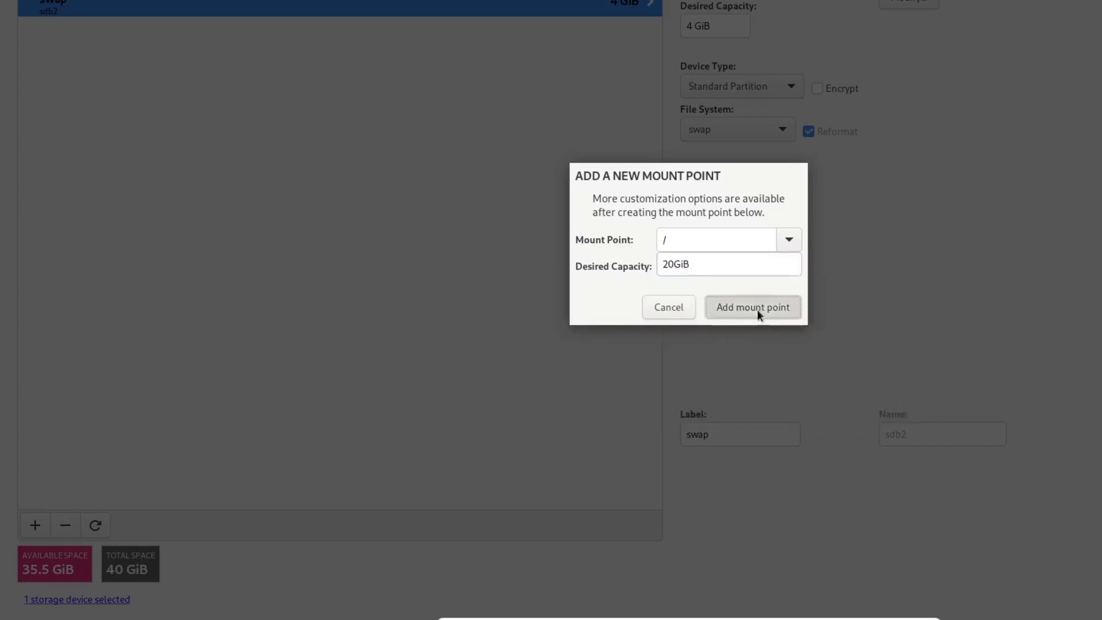
{"action": "left_click", "coordinate": [757, 309]}
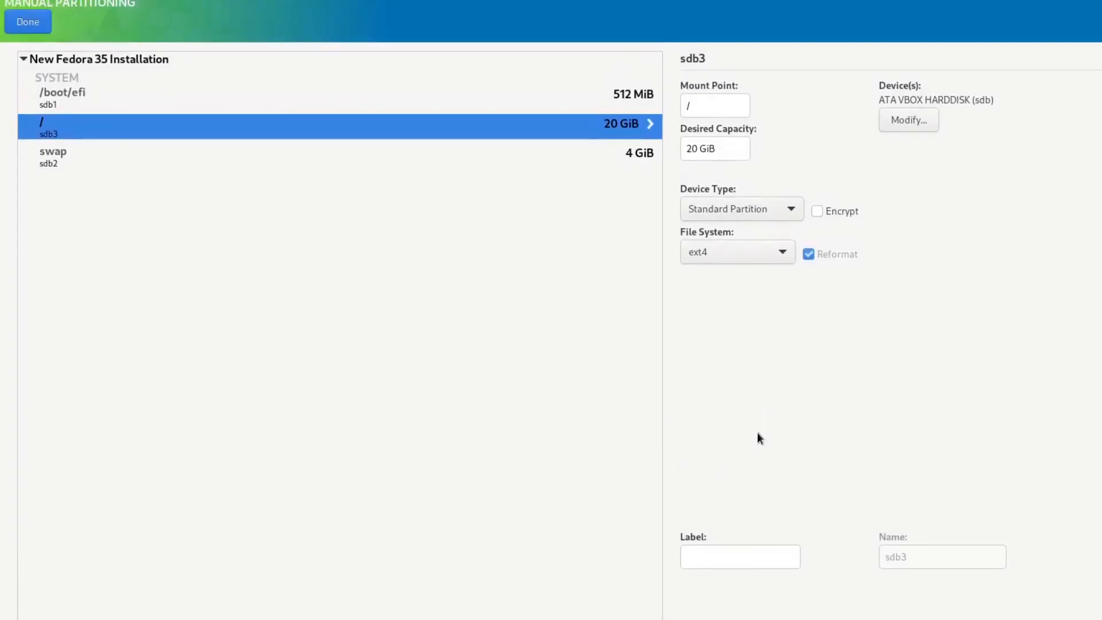
{"action": "left_click", "coordinate": [733, 586]}
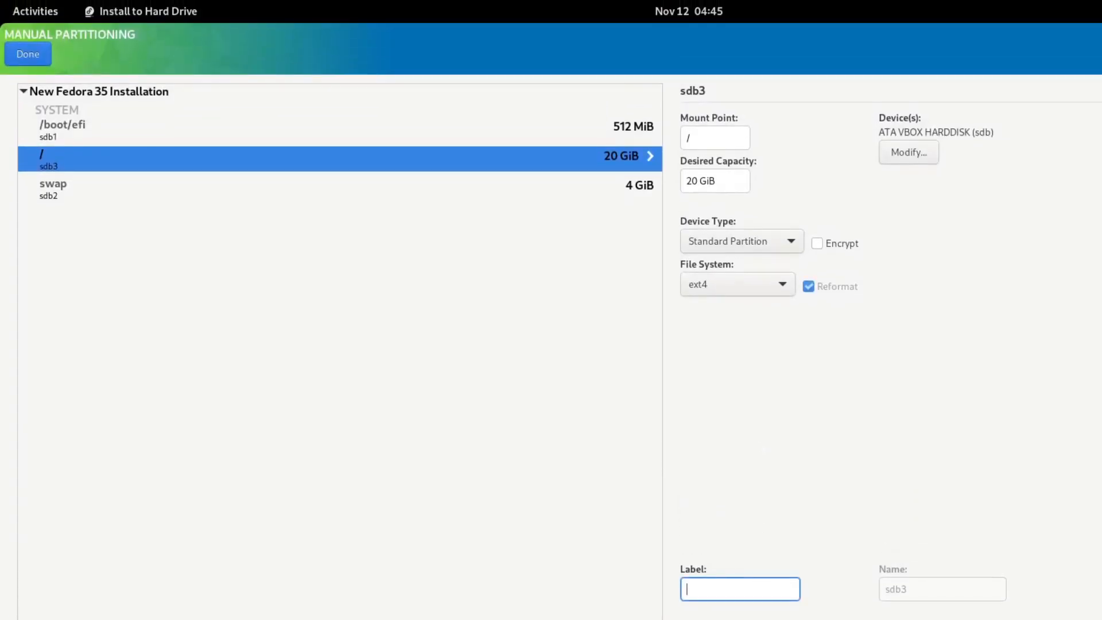
{"action": "type", "text": "root"}
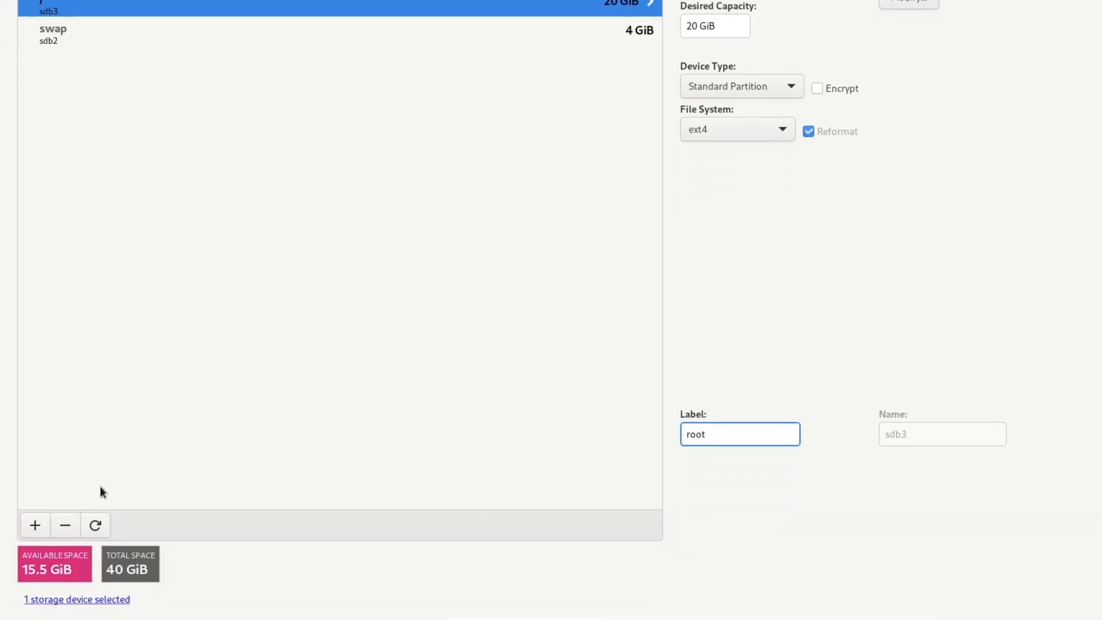
Add a 15.5 GiB /home mount point and label it 'home'.
{"action": "left_click", "coordinate": [34, 526]}
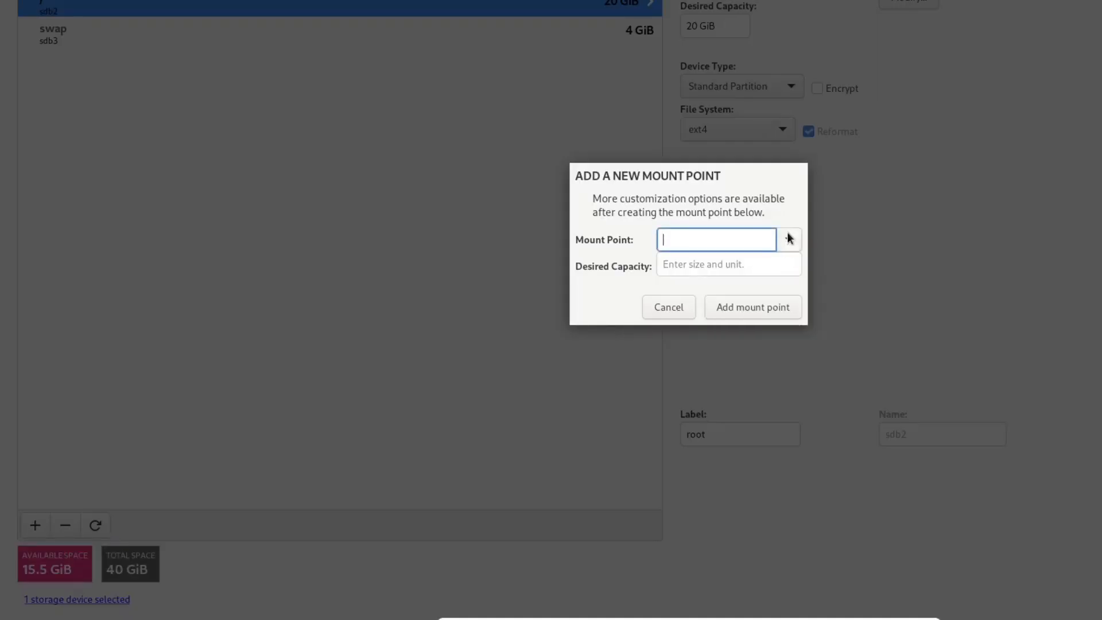
{"action": "left_click", "coordinate": [789, 239]}
{"action": "left_click", "coordinate": [708, 287]}
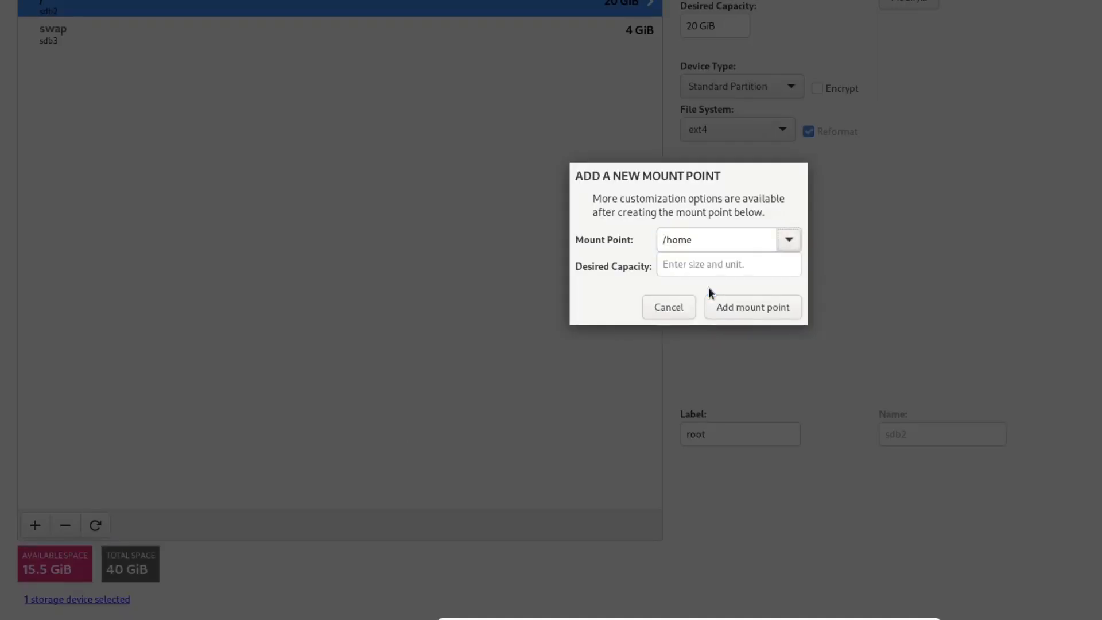
{"action": "left_click", "coordinate": [695, 265]}
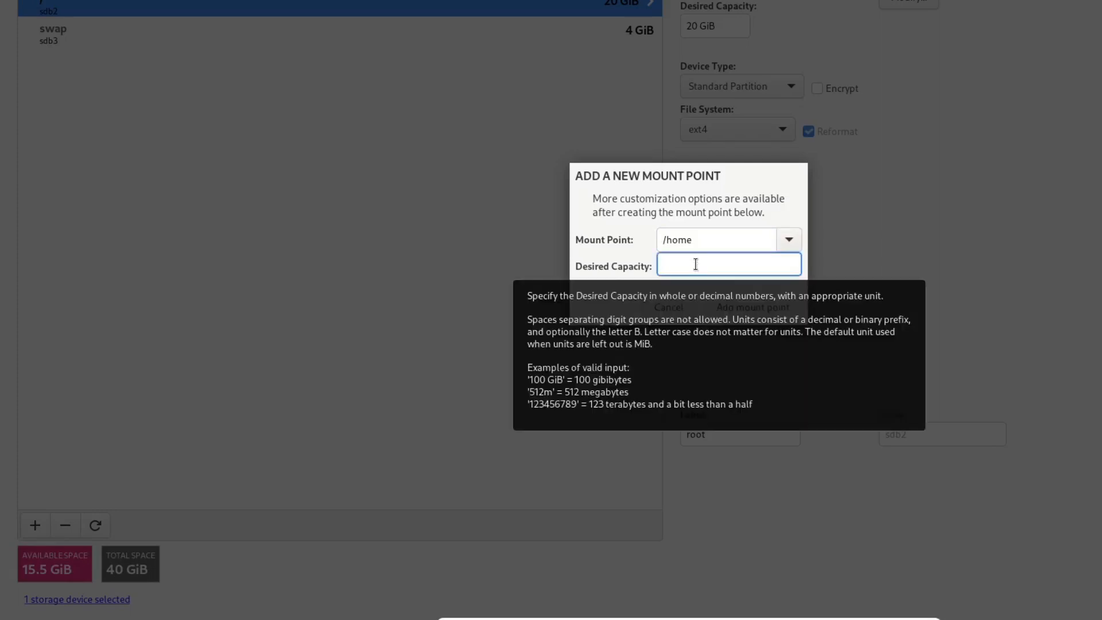
{"action": "type", "text": "15.5 Gi"}
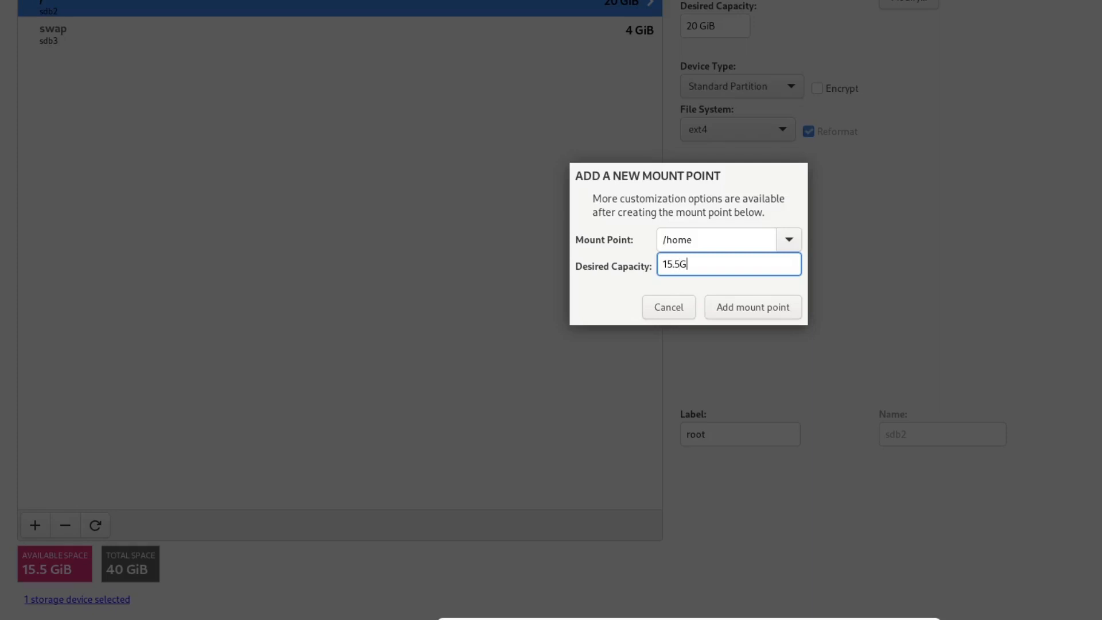
{"action": "type", "text": "B"}
{"action": "left_click", "coordinate": [752, 314]}
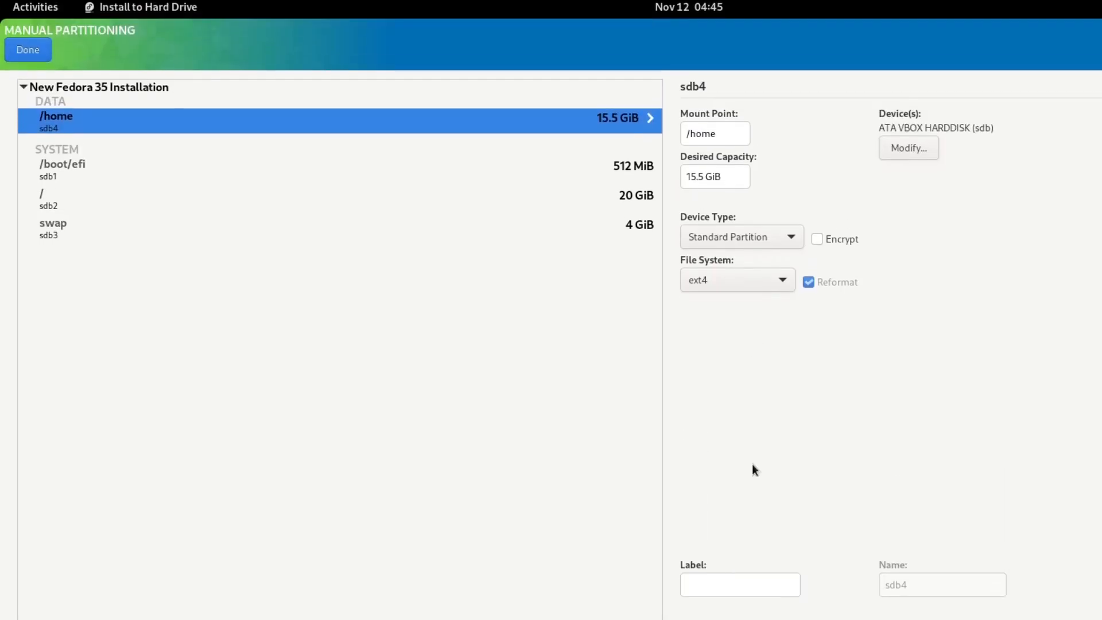
{"action": "left_click", "coordinate": [716, 452]}
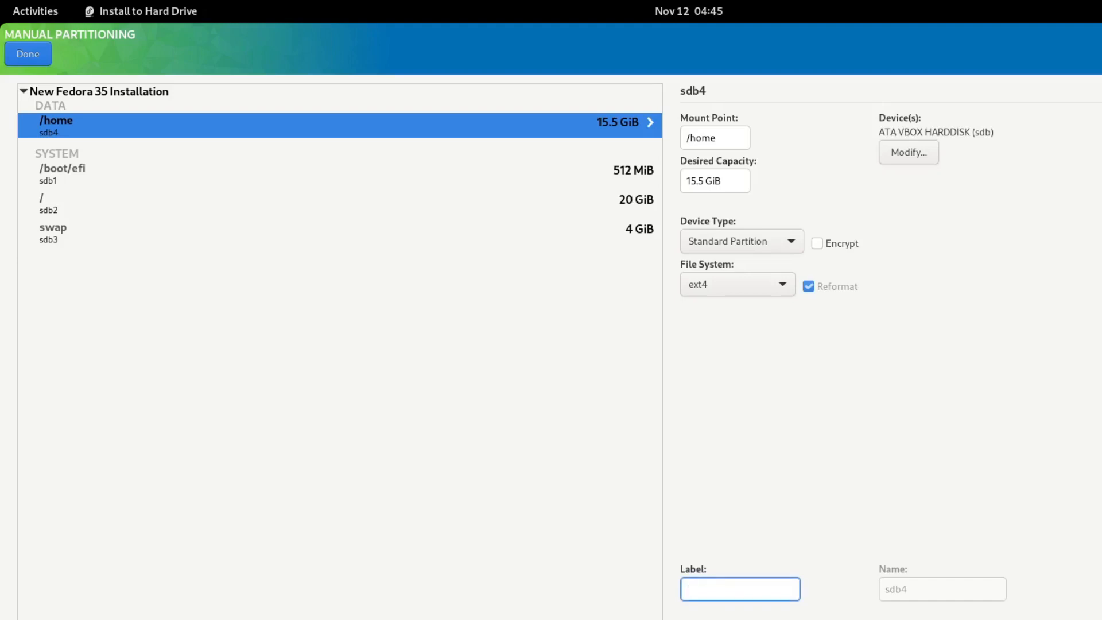
{"action": "type", "text": "home"}
Keep ext4 as the /home file system.
{"action": "left_click", "coordinate": [783, 283]}
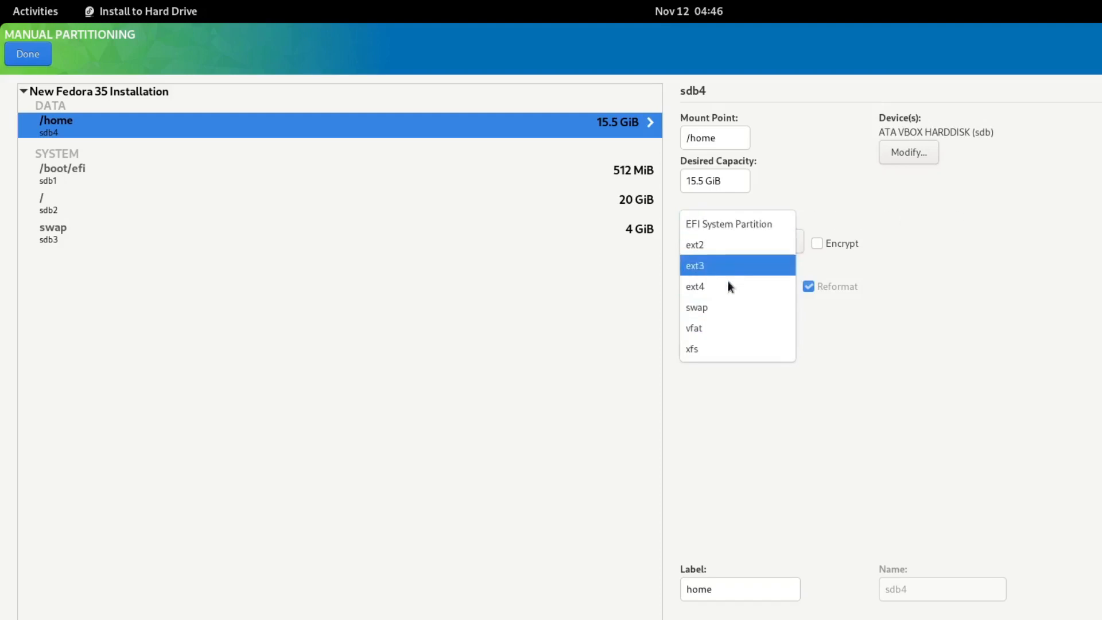
{"action": "left_click", "coordinate": [933, 274]}
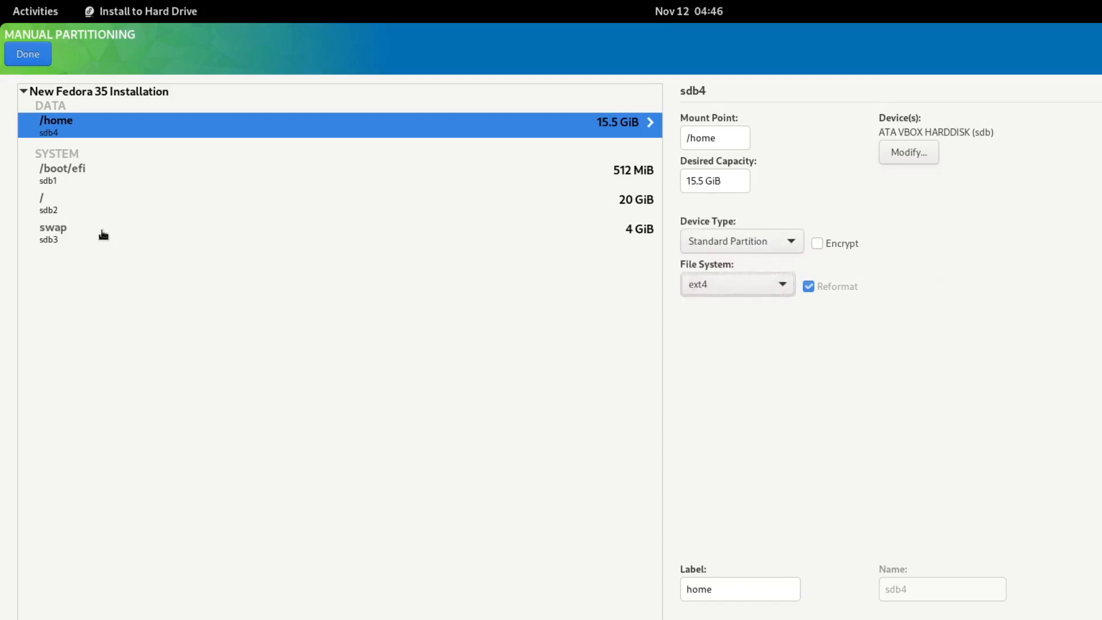
{"action": "left_click", "coordinate": [52, 201]}
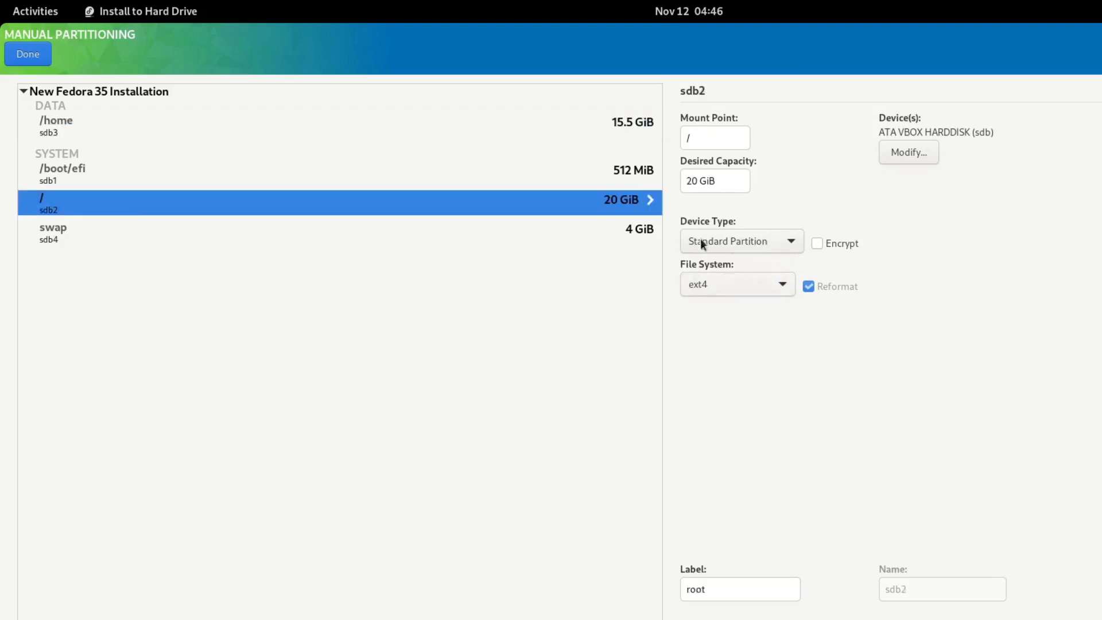
Keep / on ext4 and set the /boot/efi file system to EFI System Partition.
{"action": "left_click", "coordinate": [779, 286]}
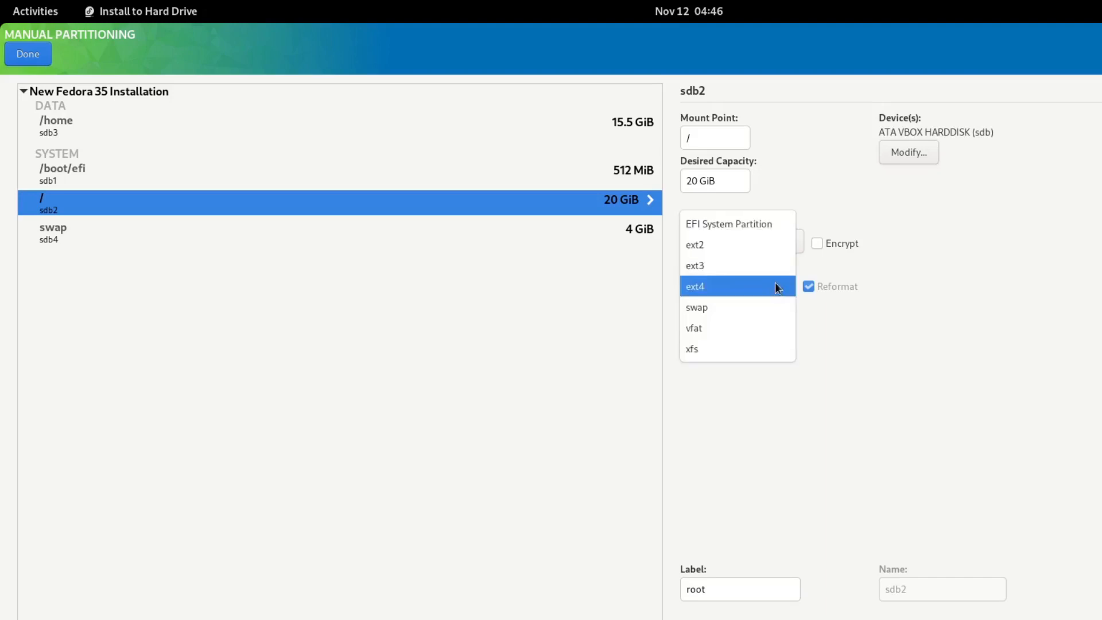
{"action": "left_click", "coordinate": [776, 287]}
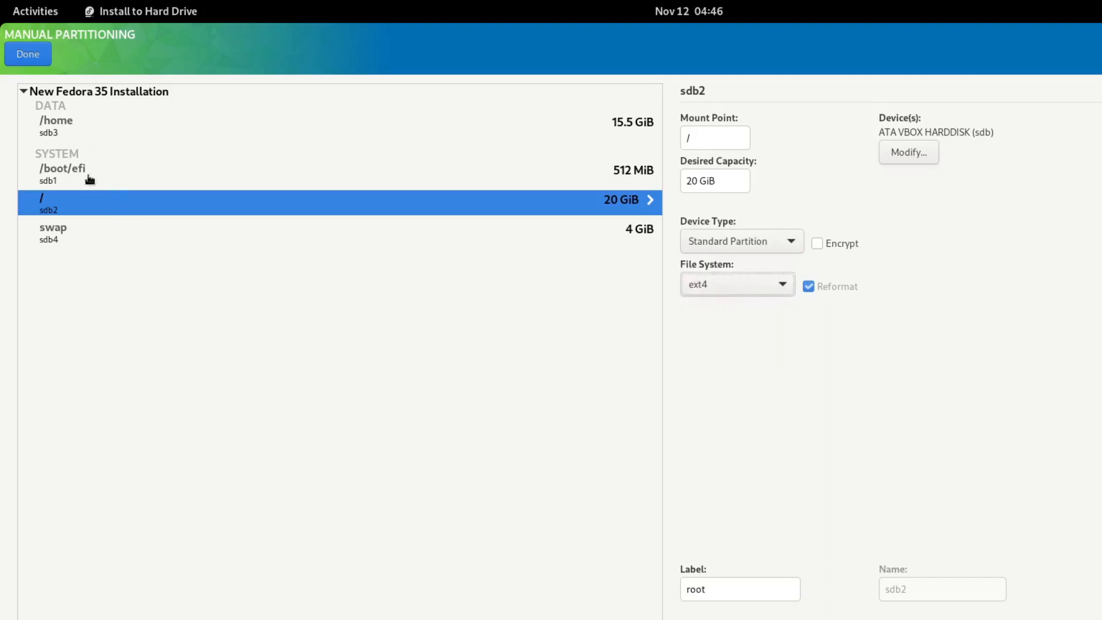
{"action": "left_click", "coordinate": [68, 176]}
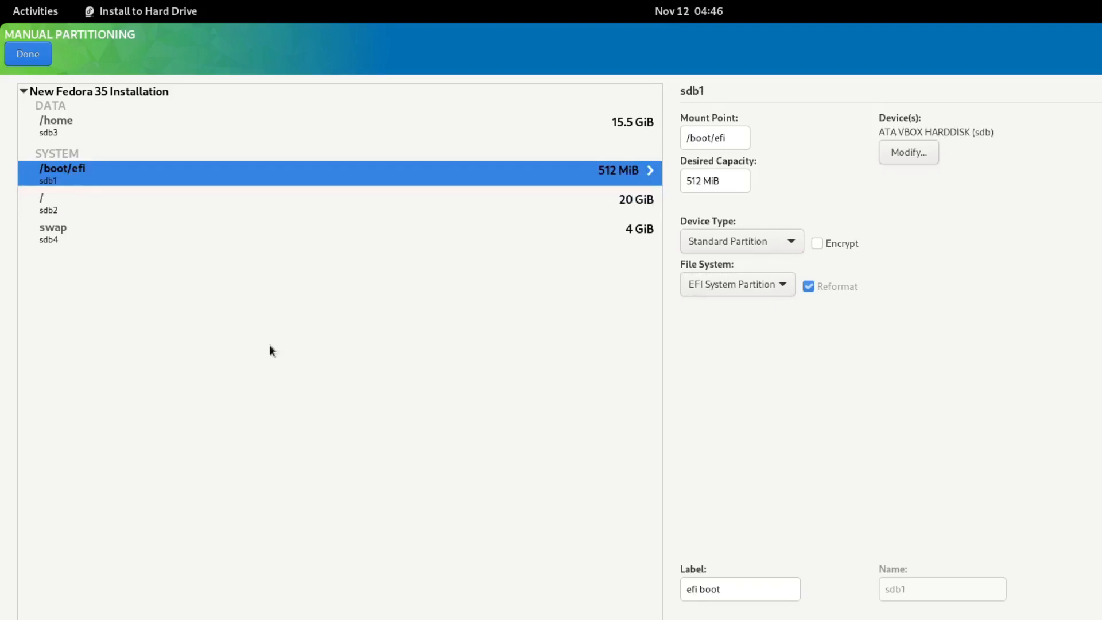
{"action": "left_click", "coordinate": [774, 284]}
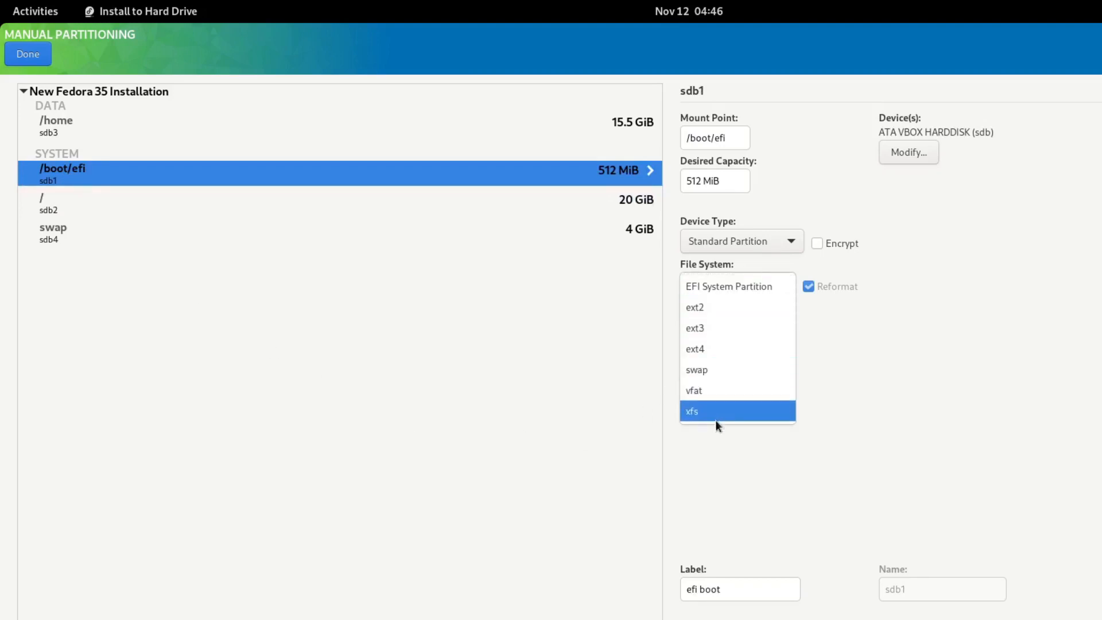
{"action": "left_click", "coordinate": [924, 326]}
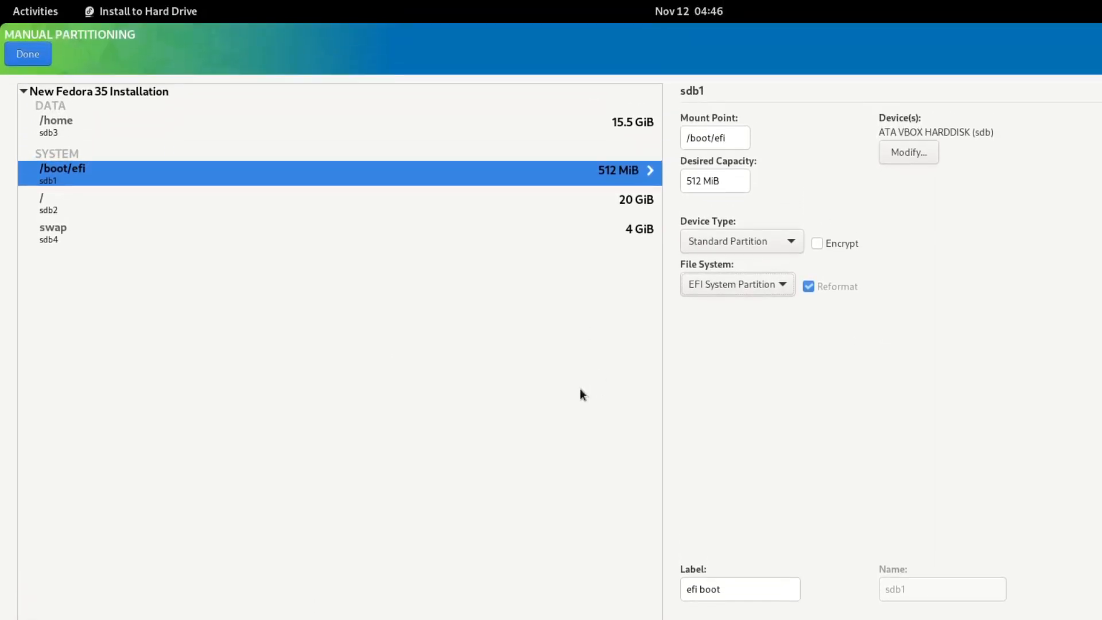
Finish manual partitioning and accept the Summary of Changes.
{"action": "left_click", "coordinate": [26, 54]}
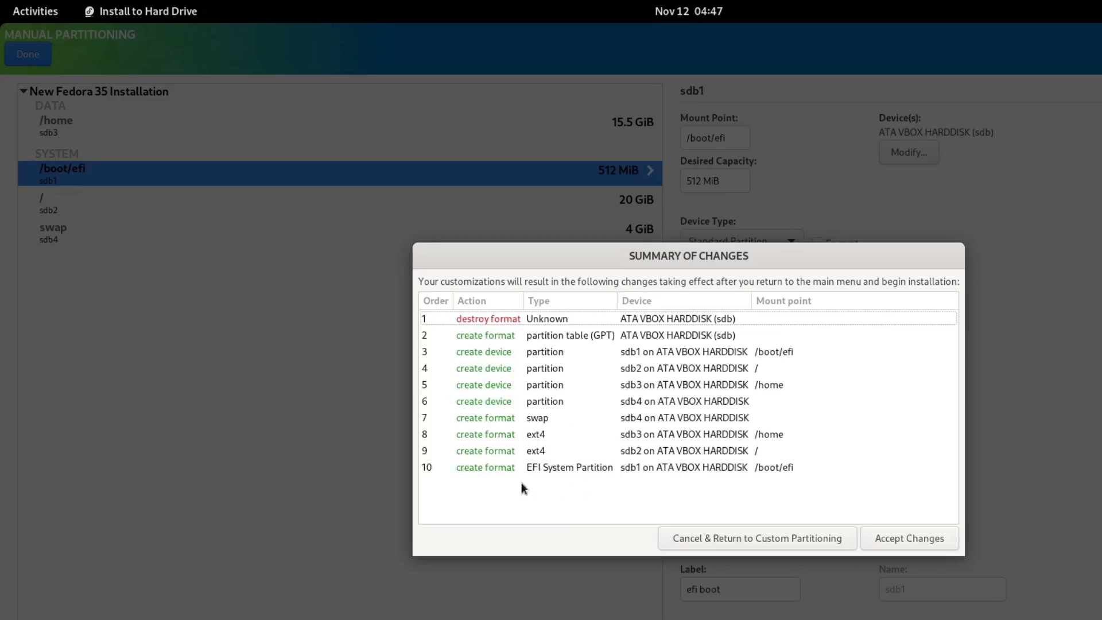
{"action": "left_click", "coordinate": [921, 542]}
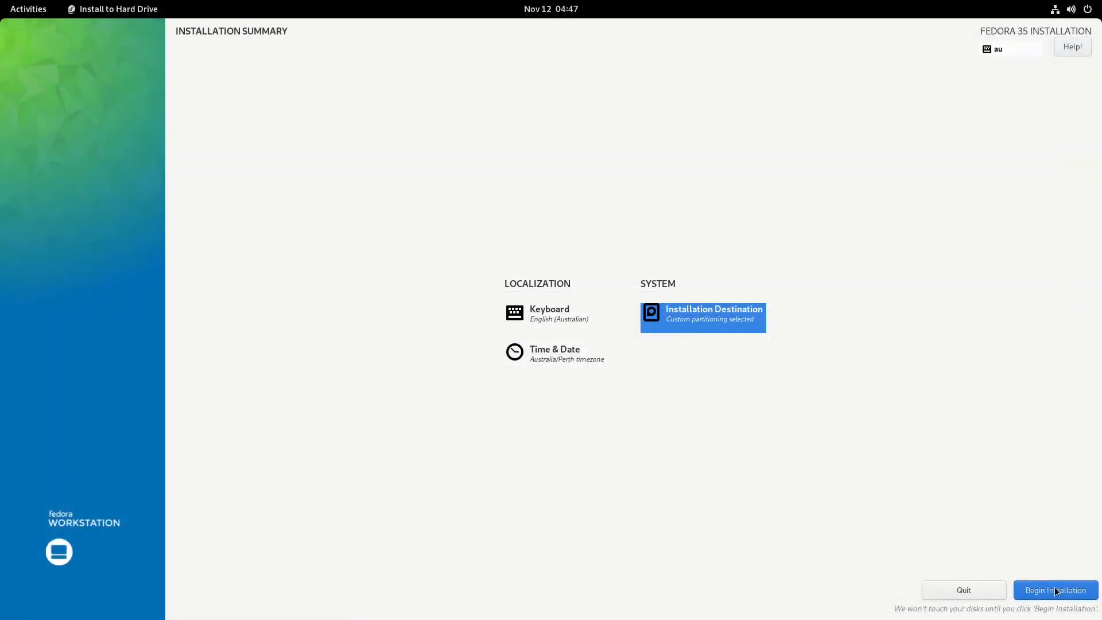
Install Fedora 35 to completion, then power off the live system.
{"action": "left_click", "coordinate": [1055, 590]}
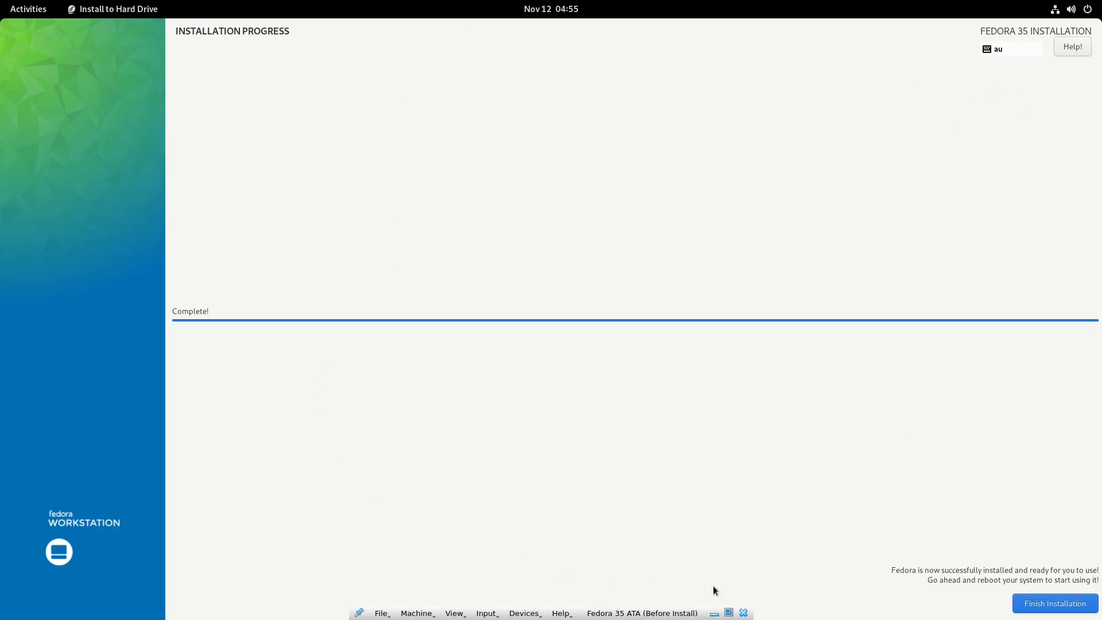
{"action": "left_click", "coordinate": [1064, 608]}
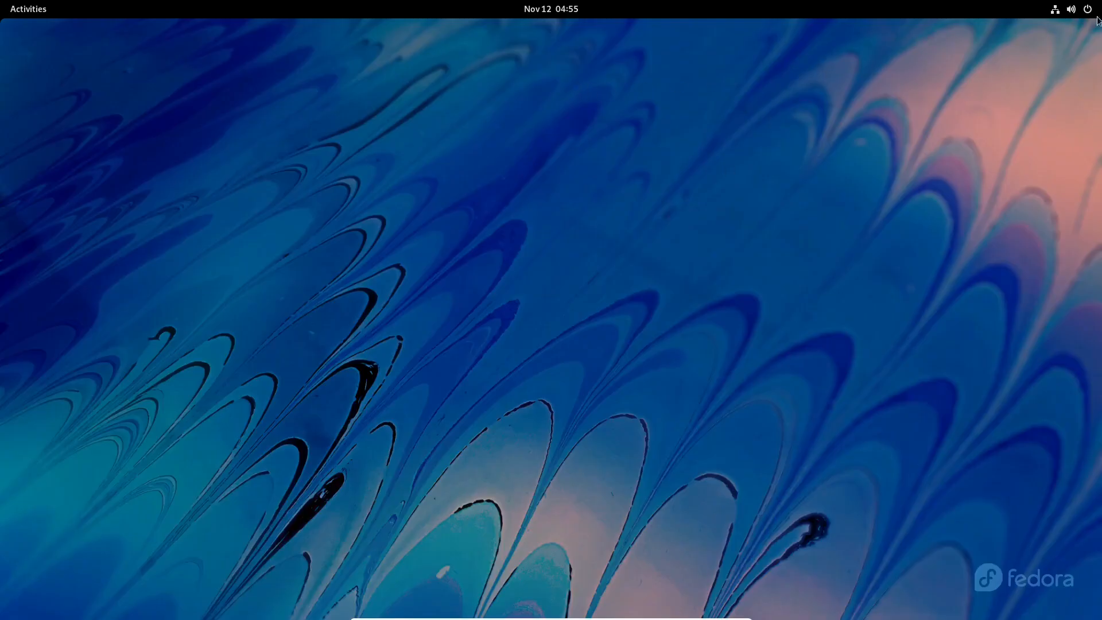
{"action": "left_click", "coordinate": [1071, 9]}
{"action": "left_click", "coordinate": [1012, 156]}
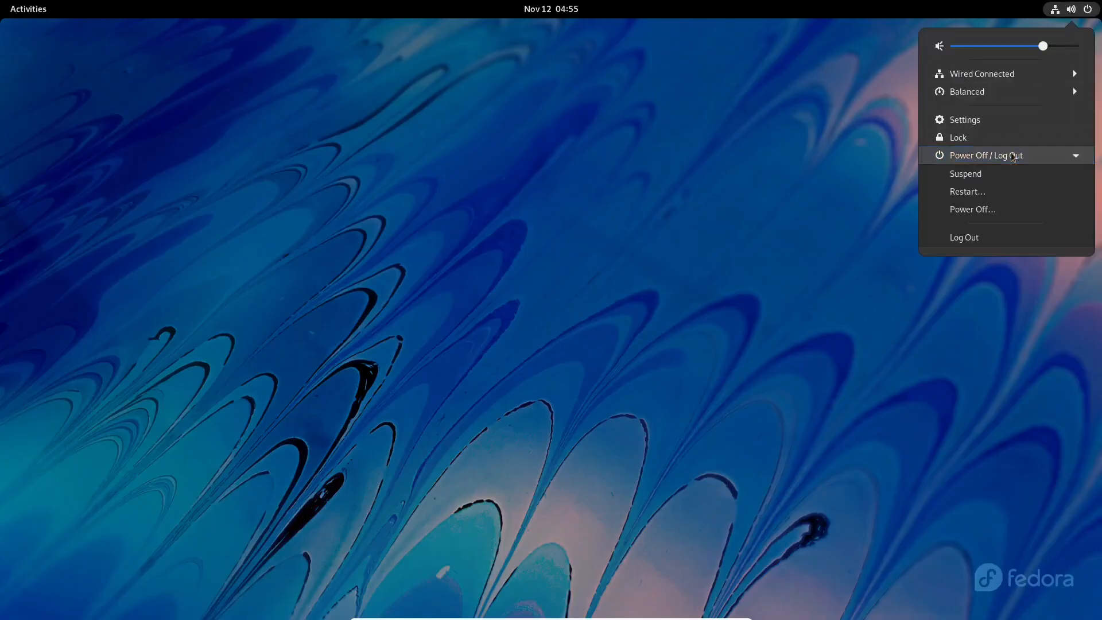
{"action": "left_click", "coordinate": [985, 207]}
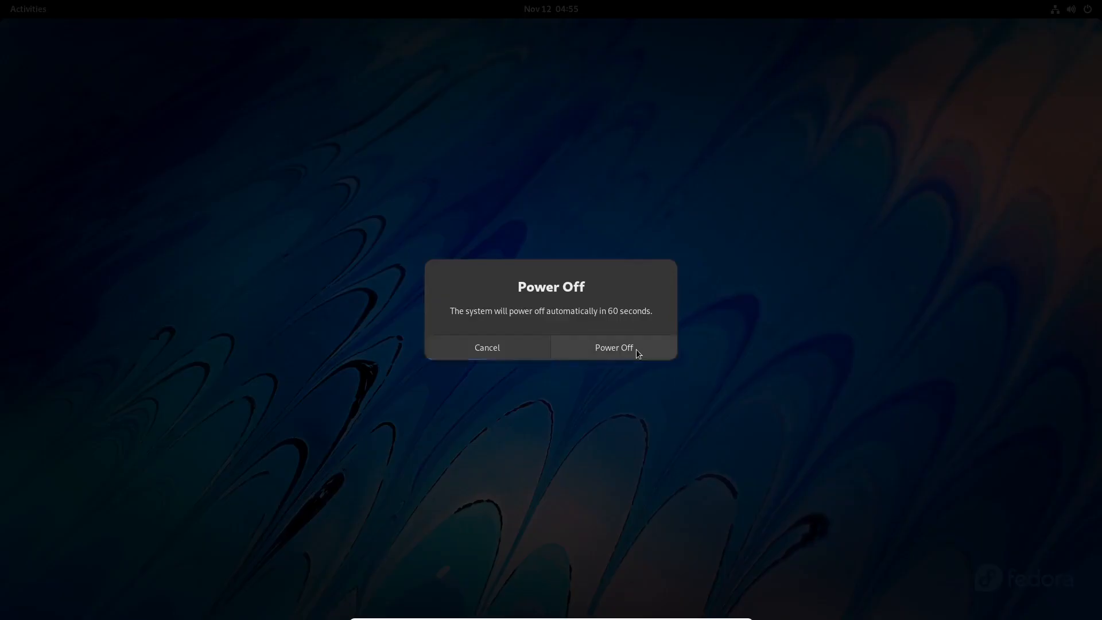
{"action": "left_click", "coordinate": [636, 349]}
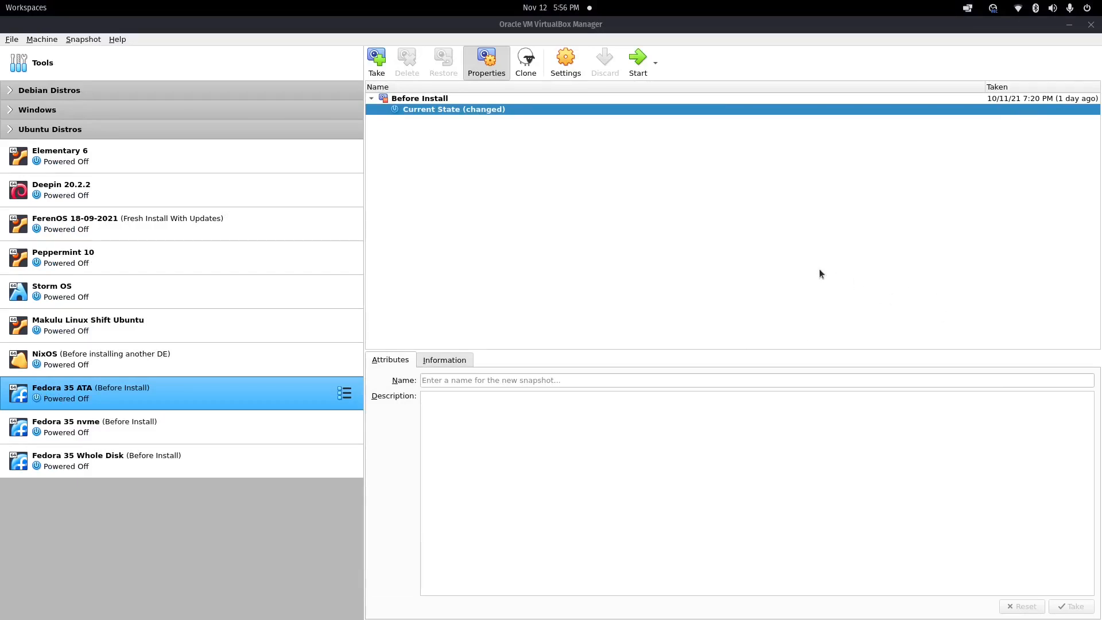
Remove the Fedora Live ISO from the IDE optical drive and start the Fedora 35 ATA VM.
{"action": "left_click", "coordinate": [580, 74]}
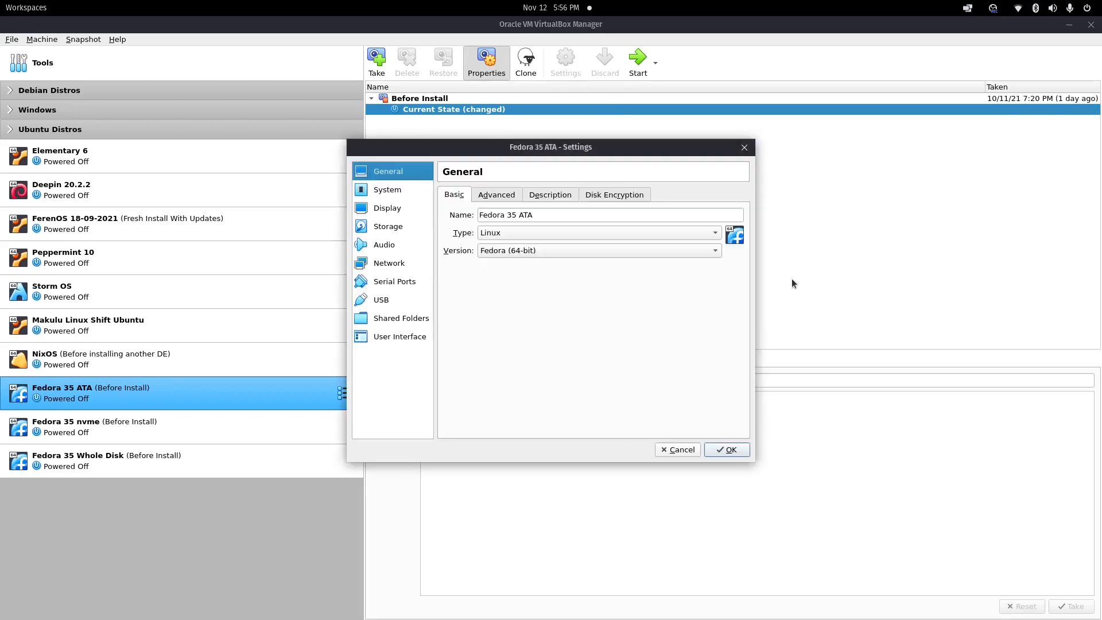
{"action": "left_click", "coordinate": [383, 226]}
{"action": "left_click", "coordinate": [499, 221]}
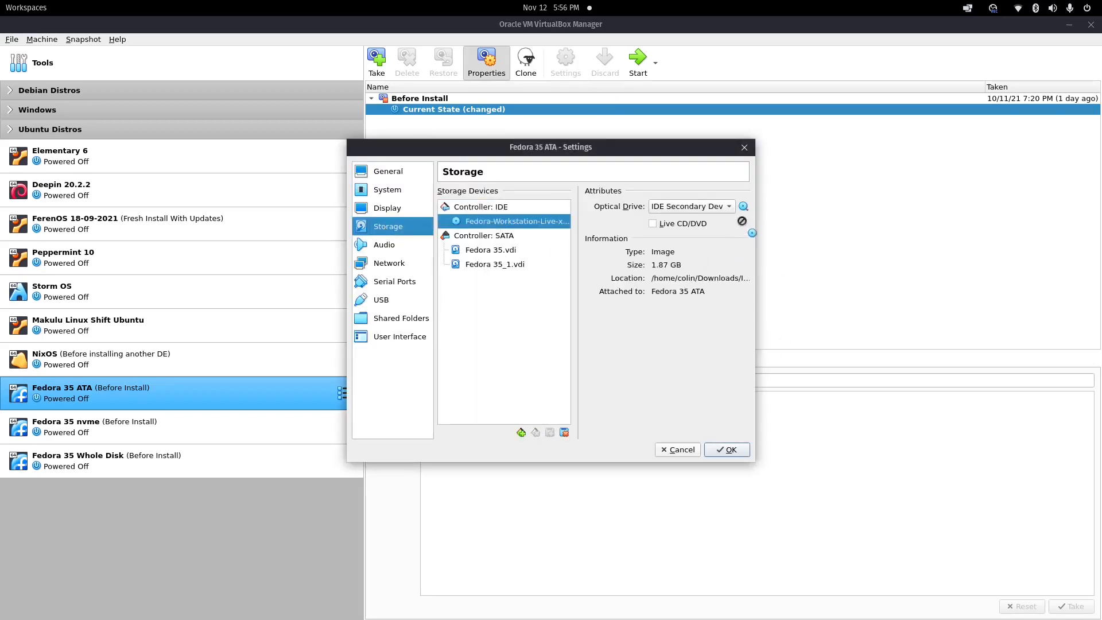
{"action": "left_click", "coordinate": [744, 207]}
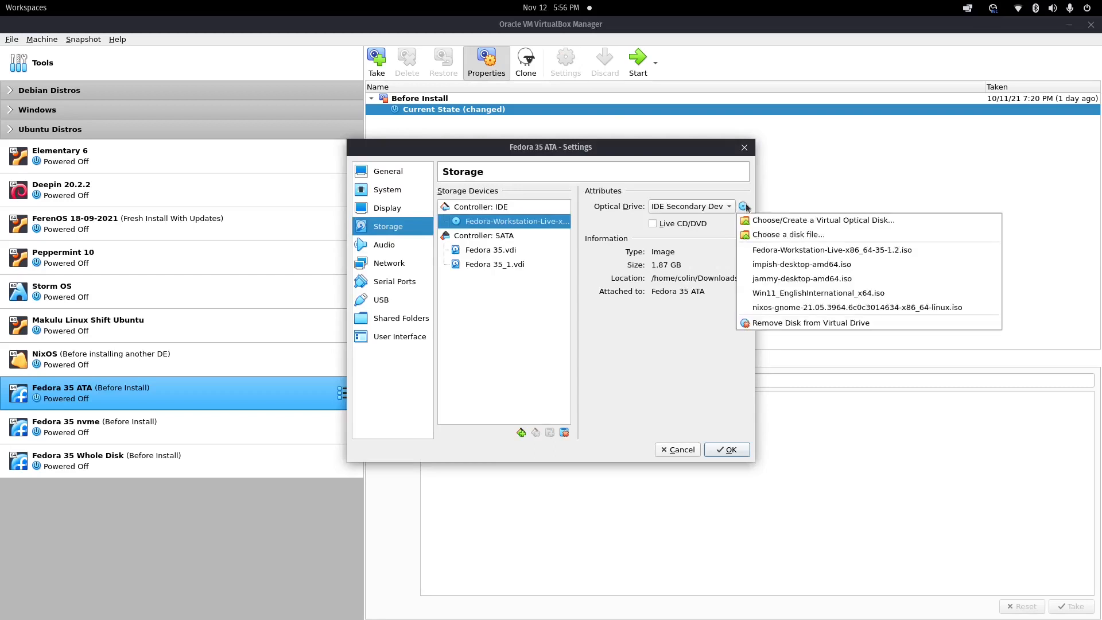
{"action": "left_click", "coordinate": [798, 323]}
{"action": "left_click", "coordinate": [731, 450]}
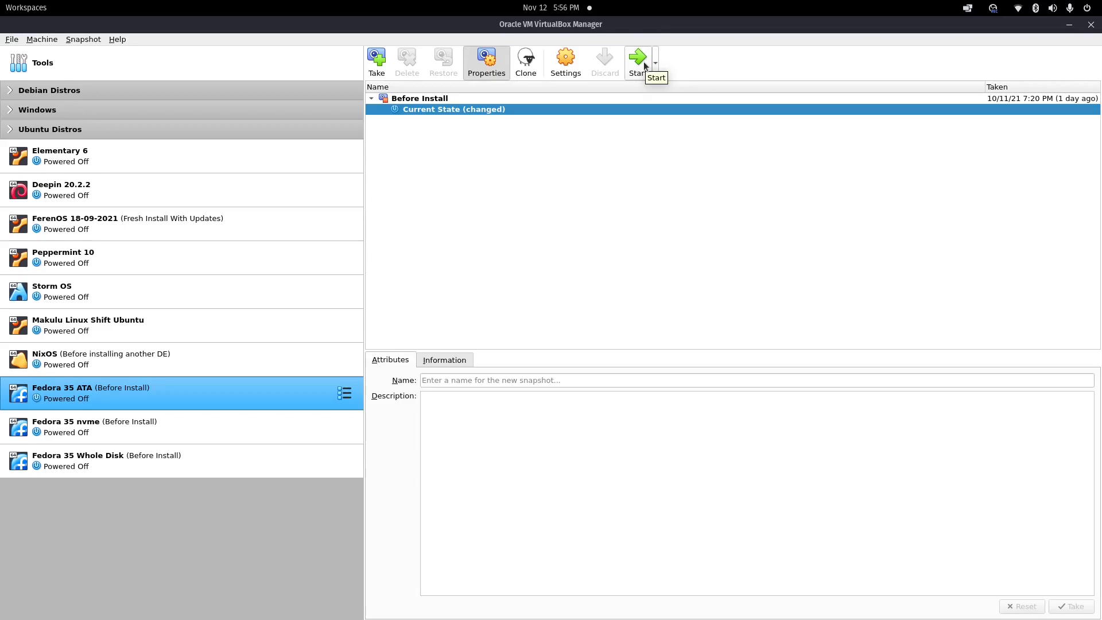
{"action": "left_click", "coordinate": [644, 66]}
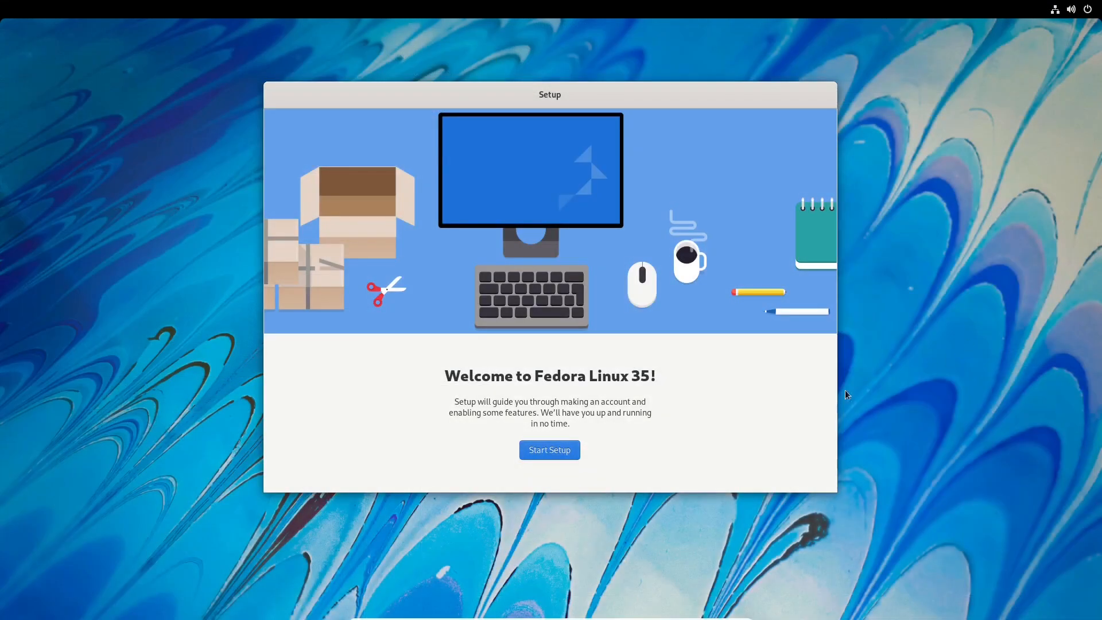
Move past the welcome, privacy, third-party repositories and online accounts pages.
{"action": "left_click", "coordinate": [539, 450]}
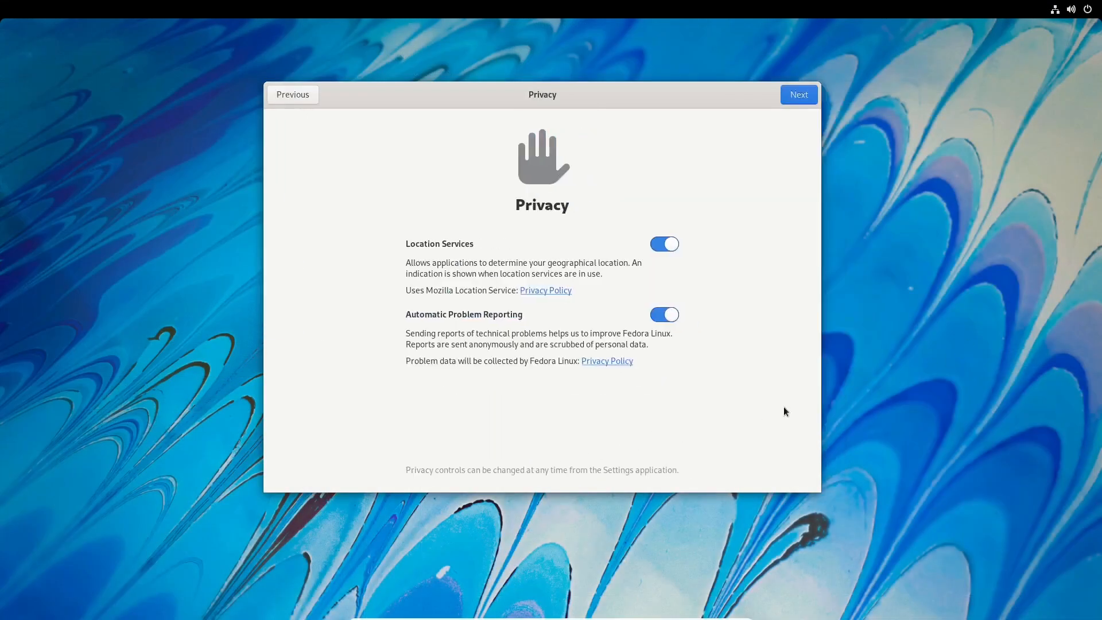
{"action": "left_click", "coordinate": [803, 96]}
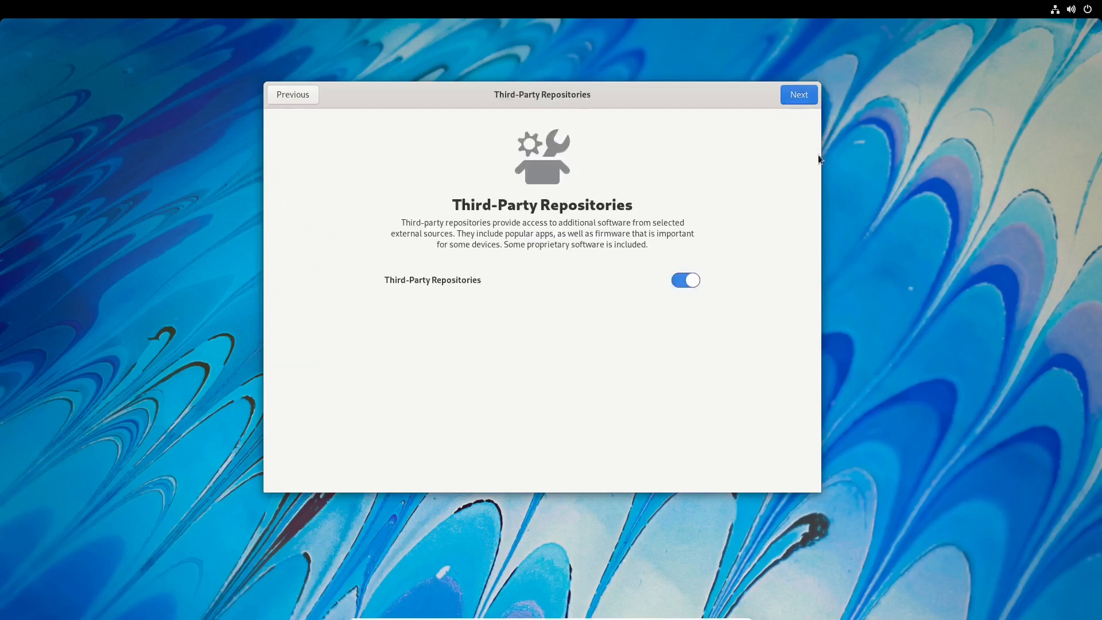
{"action": "left_click", "coordinate": [799, 98]}
{"action": "left_click", "coordinate": [804, 97]}
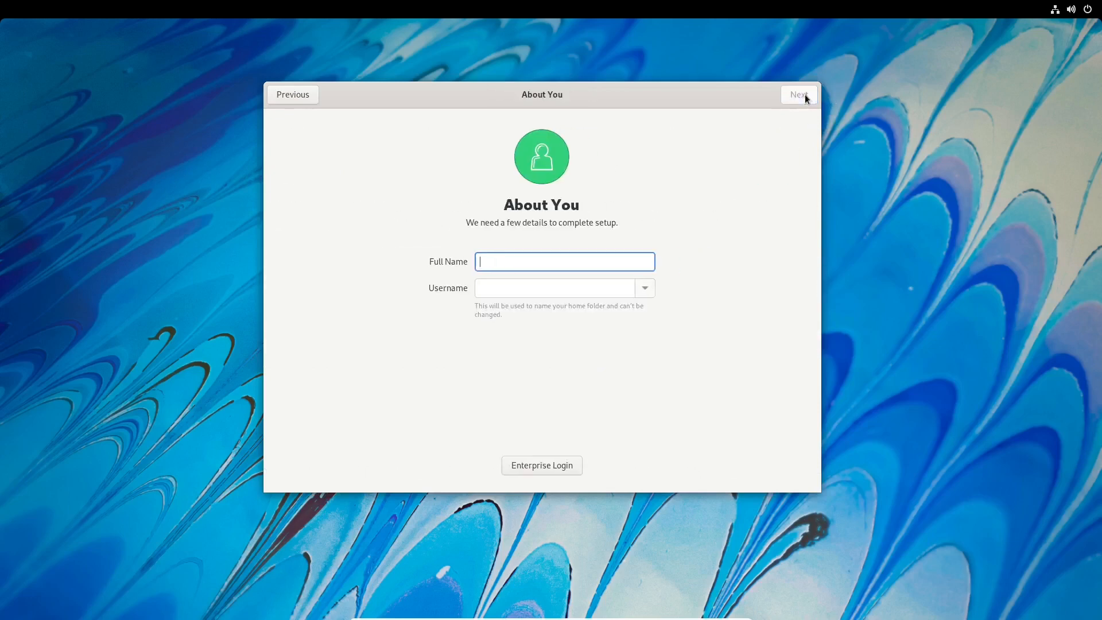
Enter the user's full name and username, fixing a stray letter in the username.
{"action": "type", "text": "Colin Brash"}
{"action": "key", "text": "Tab"}
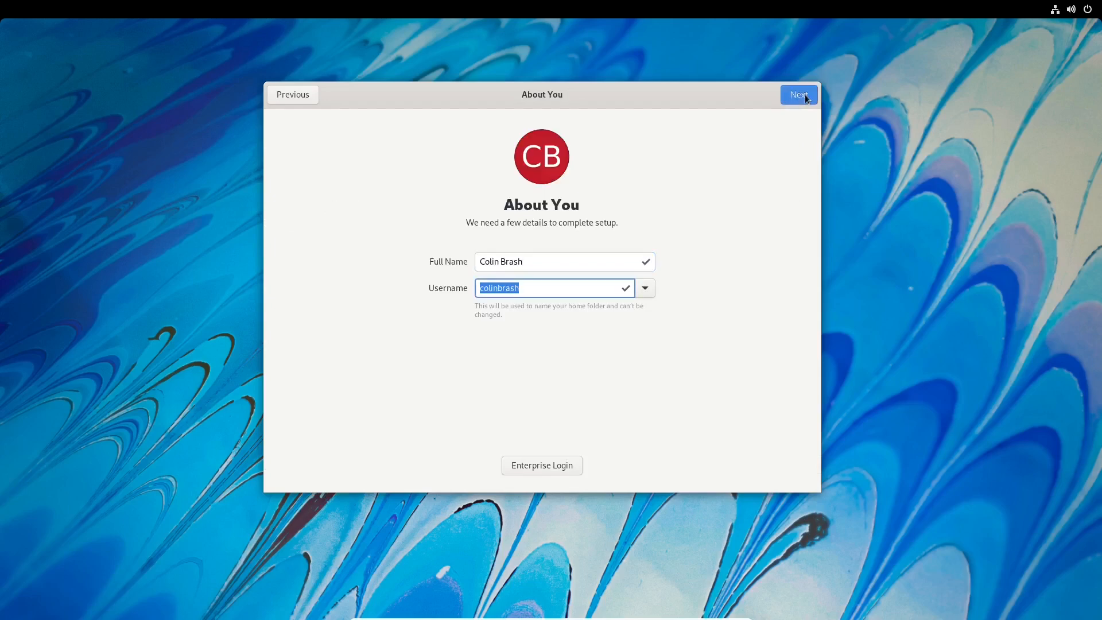
{"action": "type", "text": "colin"}
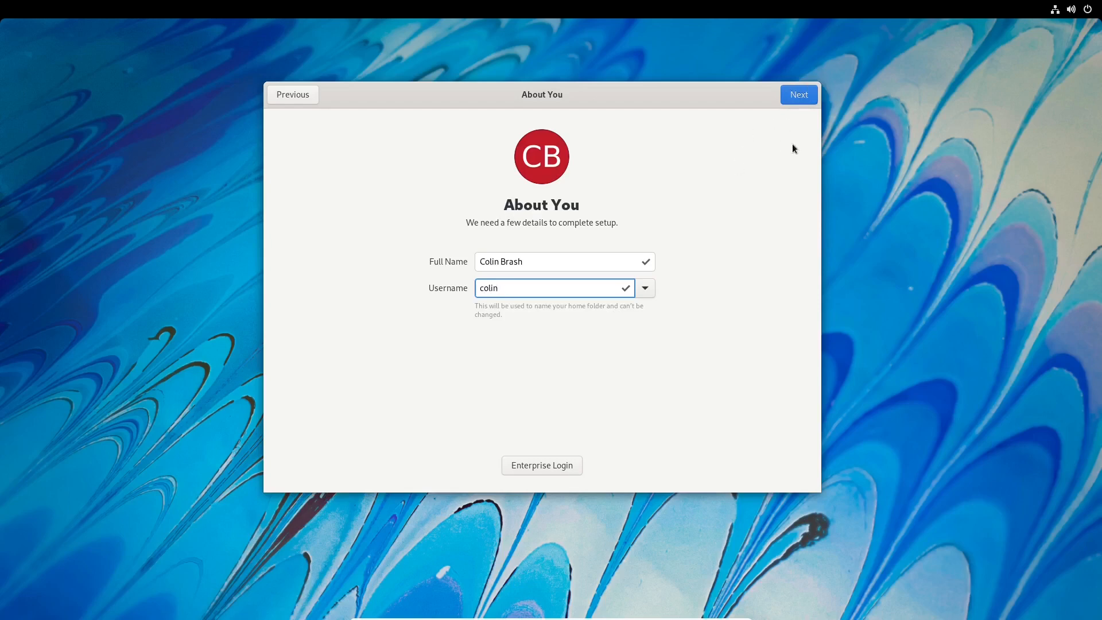
{"action": "key", "text": "BackSpace"}
{"action": "type", "text": "nB"}
{"action": "left_click", "coordinate": [801, 97]}
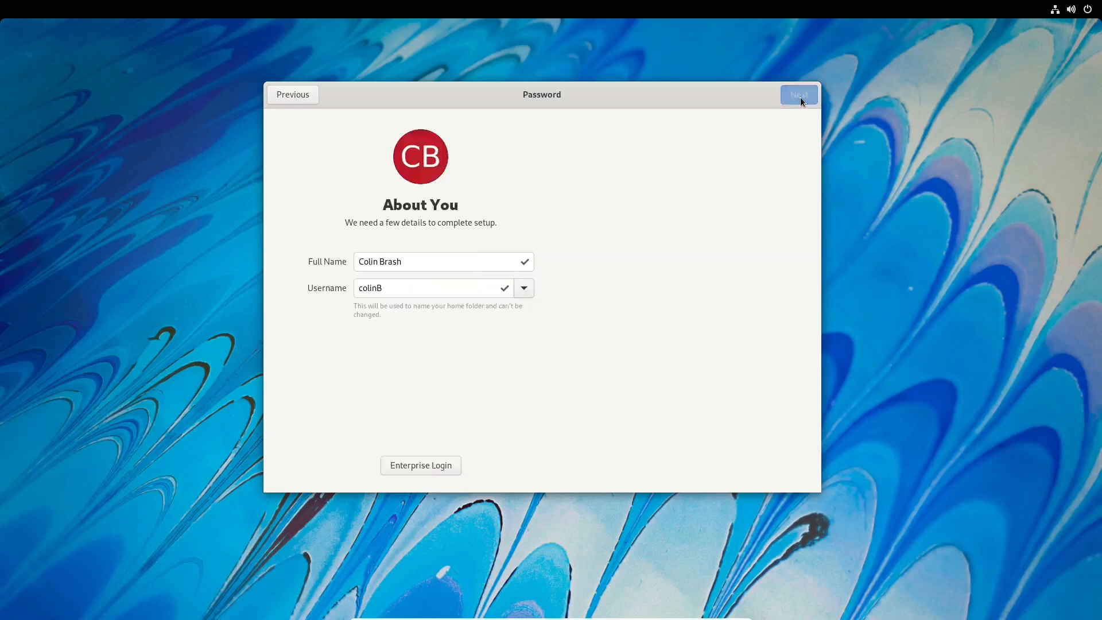
{"action": "left_click", "coordinate": [282, 101]}
{"action": "left_click", "coordinate": [524, 289]}
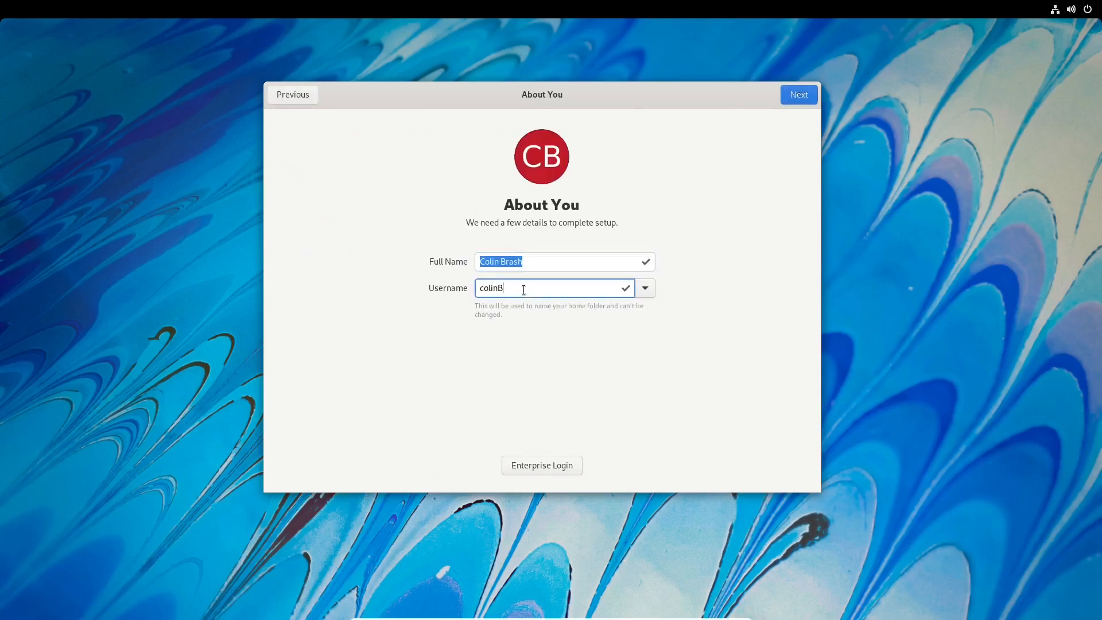
{"action": "key", "text": "BackSpace"}
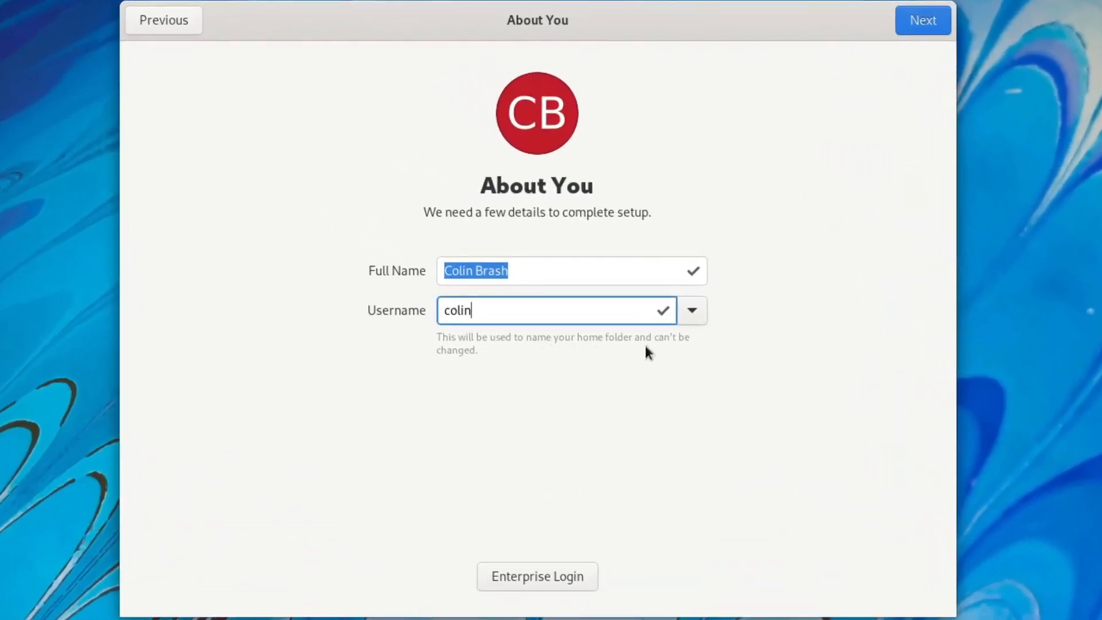
Set and confirm the account password to finish setup.
{"action": "left_click", "coordinate": [935, 29]}
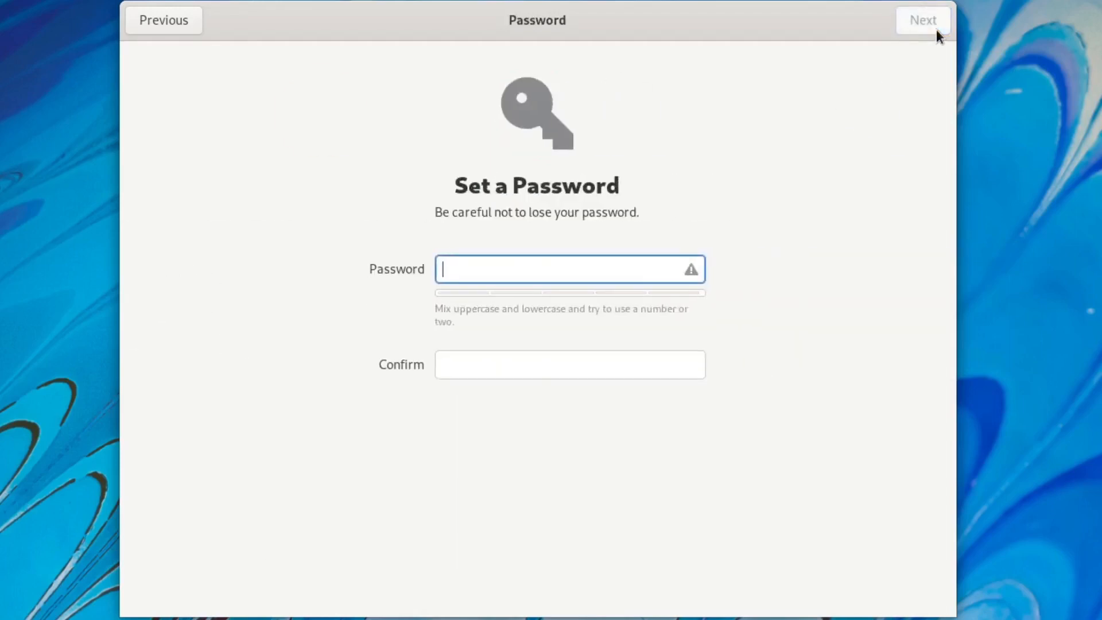
{"action": "type", "text": "******"}
{"action": "key", "text": "Tab"}
{"action": "type", "text": "******"}
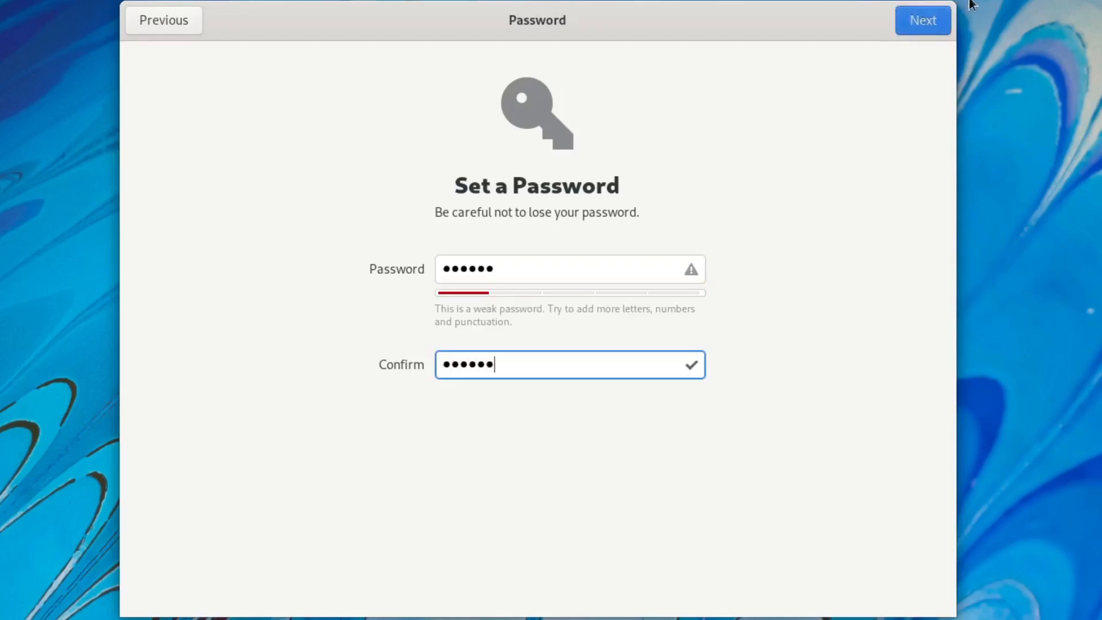
{"action": "left_click", "coordinate": [929, 23]}
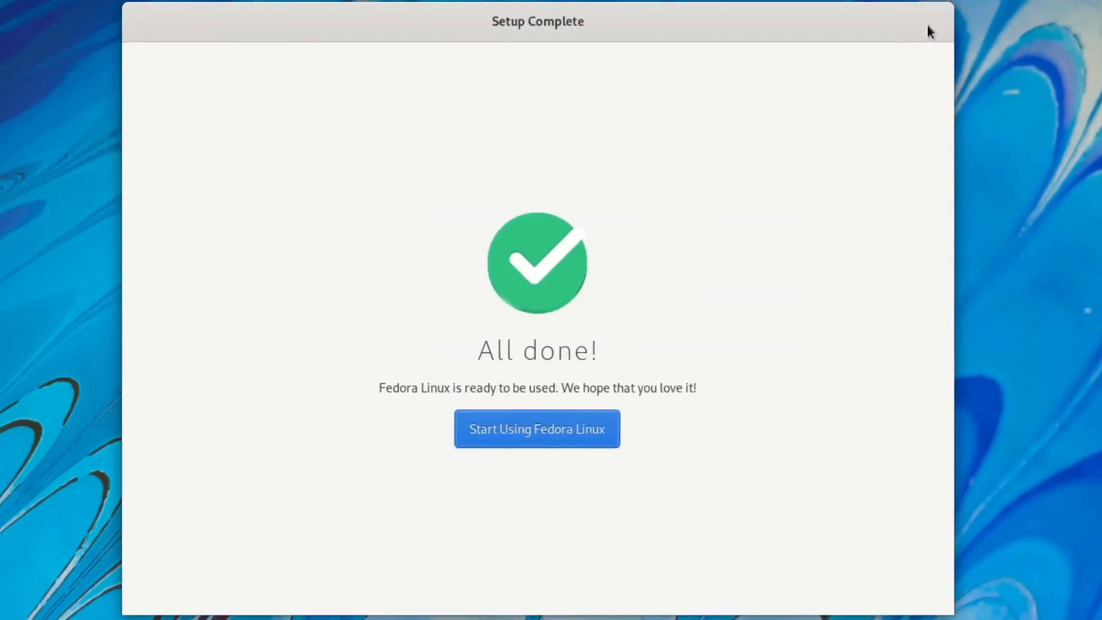
Start using Fedora Linux and decline the GNOME welcome tour.
{"action": "left_click", "coordinate": [585, 398]}
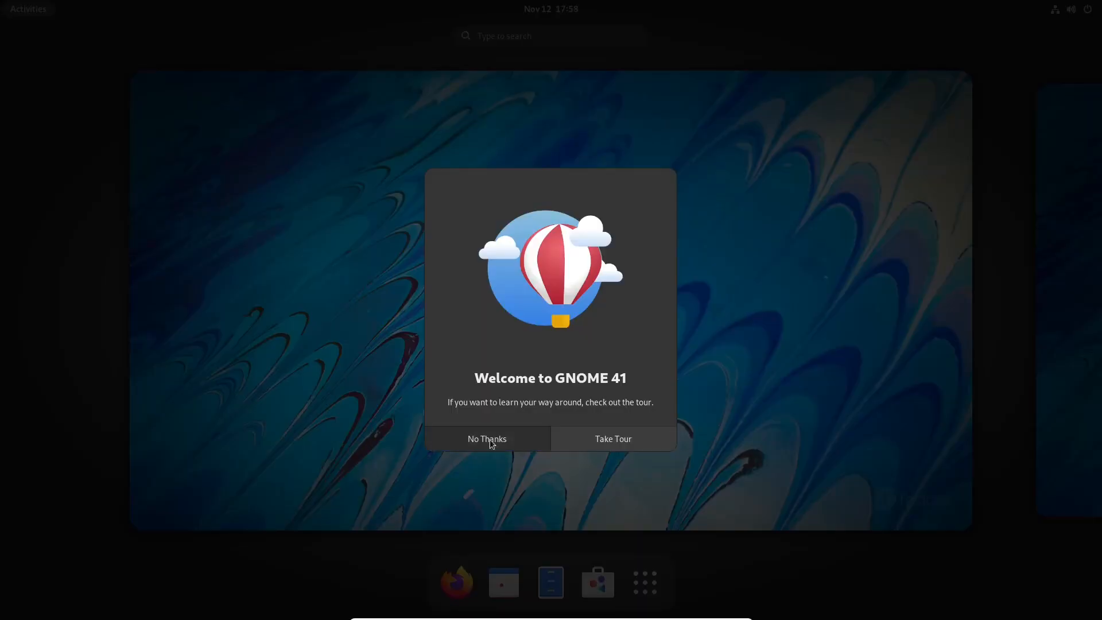
{"action": "left_click", "coordinate": [489, 440]}
{"action": "left_click", "coordinate": [500, 251]}
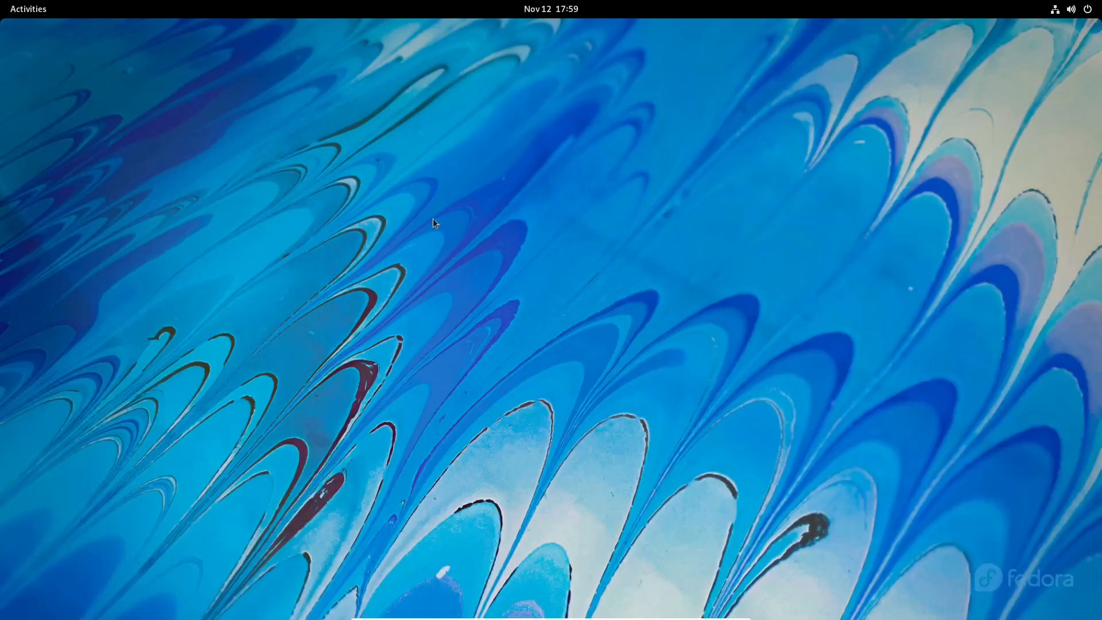
Search 'disk' in Activities and launch the Disks utility.
{"action": "key", "text": "super"}
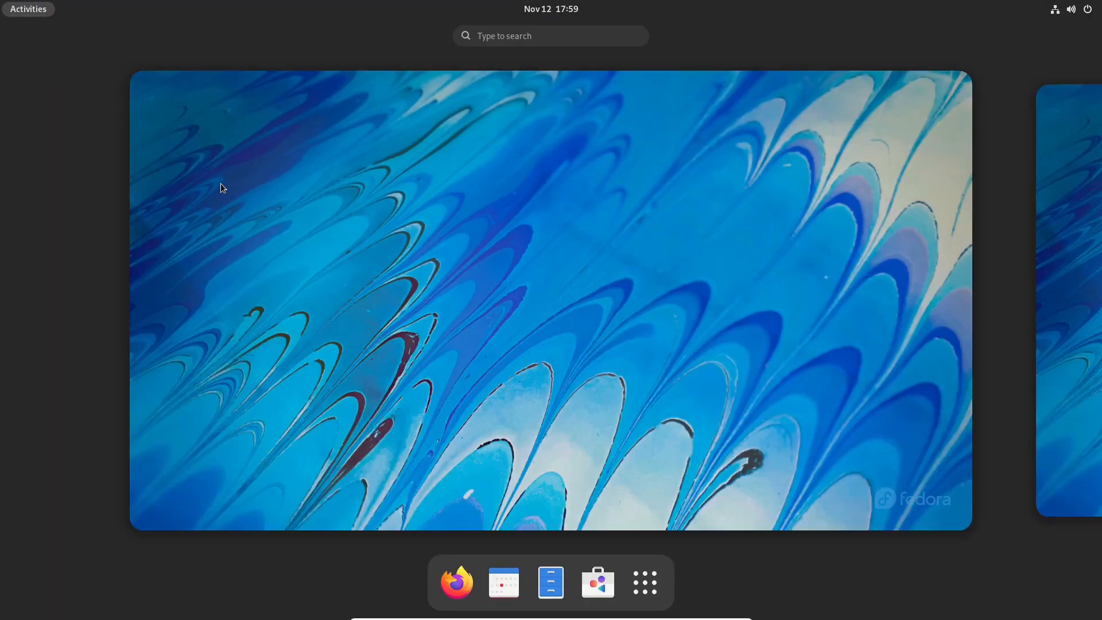
{"action": "type", "text": "disk"}
{"action": "key", "text": "Return"}
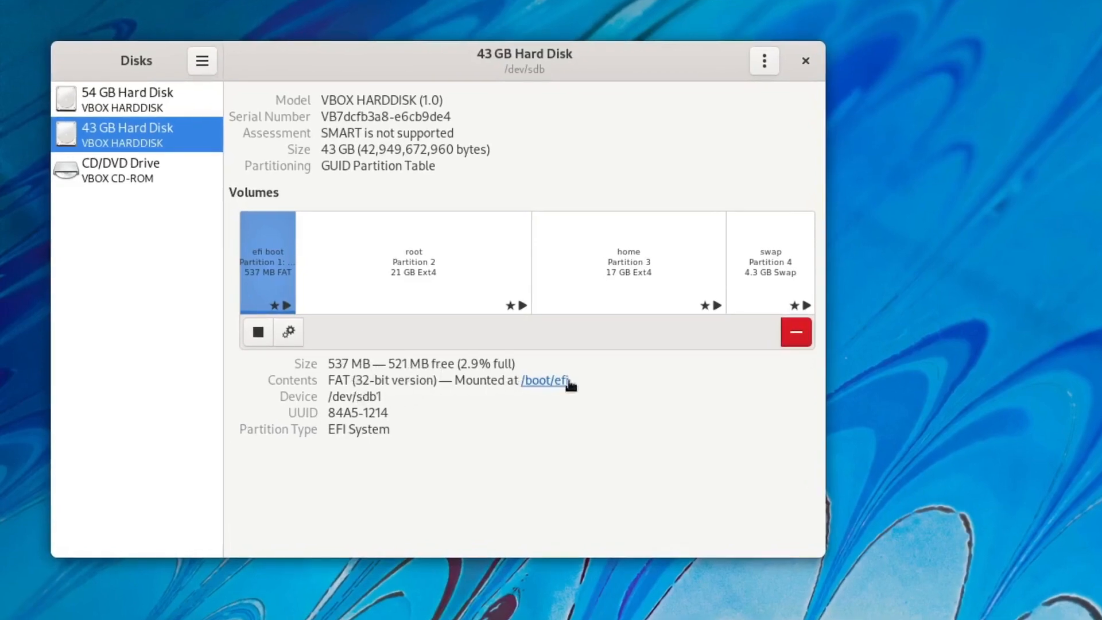
Inspect the root, home and swap partitions, then the blank 54 GB hard disk.
{"action": "left_click", "coordinate": [387, 247]}
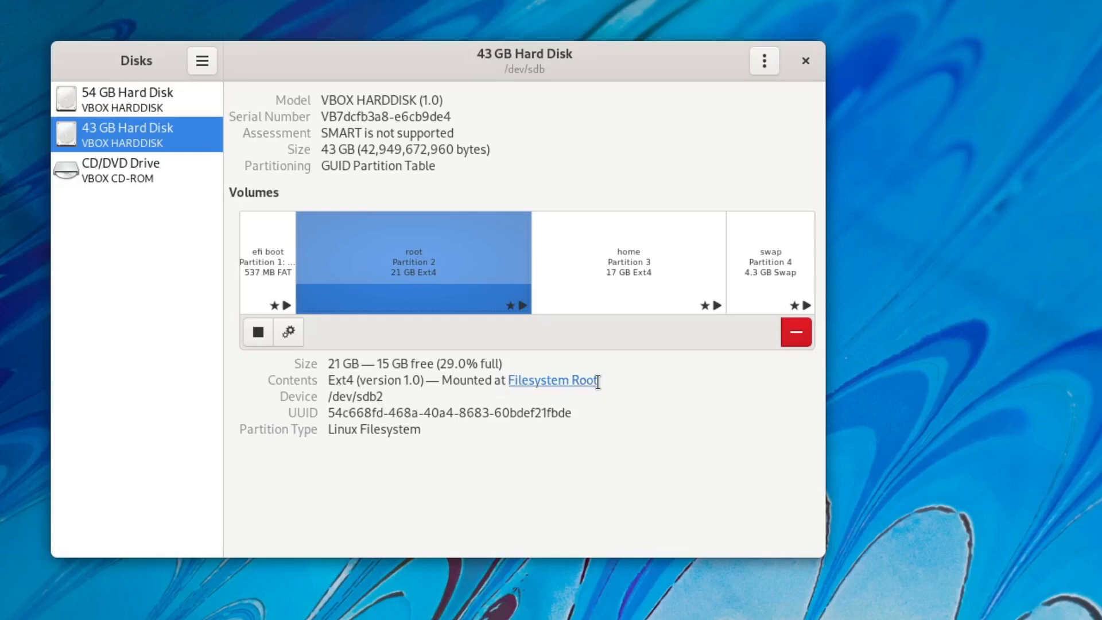
{"action": "left_click", "coordinate": [619, 277]}
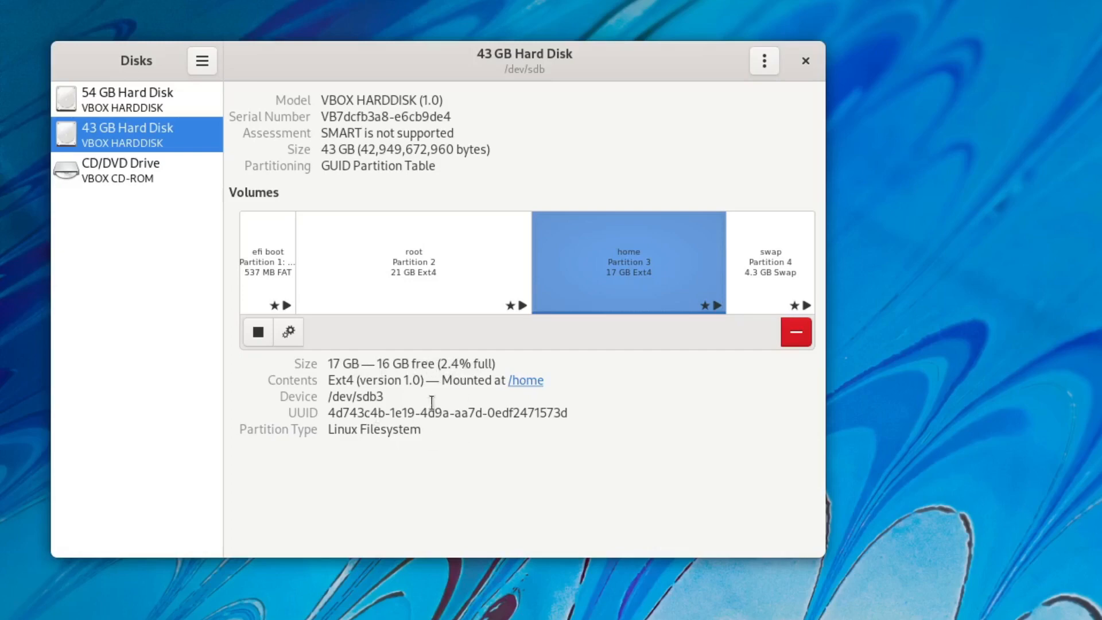
{"action": "left_click", "coordinate": [776, 263]}
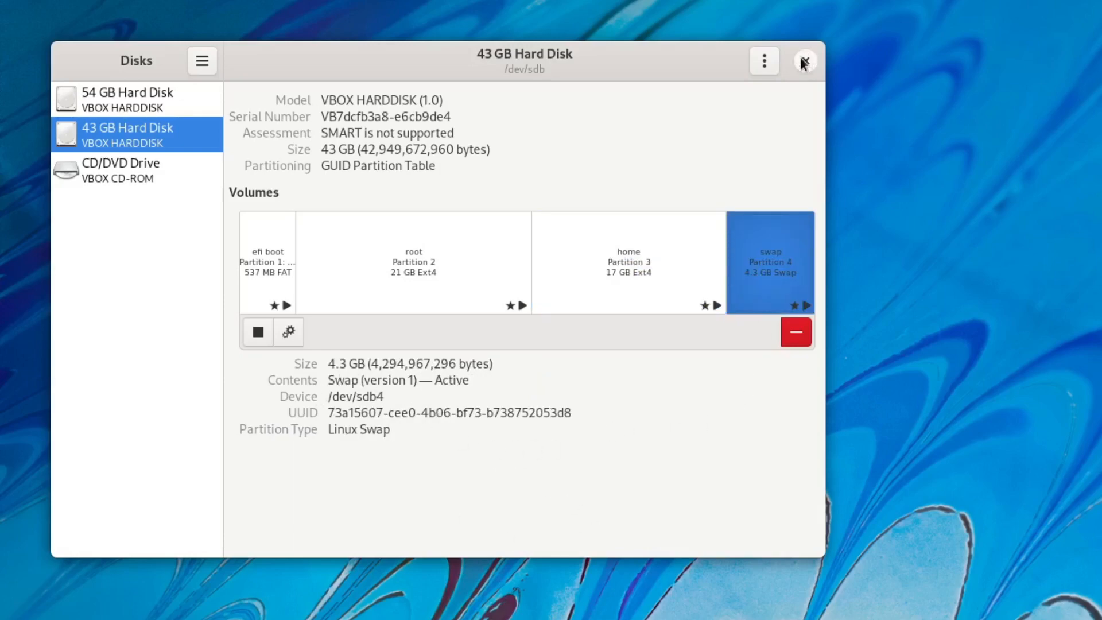
{"action": "left_click", "coordinate": [124, 105]}
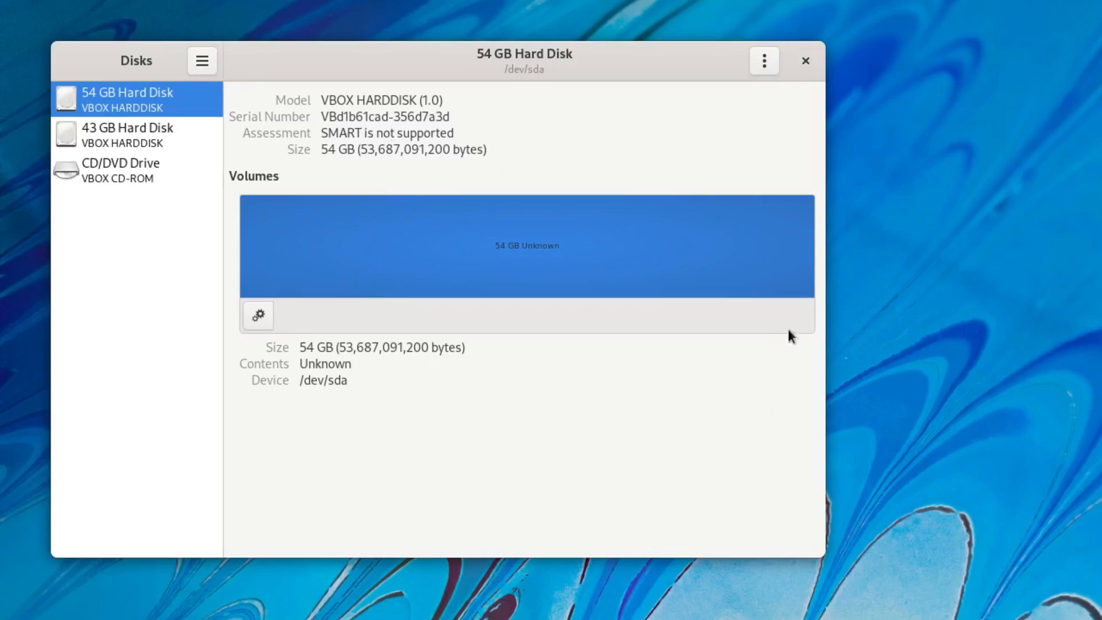
Close Disks and expand Power Off / Log Out in the system menu.
{"action": "left_click", "coordinate": [806, 61]}
{"action": "left_click", "coordinate": [1071, 9]}
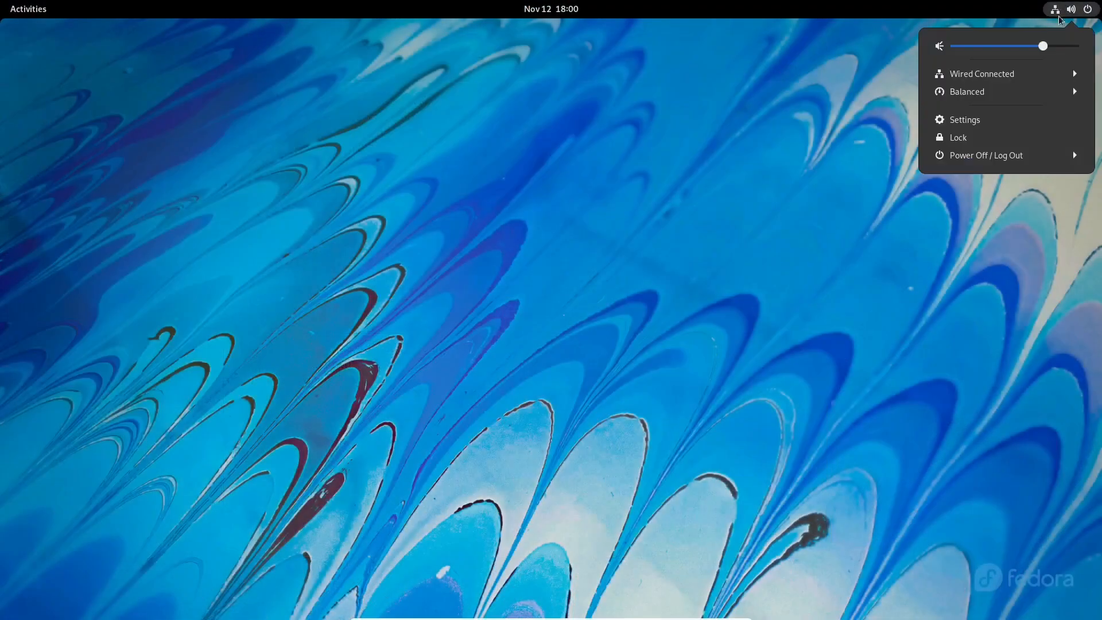
{"action": "left_click", "coordinate": [987, 156]}
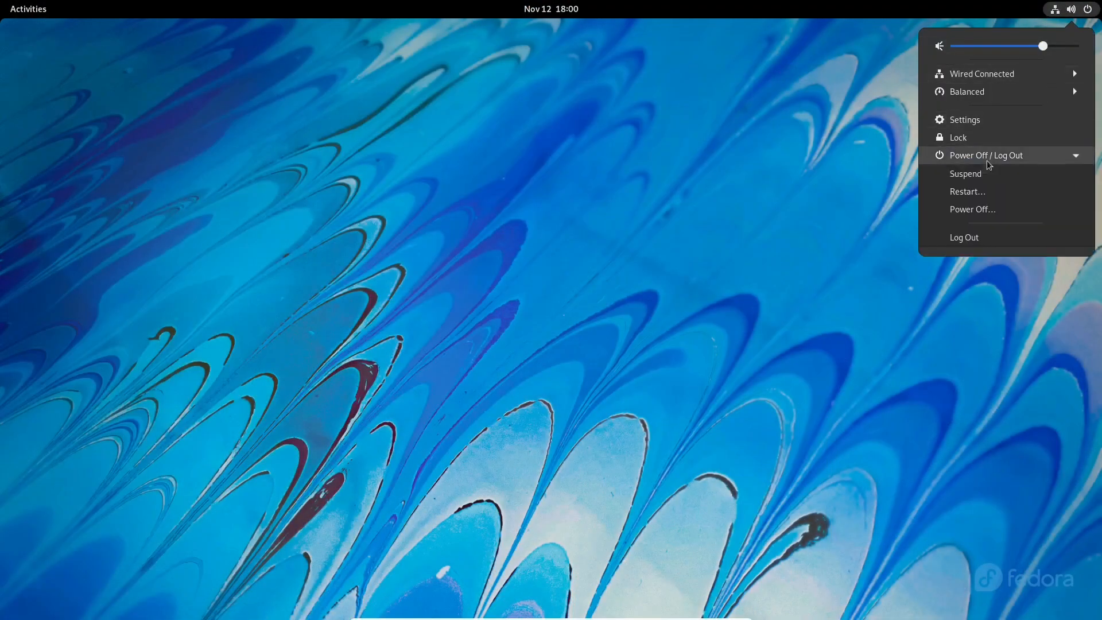
Shut down and power off the Fedora 35 ATA guest, then select the Fedora 35 nvme machine.
{"action": "left_click", "coordinate": [988, 209]}
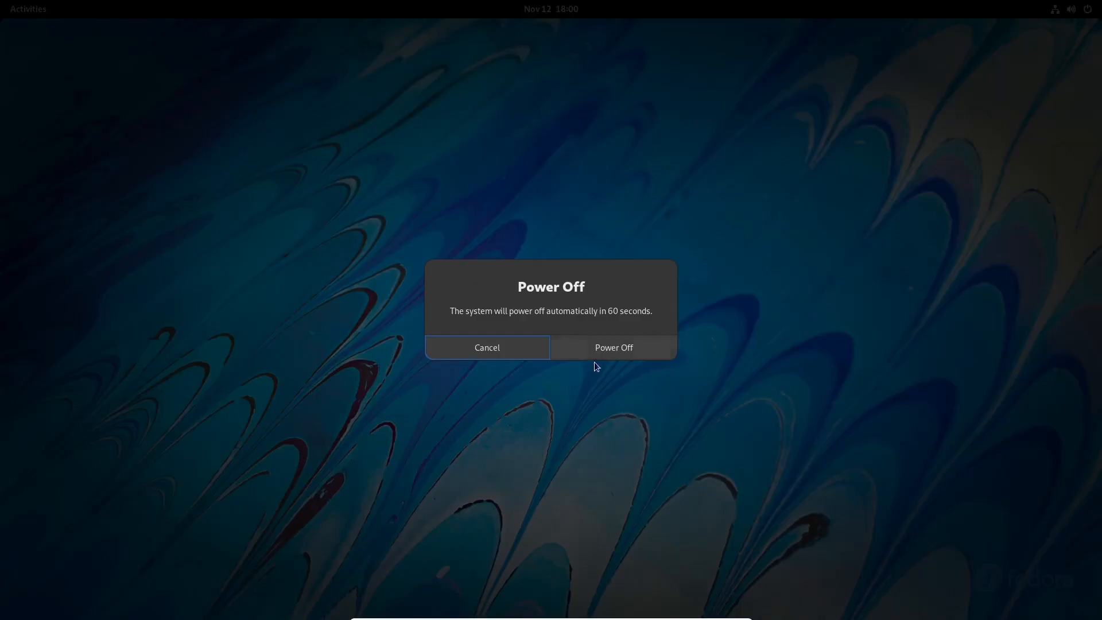
{"action": "left_click", "coordinate": [611, 344]}
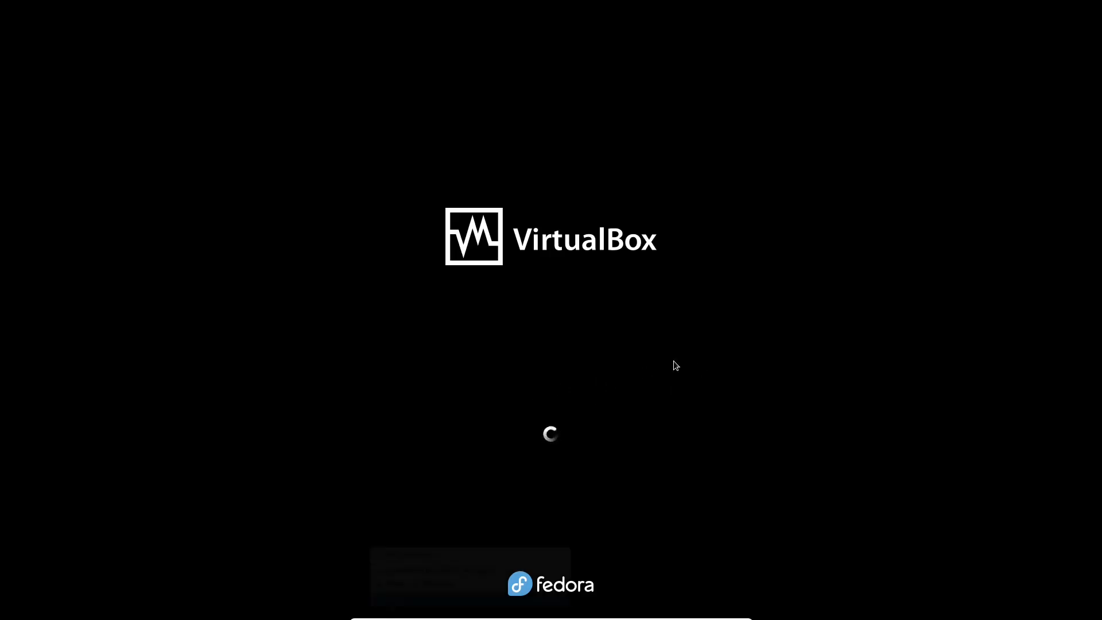
{"action": "key", "text": "Control_R+q"}
{"action": "left_click", "coordinate": [511, 314]}
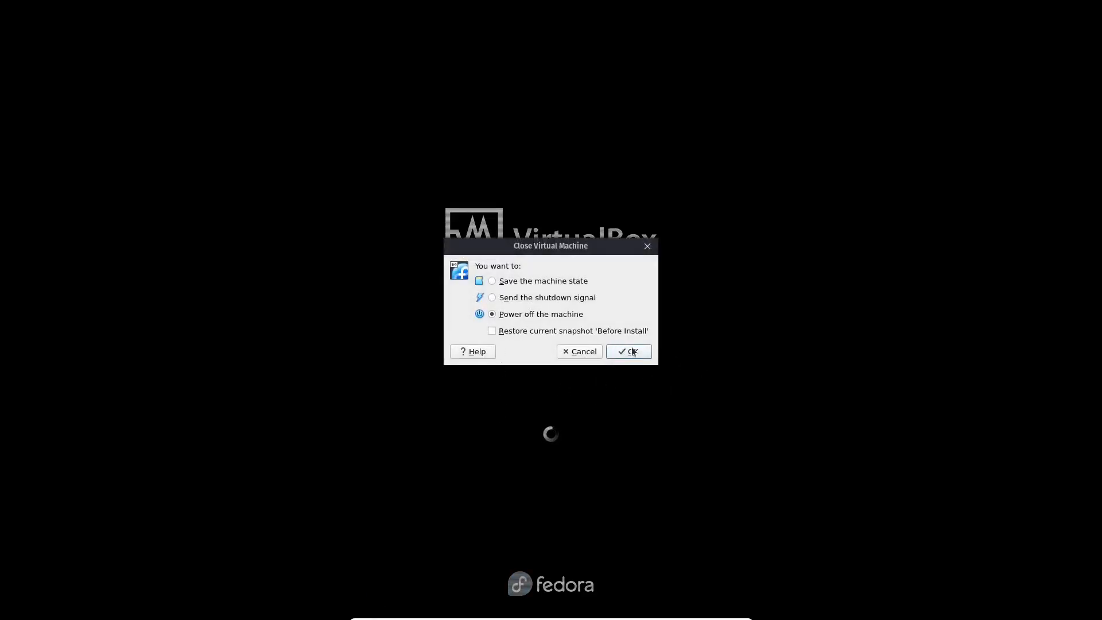
{"action": "left_click", "coordinate": [632, 351]}
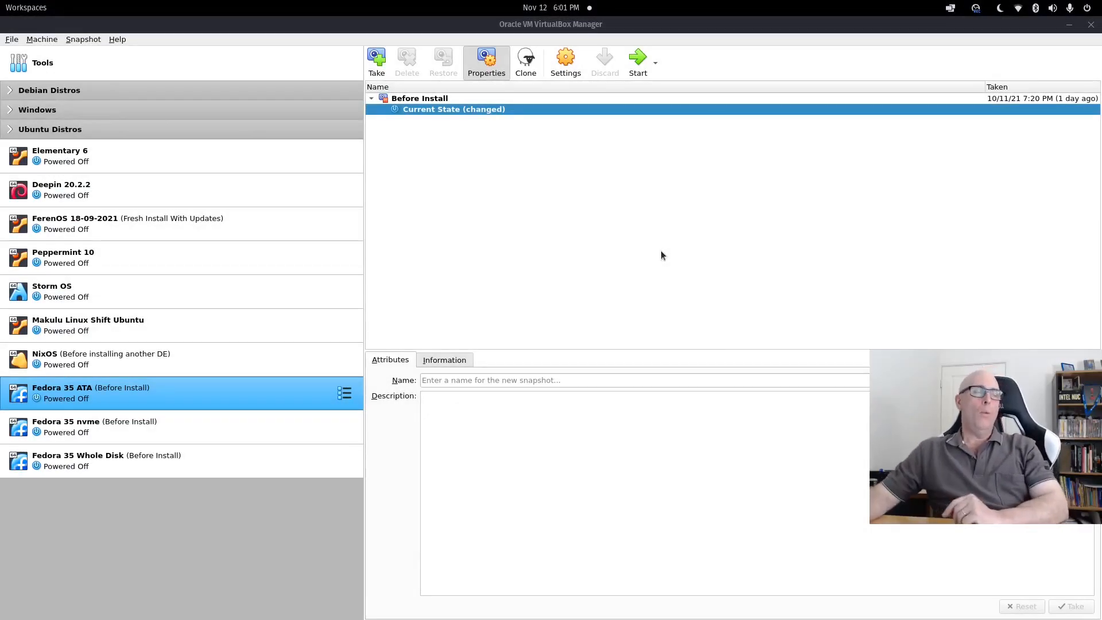
{"action": "left_click", "coordinate": [98, 430]}
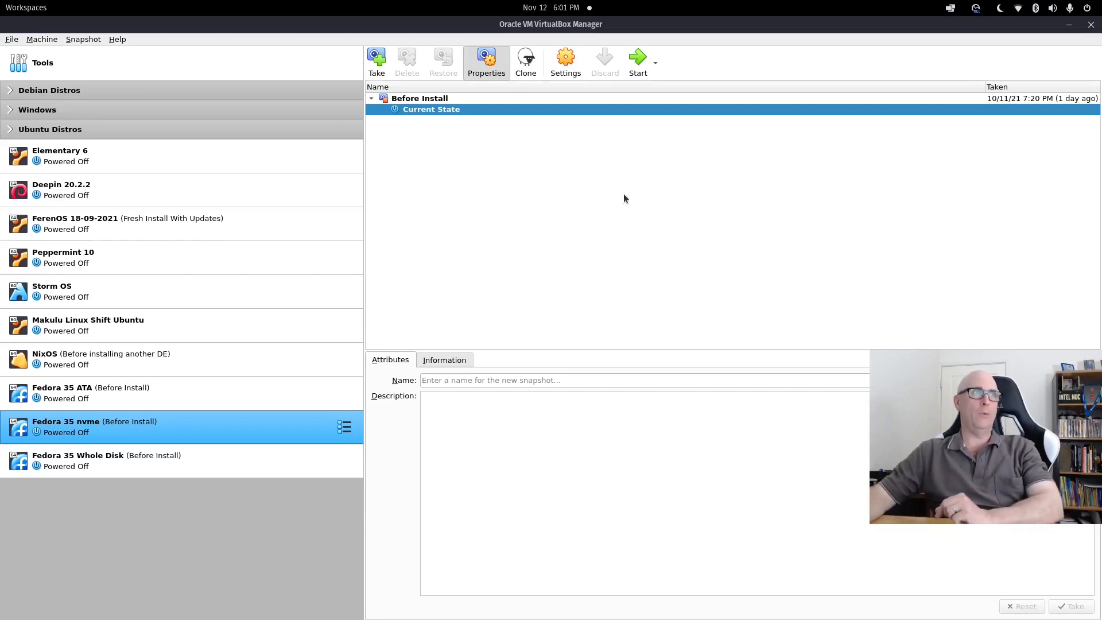
Review the nvme machine's Storage settings, boot Start Fedora-Workstation-Live 35, and switch to full screen.
{"action": "left_click", "coordinate": [566, 60]}
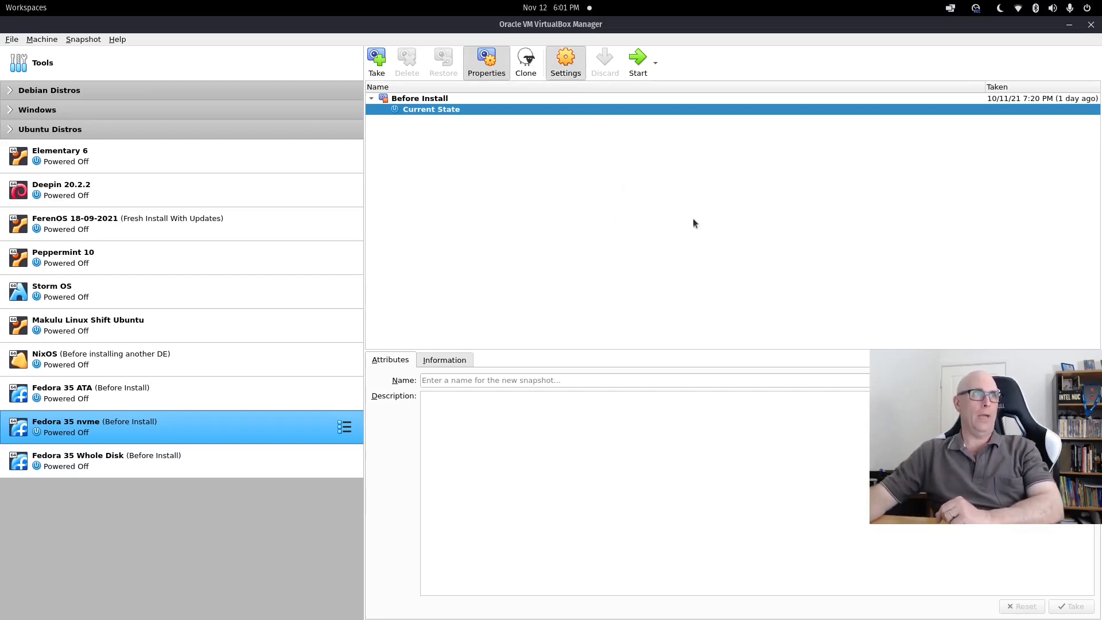
{"action": "left_click", "coordinate": [388, 226]}
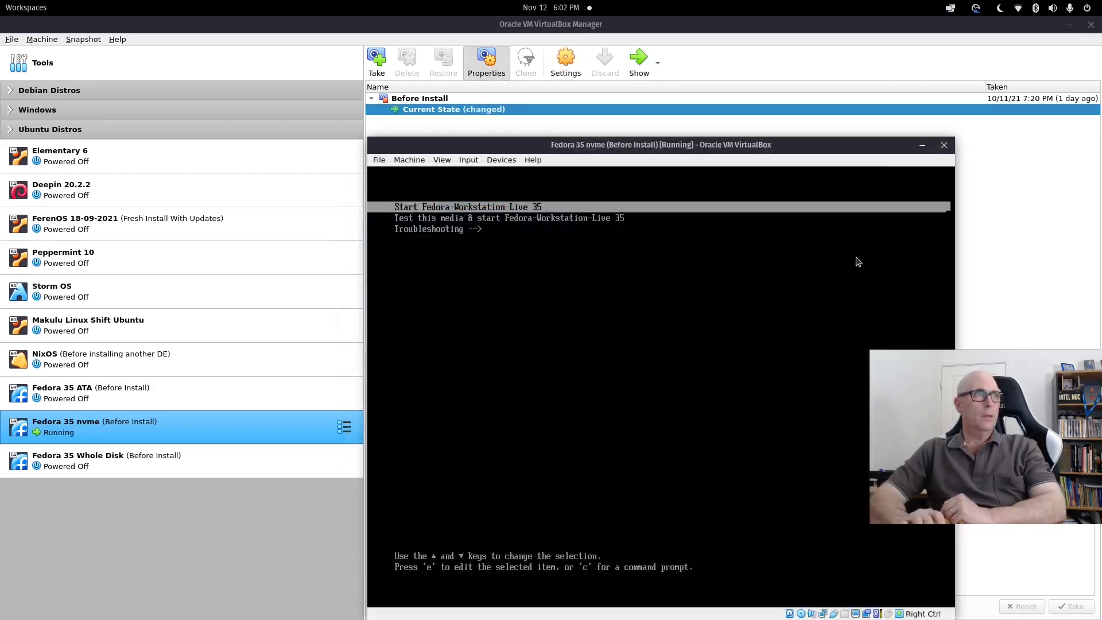
{"action": "key", "text": "Down"}
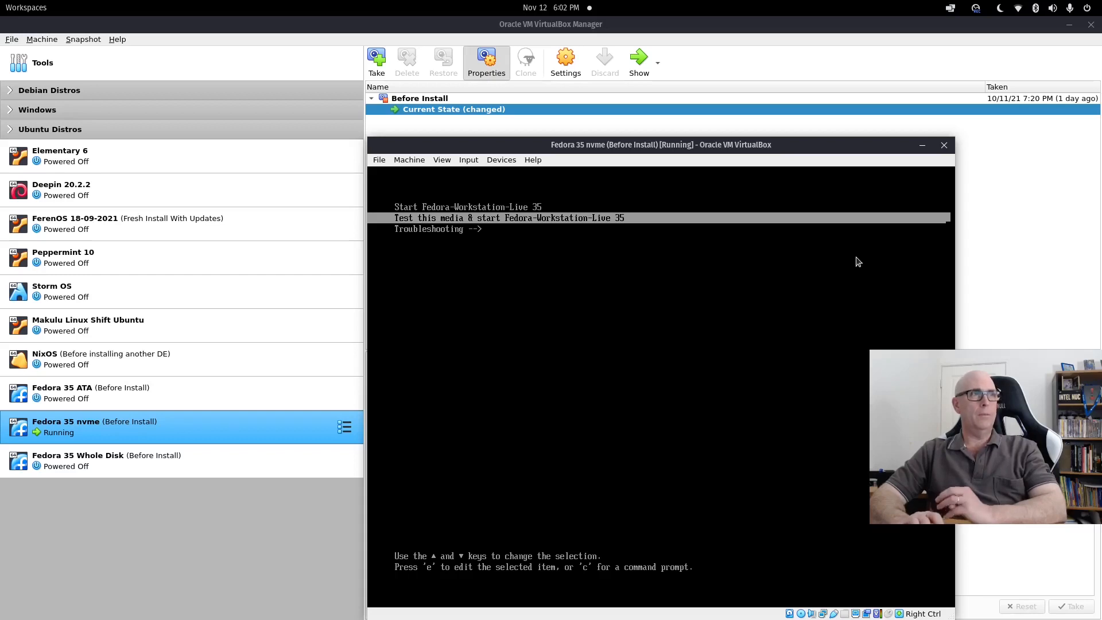
{"action": "key", "text": "Up"}
{"action": "key", "text": "Down"}
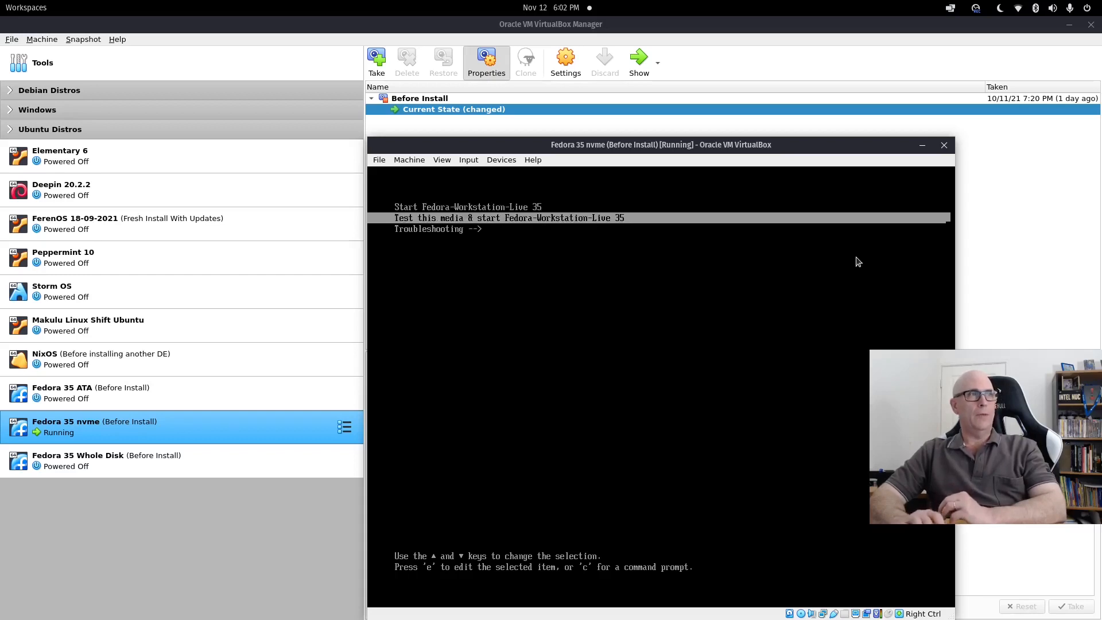
{"action": "key", "text": "Up"}
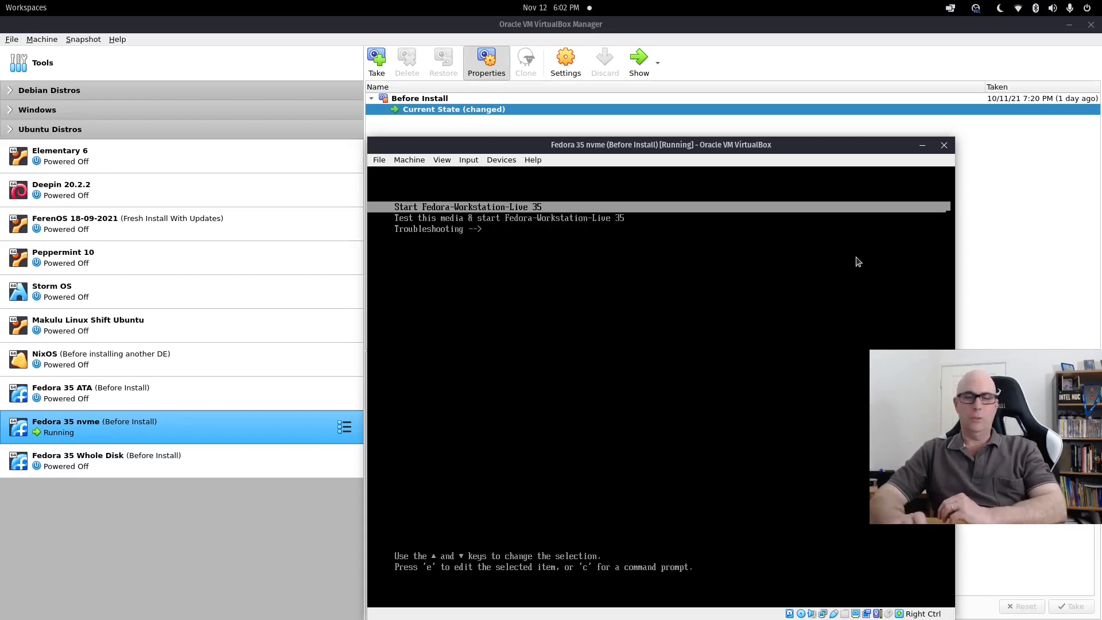
{"action": "key", "text": "Return"}
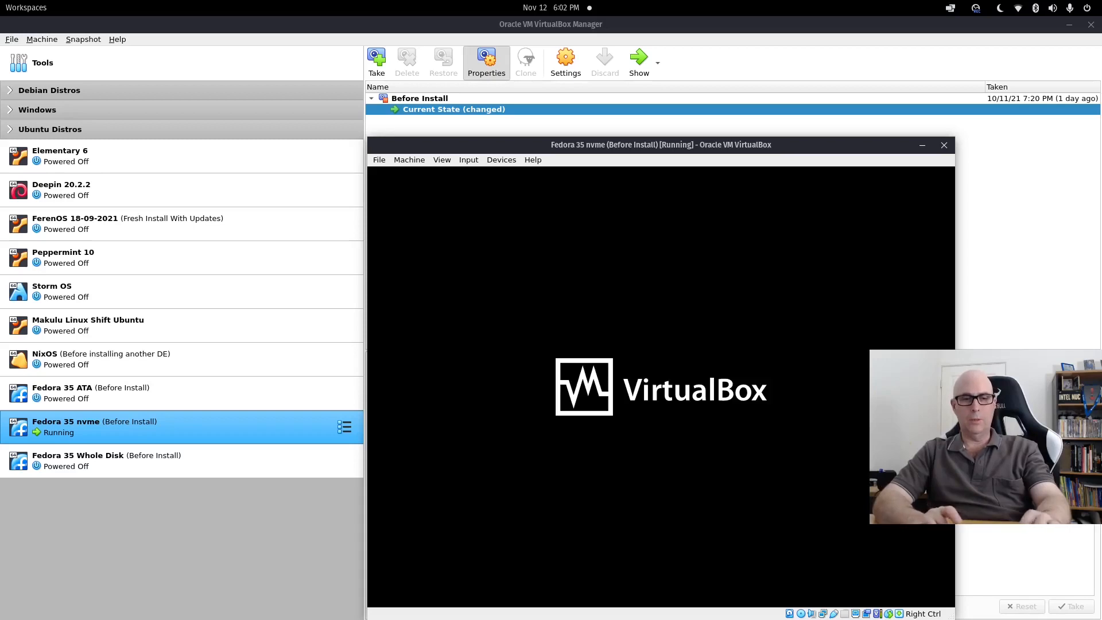
{"action": "key", "text": "ctrl+f"}
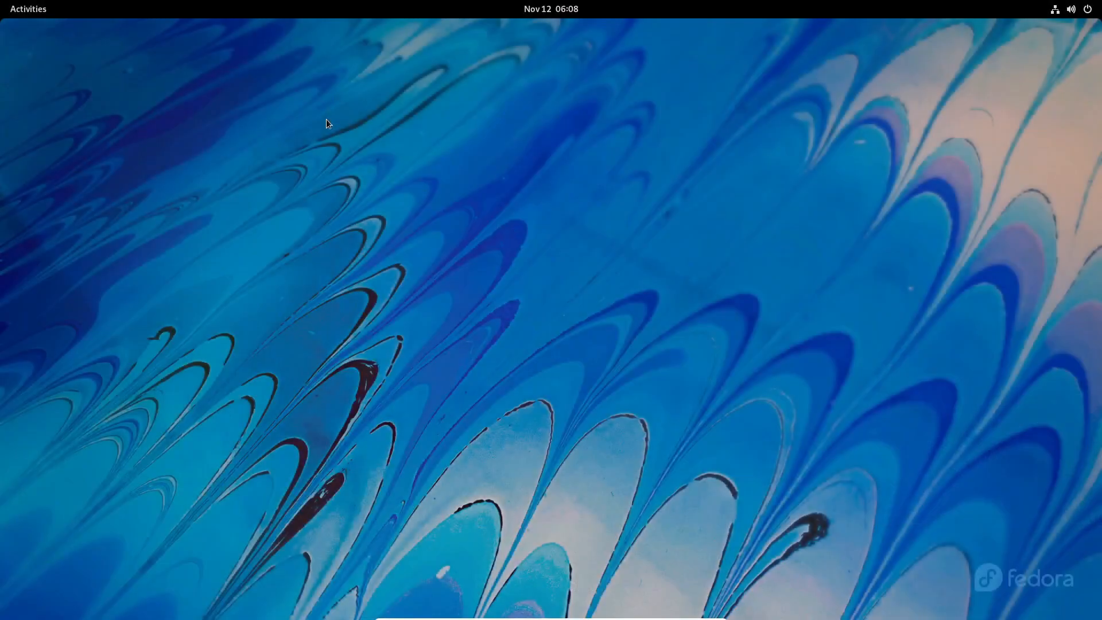
Open Disks via a 'disk' search, inspect the unpartitioned 43 GB disk, then close Disks.
{"action": "type", "text": "disk"}
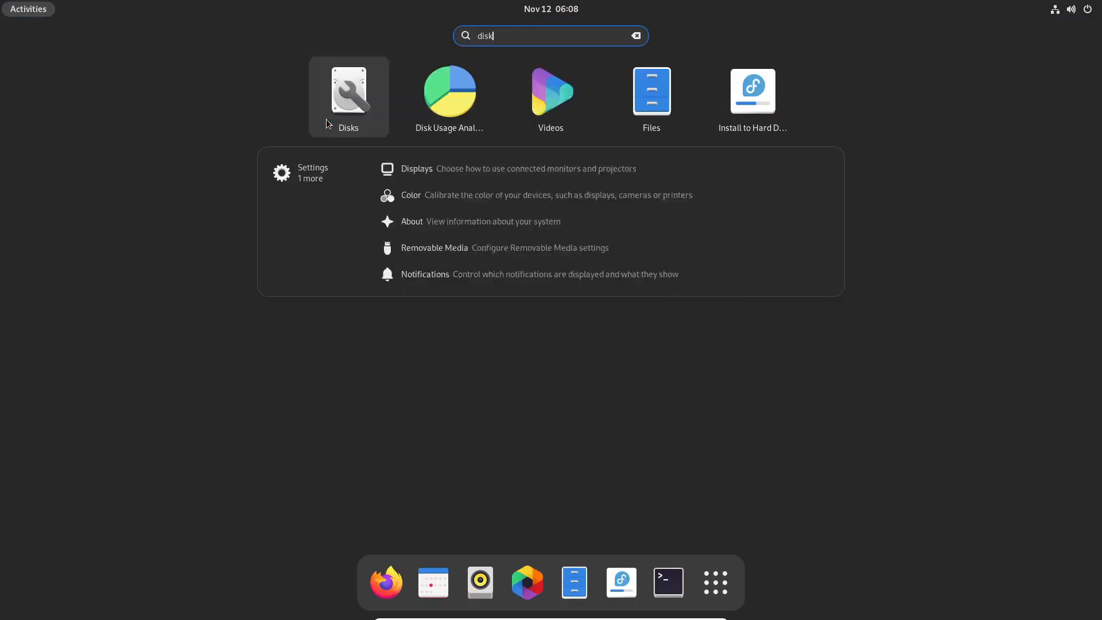
{"action": "key", "text": "Return"}
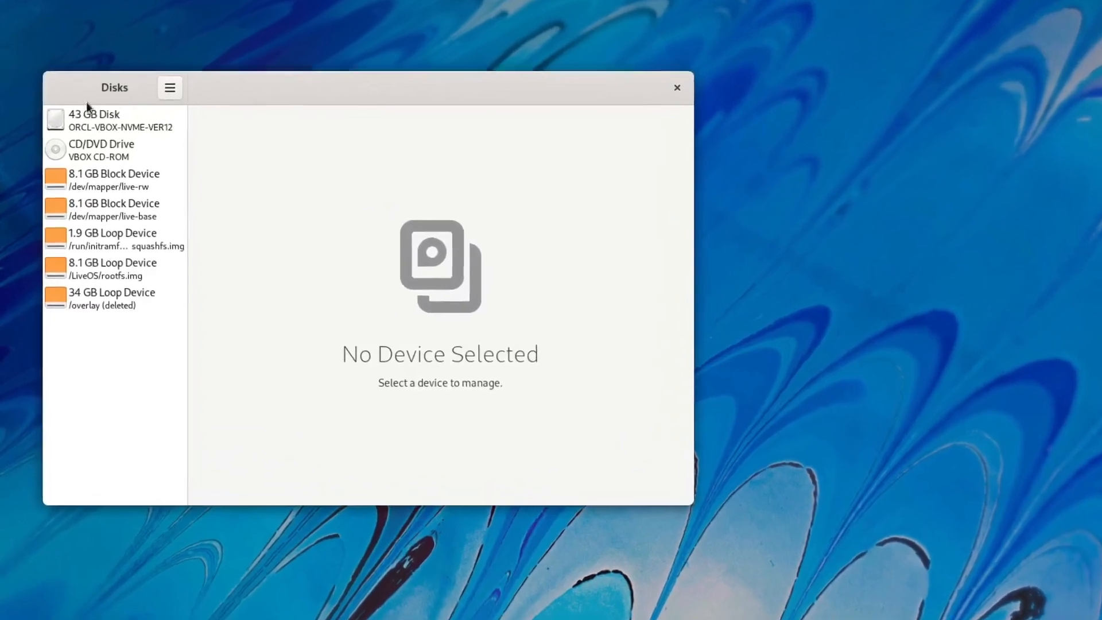
{"action": "left_click", "coordinate": [106, 127]}
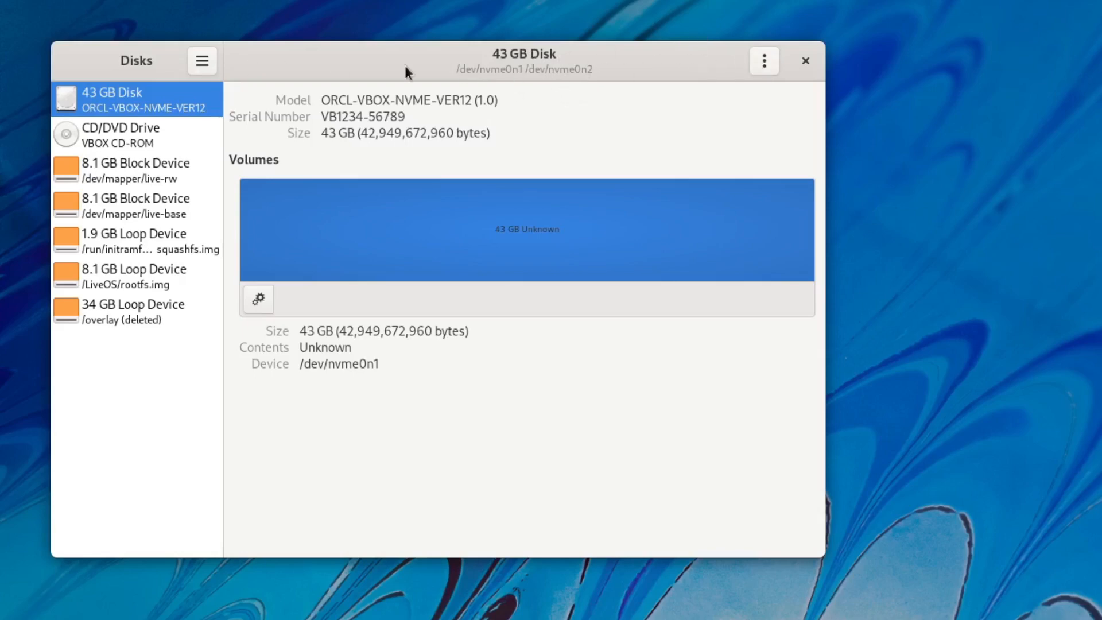
{"action": "left_click", "coordinate": [805, 61]}
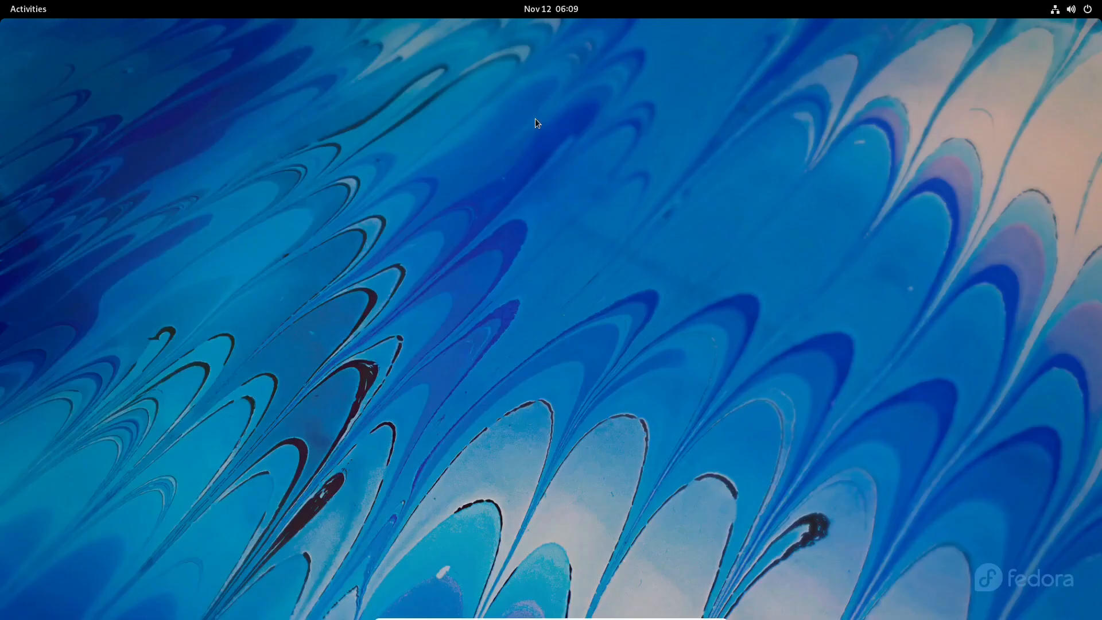
In a terminal, enter 'sudo dnf install gparted', then close the terminal.
{"action": "key", "text": "super"}
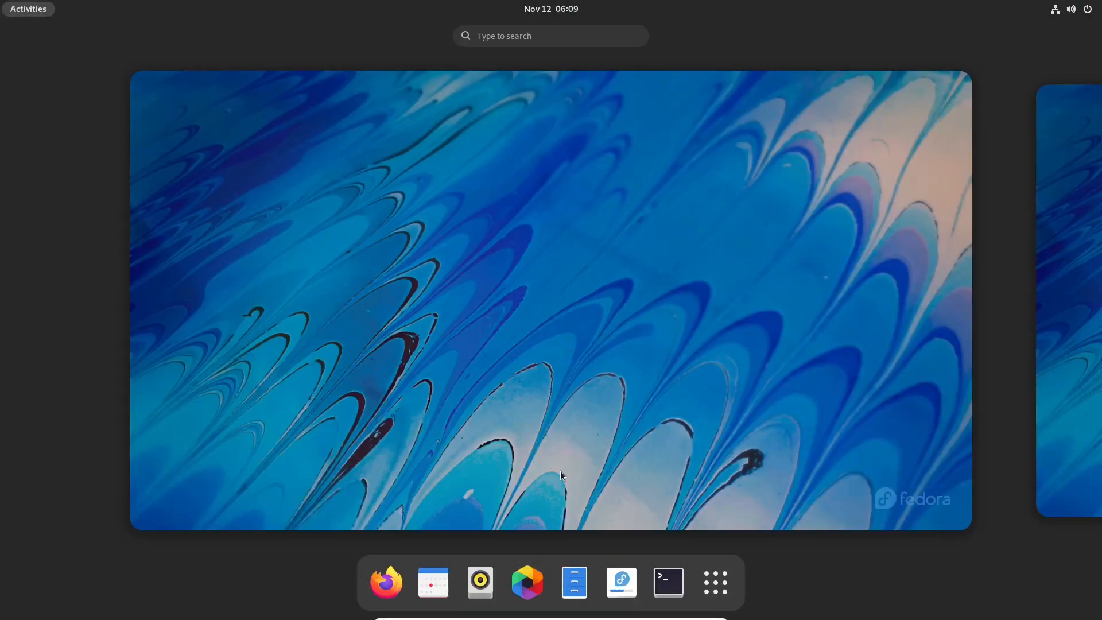
{"action": "left_click", "coordinate": [668, 585]}
{"action": "type", "text": "sudo dnf install gparted"}
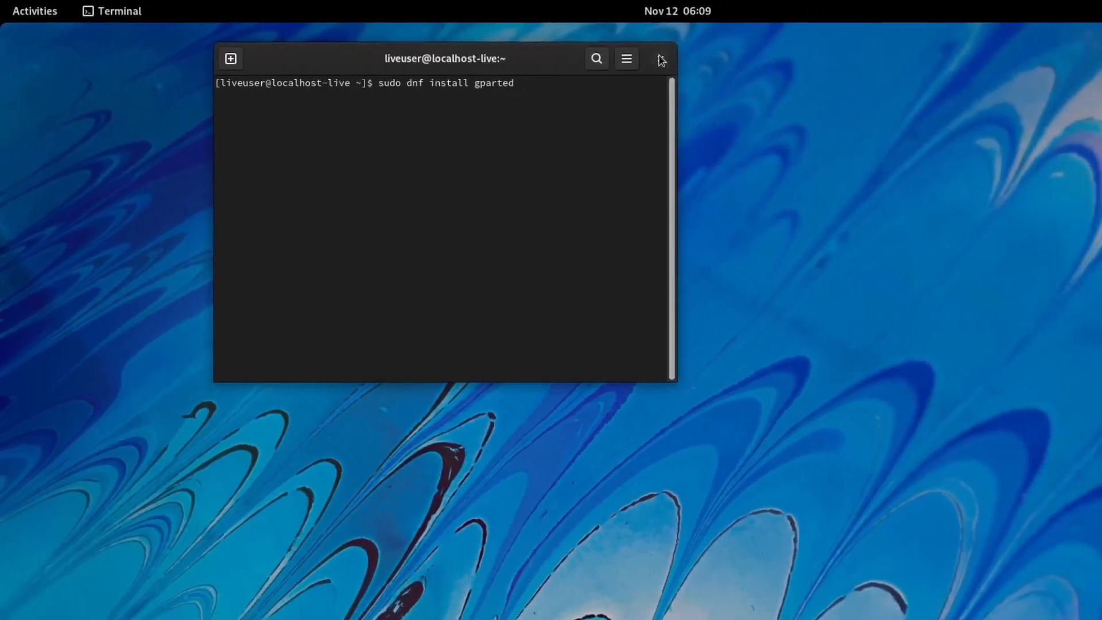
{"action": "left_click", "coordinate": [661, 59]}
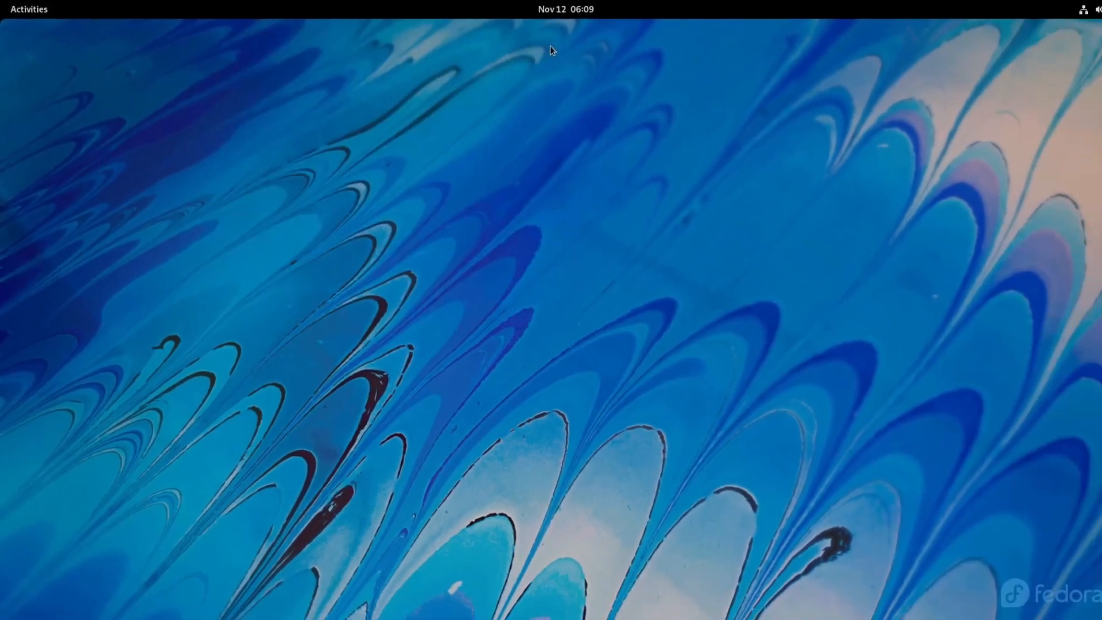
Launch GParted with root authentication and keep /dev/nvme0n1 (40.00 GiB) selected.
{"action": "key", "text": "super"}
{"action": "type", "text": "gpa"}
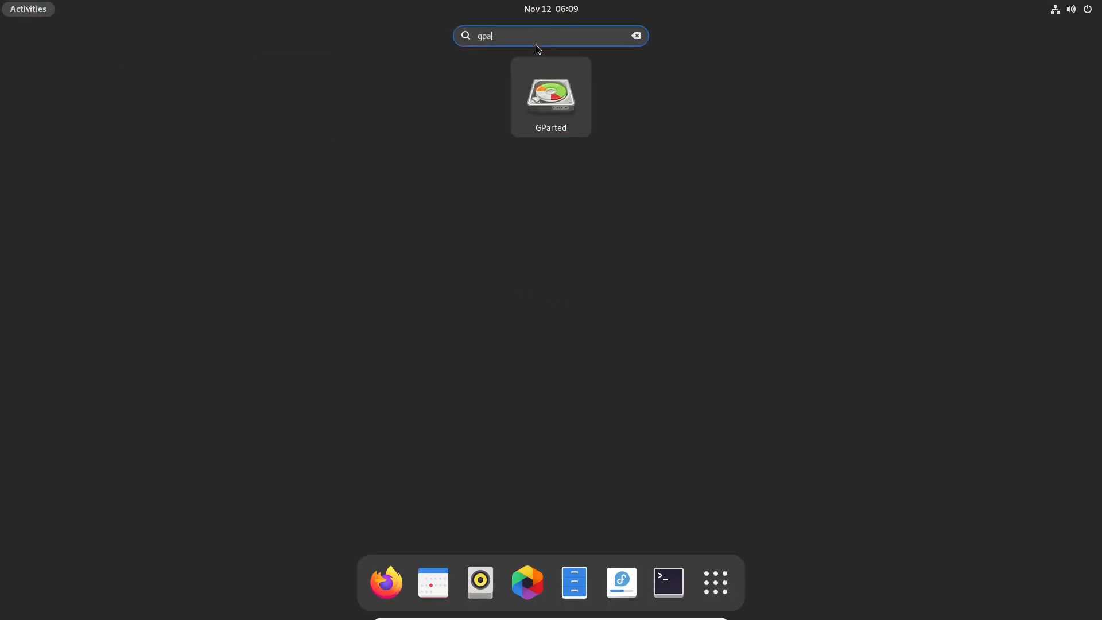
{"action": "key", "text": "Return"}
{"action": "left_click", "coordinate": [586, 395]}
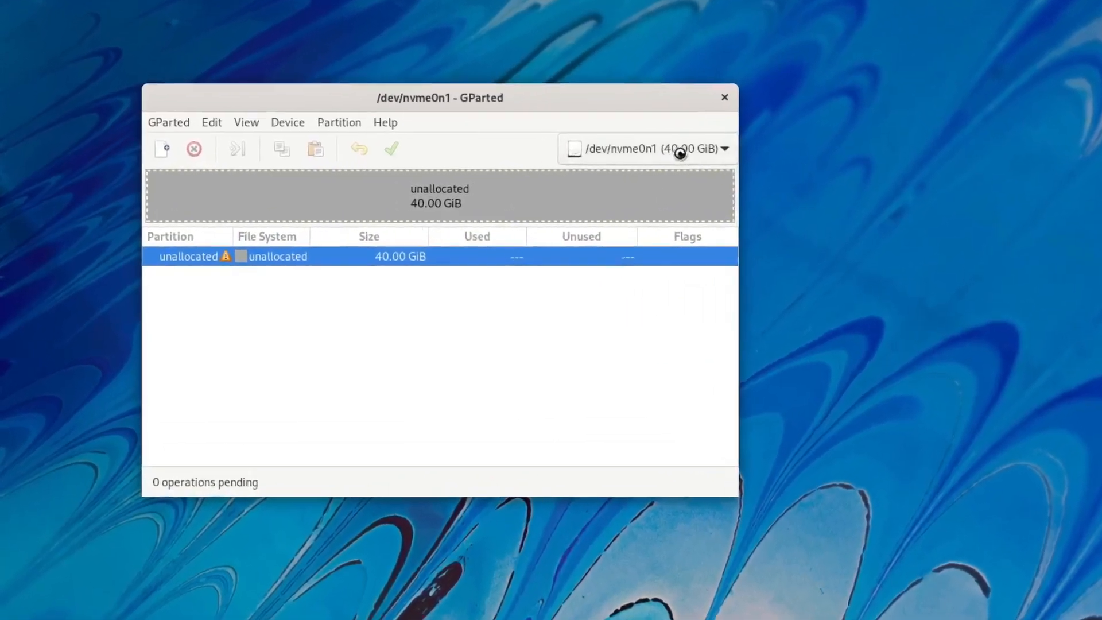
{"action": "left_click", "coordinate": [505, 164]}
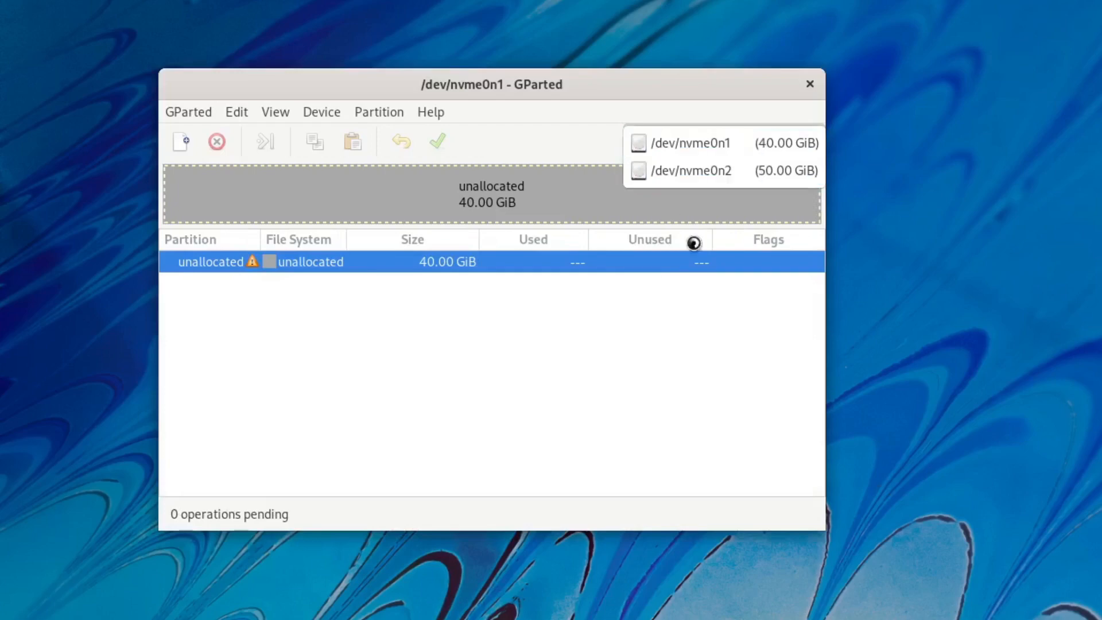
{"action": "left_click", "coordinate": [716, 144]}
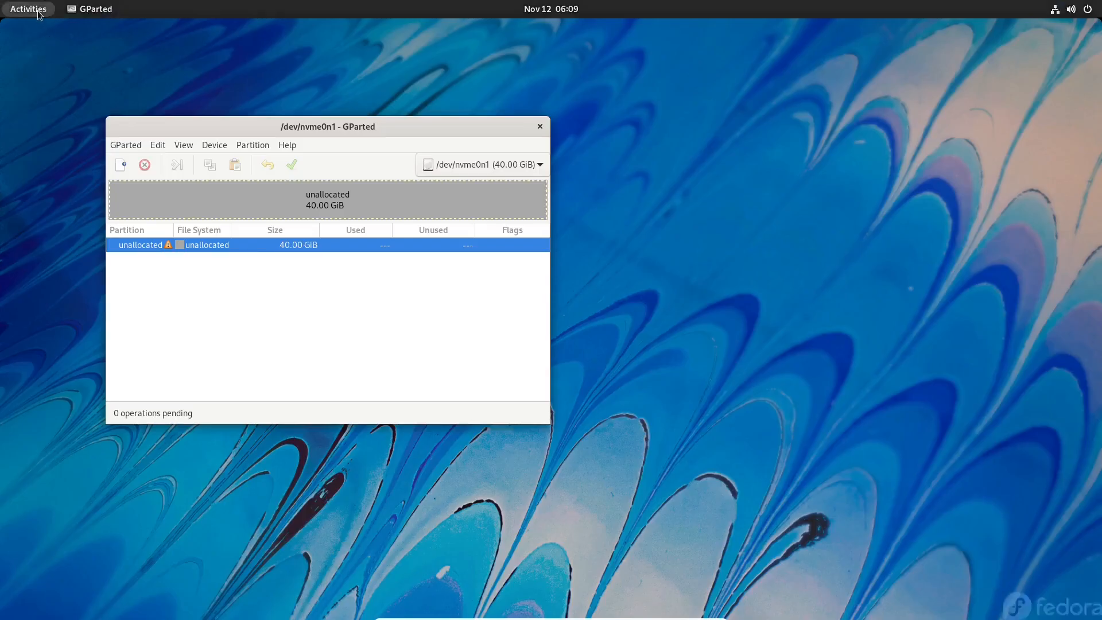
{"action": "left_click", "coordinate": [28, 9]}
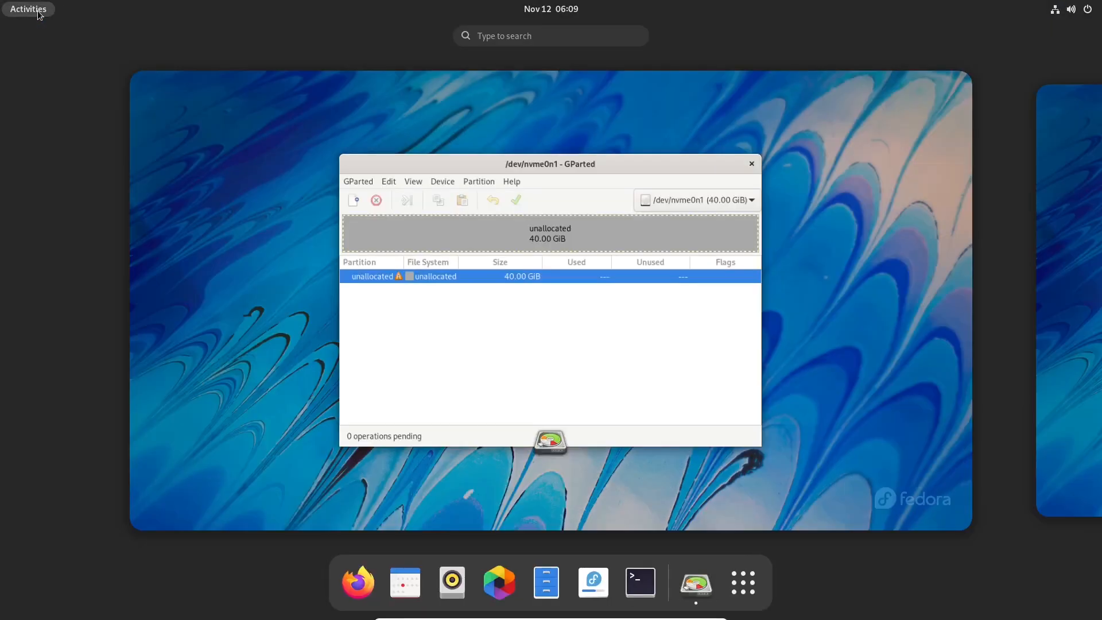
{"action": "type", "text": "disks"}
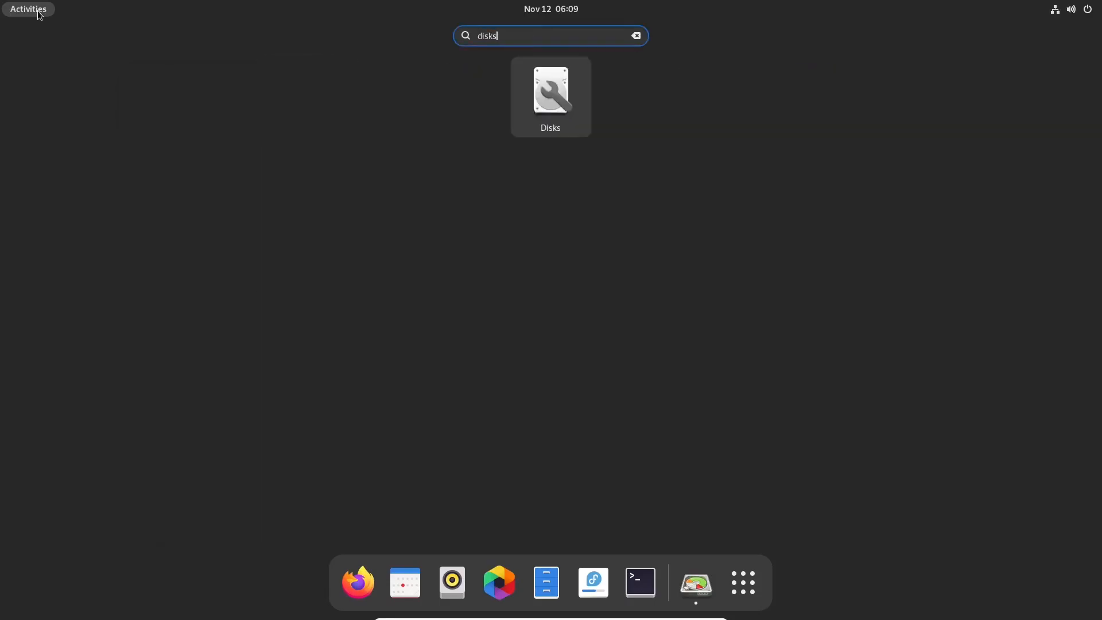
{"action": "key", "text": "Return"}
{"action": "left_click", "coordinate": [602, 157]}
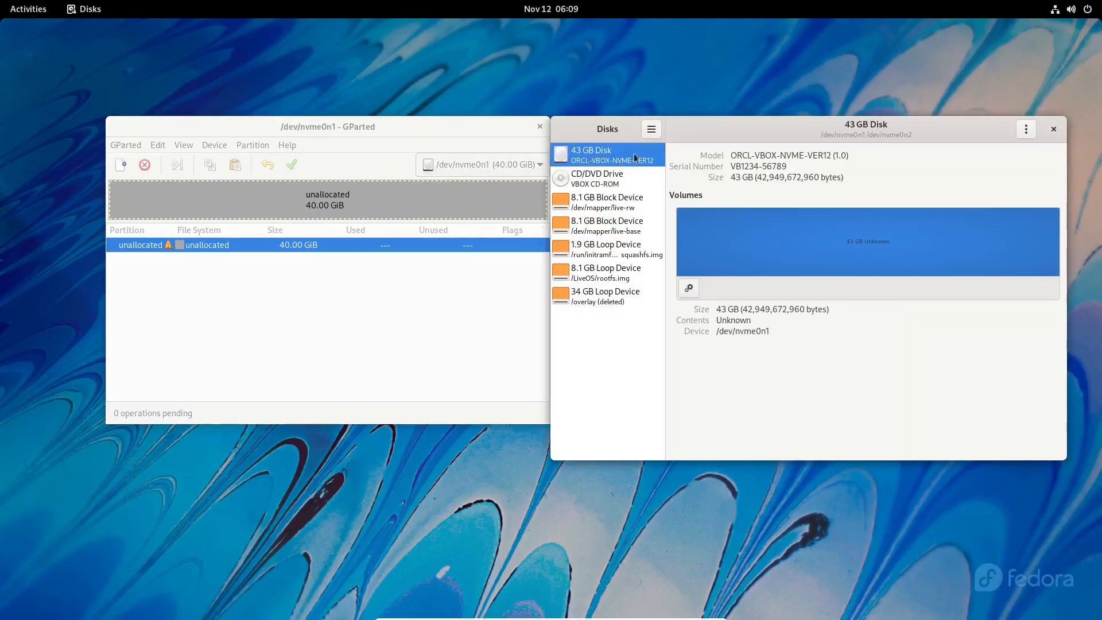
{"action": "left_click", "coordinate": [1027, 129]}
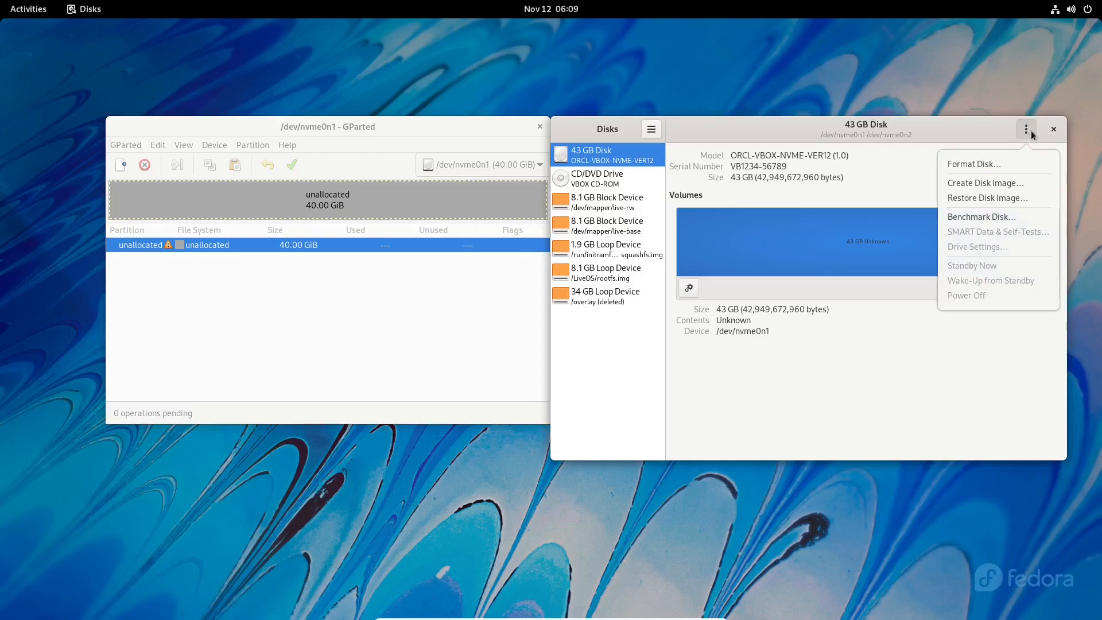
{"action": "left_click", "coordinate": [987, 165]}
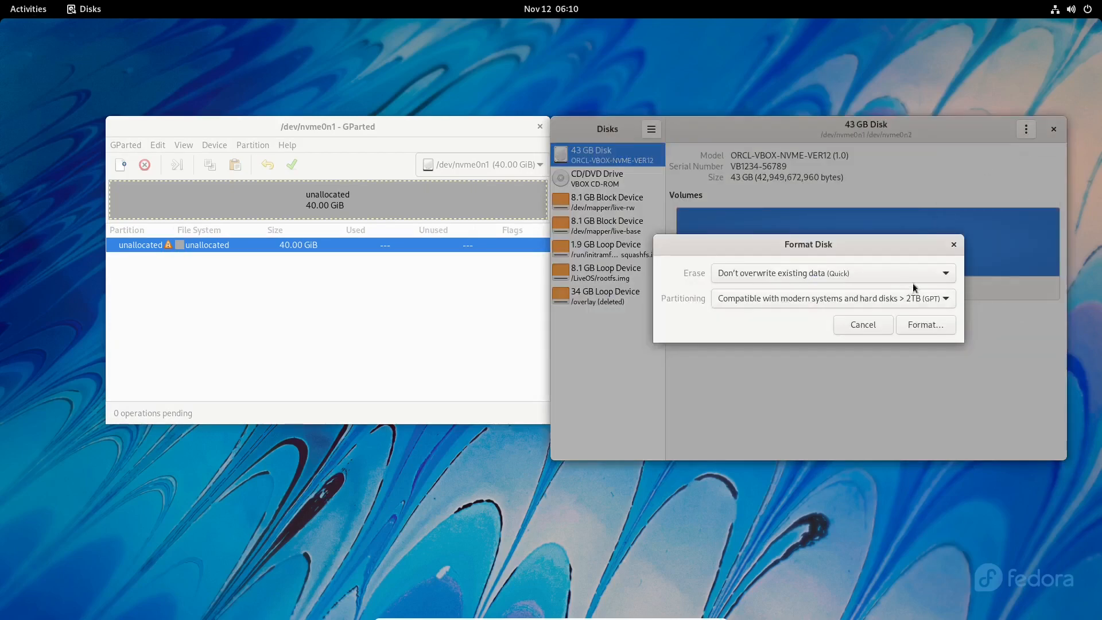
{"action": "left_click", "coordinate": [863, 325]}
{"action": "left_click", "coordinate": [1053, 131]}
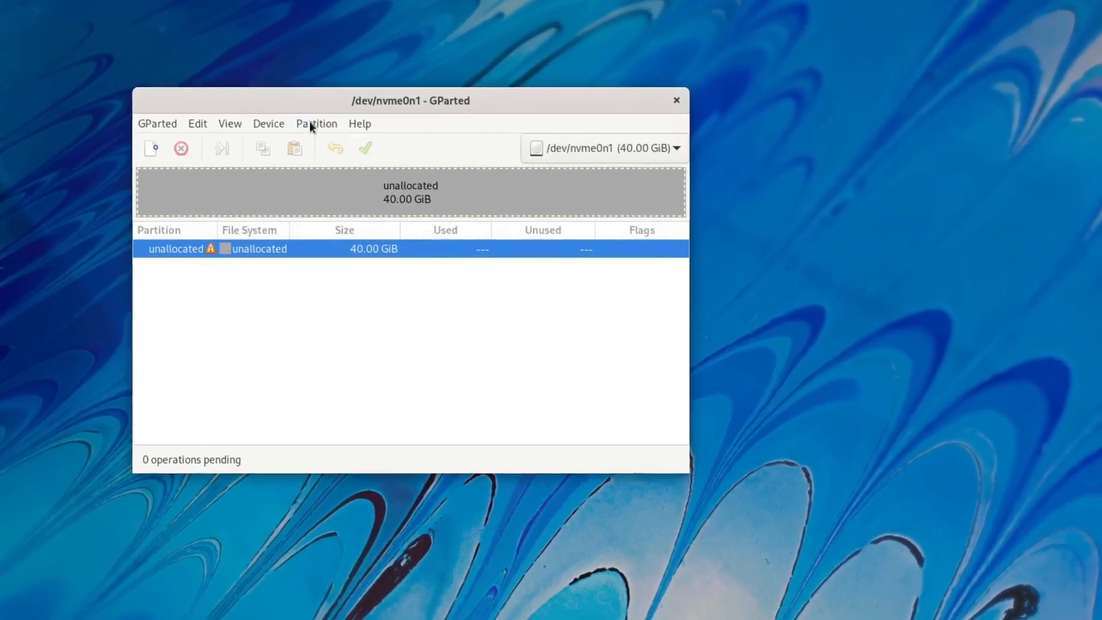
{"action": "left_click", "coordinate": [308, 122]}
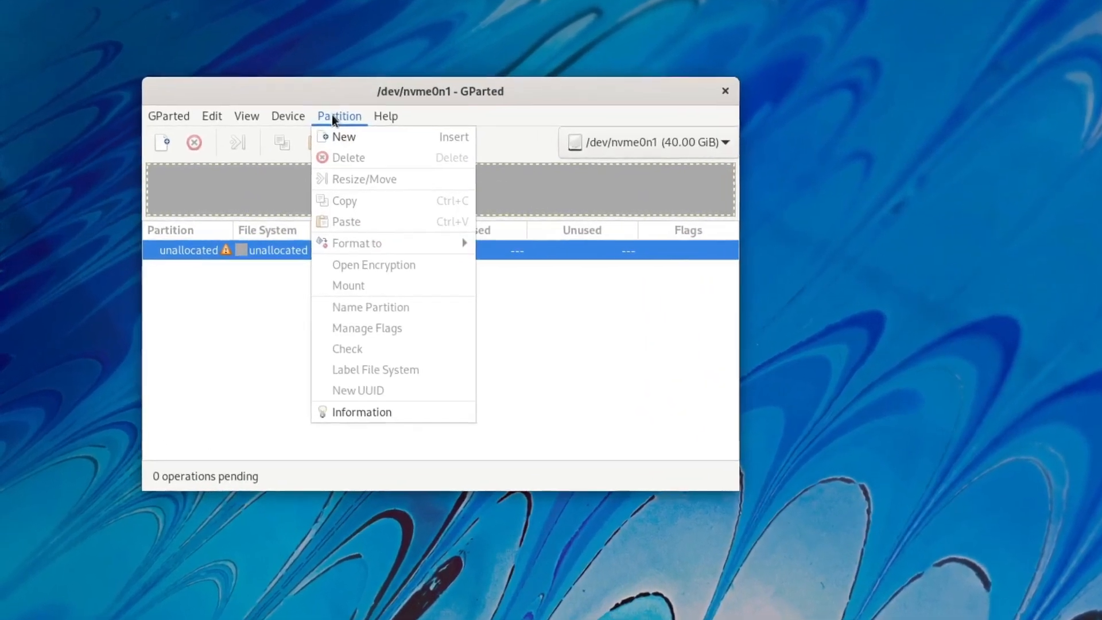
Create a new gpt partition table on the NVMe disk.
{"action": "mouse_move", "coordinate": [255, 122]}
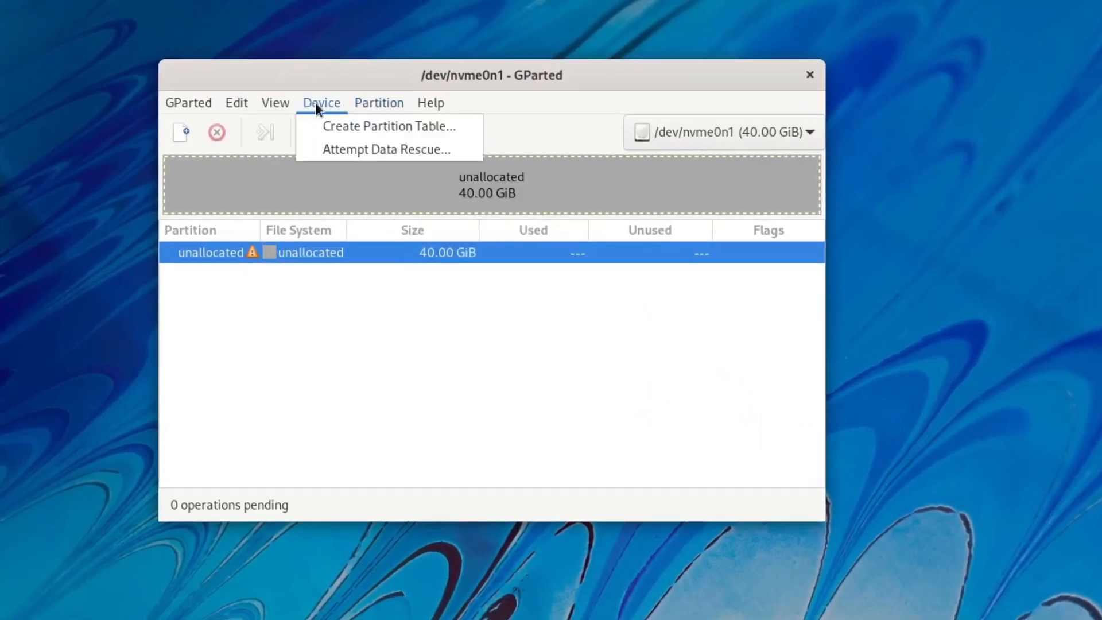
{"action": "left_click", "coordinate": [341, 131]}
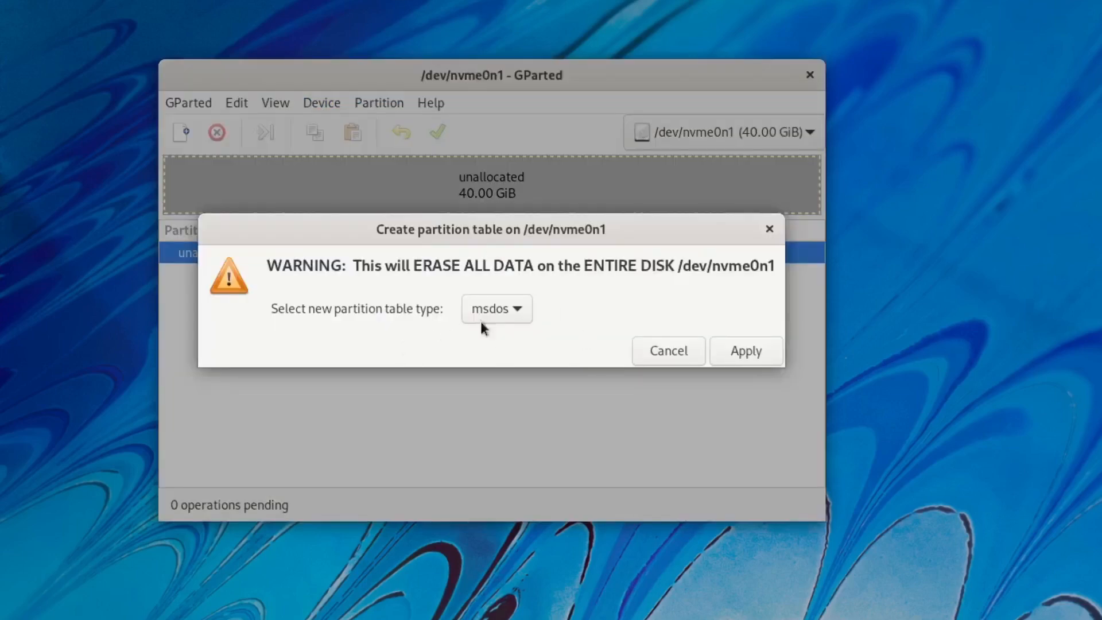
{"action": "left_click", "coordinate": [516, 313]}
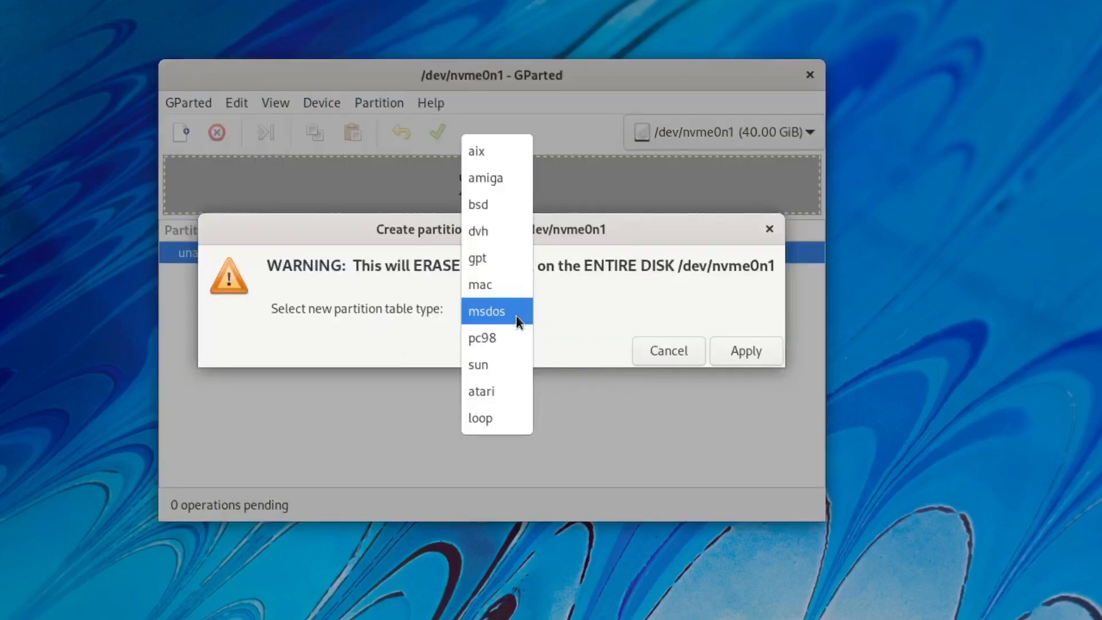
{"action": "left_click", "coordinate": [502, 256]}
{"action": "left_click", "coordinate": [741, 350]}
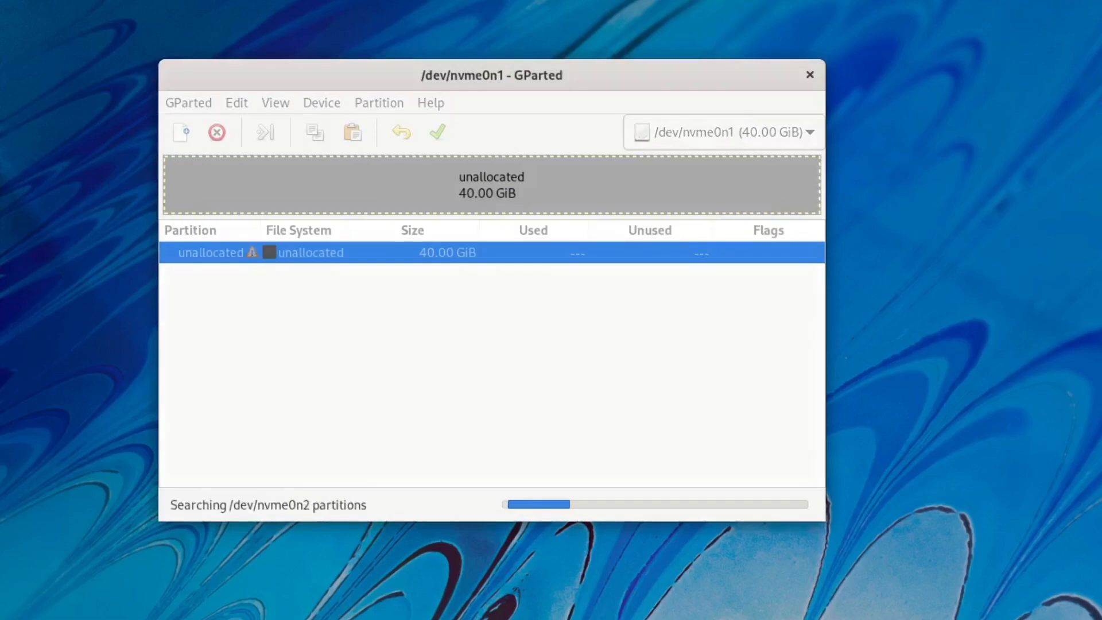
Queue a 512 MiB fat32 partition named and labelled 'efi boot'.
{"action": "right_click", "coordinate": [325, 261]}
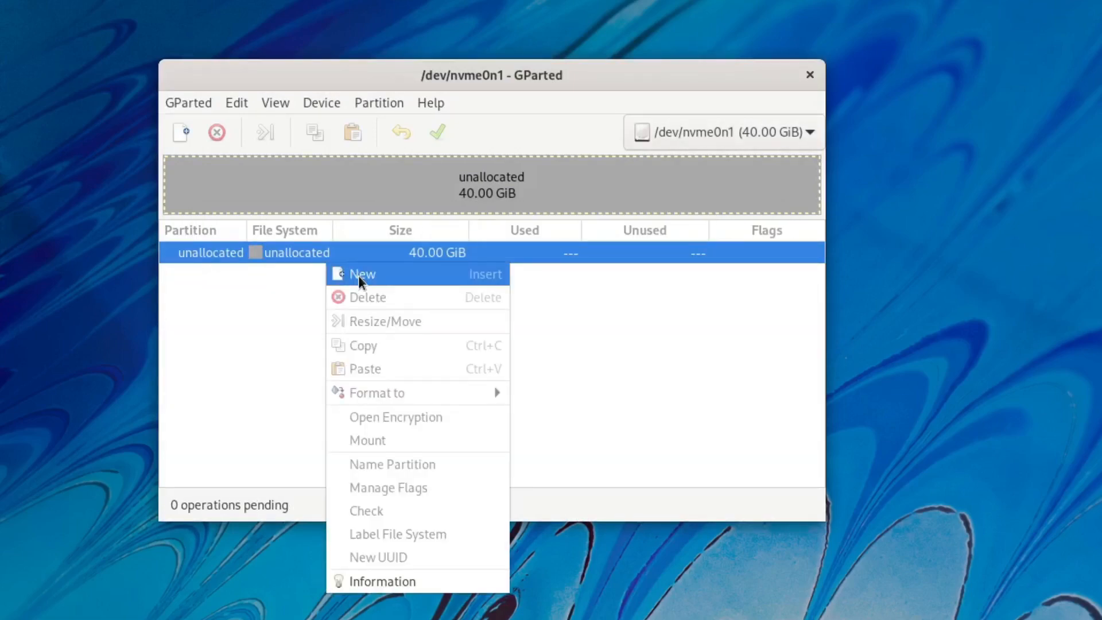
{"action": "left_click", "coordinate": [358, 275]}
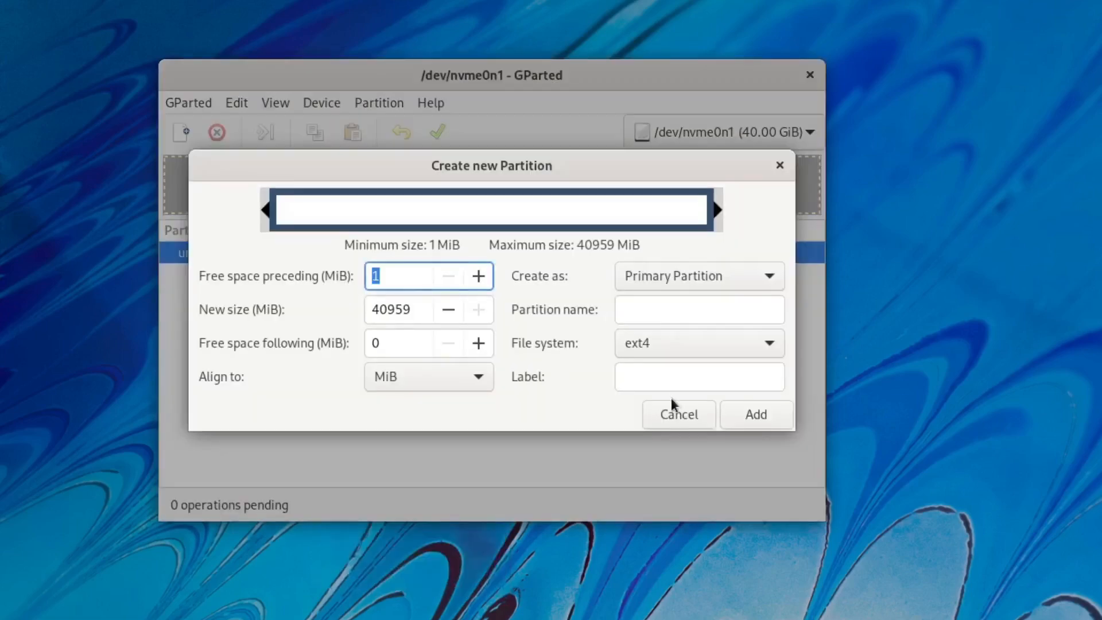
{"action": "double_click", "coordinate": [420, 310]}
{"action": "type", "text": "512"}
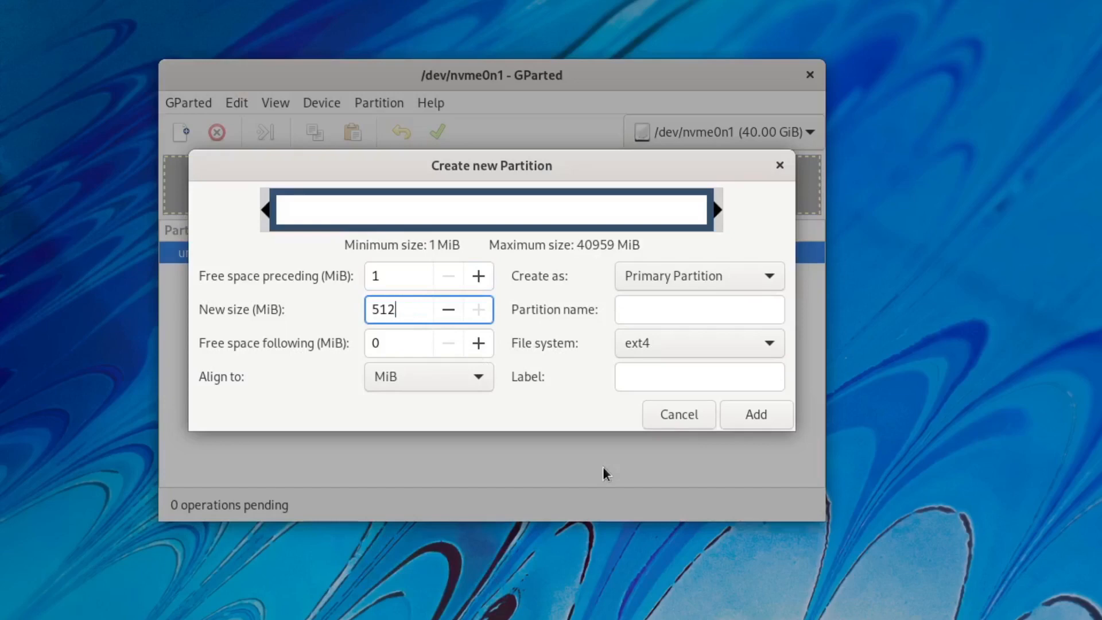
{"action": "left_click", "coordinate": [682, 310]}
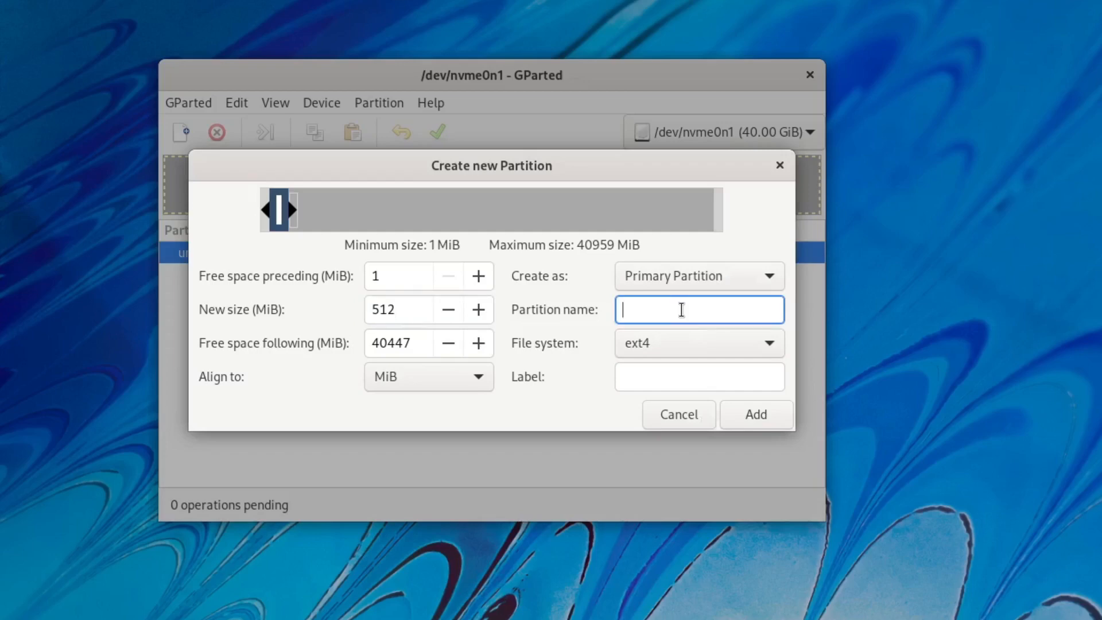
{"action": "type", "text": "efi boot"}
{"action": "left_click", "coordinate": [671, 344]}
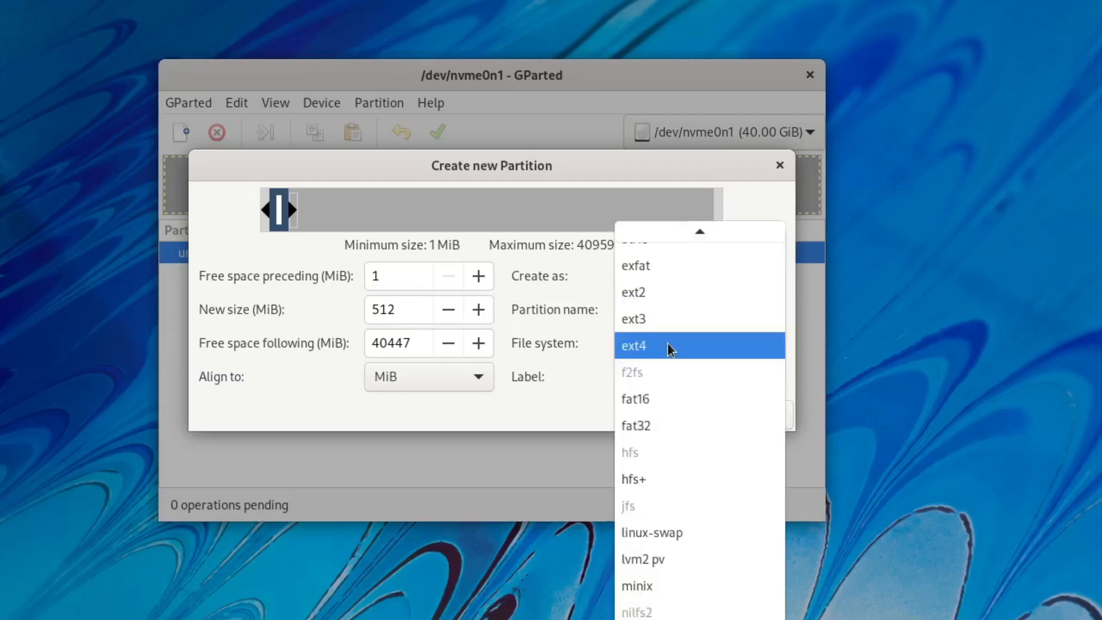
{"action": "left_click", "coordinate": [670, 419]}
{"action": "left_click", "coordinate": [671, 383]}
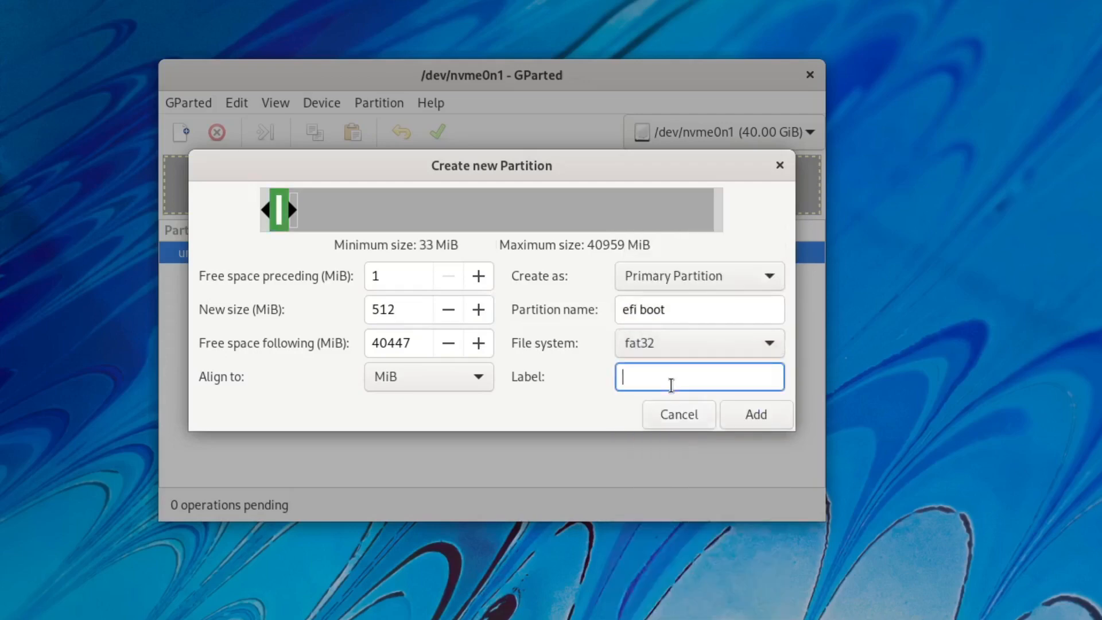
{"action": "type", "text": "efi boot"}
{"action": "left_click", "coordinate": [735, 415]}
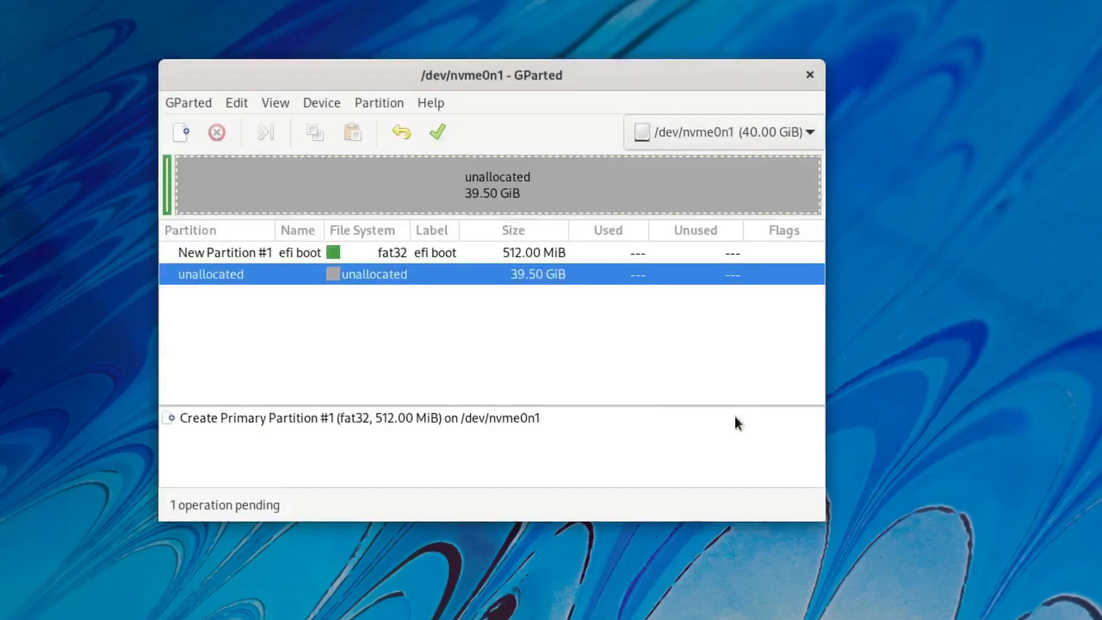
Queue a 4096 MiB linux-swap partition named and labelled 'swap'.
{"action": "right_click", "coordinate": [321, 285]}
{"action": "left_click", "coordinate": [345, 284]}
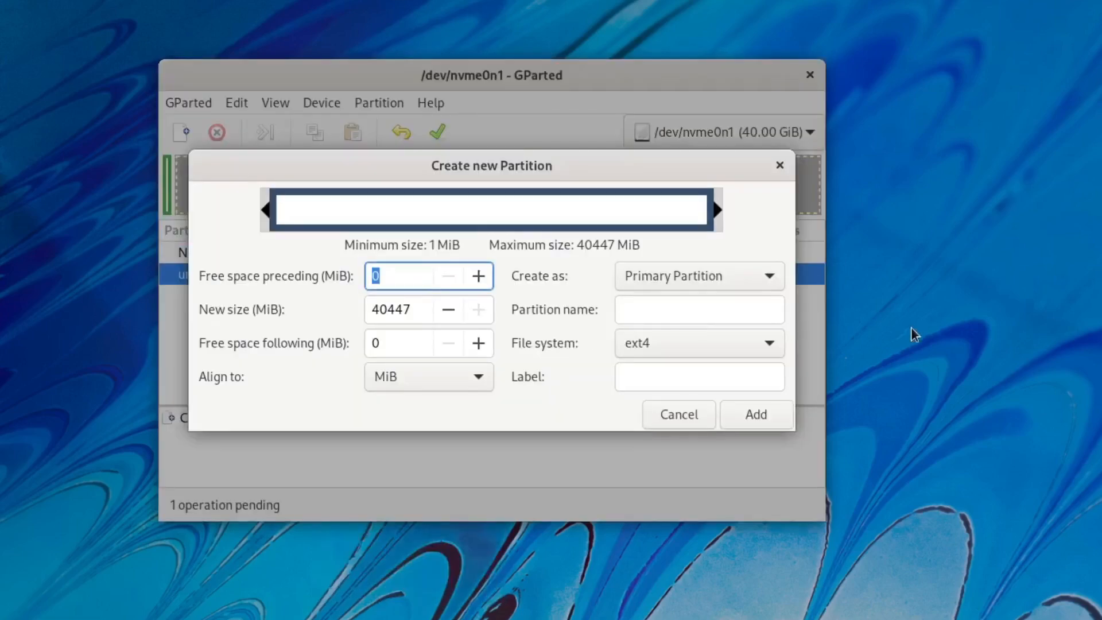
{"action": "double_click", "coordinate": [414, 309]}
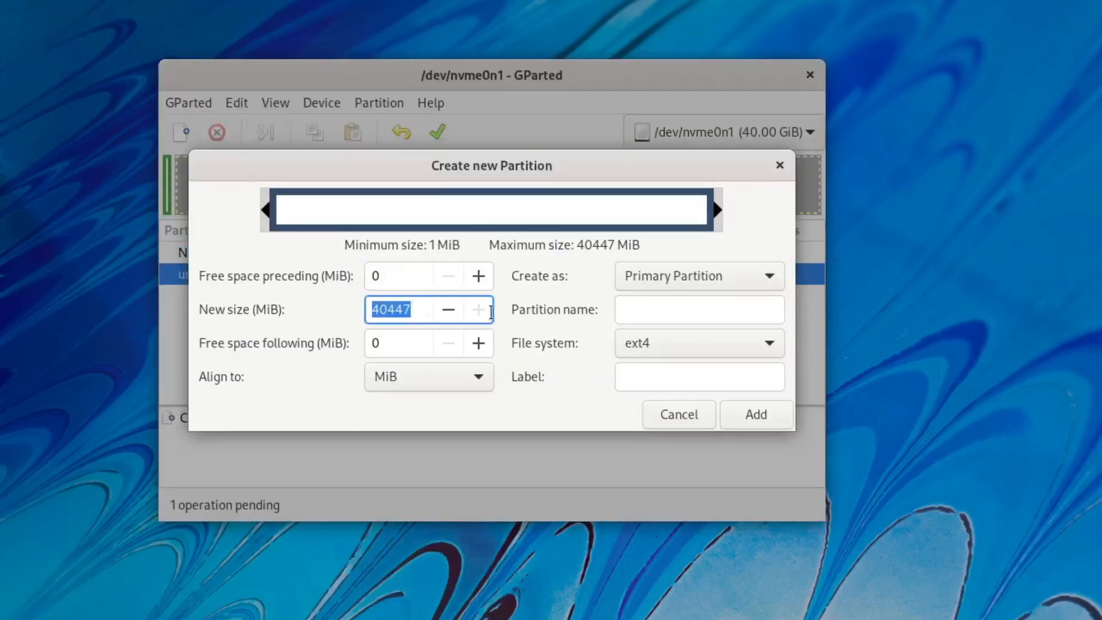
{"action": "type", "text": "4096"}
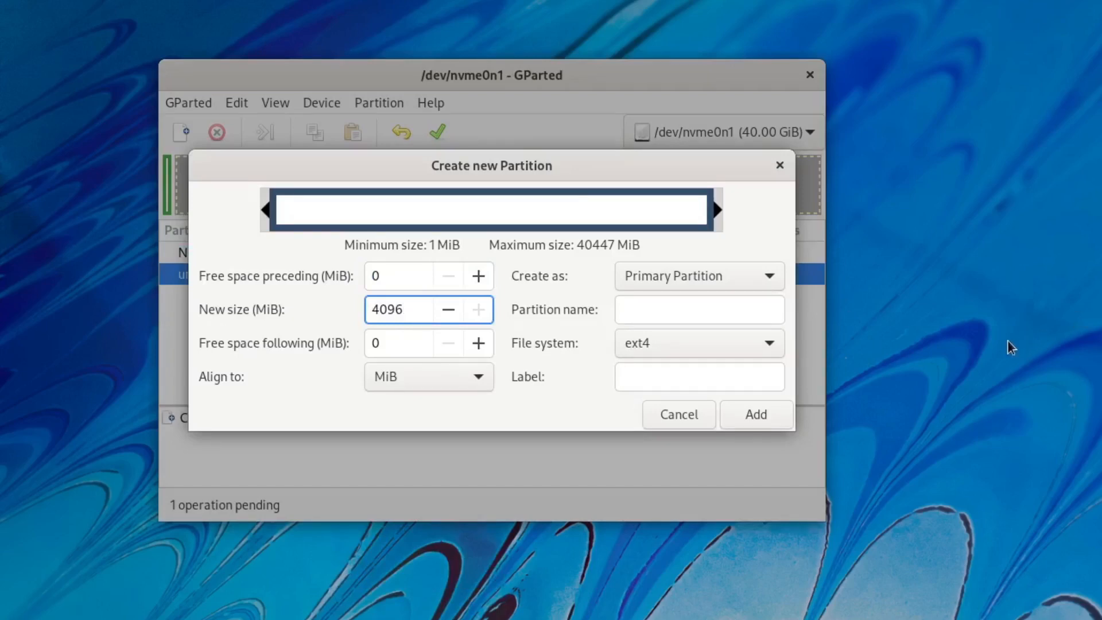
{"action": "key", "text": "Return"}
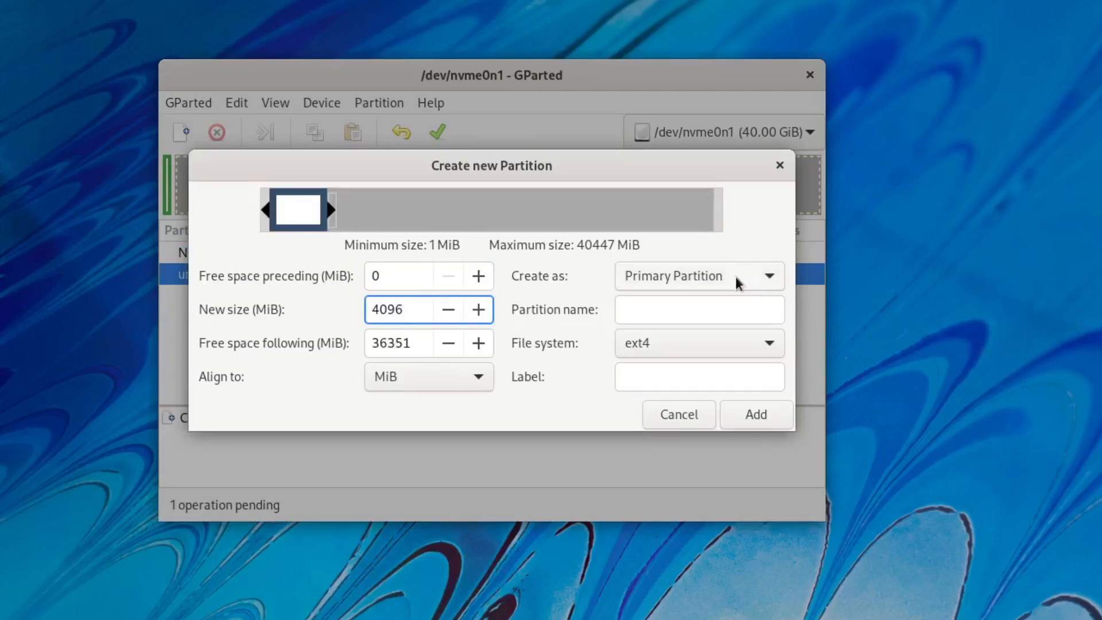
{"action": "left_click", "coordinate": [713, 321]}
{"action": "type", "text": "swap"}
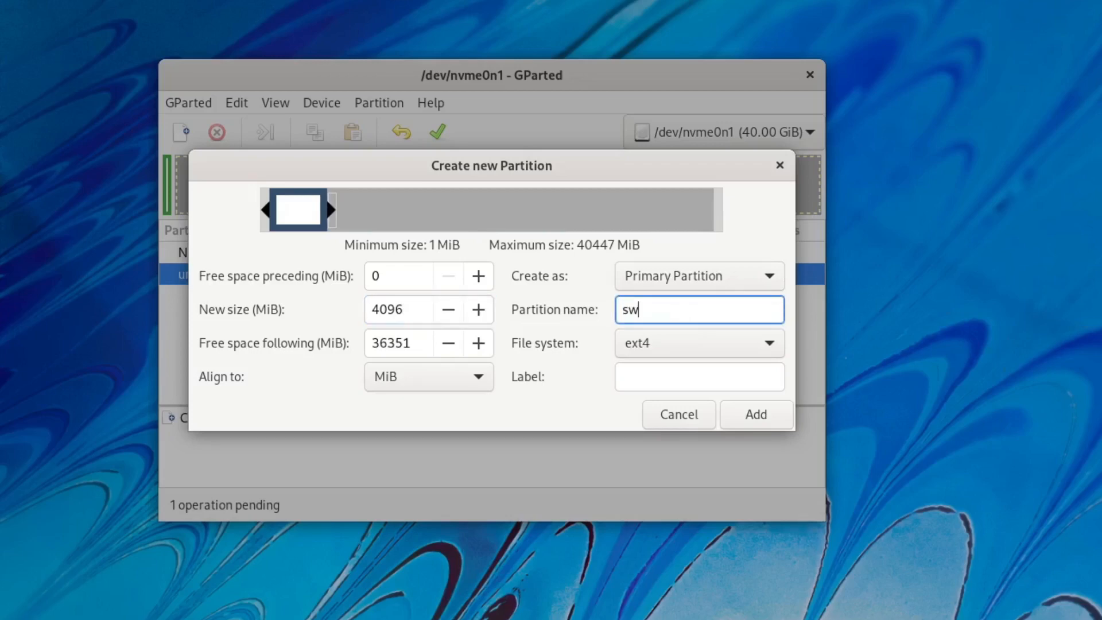
{"action": "left_click", "coordinate": [685, 344]}
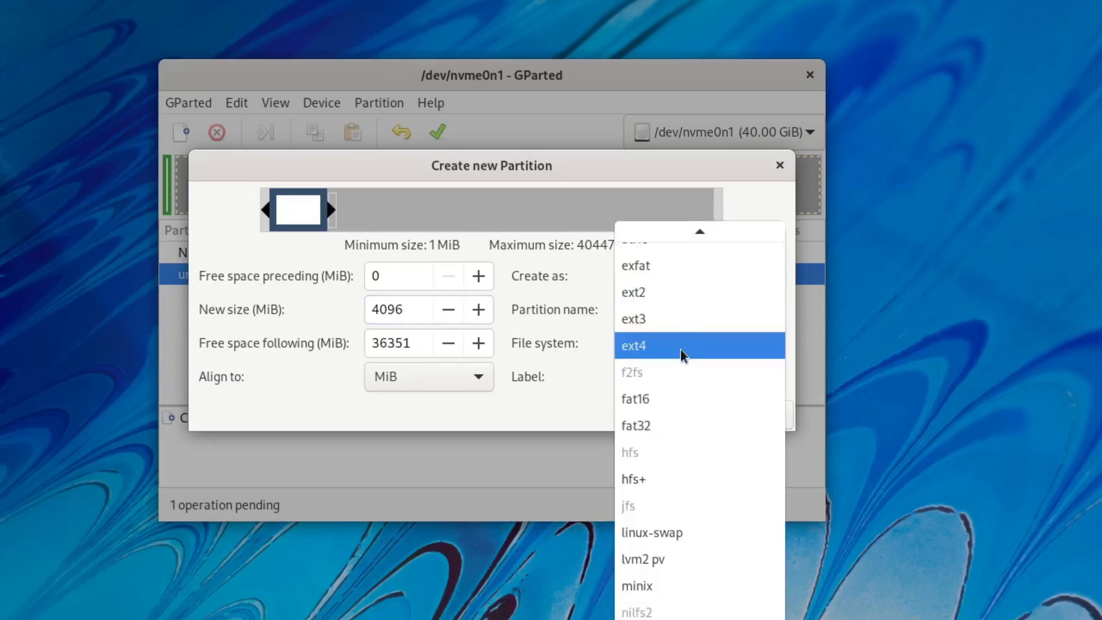
{"action": "left_click", "coordinate": [647, 529]}
{"action": "left_click", "coordinate": [660, 376]}
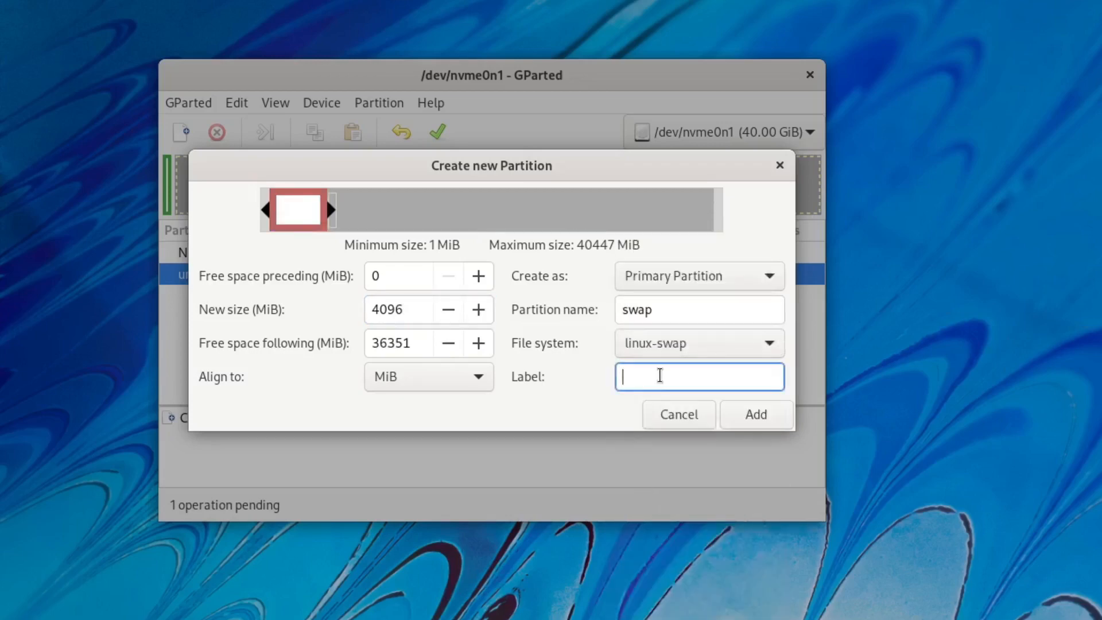
{"action": "type", "text": "swap"}
{"action": "left_click", "coordinate": [753, 414]}
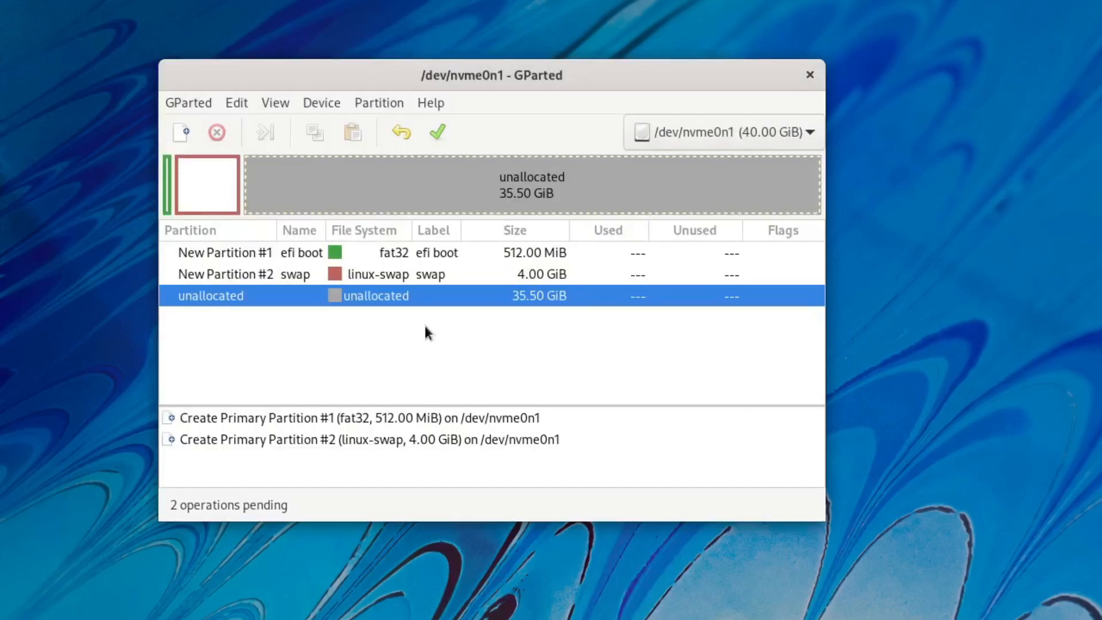
Queue an ext4 partition filling the remaining space, named and labelled 'root'.
{"action": "right_click", "coordinate": [361, 295]}
{"action": "left_click", "coordinate": [393, 304]}
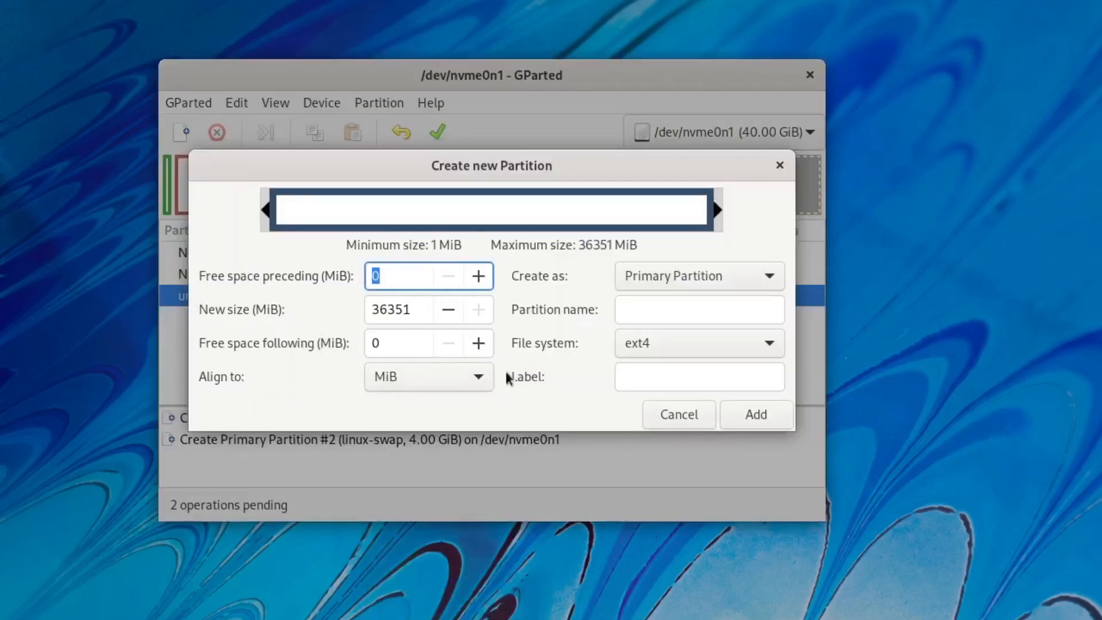
{"action": "left_click", "coordinate": [672, 315]}
{"action": "type", "text": "root"}
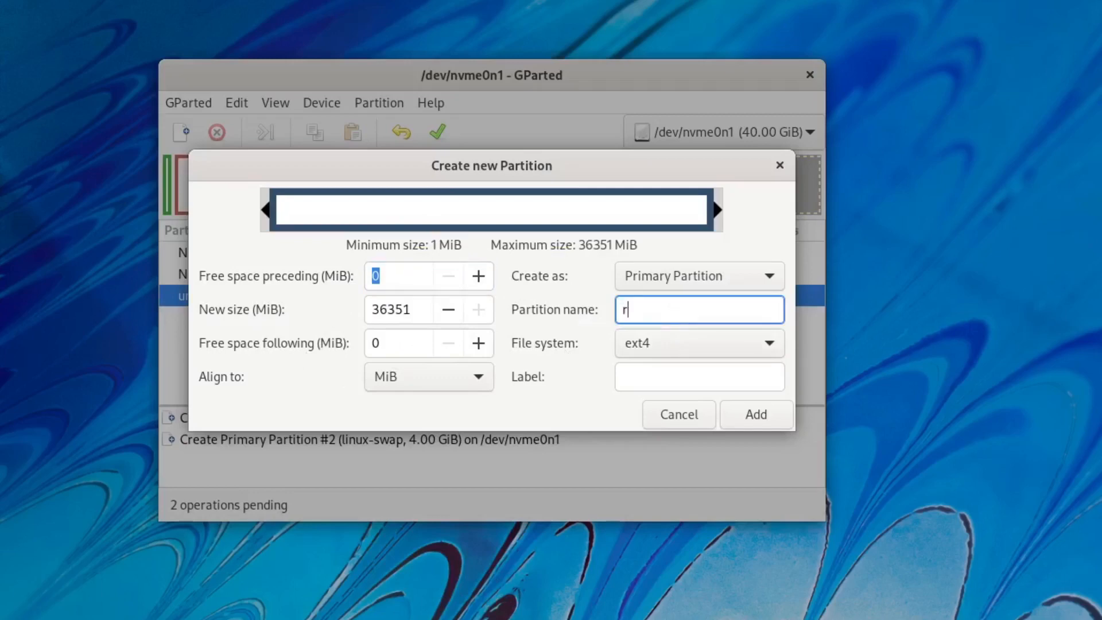
{"action": "left_click", "coordinate": [658, 379]}
{"action": "type", "text": "root"}
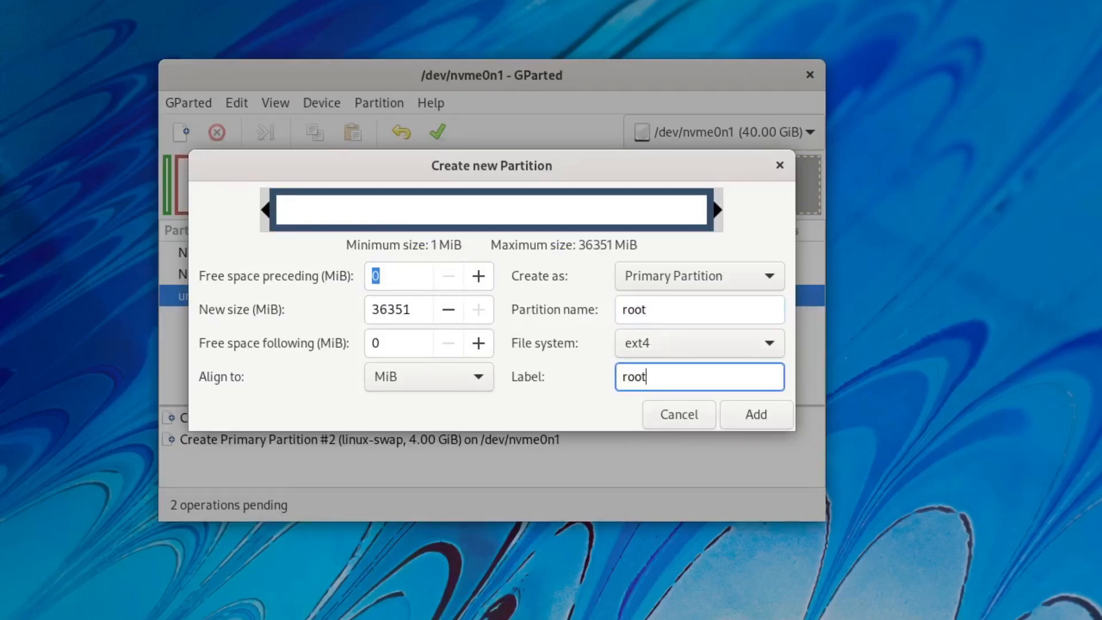
{"action": "left_click", "coordinate": [740, 416]}
Apply all pending partition operations to /dev/nvme0n1.
{"action": "left_click", "coordinate": [429, 133]}
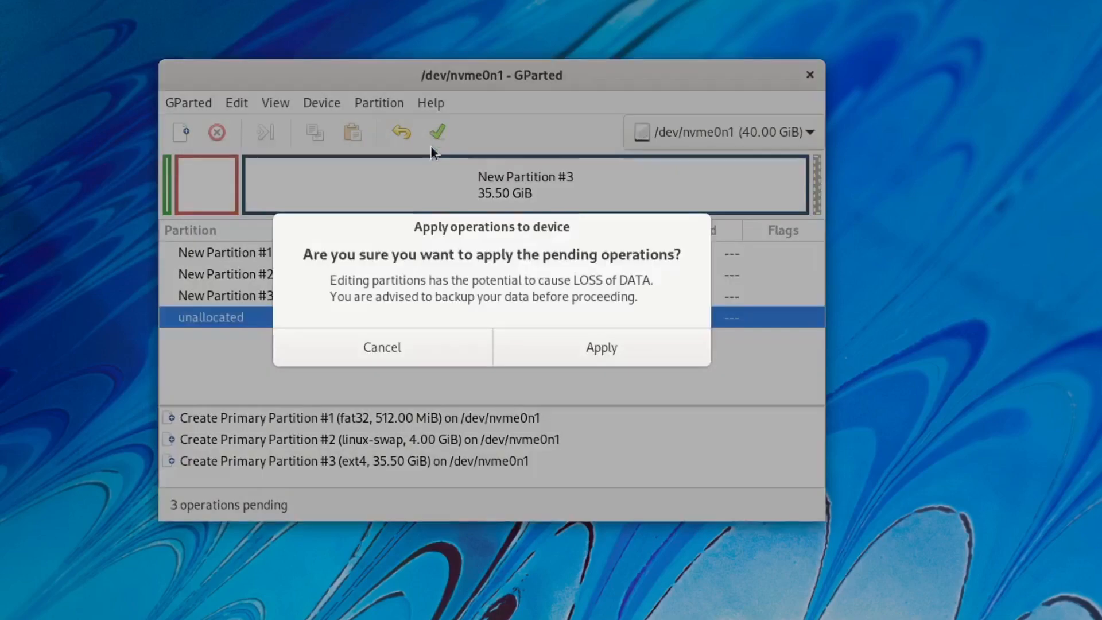
{"action": "left_click", "coordinate": [605, 345]}
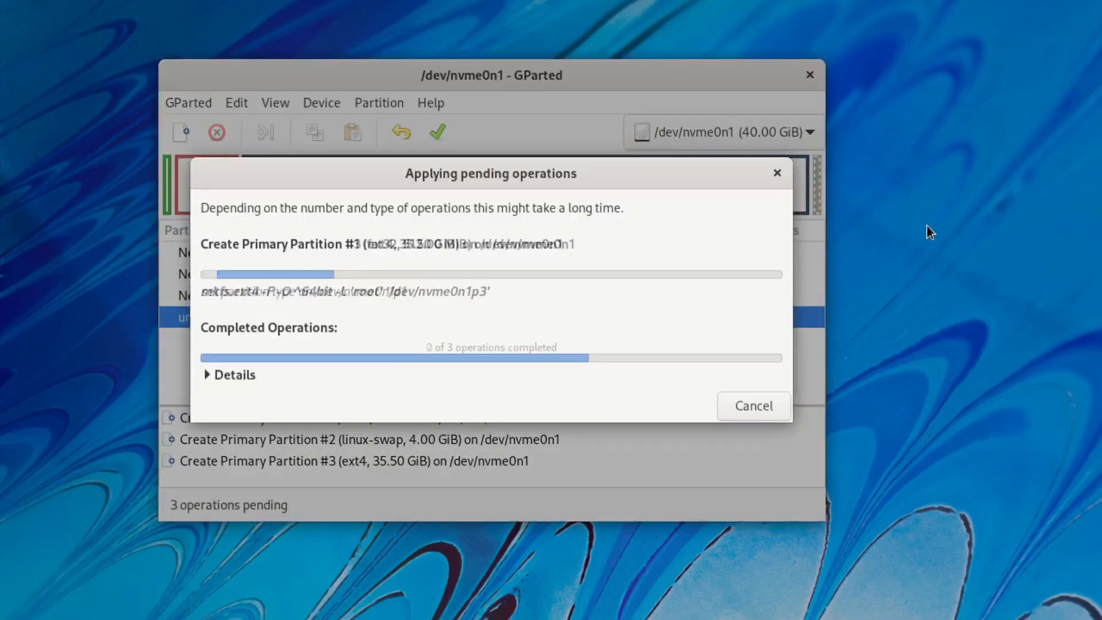
{"action": "left_click", "coordinate": [758, 404]}
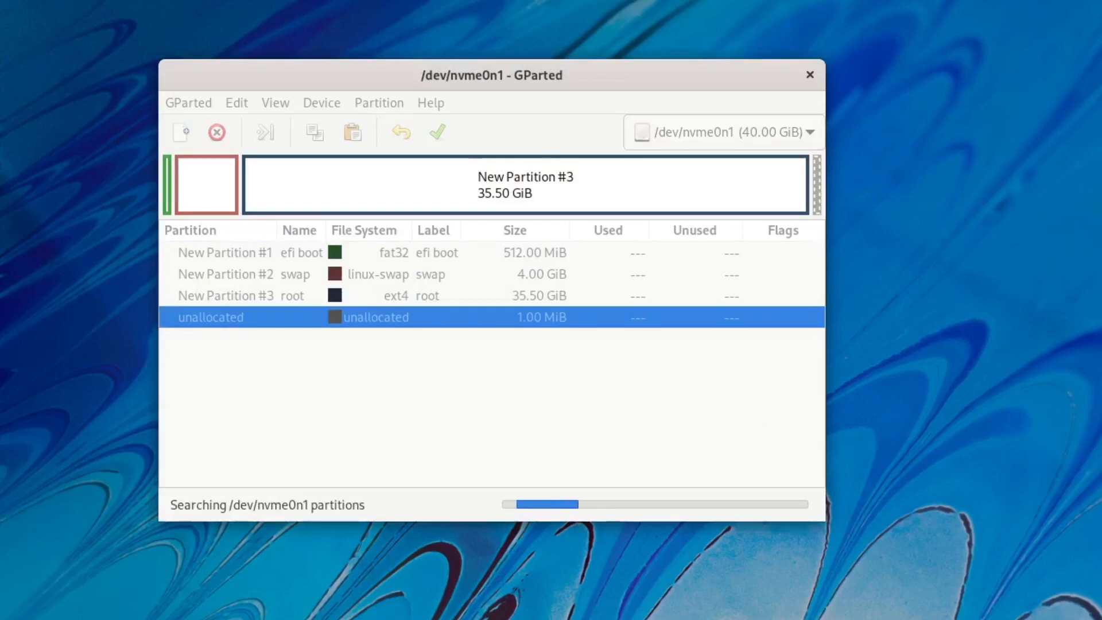
Open the EFI partition's Manage Flags dialog without changes, then close GParted.
{"action": "right_click", "coordinate": [427, 253]}
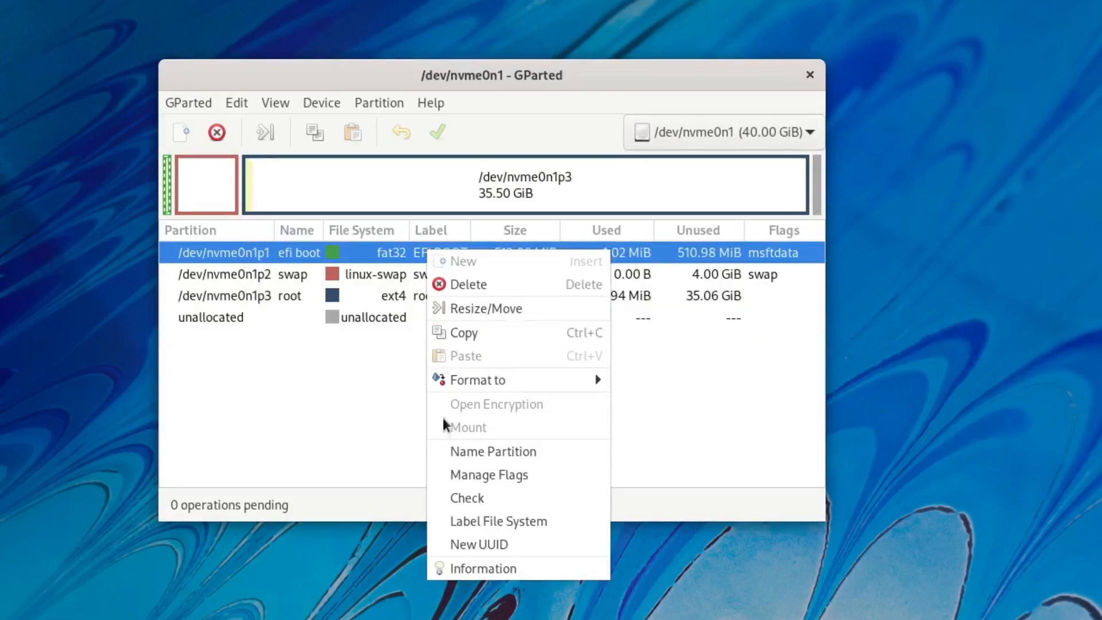
{"action": "left_click", "coordinate": [492, 472]}
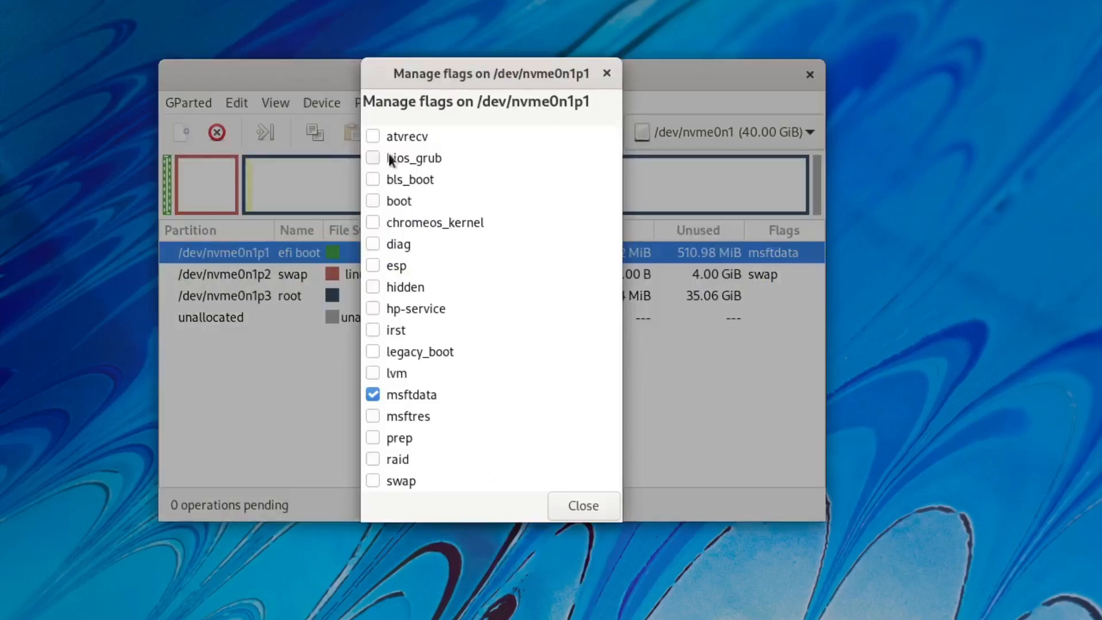
{"action": "left_click", "coordinate": [586, 508]}
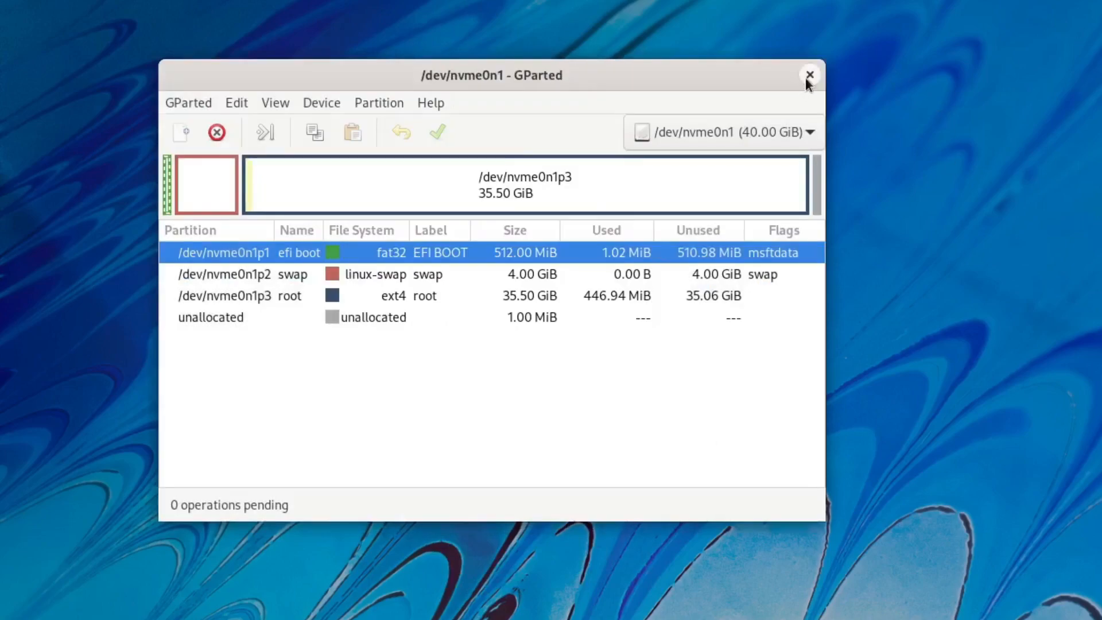
{"action": "left_click", "coordinate": [809, 76]}
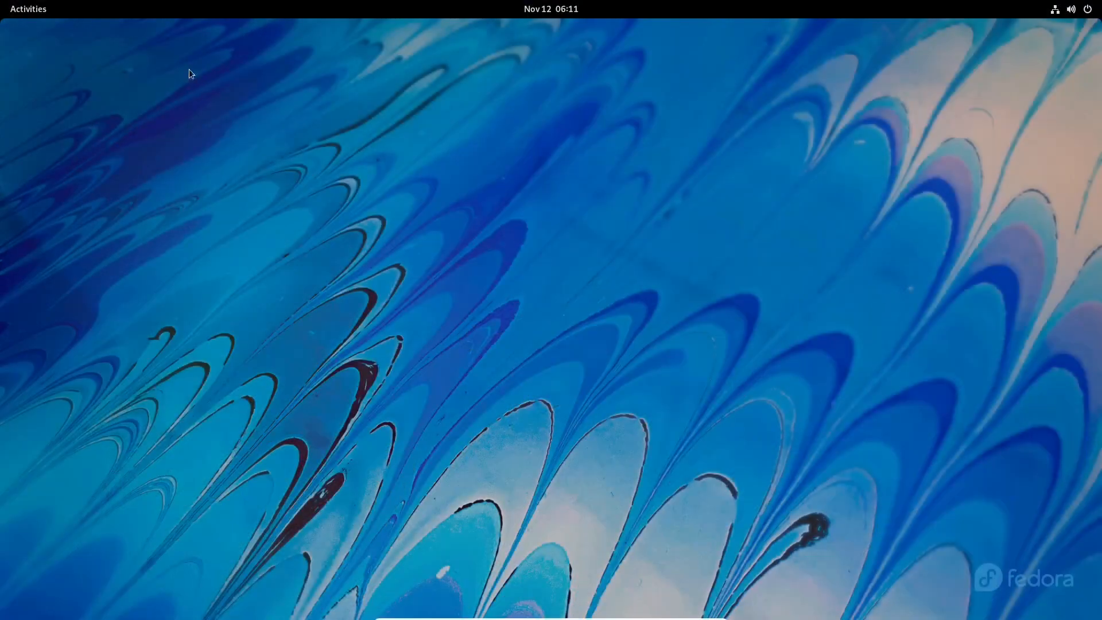
Relaunch GParted from the 'gpa' search and authorize it to run as root.
{"action": "left_click", "coordinate": [23, 9]}
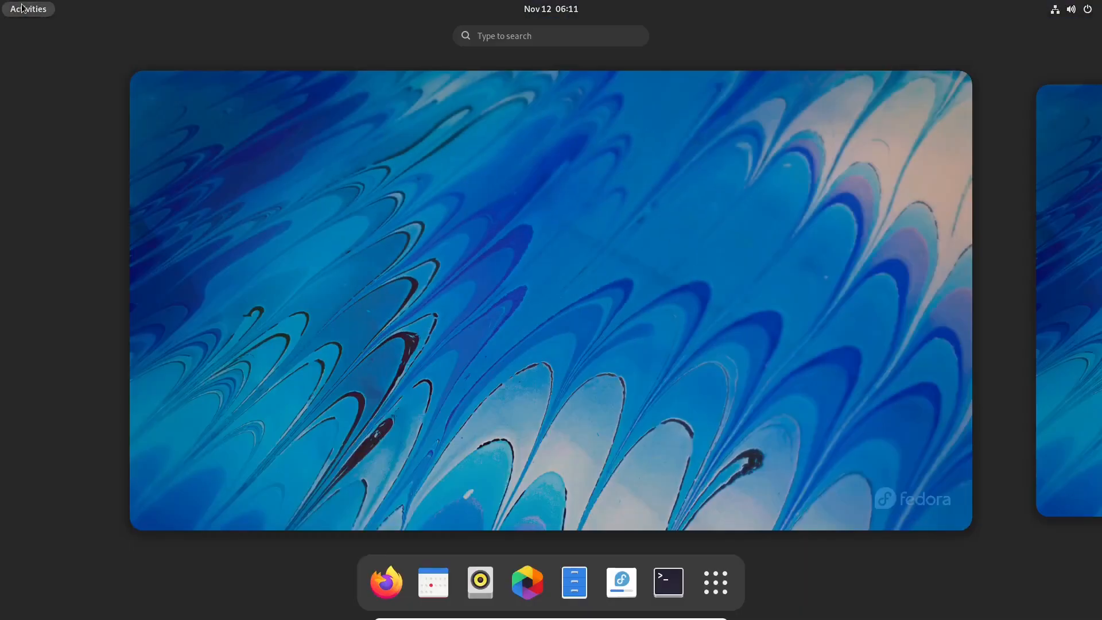
{"action": "type", "text": "gpar"}
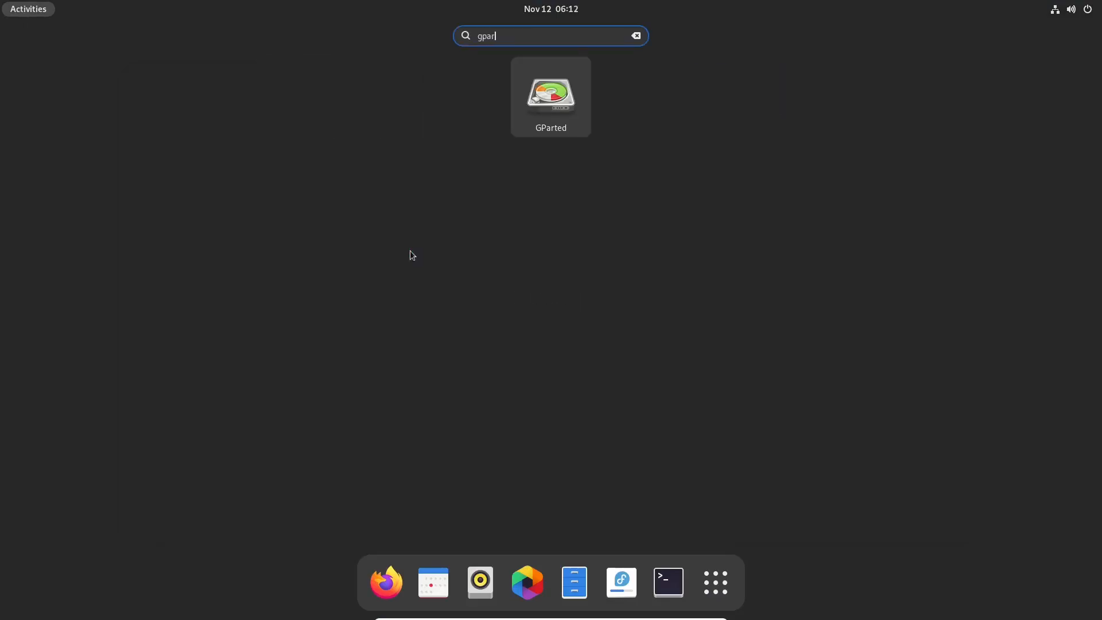
{"action": "key", "text": "Return"}
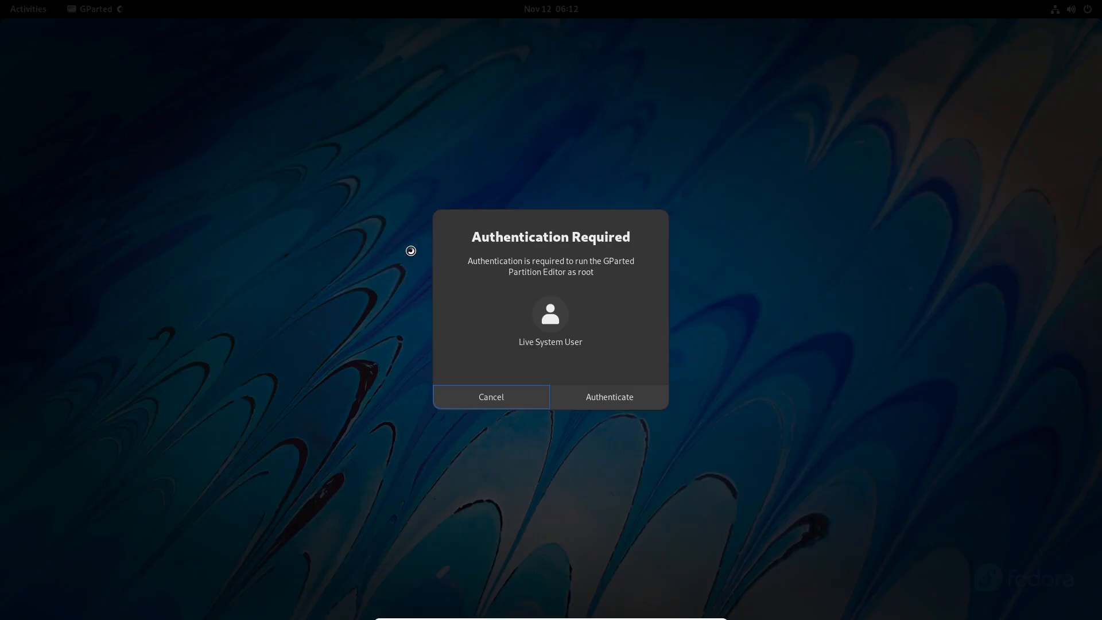
{"action": "left_click", "coordinate": [617, 390]}
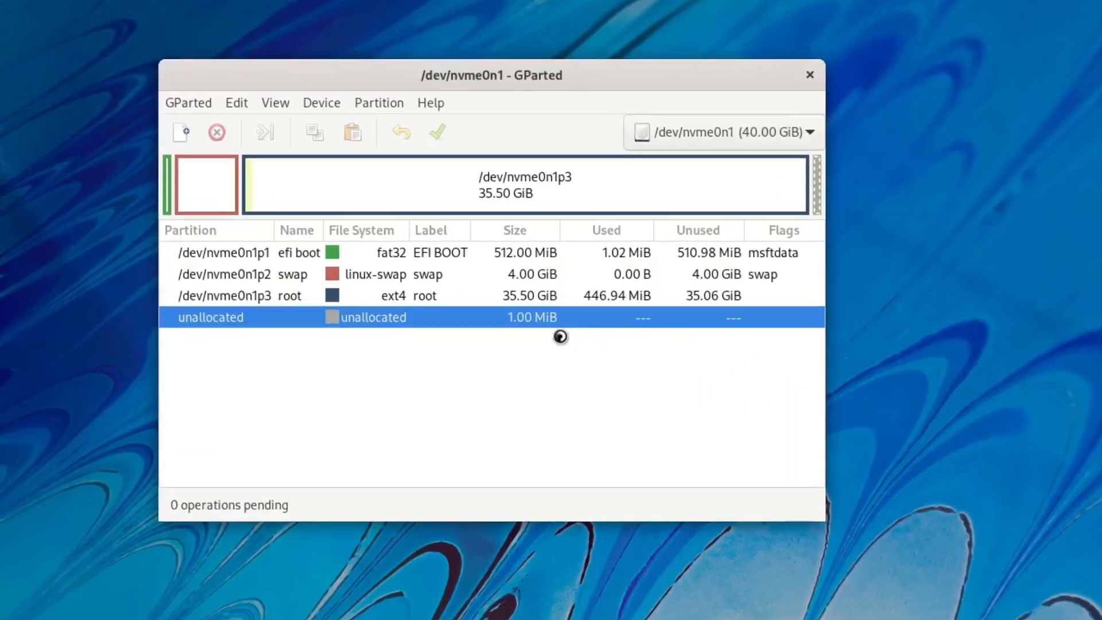
Turn on the boot flag for nvme0n1p1, keeping esp set, then close GParted.
{"action": "right_click", "coordinate": [402, 254]}
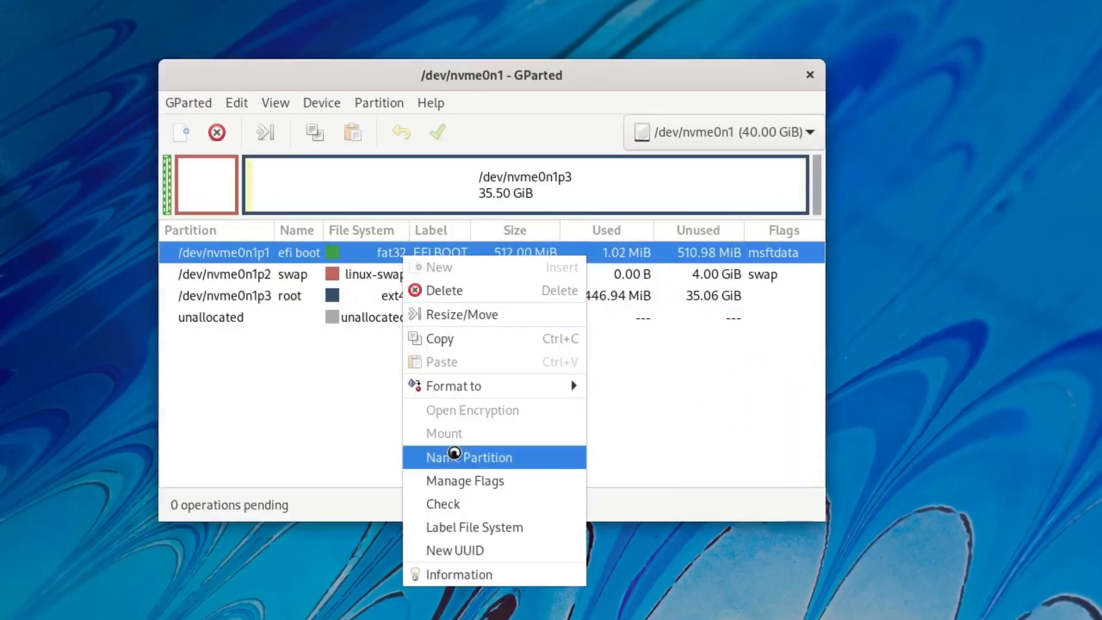
{"action": "left_click", "coordinate": [458, 480]}
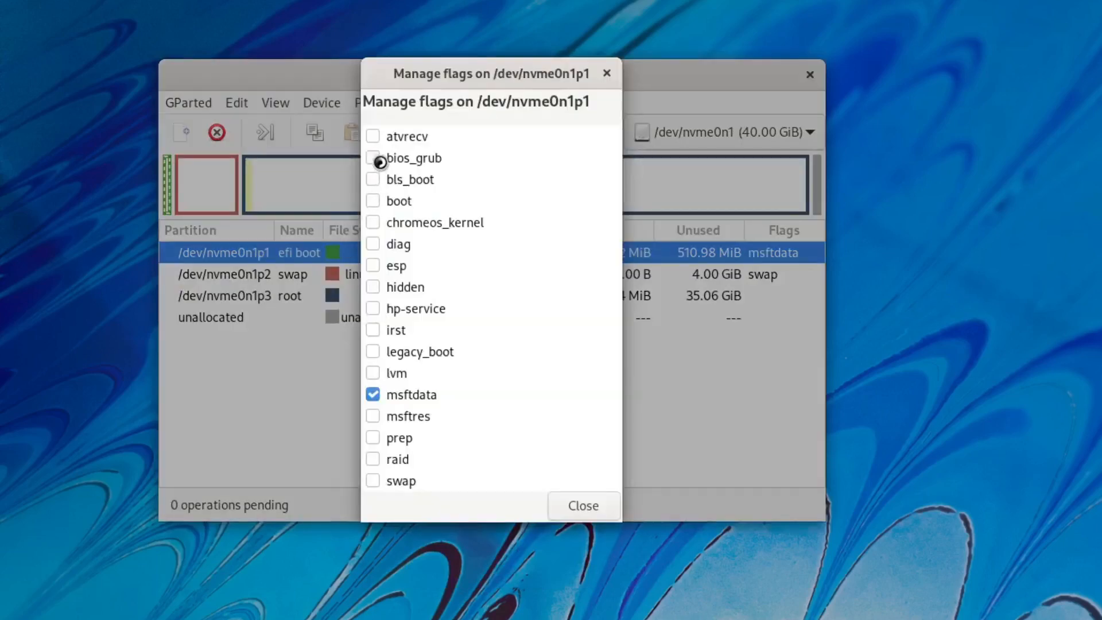
{"action": "left_click", "coordinate": [374, 201]}
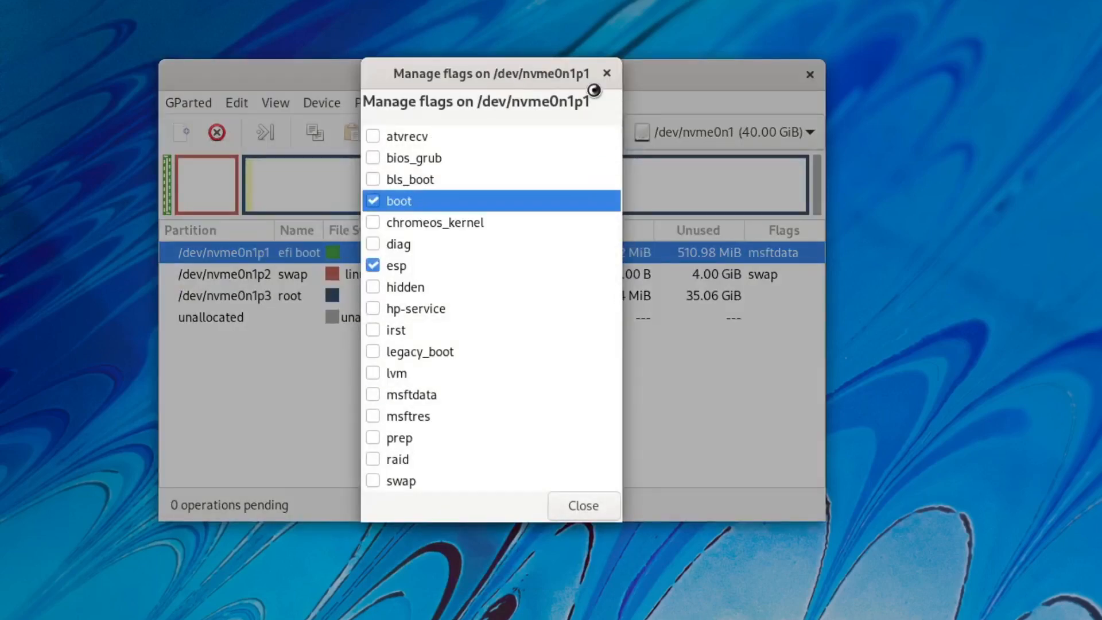
{"action": "left_click", "coordinate": [582, 505]}
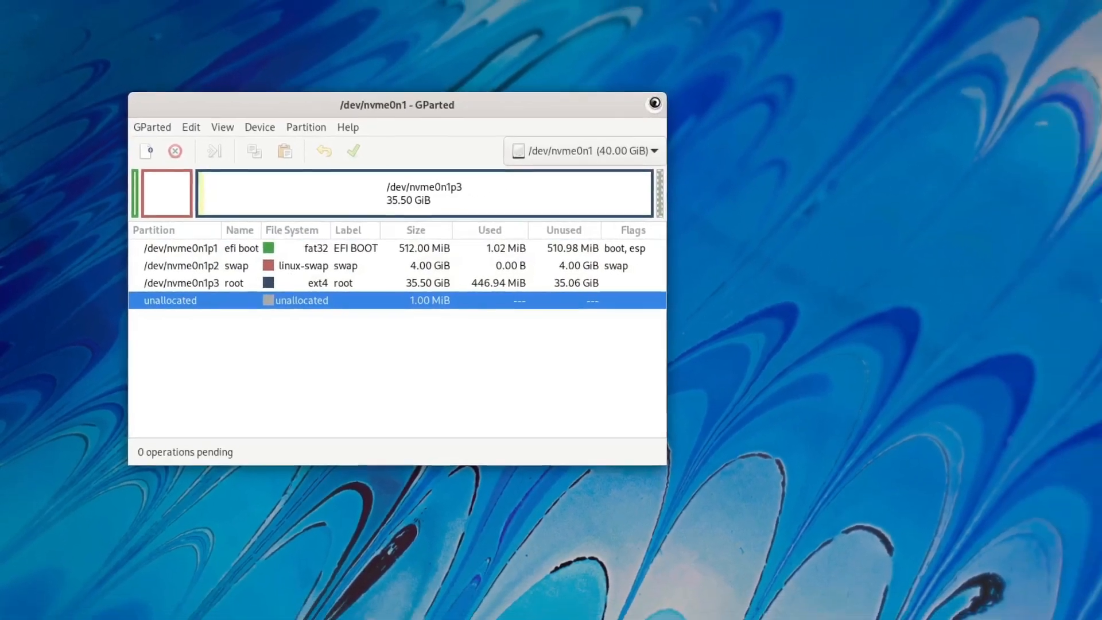
{"action": "left_click", "coordinate": [707, 93]}
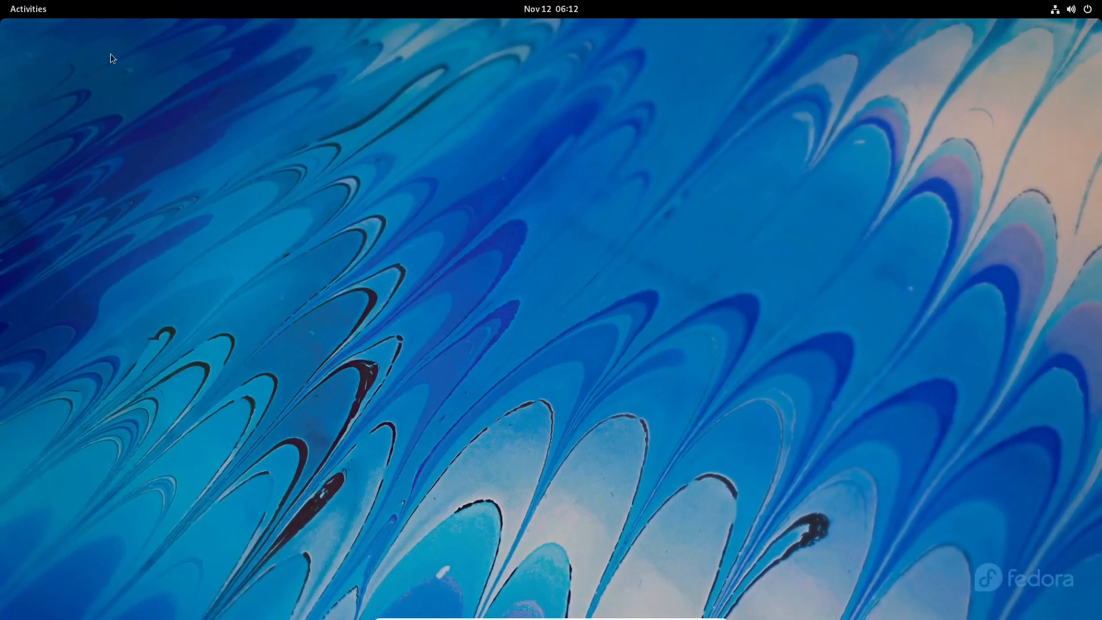
Launch the Fedora installer and continue with English (Australia).
{"action": "key", "text": "super"}
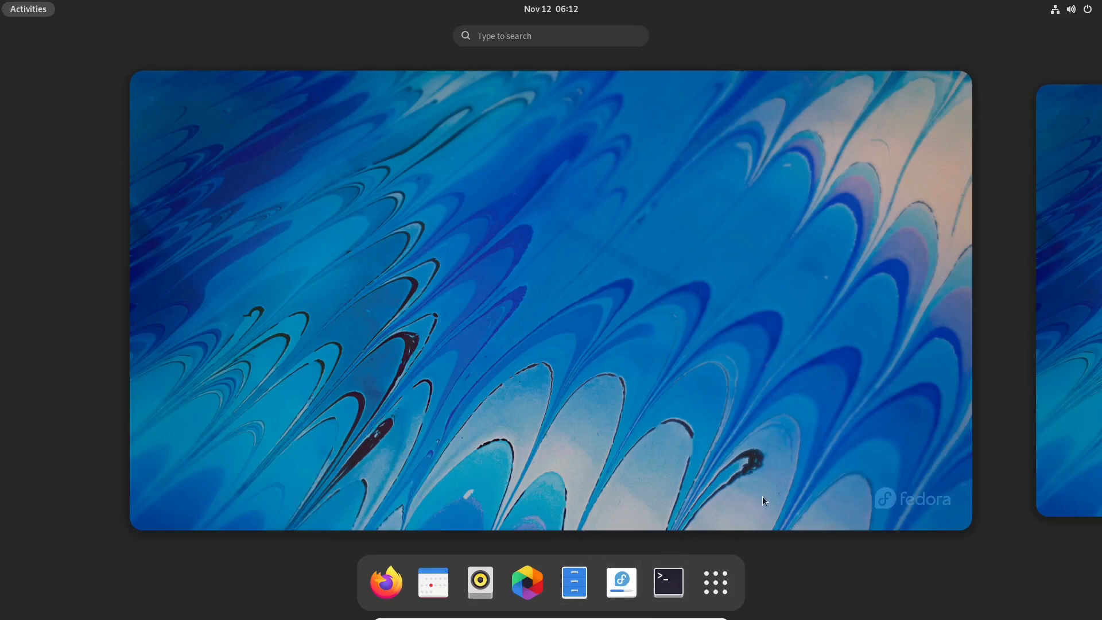
{"action": "left_click", "coordinate": [764, 499]}
{"action": "key", "text": "super"}
{"action": "left_click", "coordinate": [626, 579]}
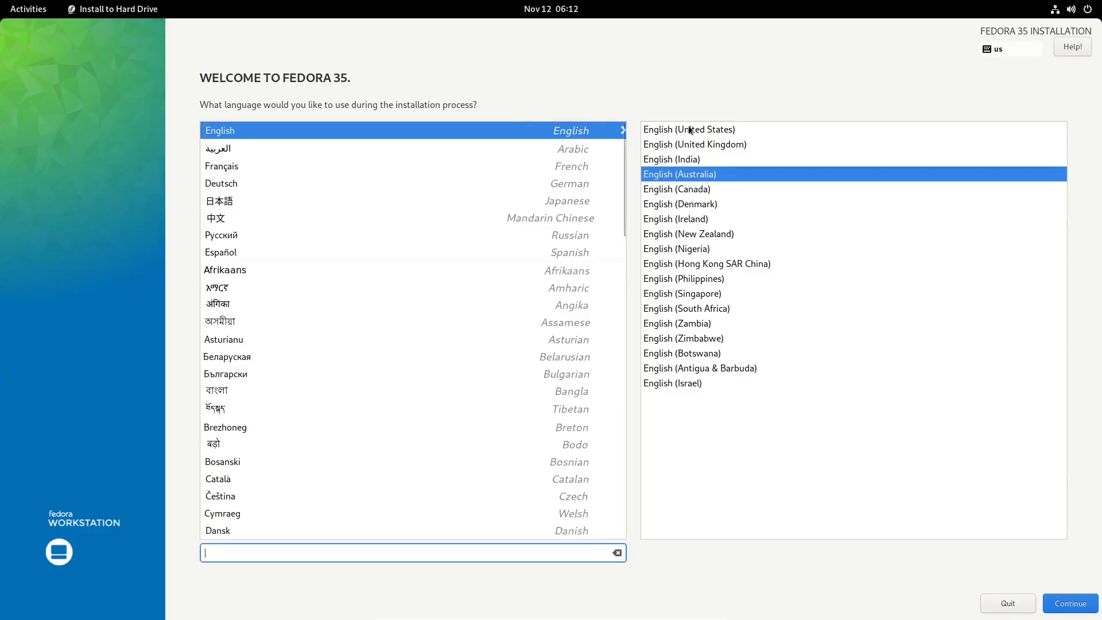
{"action": "left_click", "coordinate": [1079, 604]}
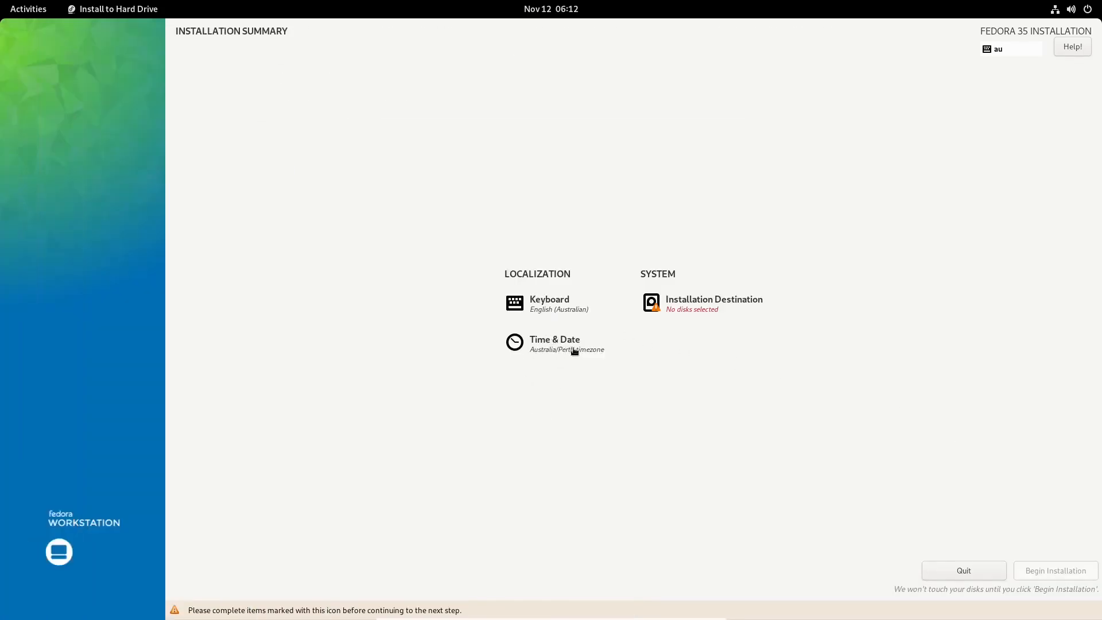
Check the Time & Date settings, then go to Installation Destination.
{"action": "left_click", "coordinate": [555, 349]}
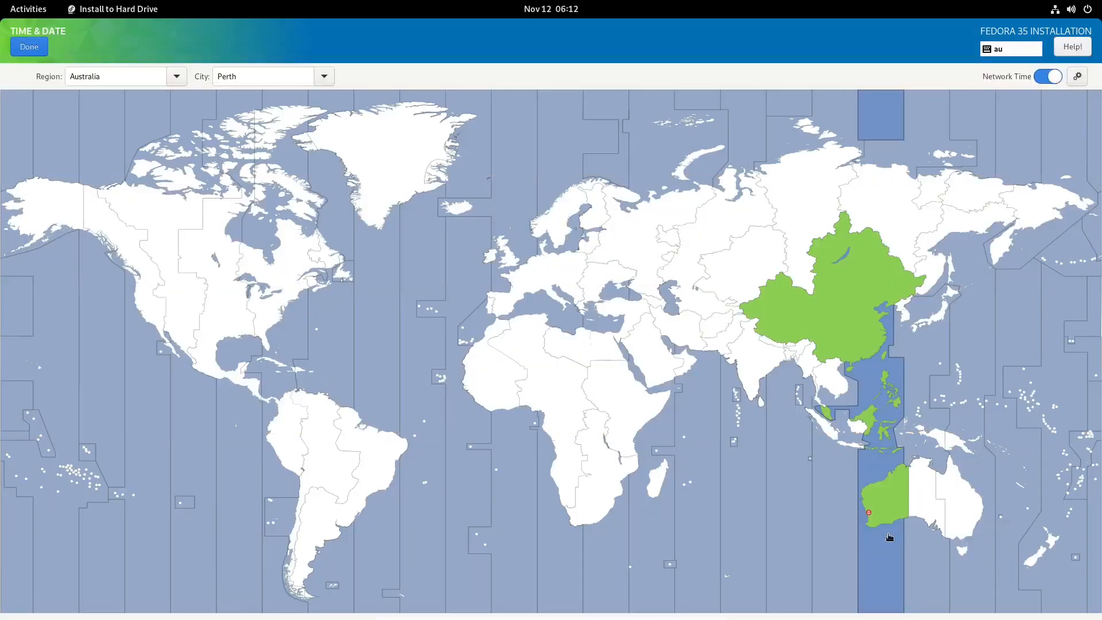
{"action": "left_click", "coordinate": [28, 48]}
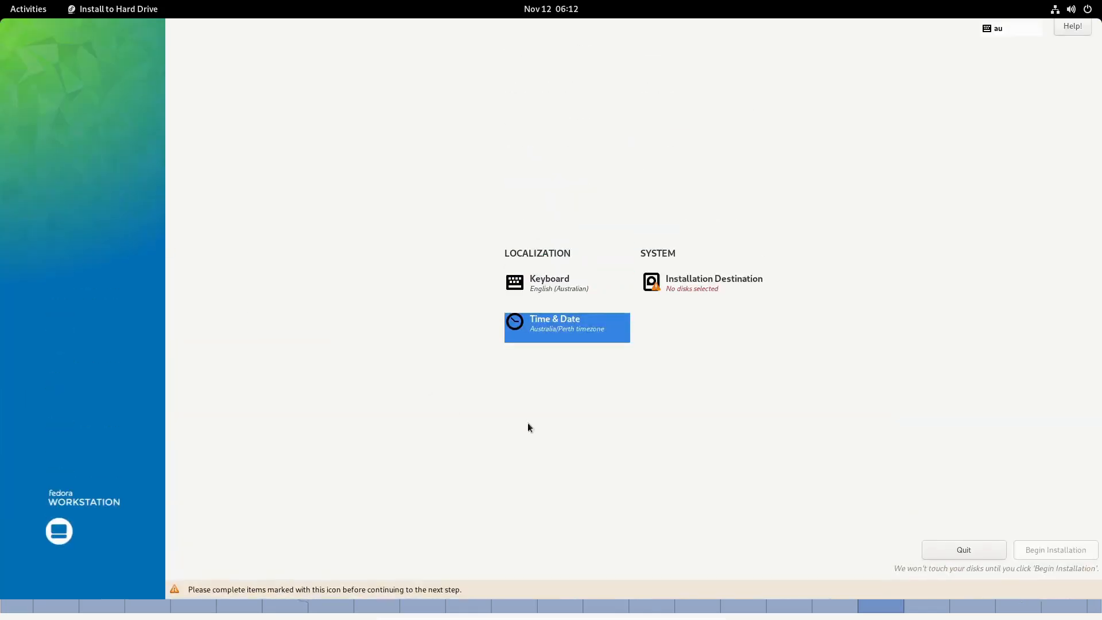
{"action": "left_click", "coordinate": [701, 307]}
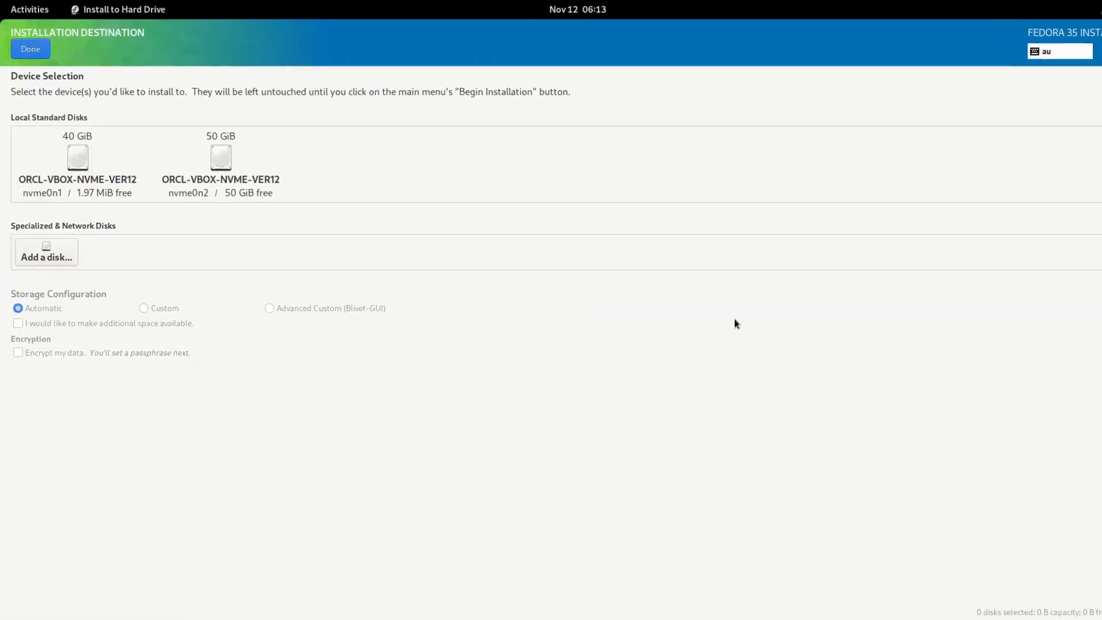
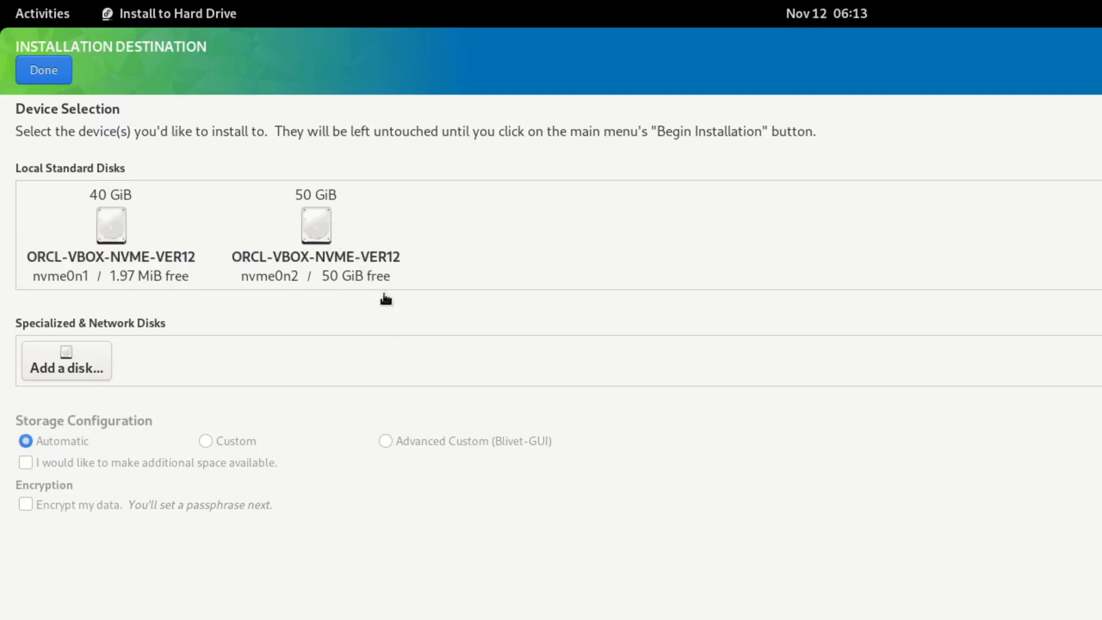
Target the 40 GiB nvme0n1 disk with Custom storage configuration and continue to manual partitioning.
{"action": "left_click", "coordinate": [113, 230]}
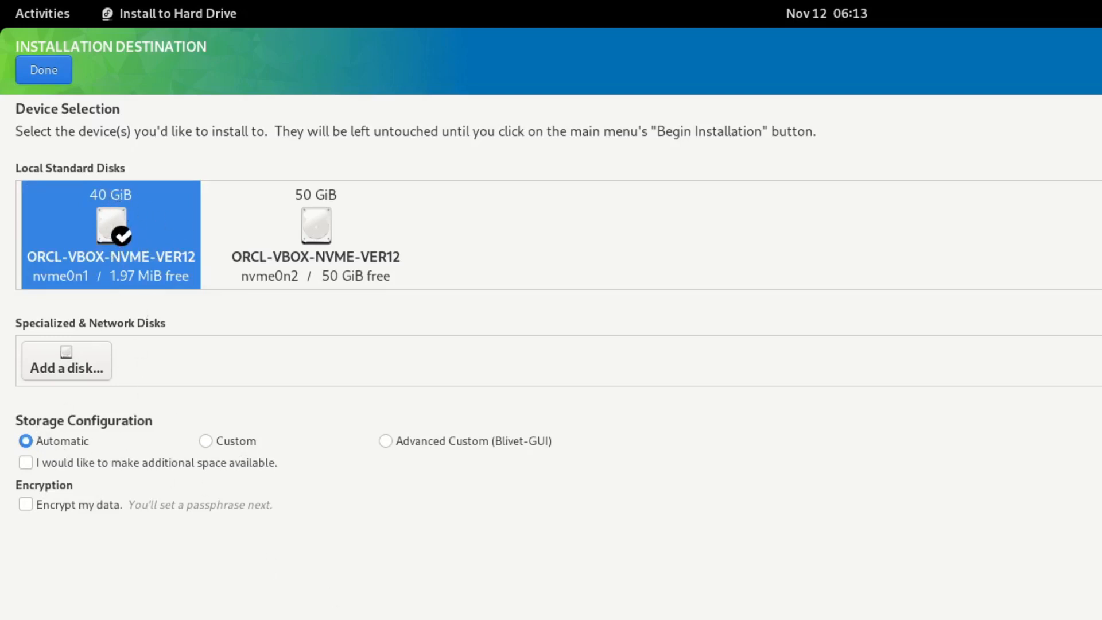
{"action": "left_click", "coordinate": [206, 445]}
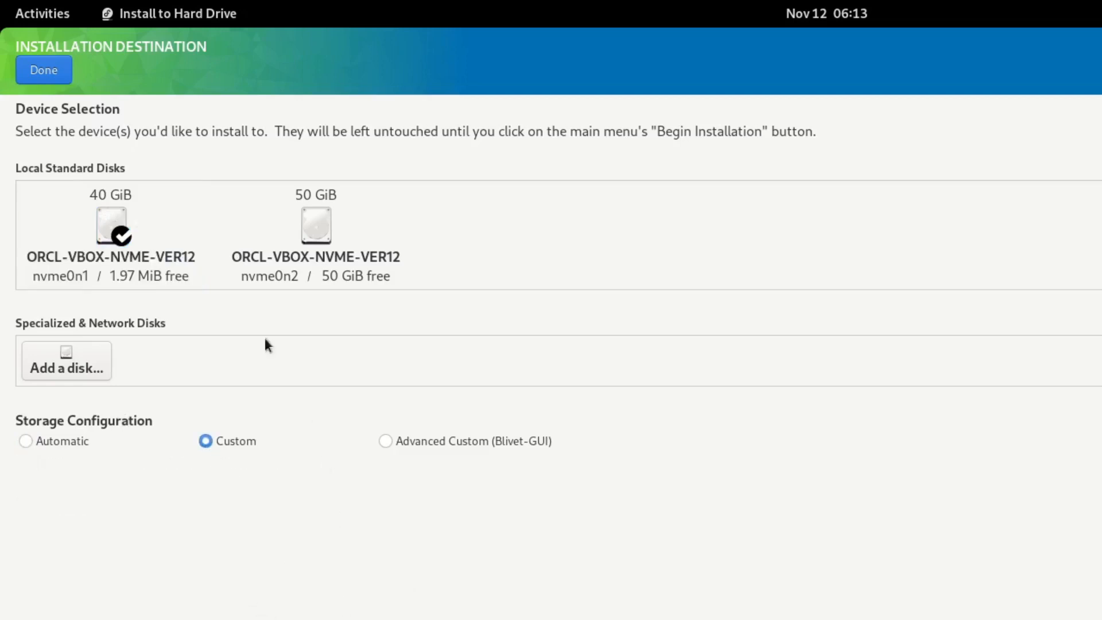
{"action": "left_click", "coordinate": [45, 71]}
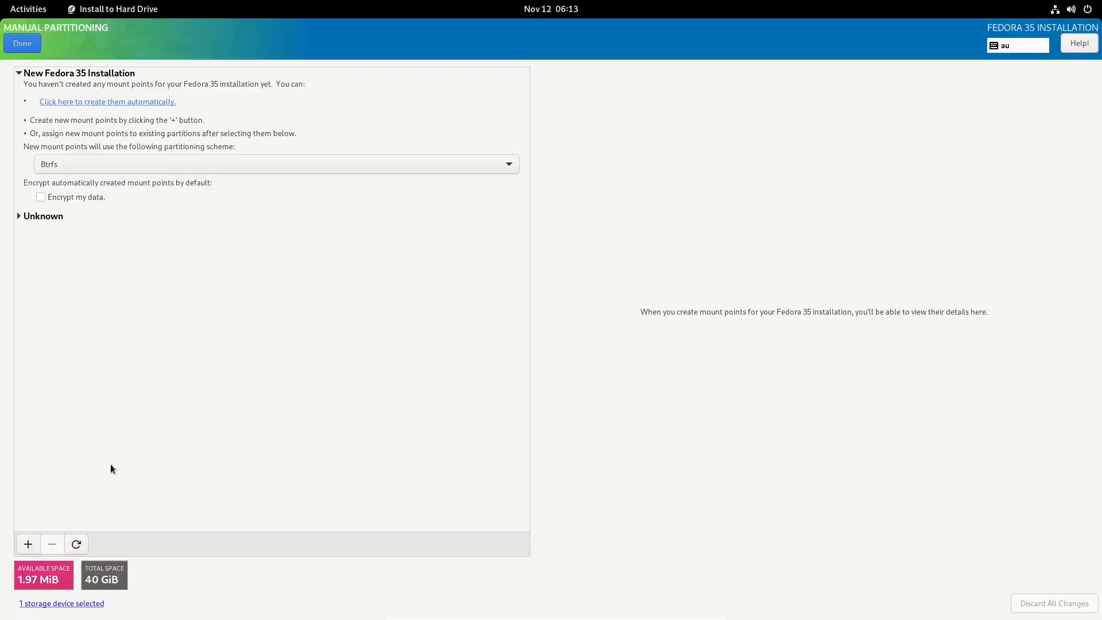
Expand the disk's existing partitions and change the partitioning scheme from Btrfs to Standard Partition.
{"action": "left_click", "coordinate": [19, 216]}
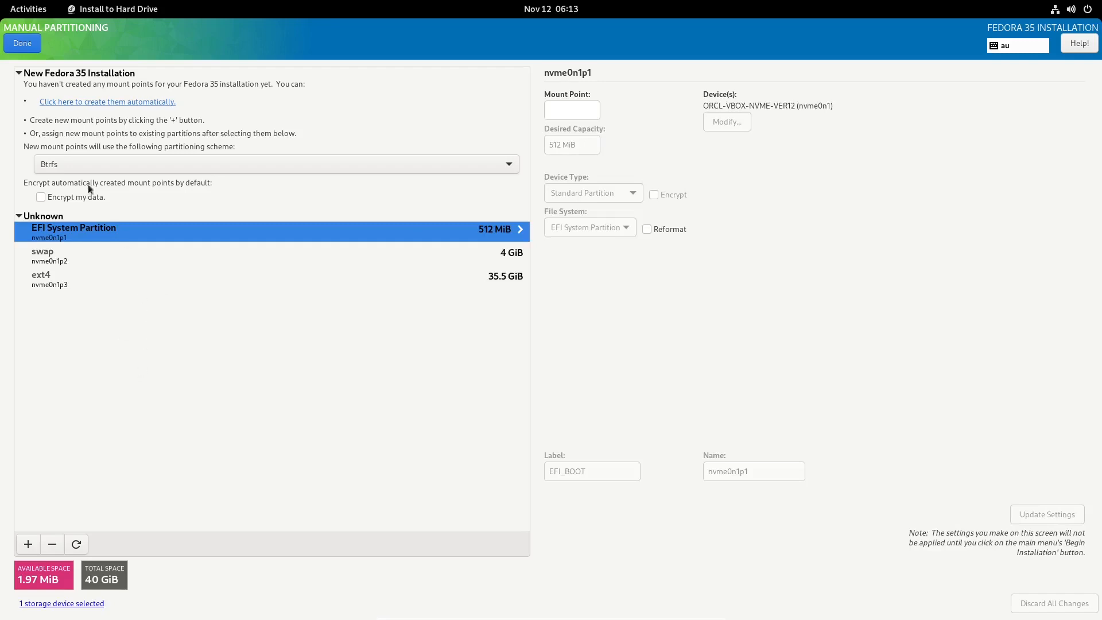
{"action": "left_click", "coordinate": [494, 167]}
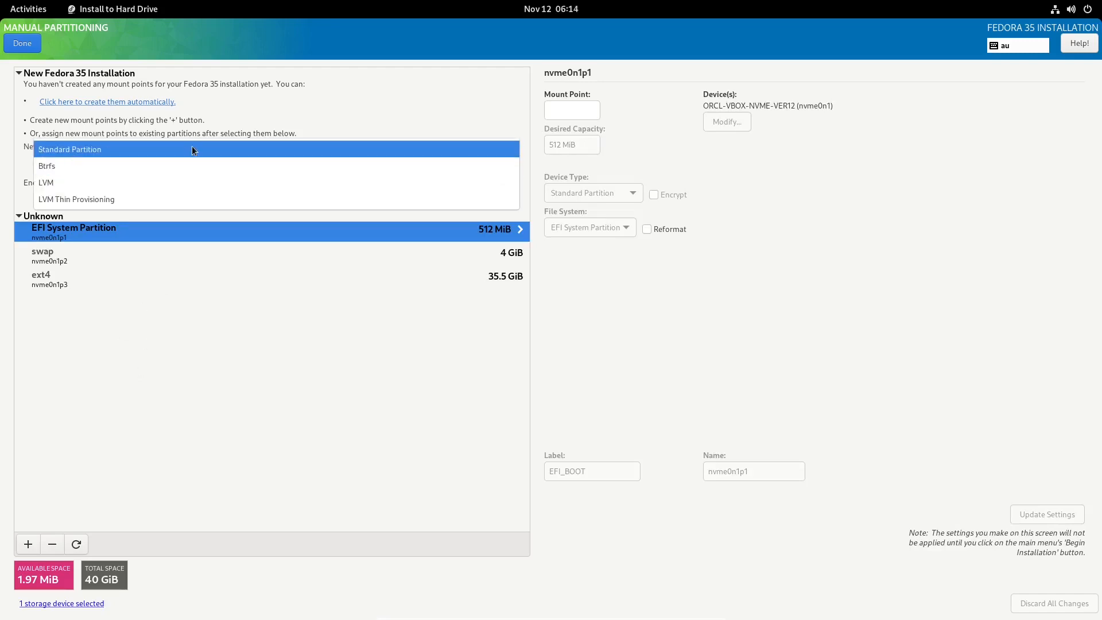
{"action": "left_click", "coordinate": [82, 150]}
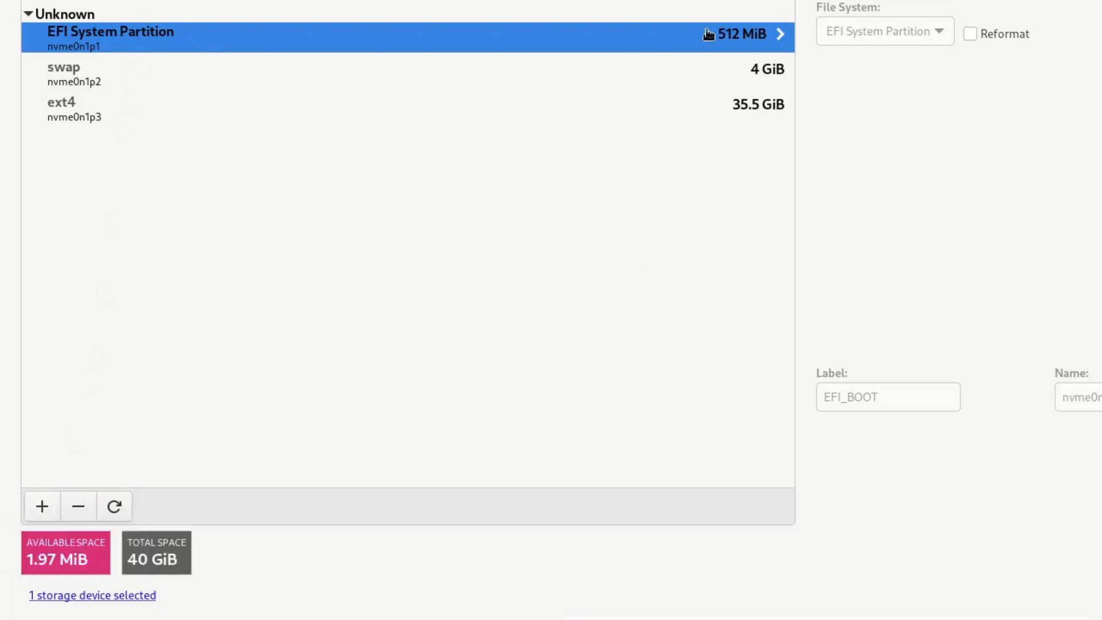
Try adding a /boot/efi mount point, then select the EFI System Partition row.
{"action": "left_click", "coordinate": [43, 507]}
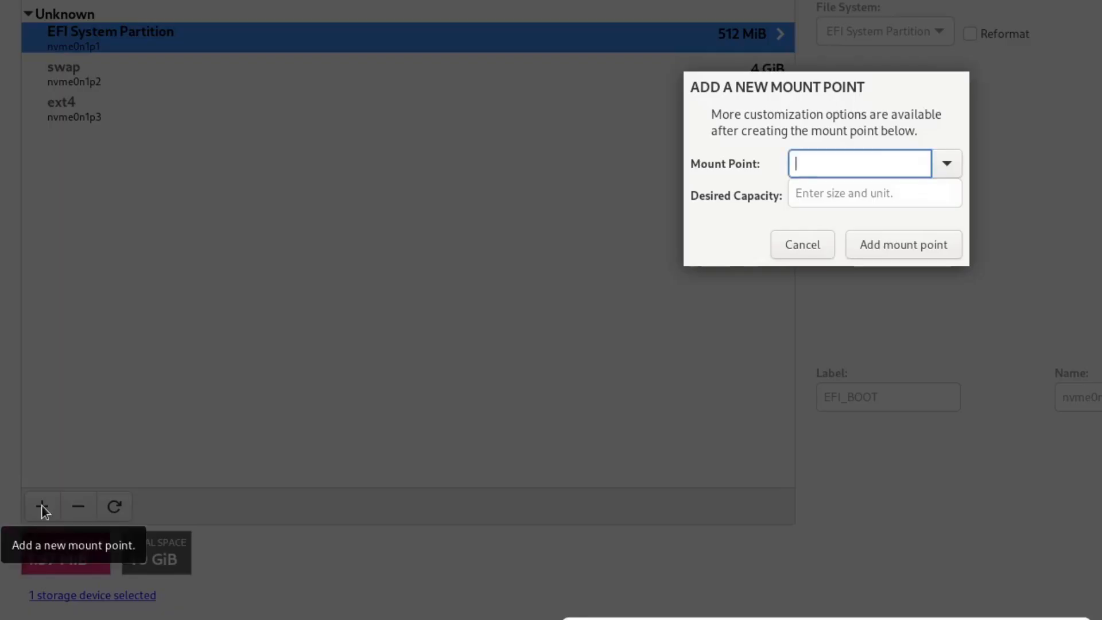
{"action": "left_click", "coordinate": [949, 164]}
{"action": "left_click", "coordinate": [873, 245]}
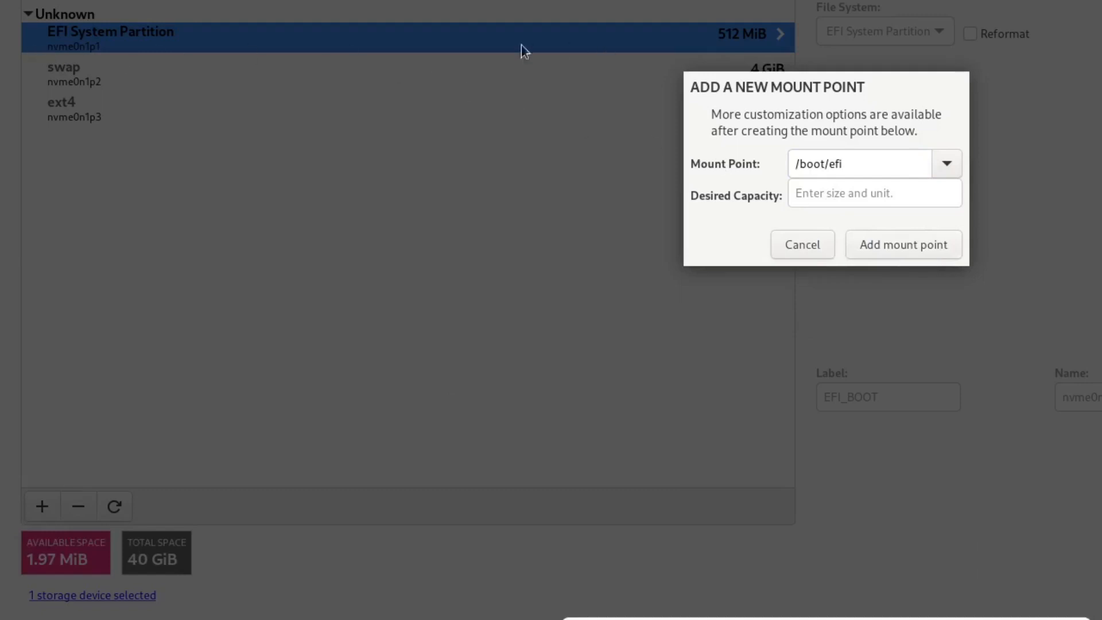
{"action": "left_click", "coordinate": [894, 243]}
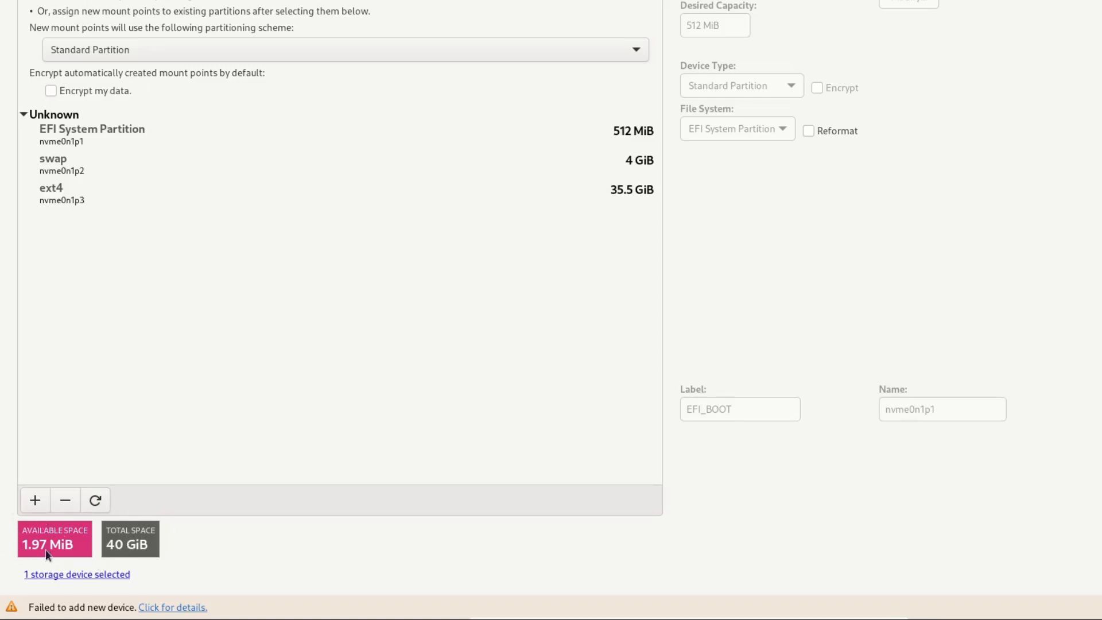
{"action": "left_click", "coordinate": [76, 133]}
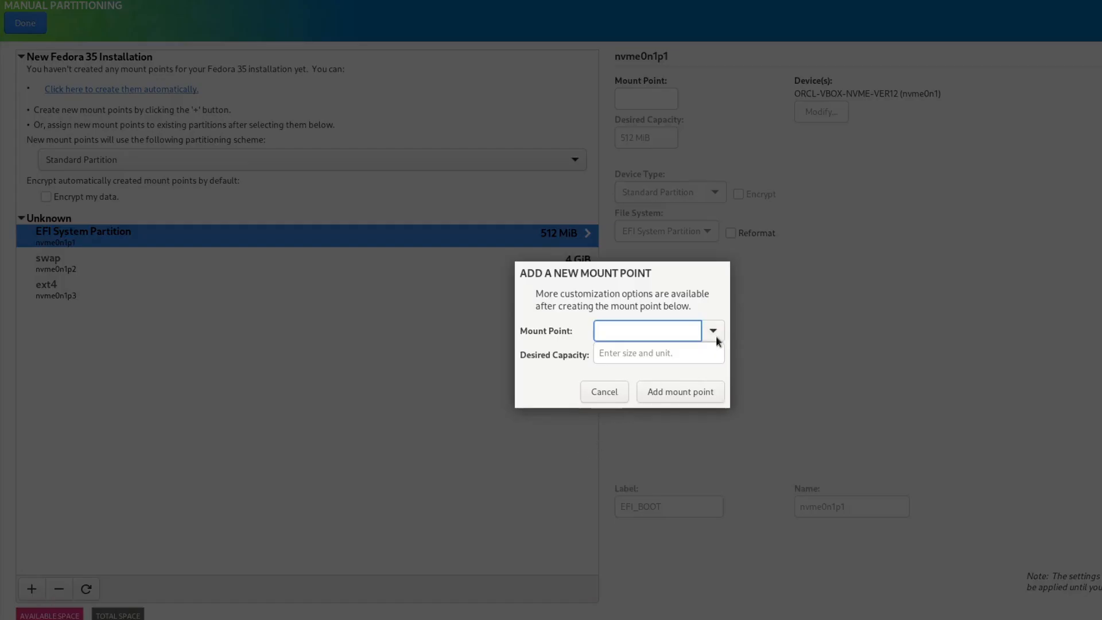
Try adding a / mount point with a desired capacity of 512m.
{"action": "left_click", "coordinate": [714, 333]}
{"action": "left_click", "coordinate": [634, 358]}
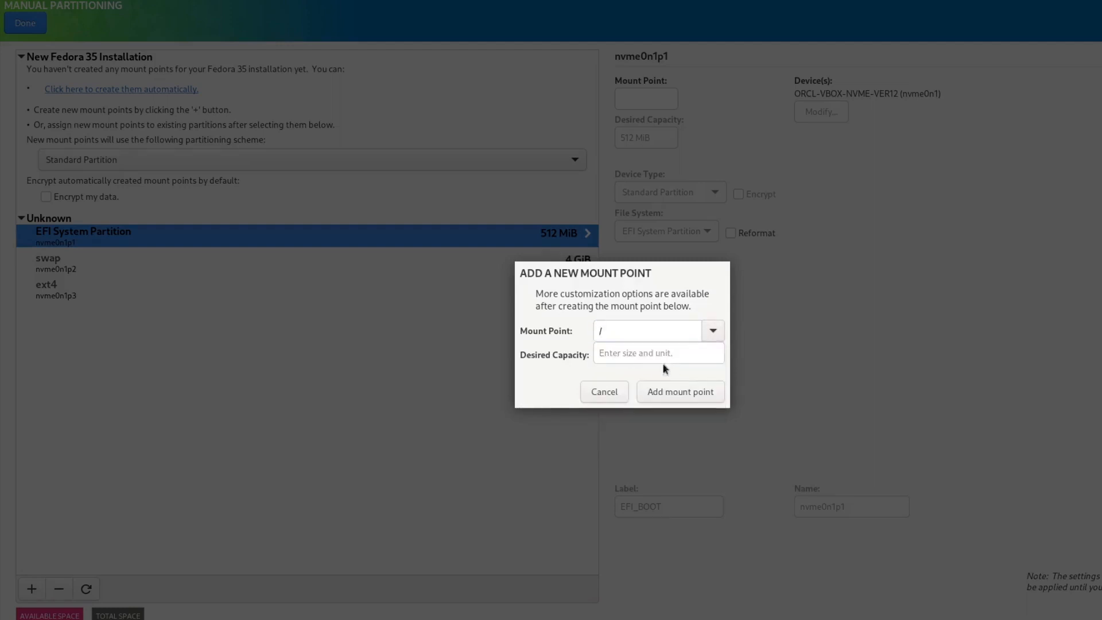
{"action": "left_click", "coordinate": [628, 353]}
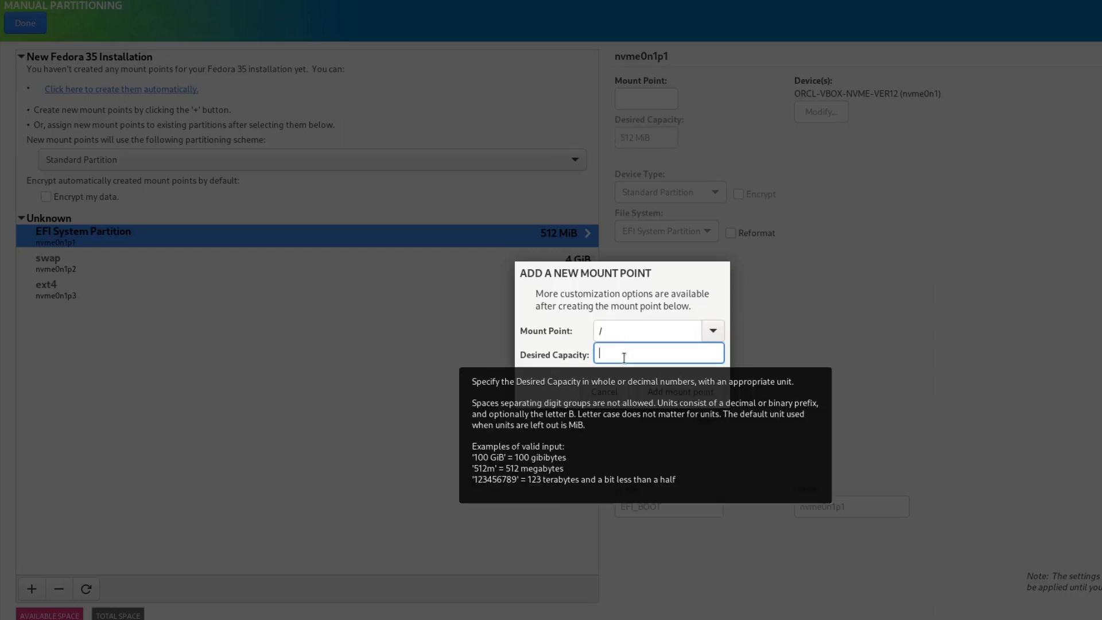
{"action": "type", "text": "512"}
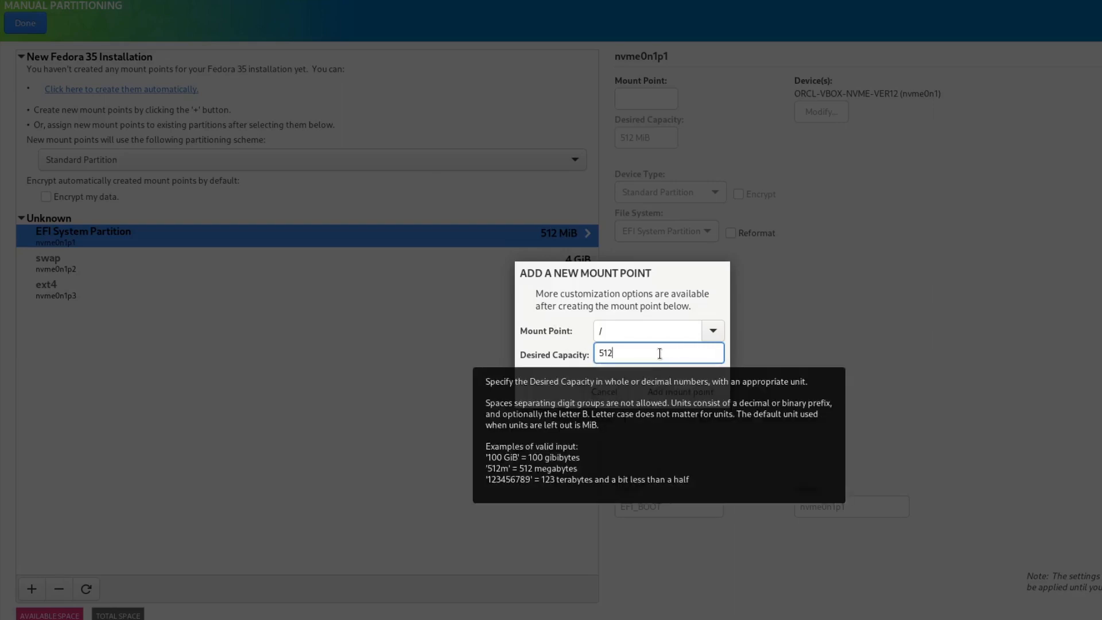
{"action": "type", "text": "m"}
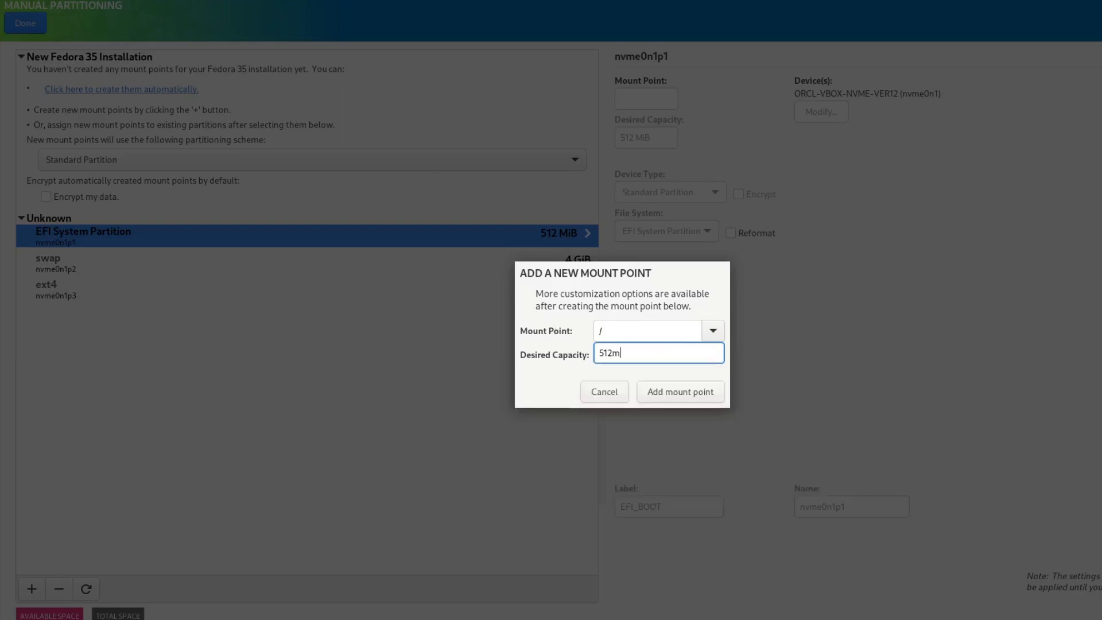
{"action": "left_click", "coordinate": [671, 393]}
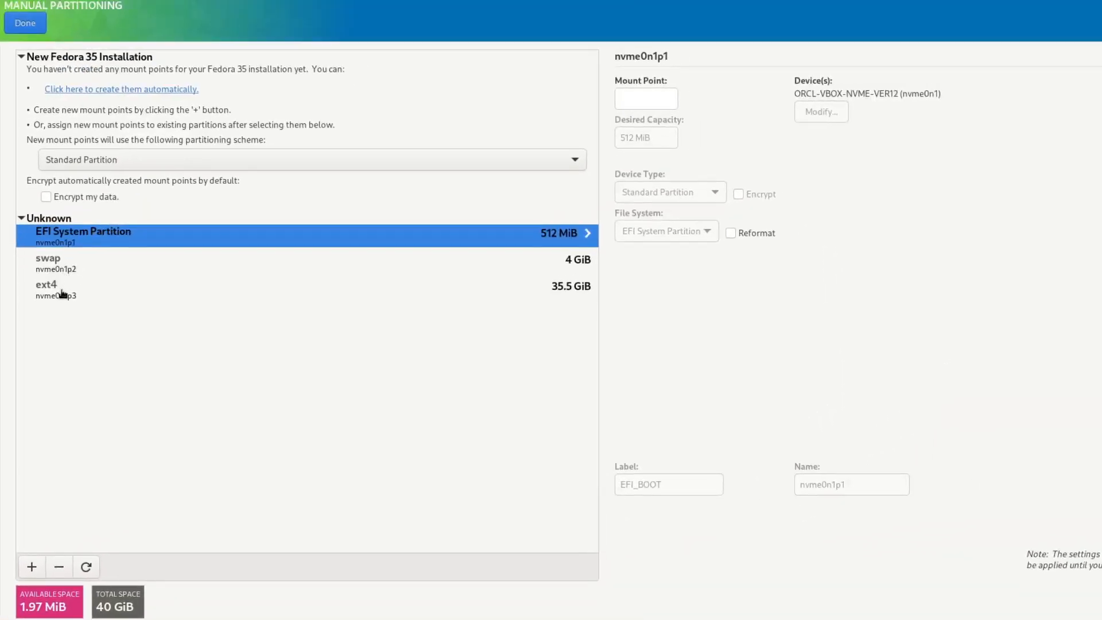
Select the ext4 partition and try adding a / mount point of 35.5GiB.
{"action": "left_click", "coordinate": [64, 293]}
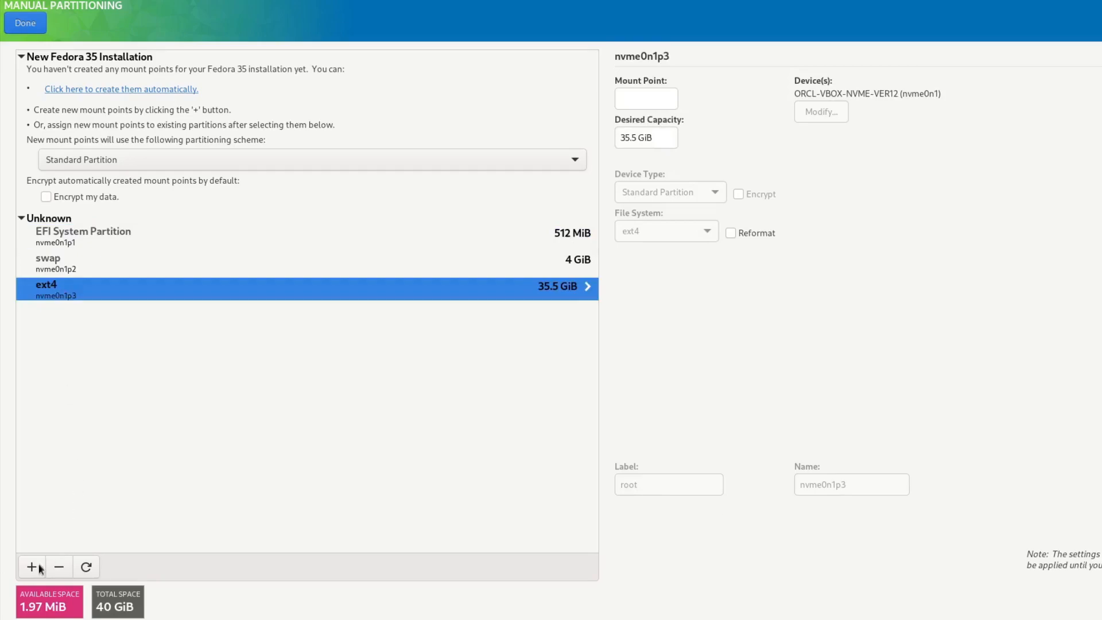
{"action": "left_click", "coordinate": [32, 567]}
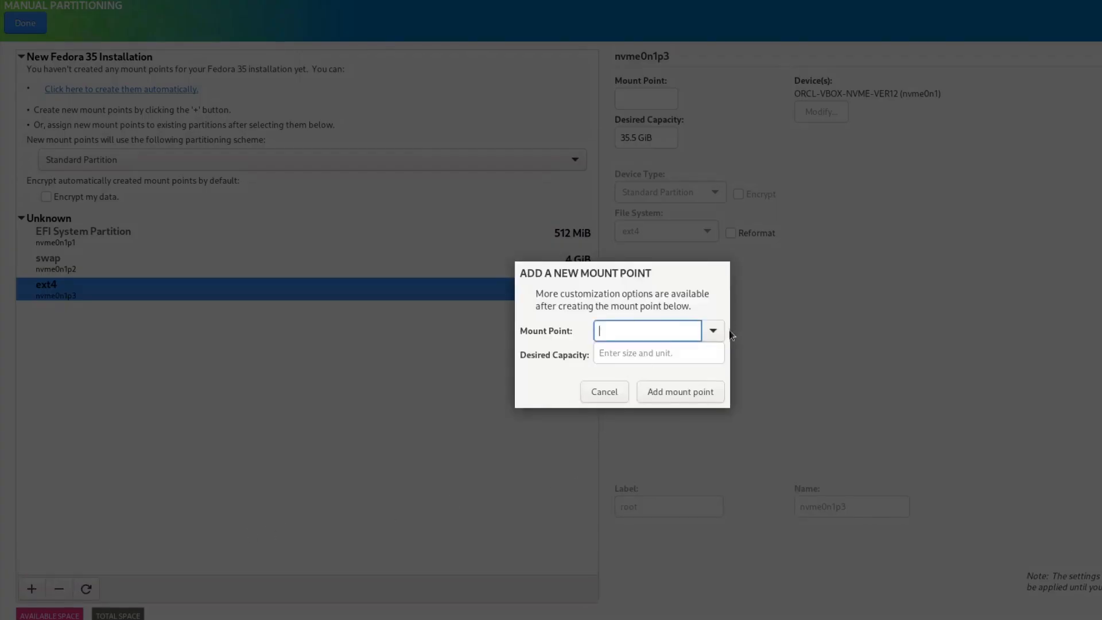
{"action": "left_click", "coordinate": [713, 331]}
{"action": "left_click", "coordinate": [647, 361]}
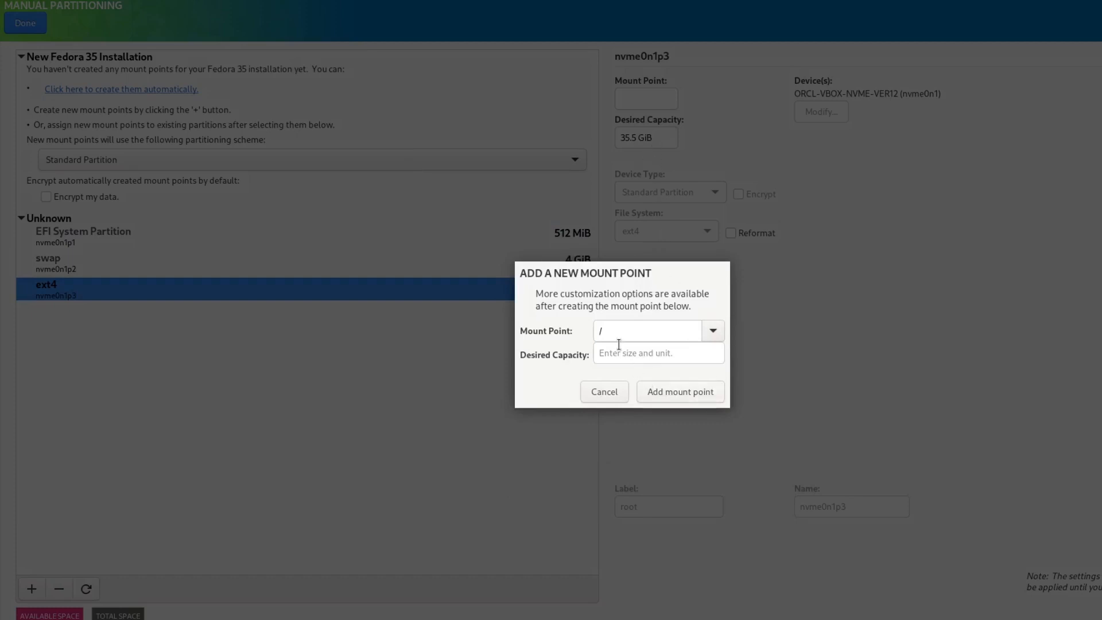
{"action": "left_click", "coordinate": [621, 353]}
{"action": "type", "text": "35.5"}
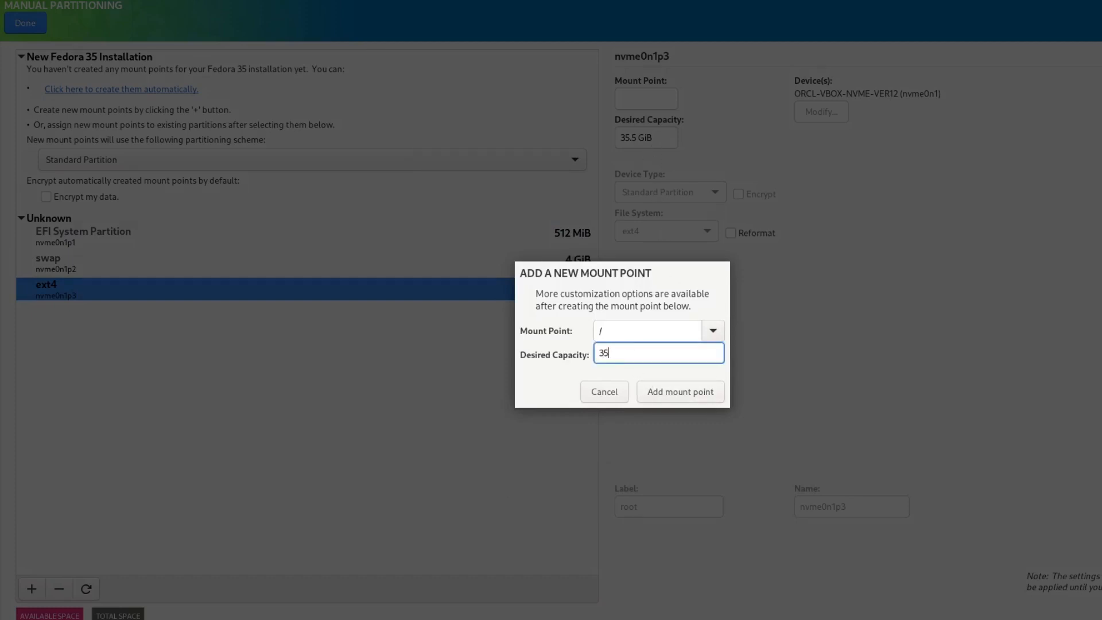
{"action": "type", "text": "GiB"}
{"action": "left_click", "coordinate": [651, 392]}
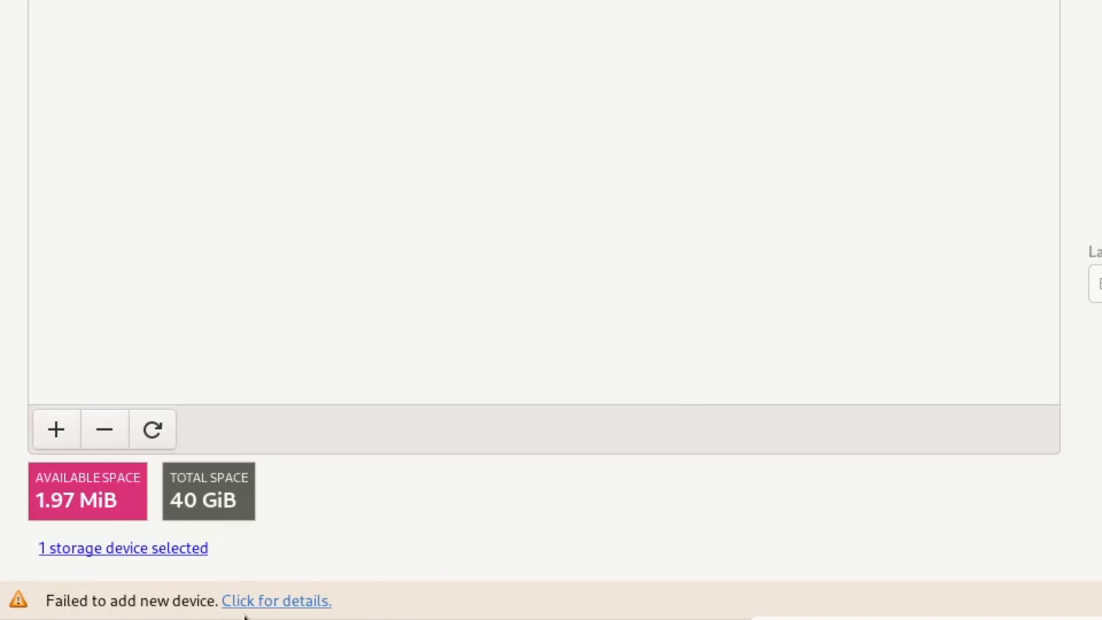
Read the 'unable to allocate requested partition scheme' details, dismiss them, and launch GNOME Disks.
{"action": "left_click", "coordinate": [283, 604]}
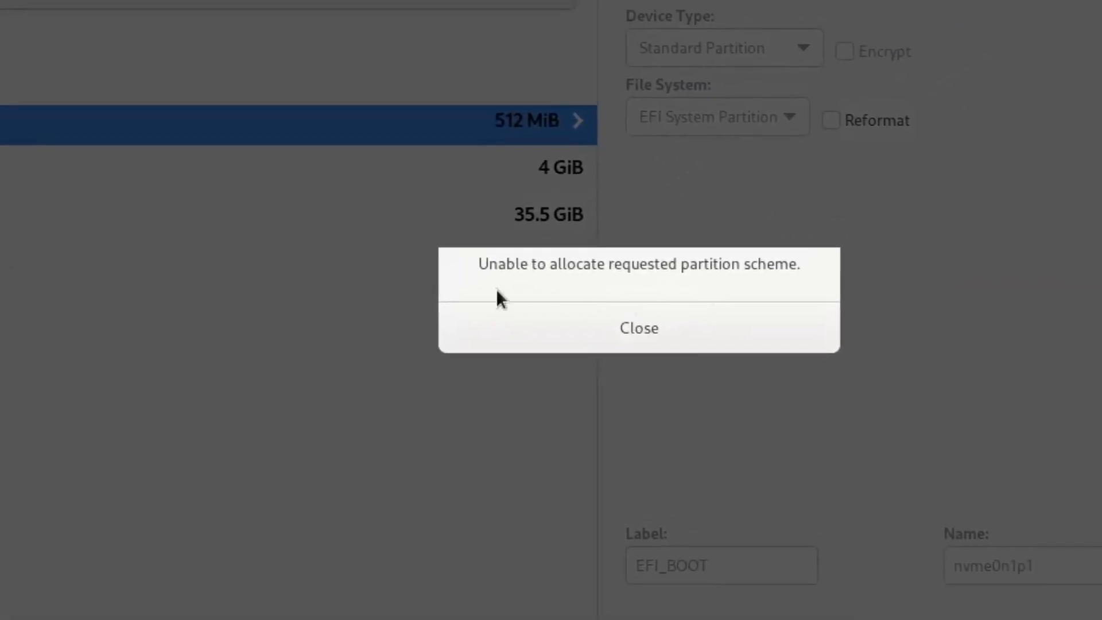
{"action": "left_click", "coordinate": [660, 329]}
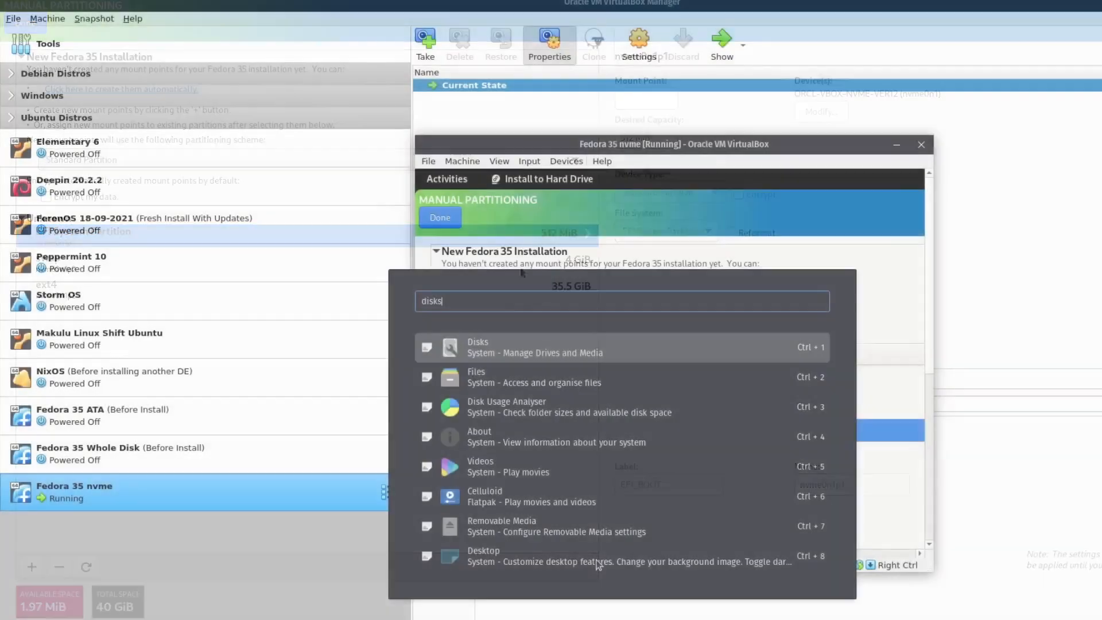
{"action": "key", "text": "Return"}
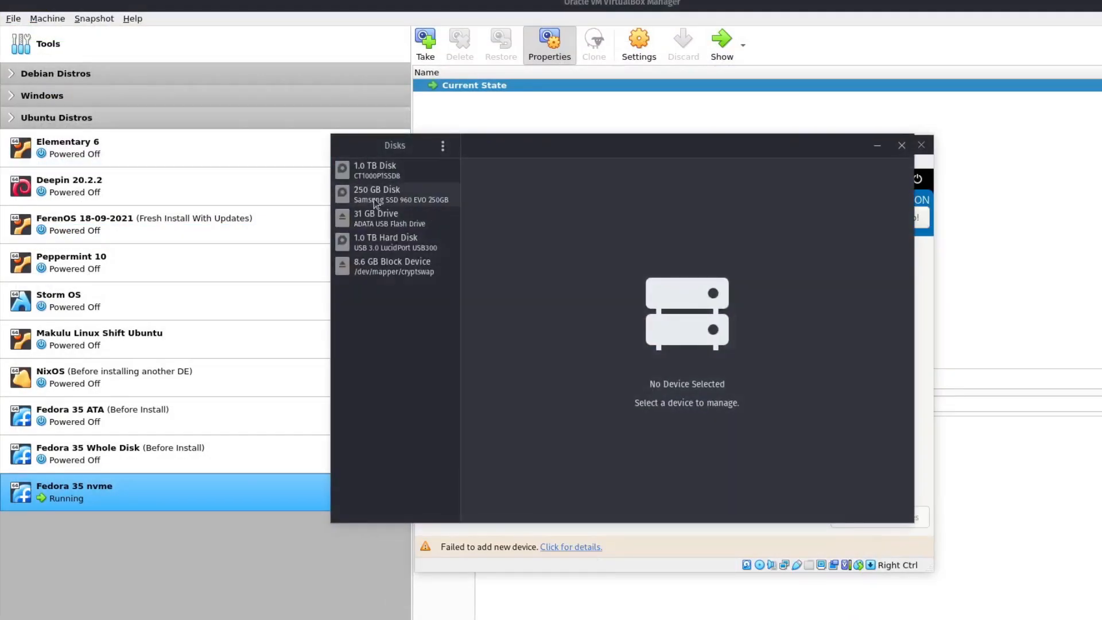
Review the host's 250 GB disk EFI, swap and ext4 volumes, then close Disks.
{"action": "left_click", "coordinate": [374, 197]}
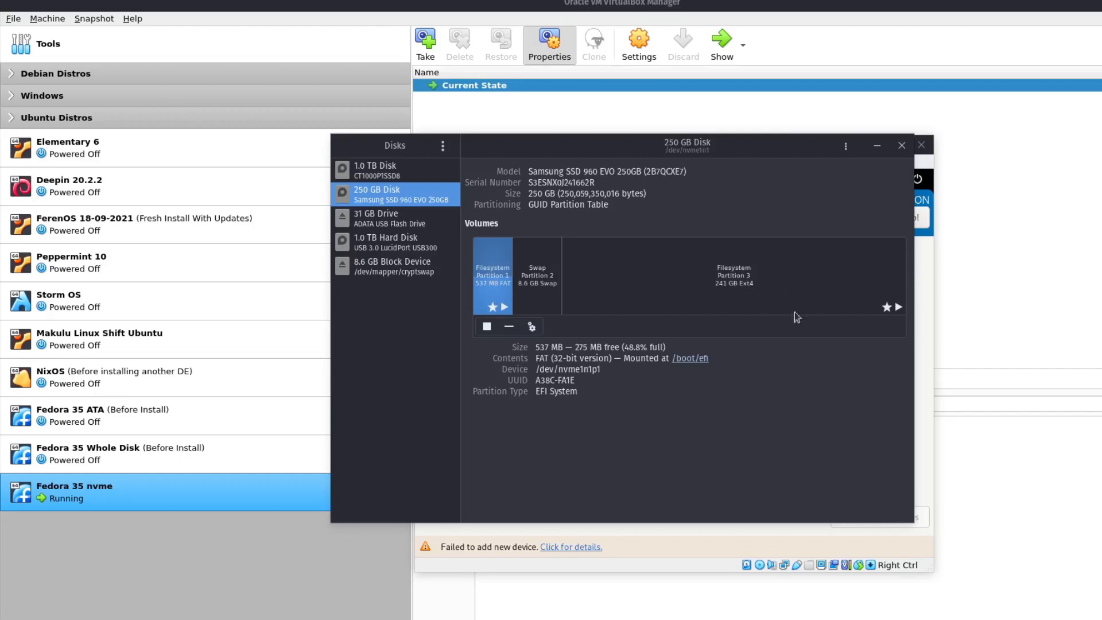
{"action": "left_click", "coordinate": [900, 158]}
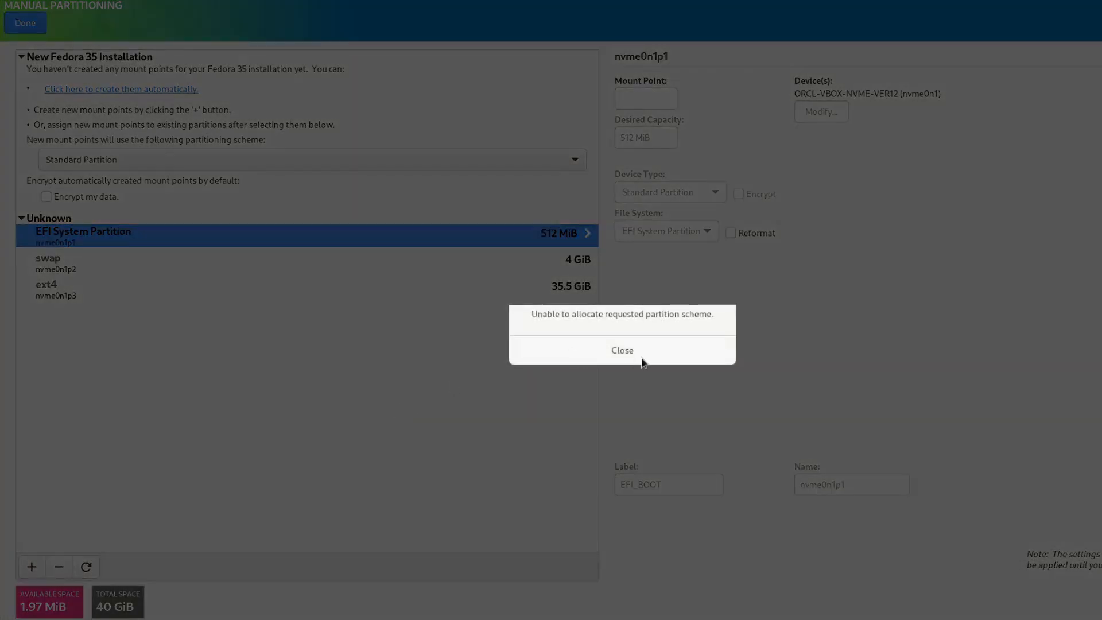
Dismiss the error, keep Standard Partition, and mount the EFI System Partition at /boot/efi.
{"action": "left_click", "coordinate": [643, 362]}
{"action": "left_click", "coordinate": [100, 158]}
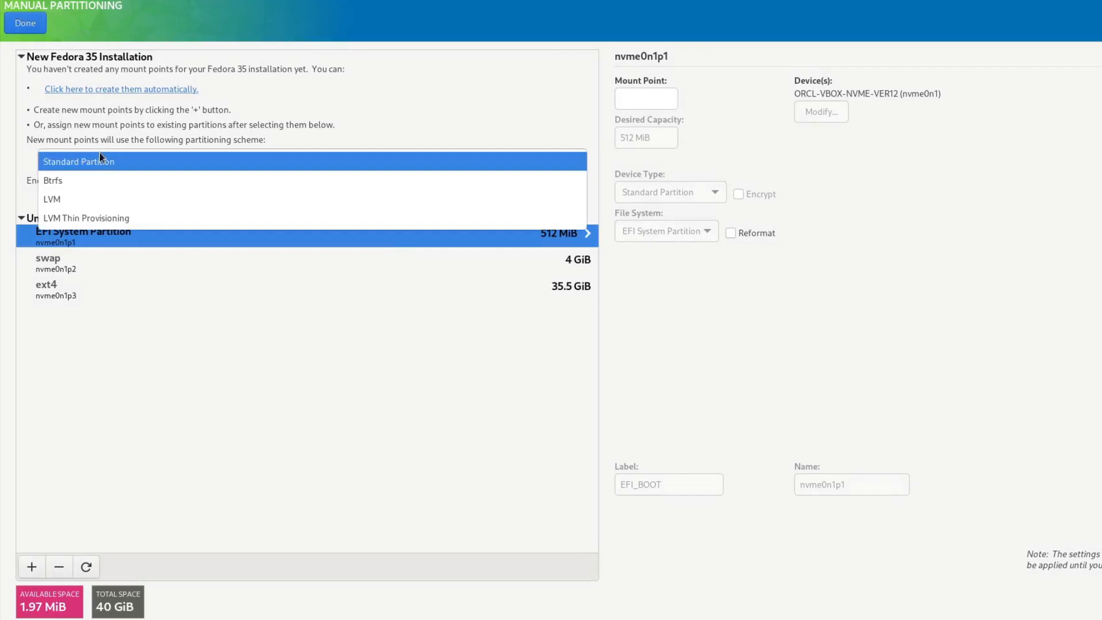
{"action": "left_click", "coordinate": [170, 164]}
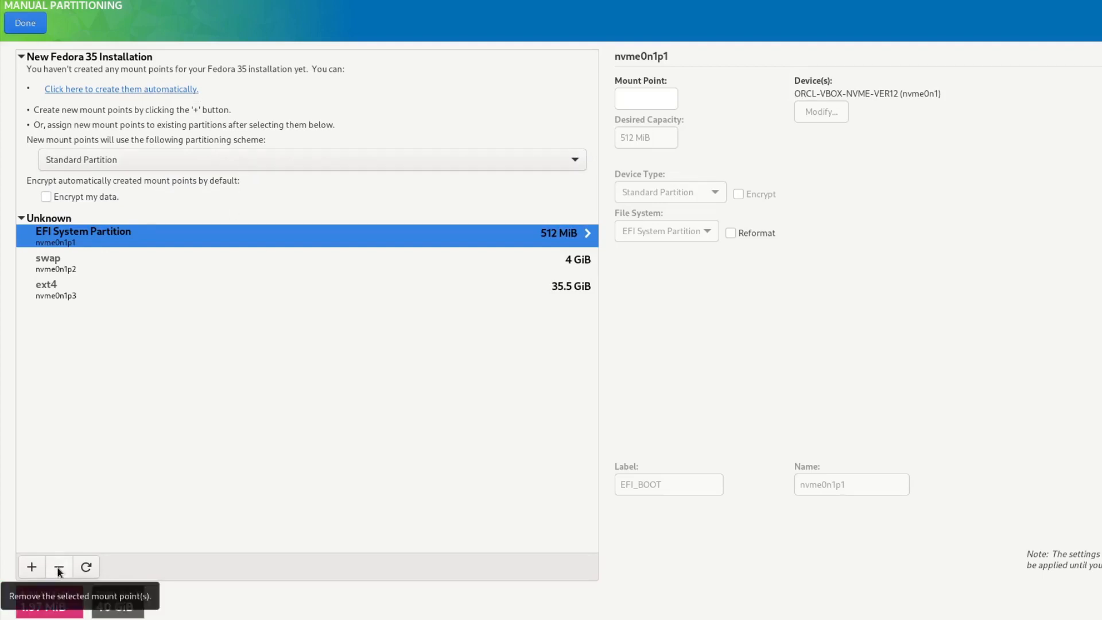
{"action": "left_click", "coordinate": [650, 98]}
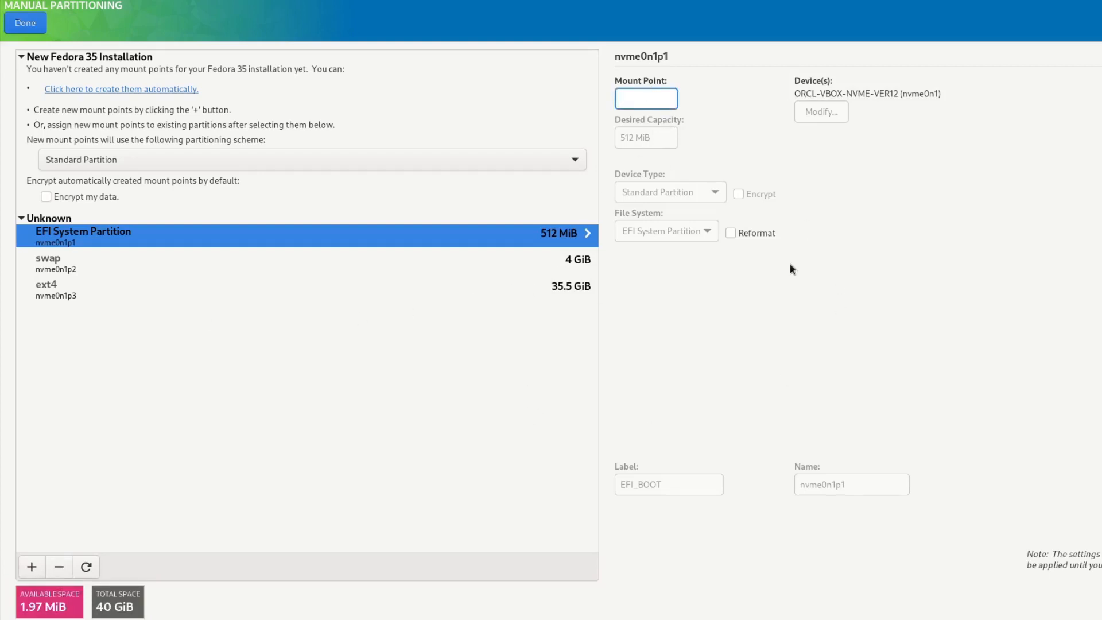
{"action": "type", "text": "/boot/efi"}
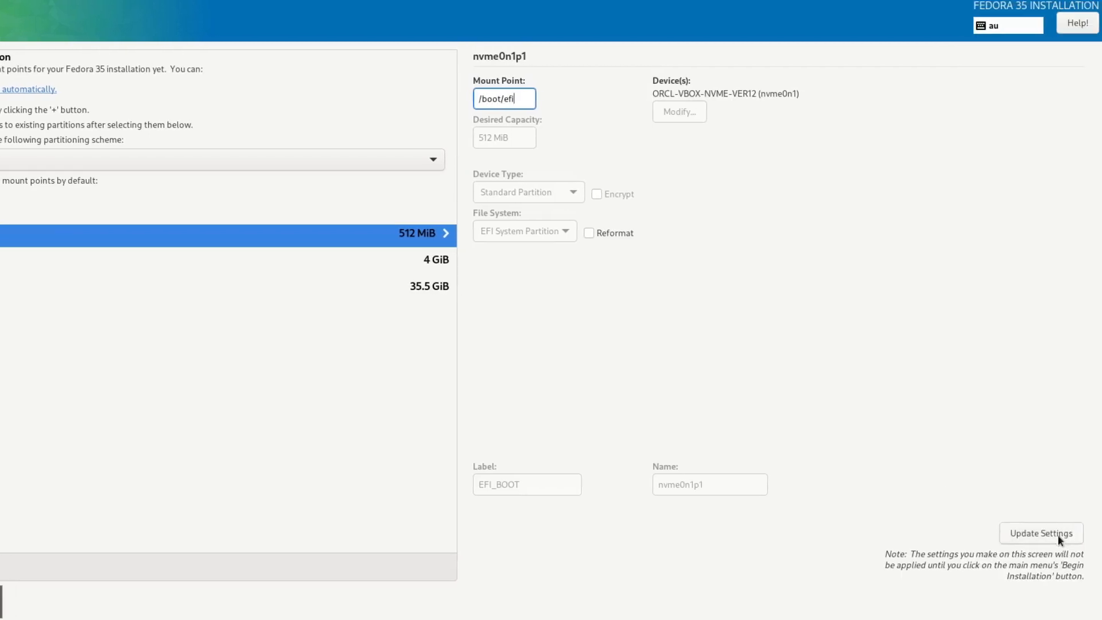
{"action": "left_click", "coordinate": [1043, 533]}
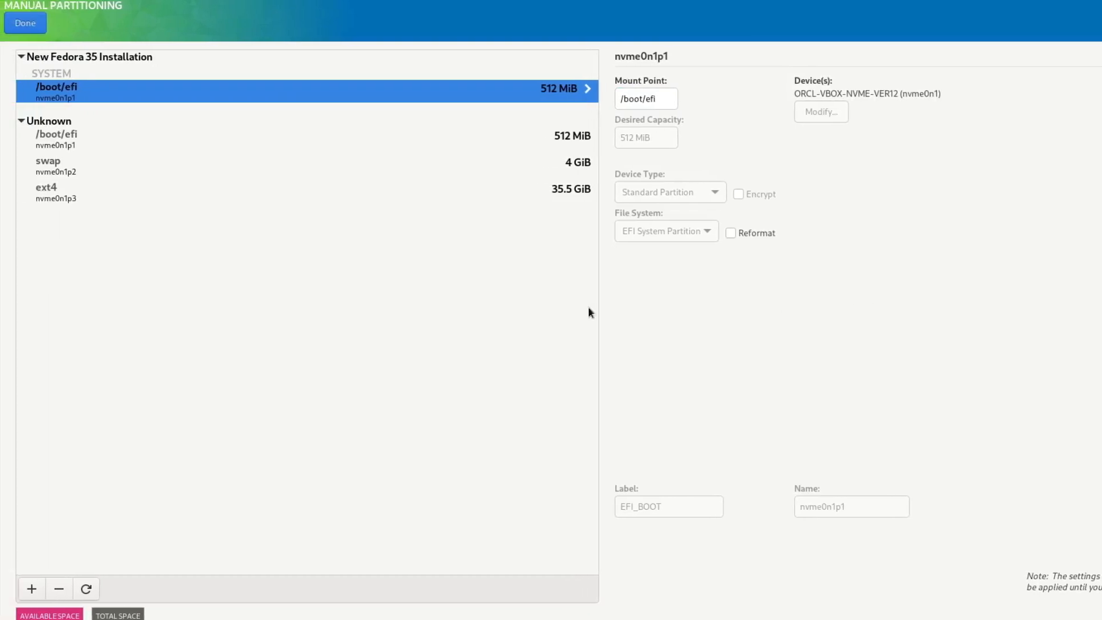
Inspect the swap and ext4 partitions and try assigning / to the 35.5 GiB ext4 partition.
{"action": "left_click", "coordinate": [65, 171]}
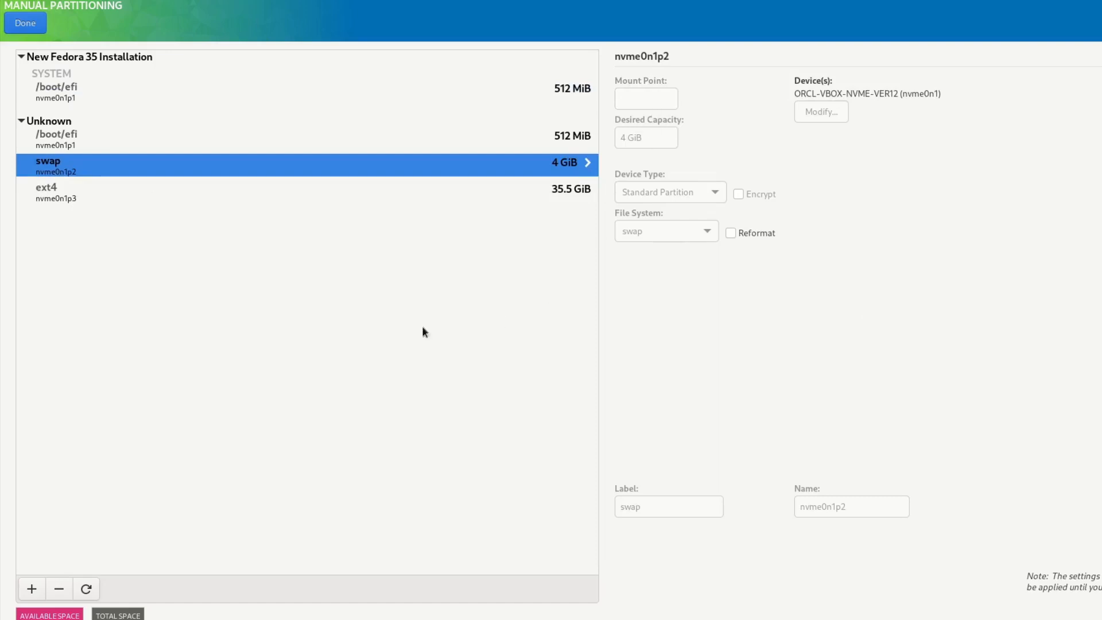
{"action": "left_click", "coordinate": [61, 195]}
{"action": "left_click", "coordinate": [650, 97]}
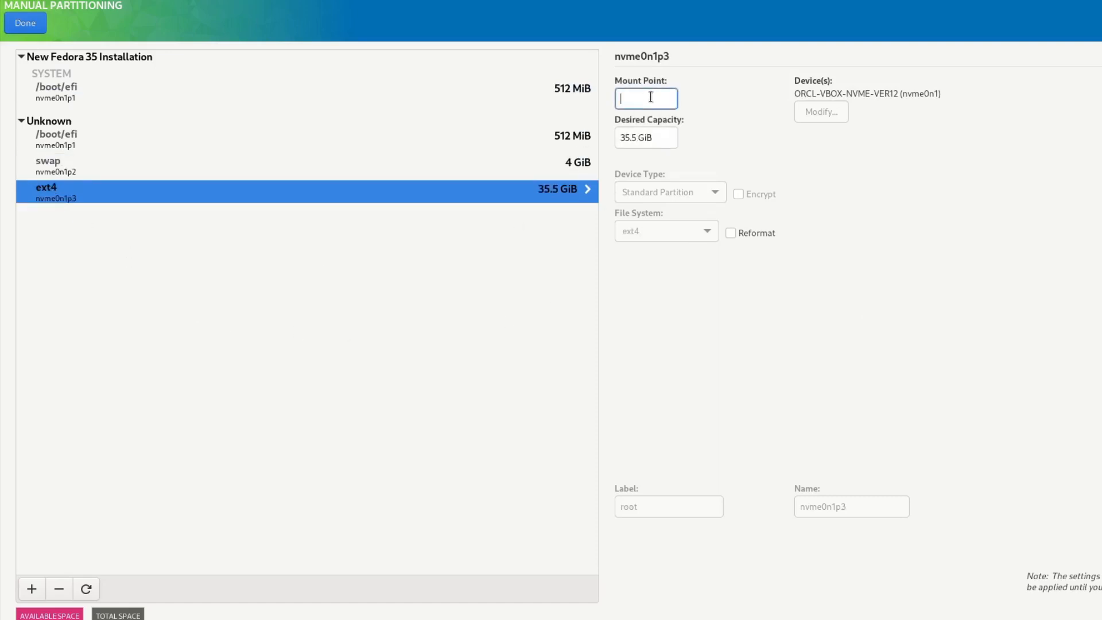
{"action": "type", "text": "/"}
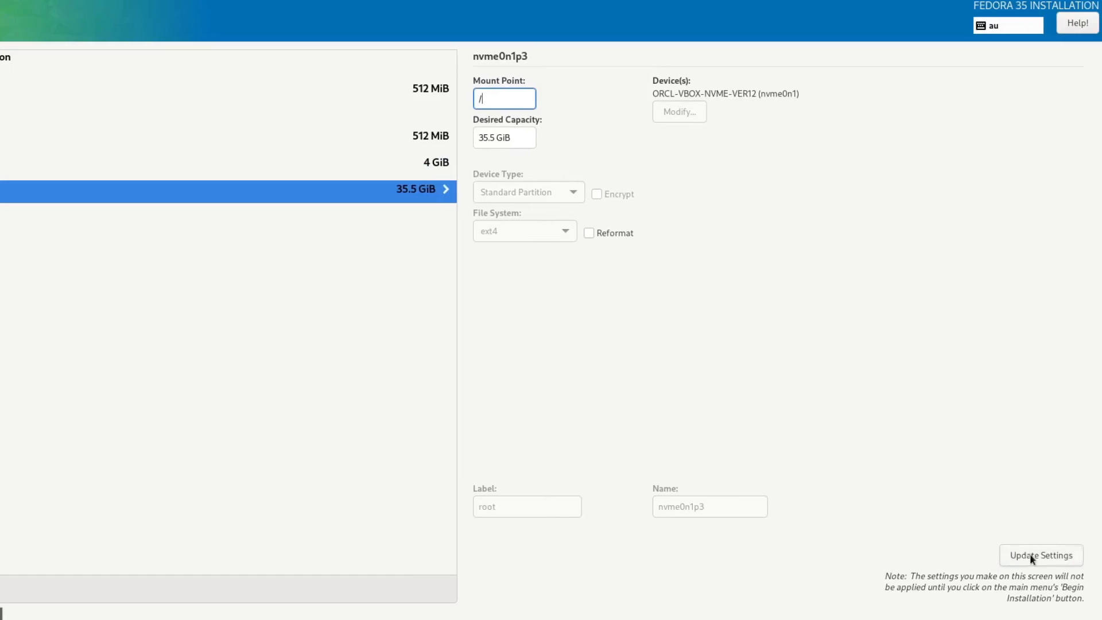
{"action": "left_click", "coordinate": [1030, 554]}
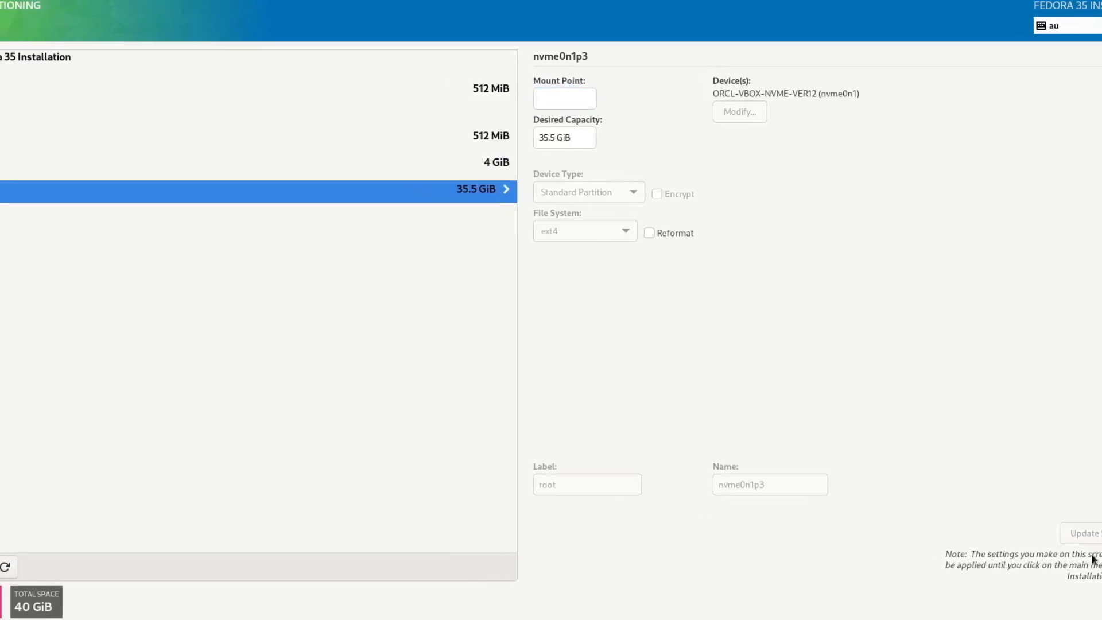
{"action": "type", "text": "/"}
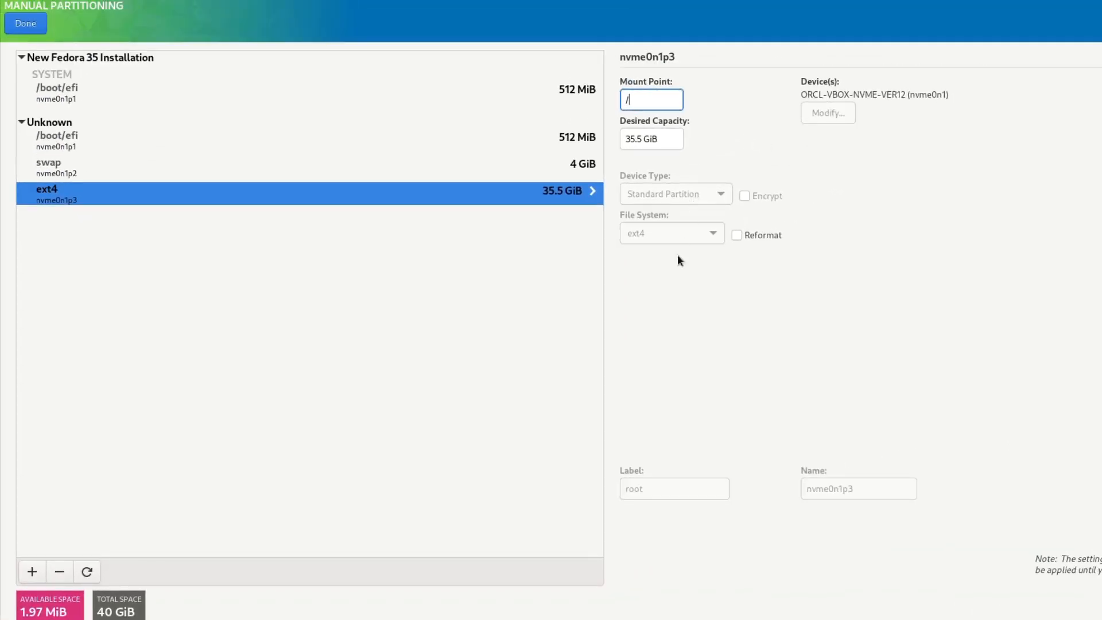
{"action": "left_click", "coordinate": [238, 199]}
{"action": "left_click", "coordinate": [1101, 531]}
Mount the 35.5 GiB ext4 partition at / with Reformat ticked.
{"action": "left_click", "coordinate": [63, 92]}
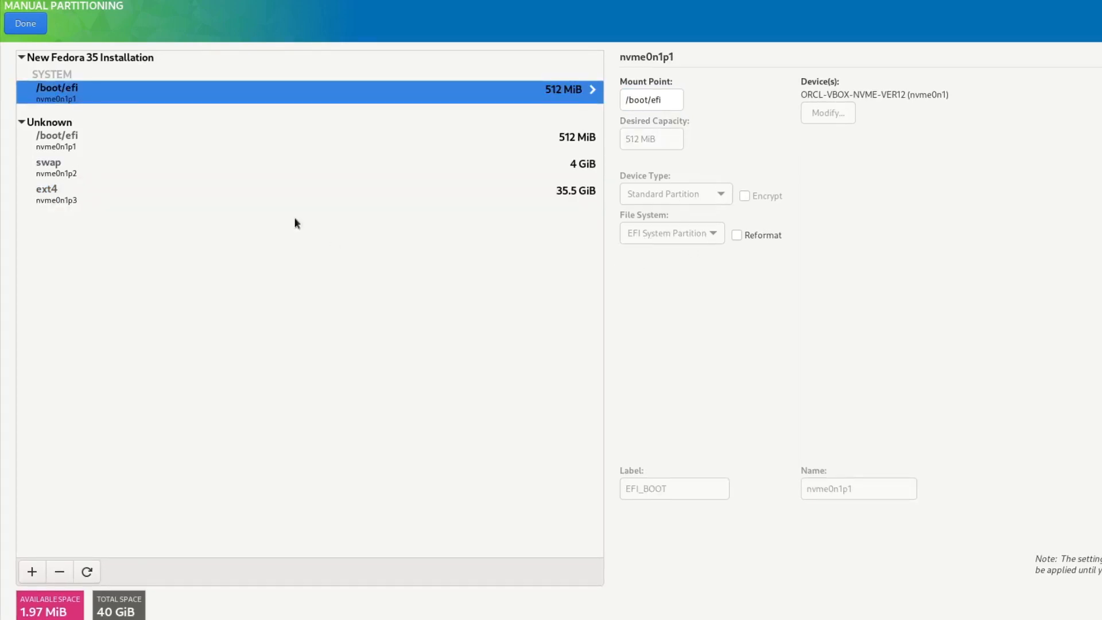
{"action": "left_click", "coordinate": [74, 201]}
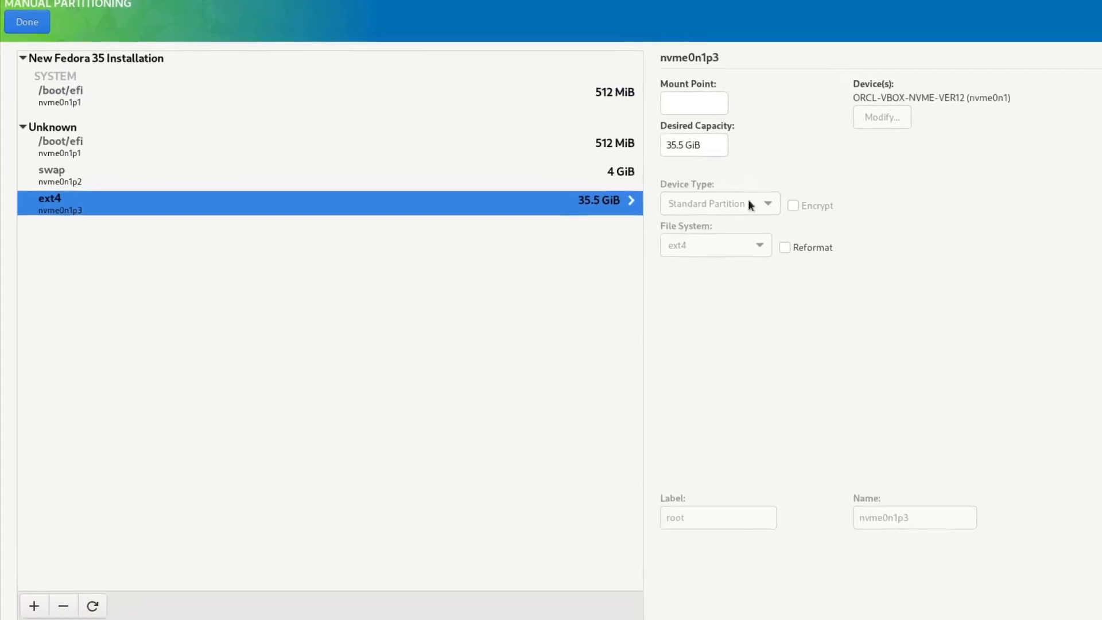
{"action": "left_click", "coordinate": [655, 99]}
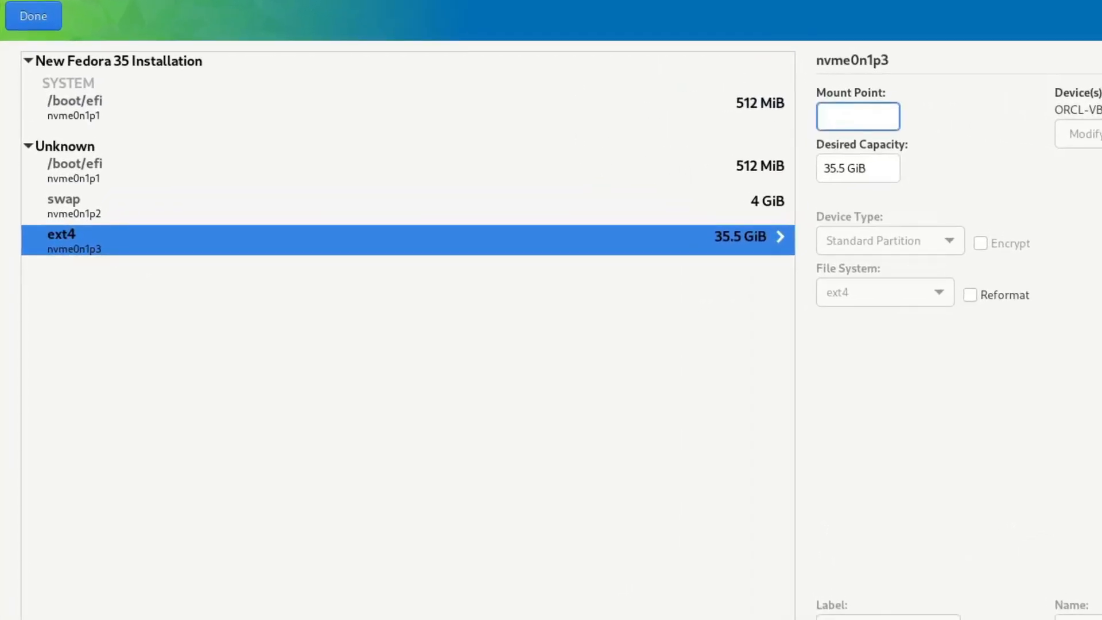
{"action": "type", "text": "/"}
{"action": "left_click", "coordinate": [883, 168]}
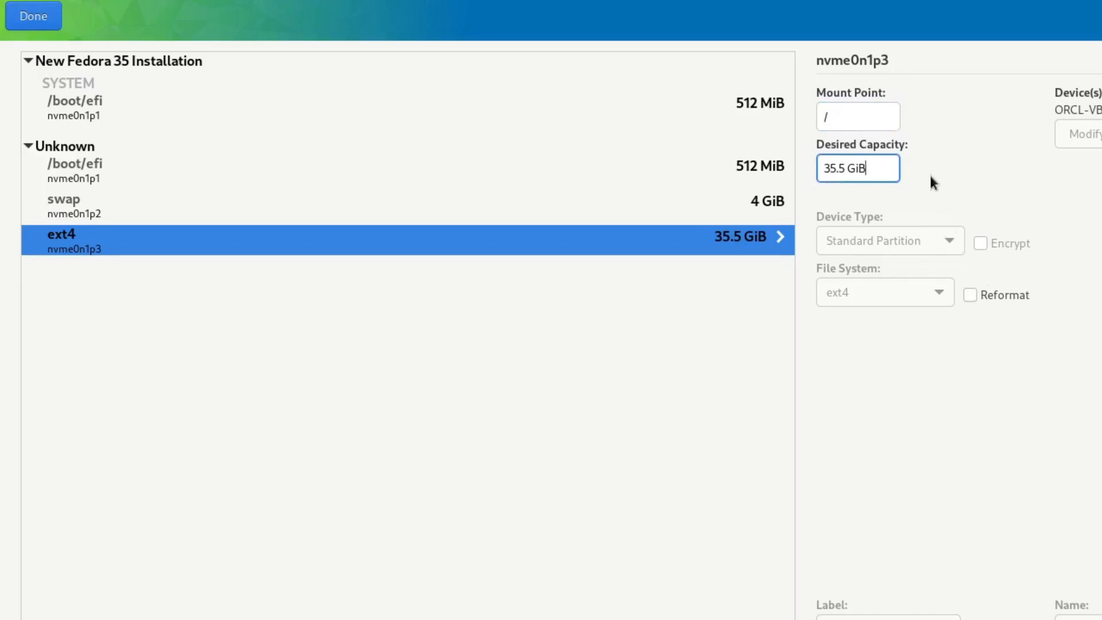
{"action": "left_click", "coordinate": [970, 295]}
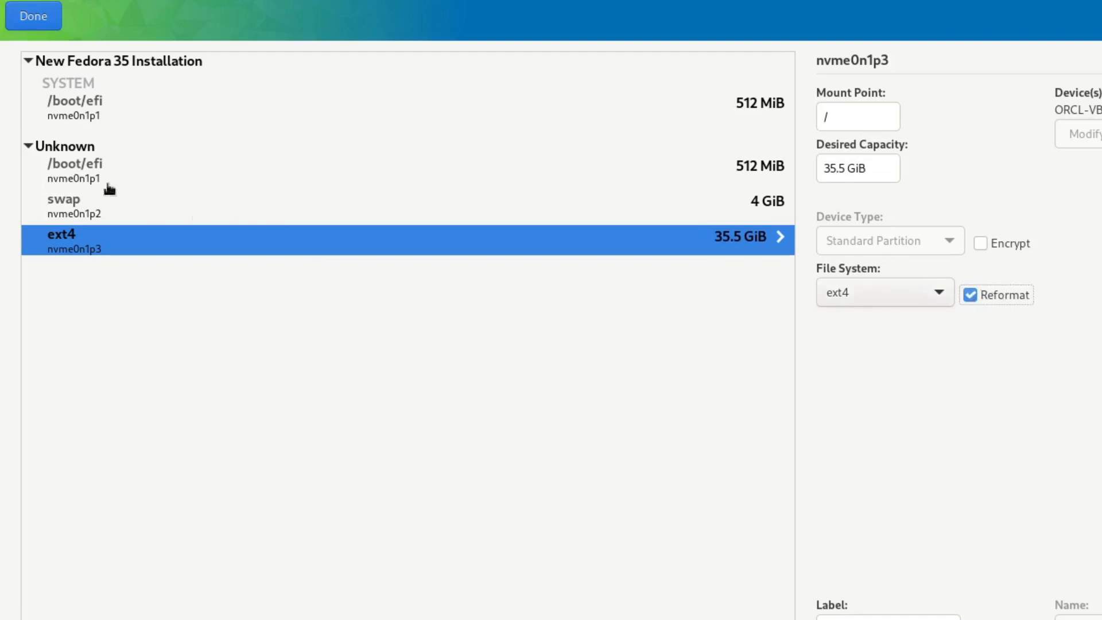
{"action": "left_click", "coordinate": [90, 116]}
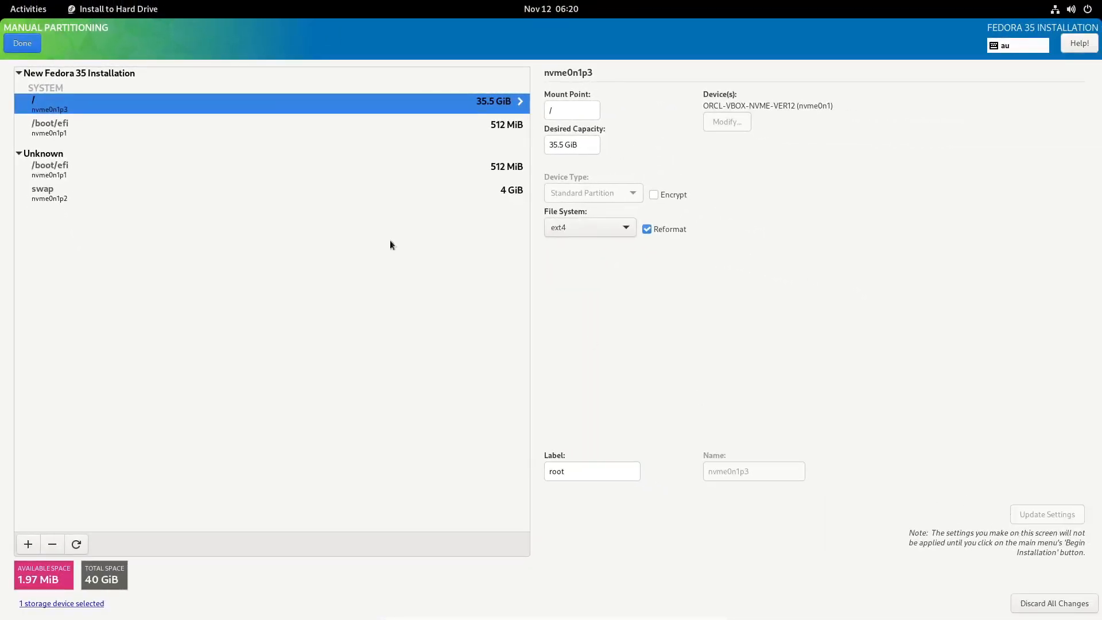
Tick Reformat for the /boot/efi partition, keeping EFI System Partition as its file system.
{"action": "left_click", "coordinate": [53, 127]}
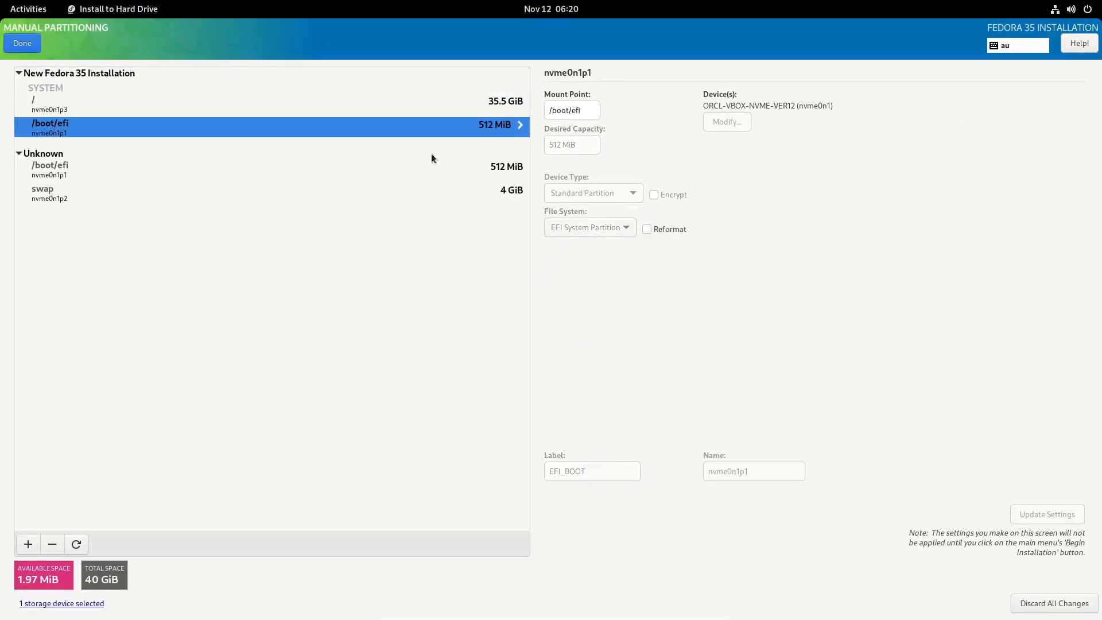
{"action": "left_click", "coordinate": [647, 230]}
{"action": "left_click", "coordinate": [618, 230]}
{"action": "left_click", "coordinate": [620, 228]}
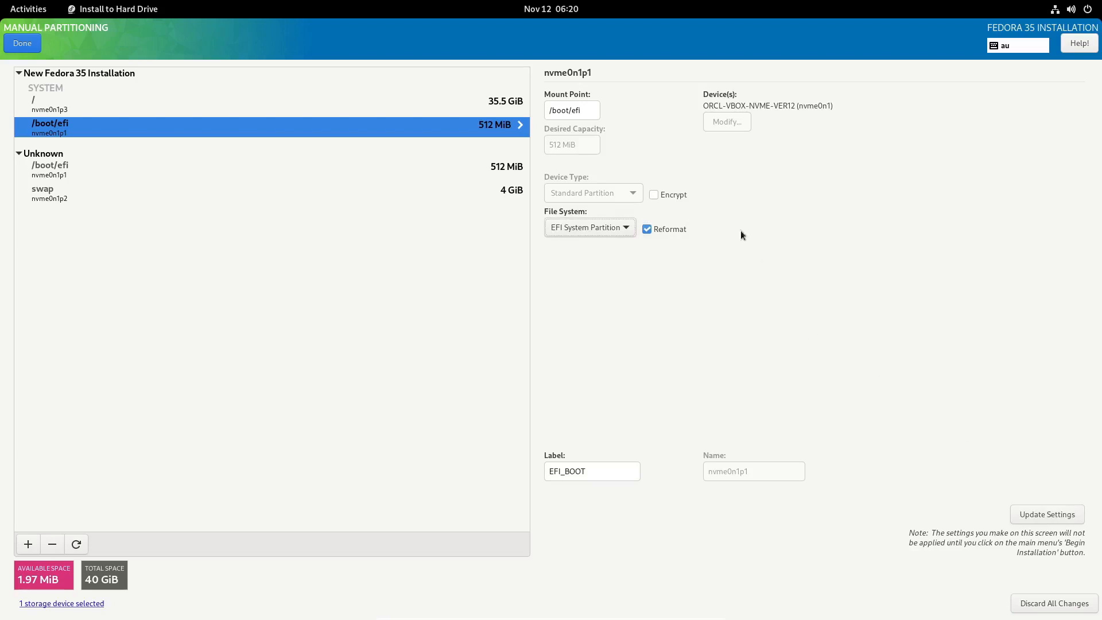
Apply the EFI reformat, reformat the 4 GiB swap partition, and review the /boot/efi and / settings.
{"action": "left_click", "coordinate": [1058, 516]}
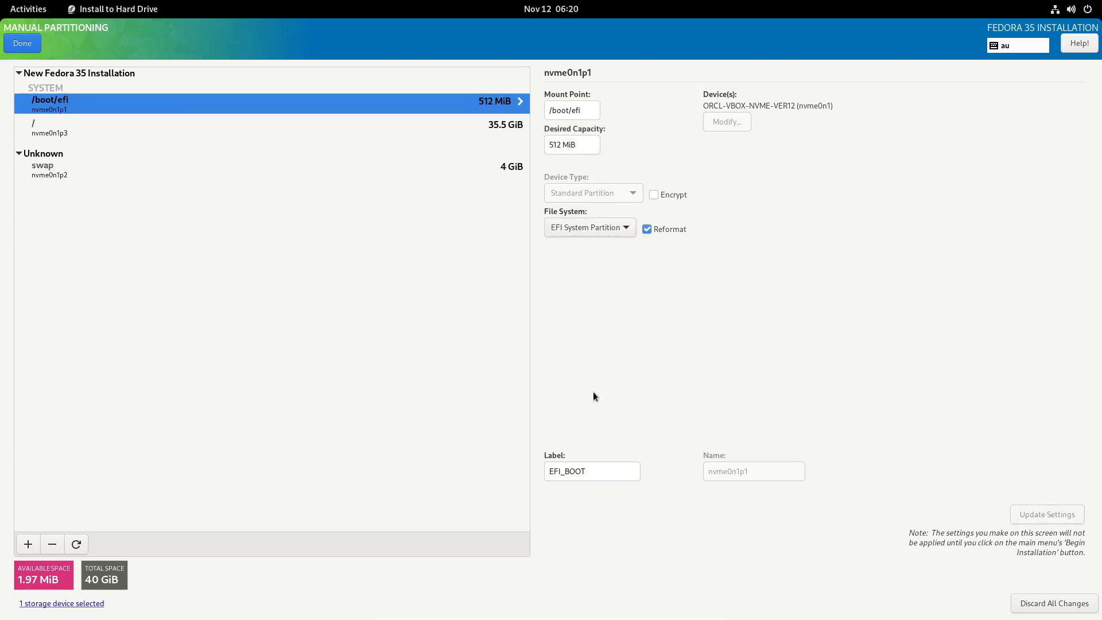
{"action": "left_click", "coordinate": [62, 168]}
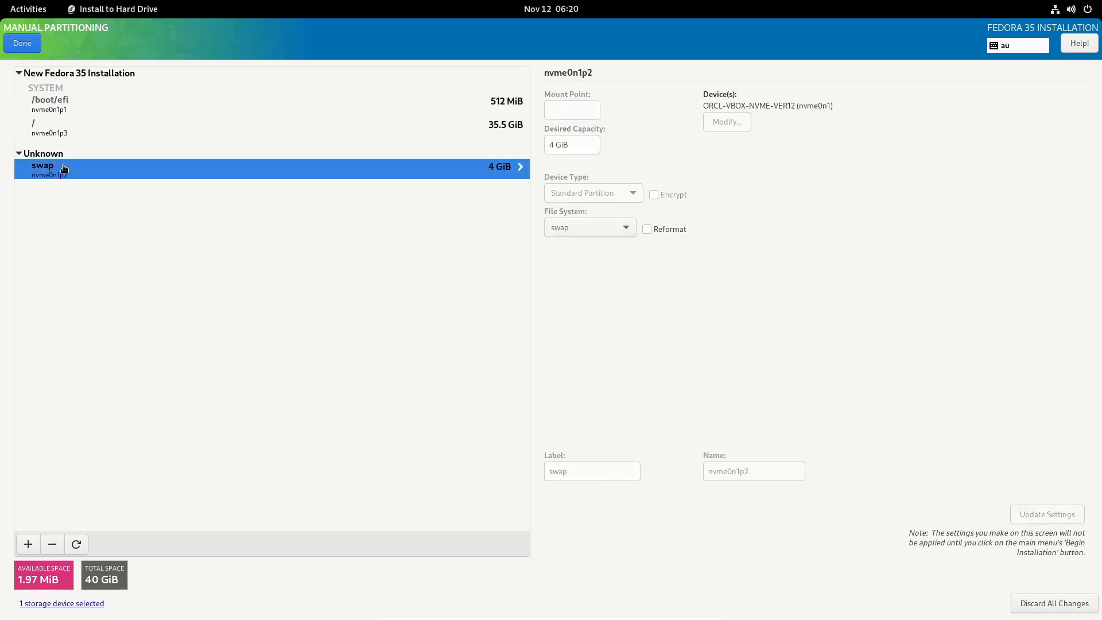
{"action": "left_click", "coordinate": [647, 229]}
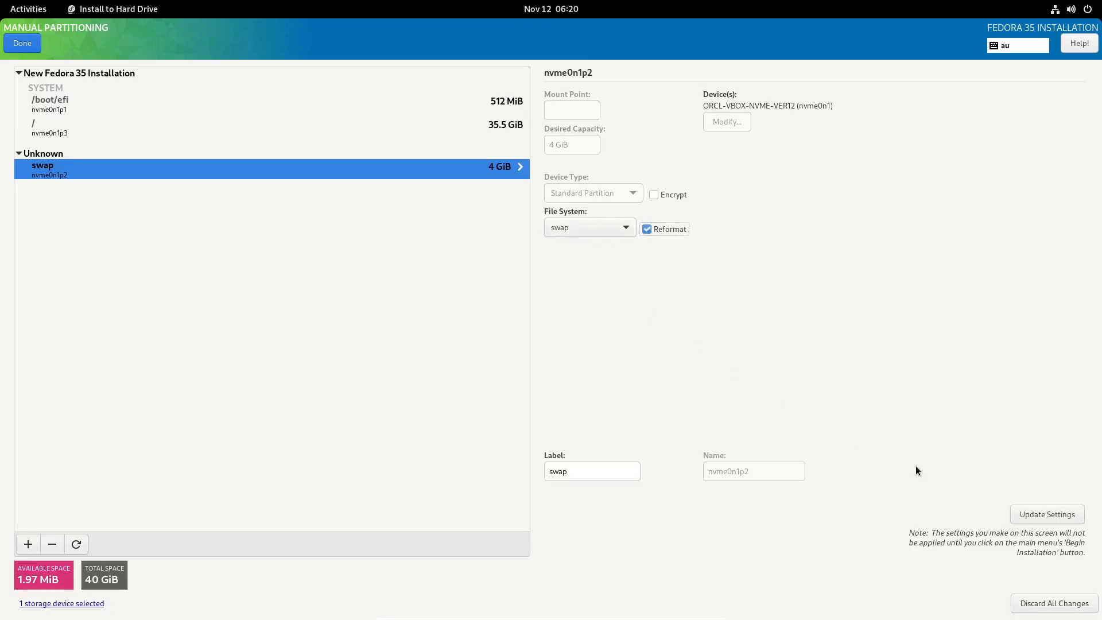
{"action": "left_click", "coordinate": [1043, 516]}
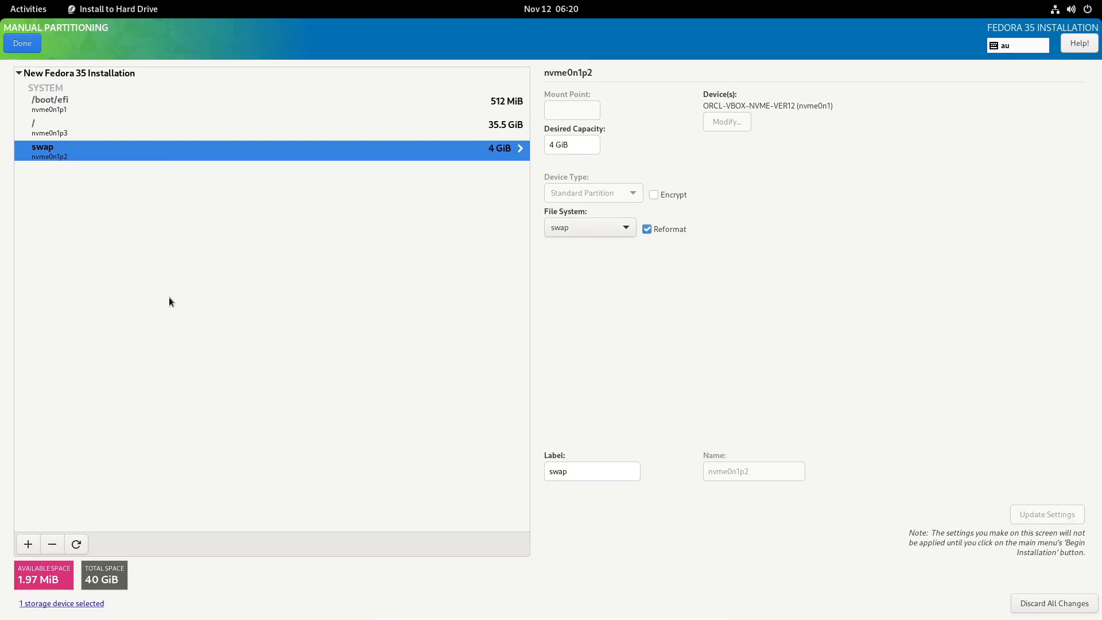
{"action": "left_click", "coordinate": [71, 115]}
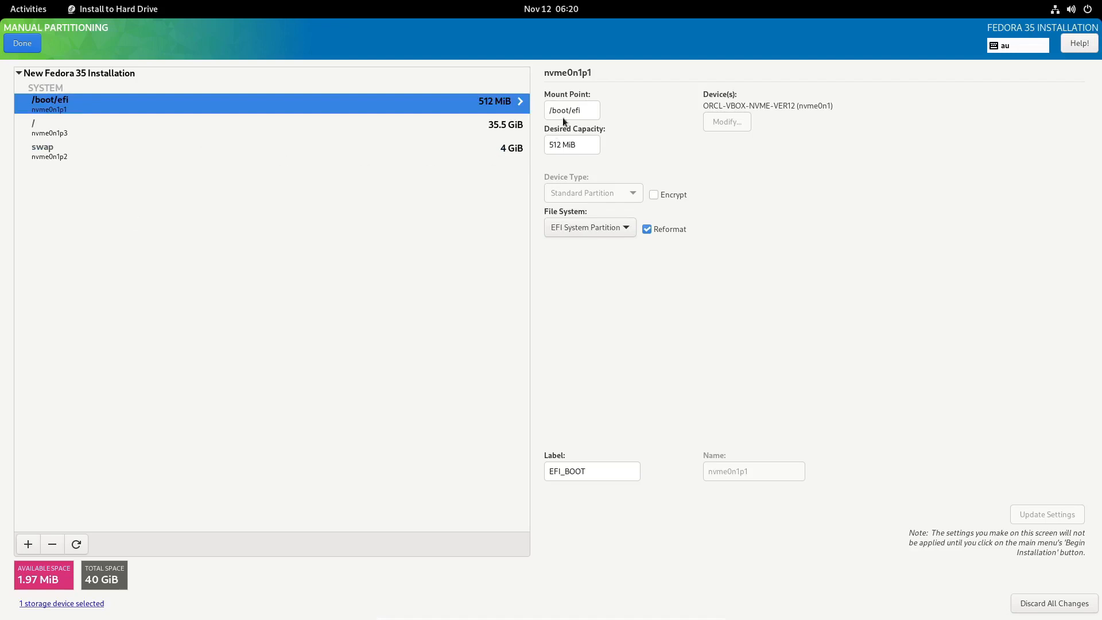
{"action": "left_click", "coordinate": [48, 137]}
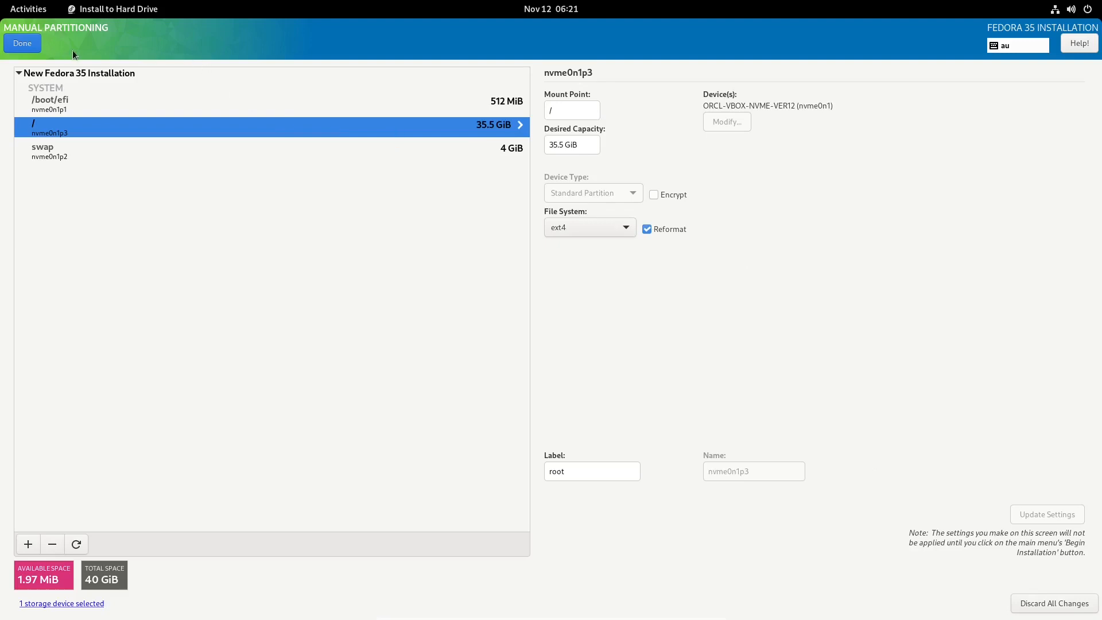
Finish manual partitioning and accept the Summary of Changes.
{"action": "left_click", "coordinate": [22, 43]}
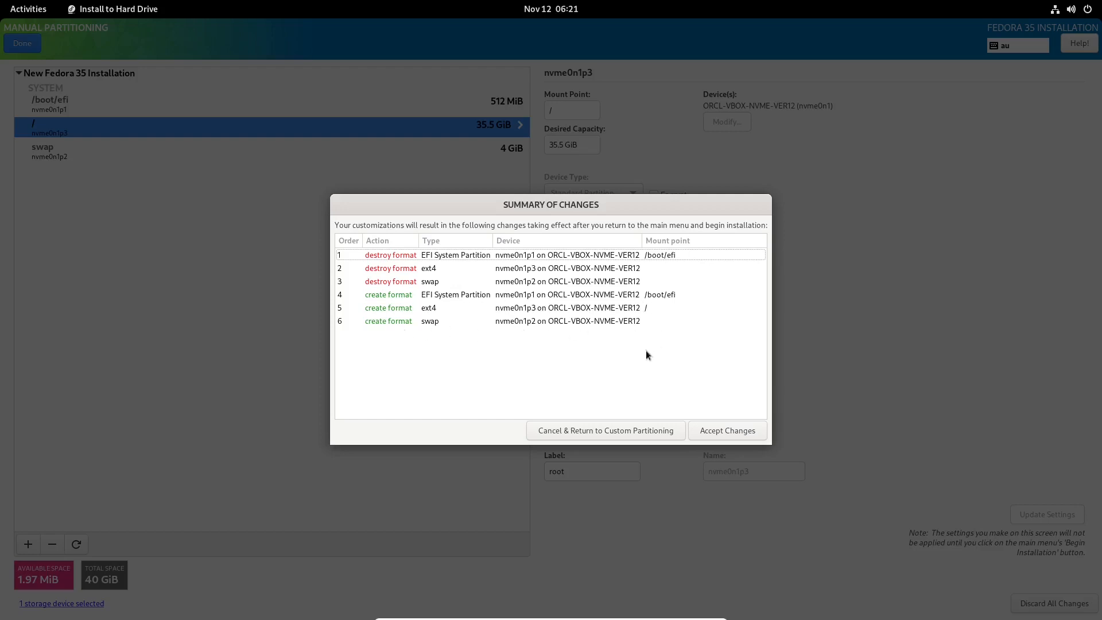
{"action": "left_click", "coordinate": [727, 432]}
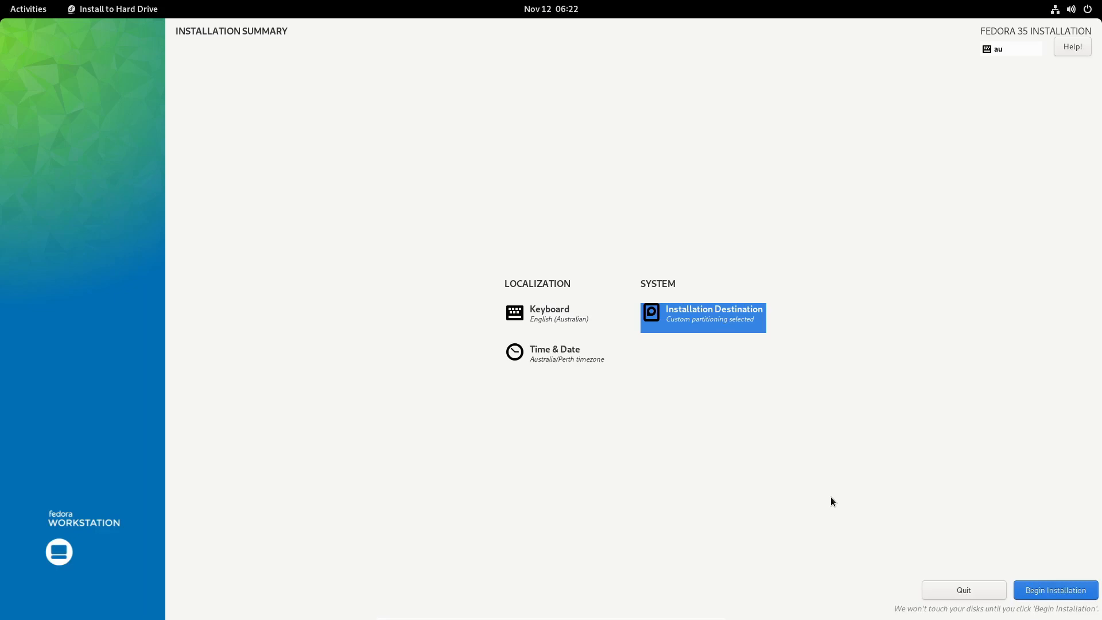
Begin and finish the Fedora 35 installation, then power off the VM from the system menu.
{"action": "left_click", "coordinate": [1078, 592]}
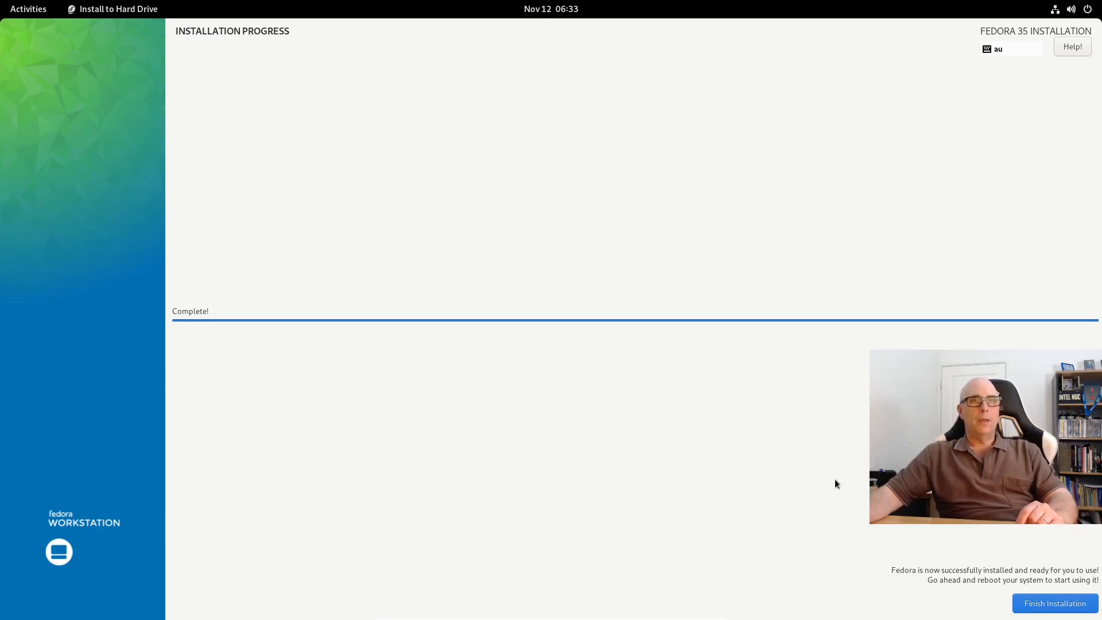
{"action": "left_click", "coordinate": [1070, 608]}
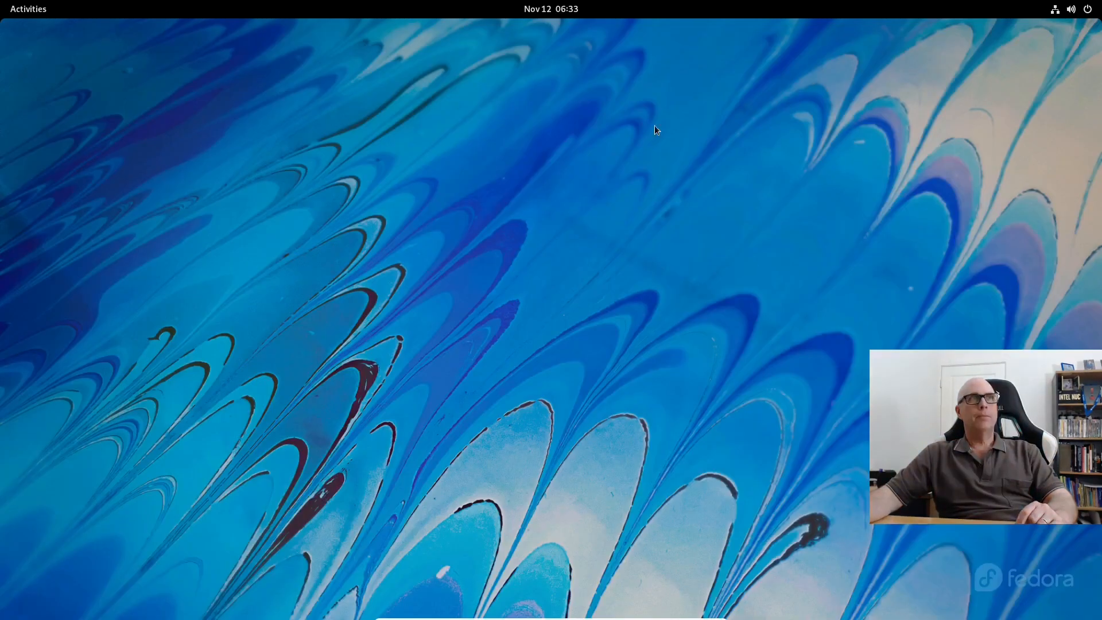
{"action": "left_click", "coordinate": [1072, 9]}
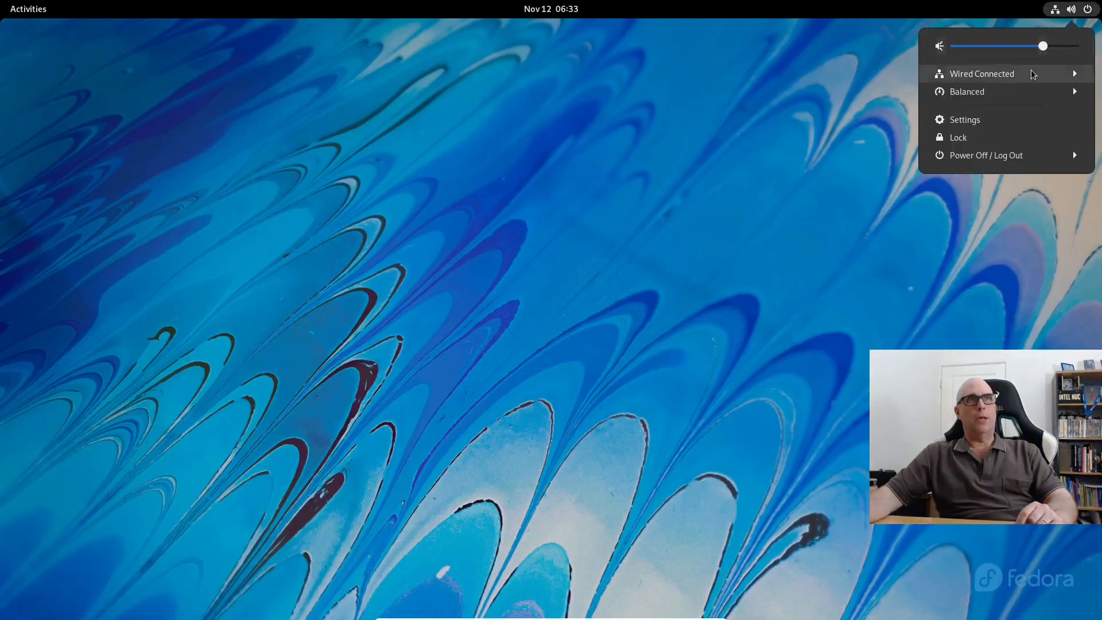
{"action": "left_click", "coordinate": [991, 161]}
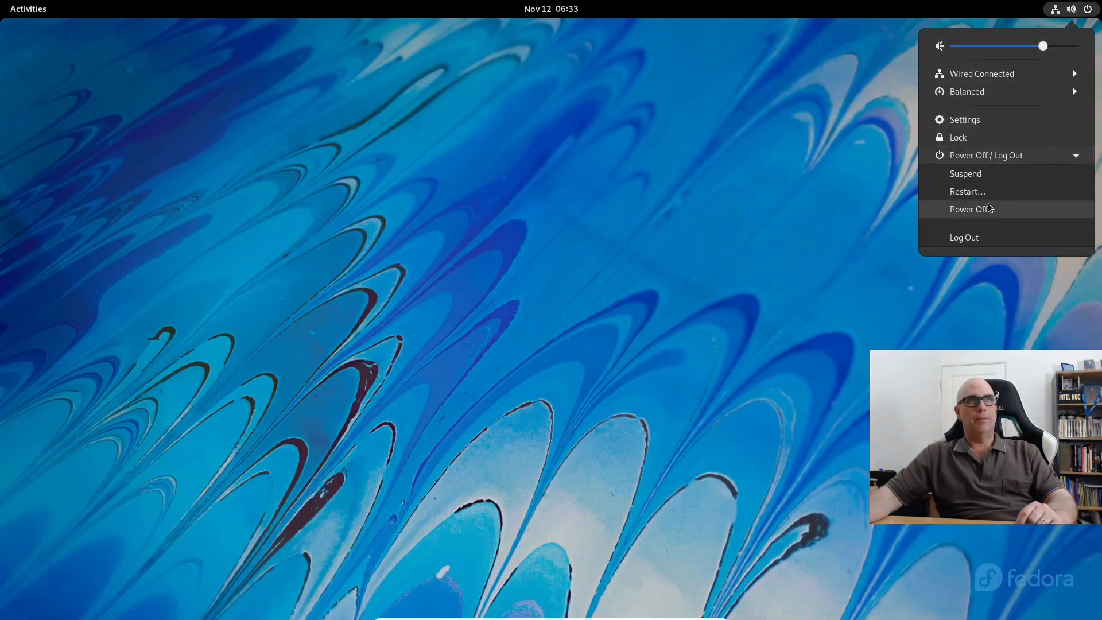
{"action": "left_click", "coordinate": [971, 209]}
{"action": "left_click", "coordinate": [629, 346]}
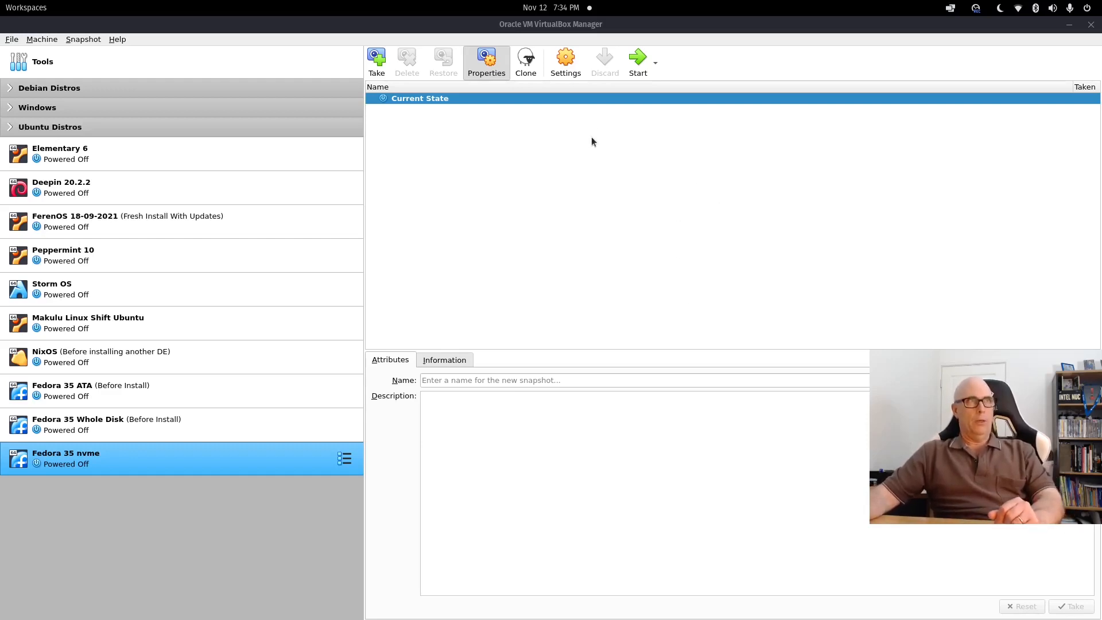
Remove the Fedora Live ISO from the Fedora 35 nvme optical drive and boot the VM.
{"action": "left_click", "coordinate": [565, 62]}
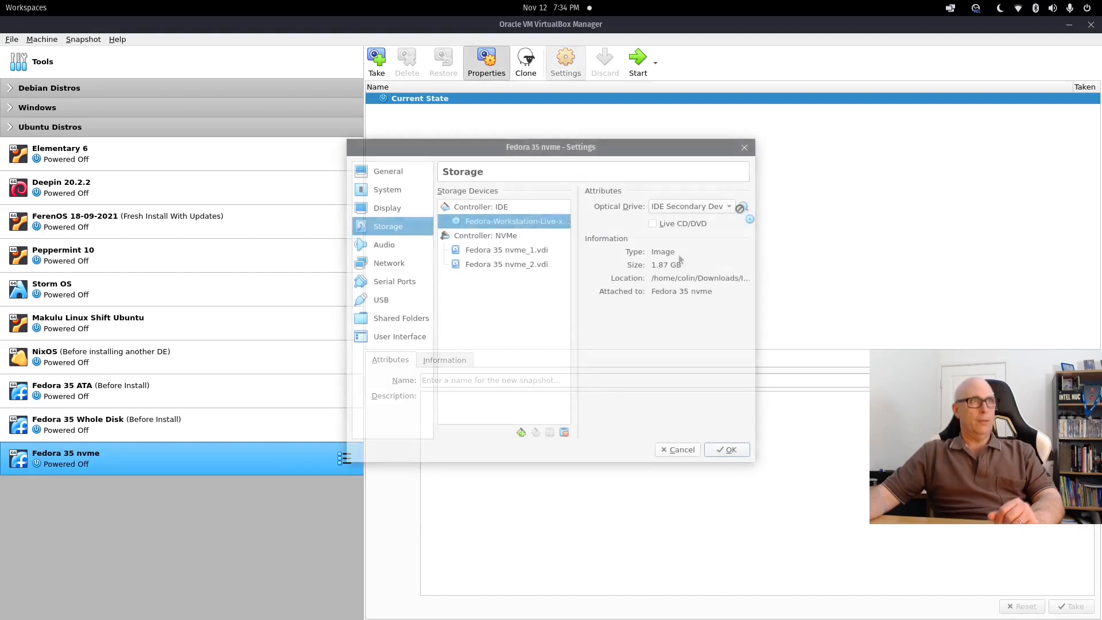
{"action": "left_click", "coordinate": [749, 207]}
{"action": "left_click", "coordinate": [779, 320]}
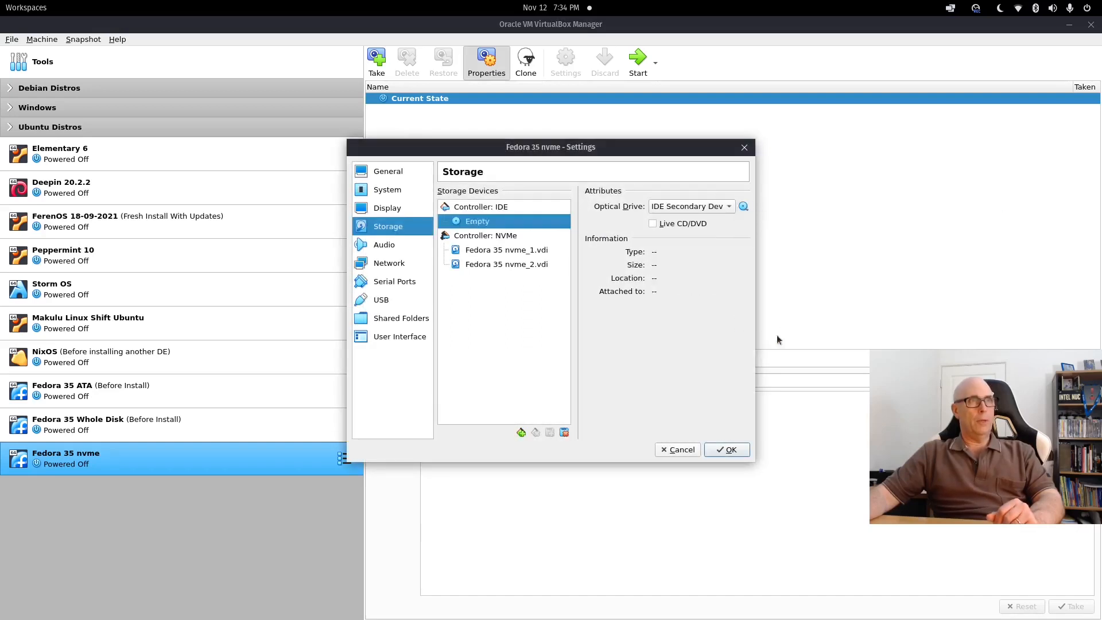
{"action": "left_click", "coordinate": [727, 450]}
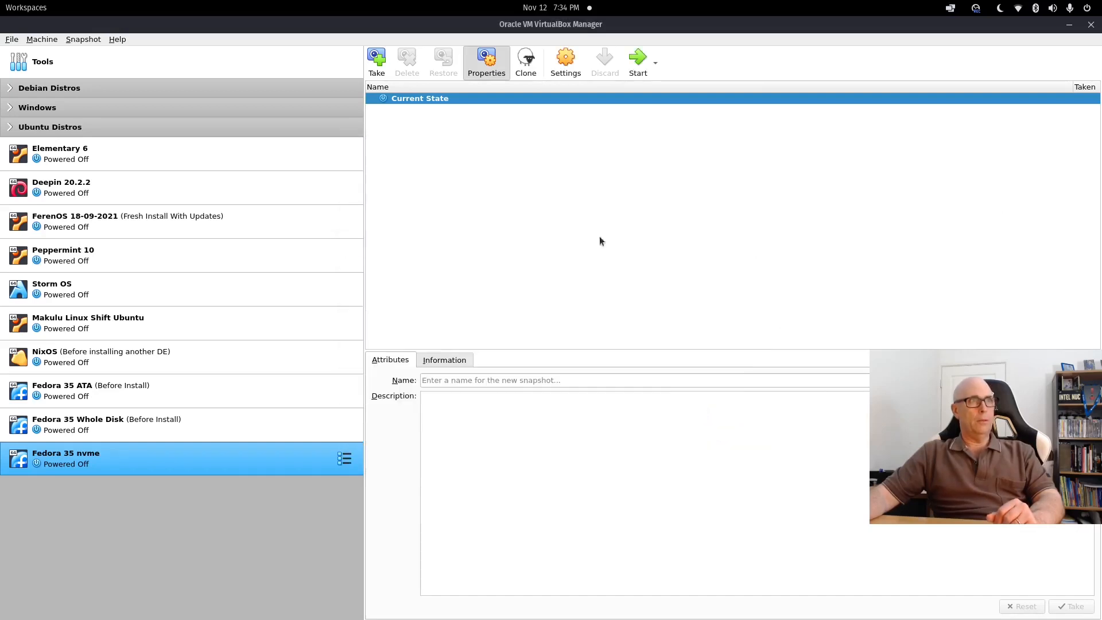
{"action": "left_click", "coordinate": [637, 62]}
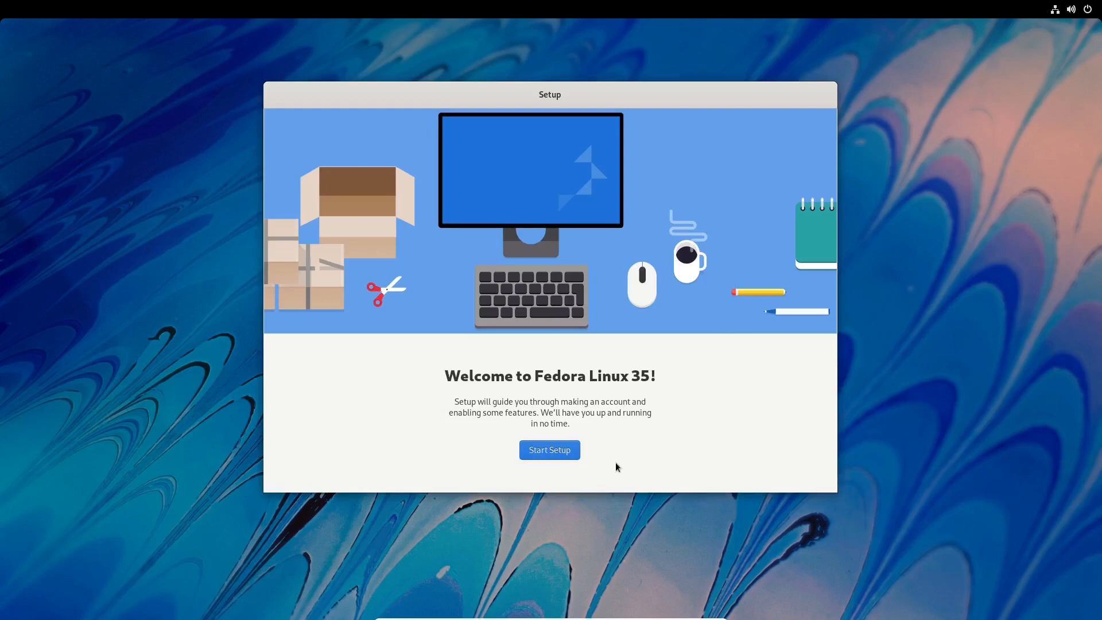
Start first-run setup, enable Third-Party Repositories, and skip the privacy and online accounts pages.
{"action": "left_click", "coordinate": [566, 456]}
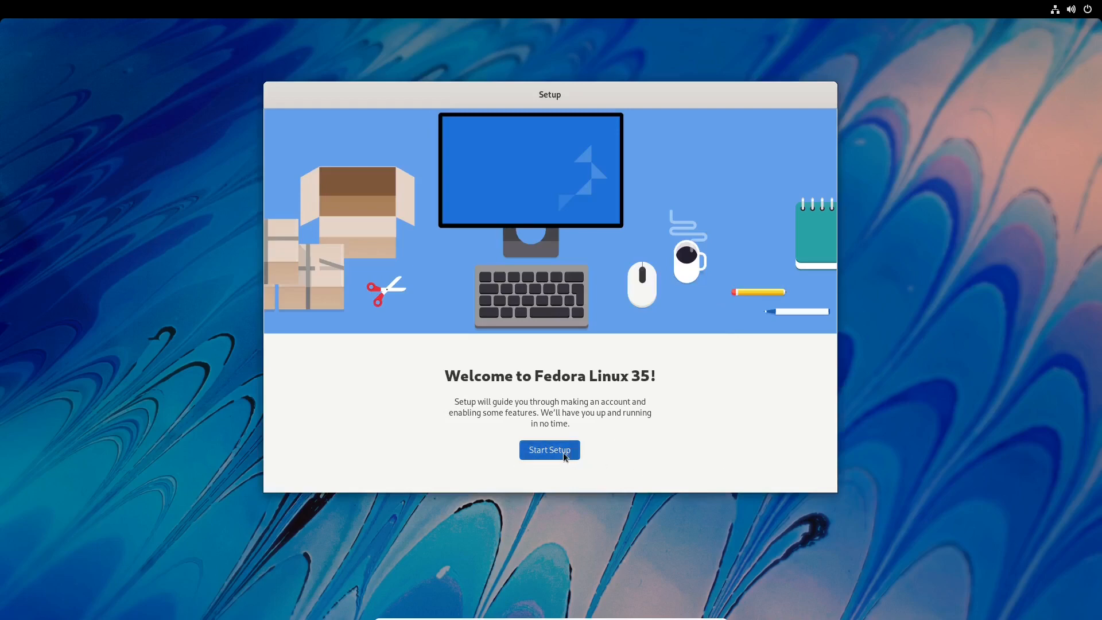
{"action": "left_click", "coordinate": [794, 98]}
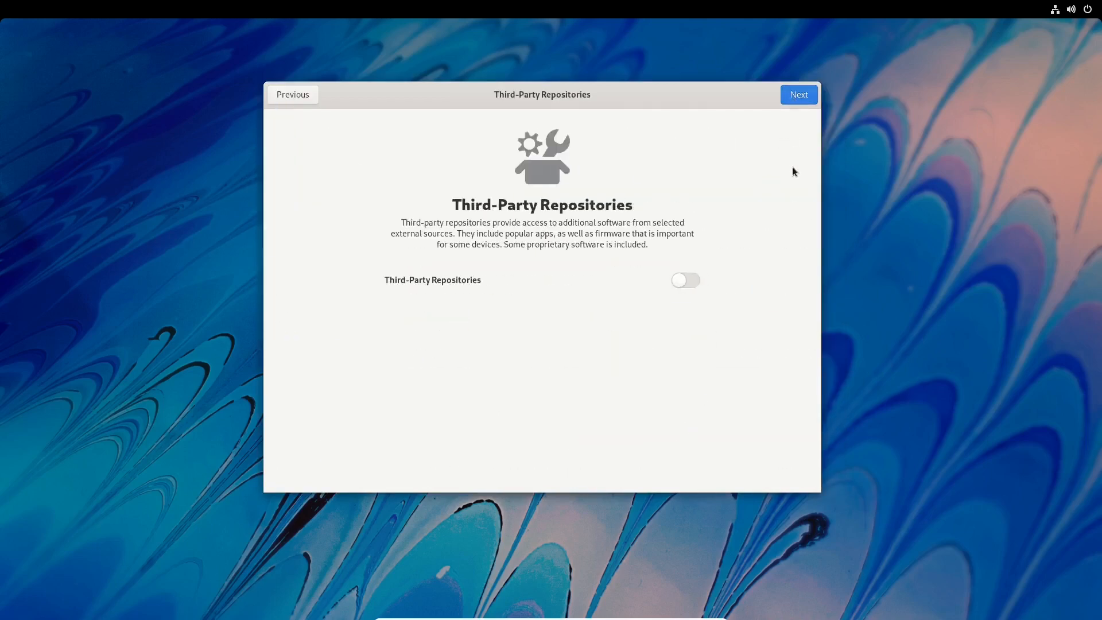
{"action": "left_click", "coordinate": [686, 282]}
{"action": "left_click", "coordinate": [799, 98]}
{"action": "left_click", "coordinate": [798, 96]}
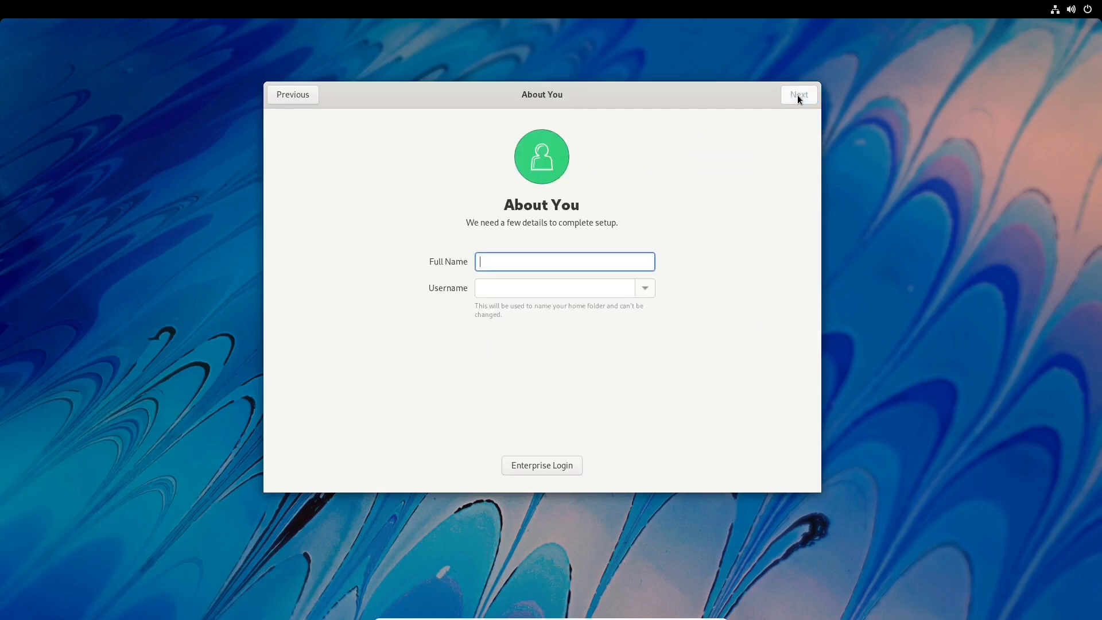
Enter the user's full name and username for the new account.
{"action": "type", "text": "Colin Brash"}
{"action": "key", "text": "Tab"}
{"action": "type", "text": "colin"}
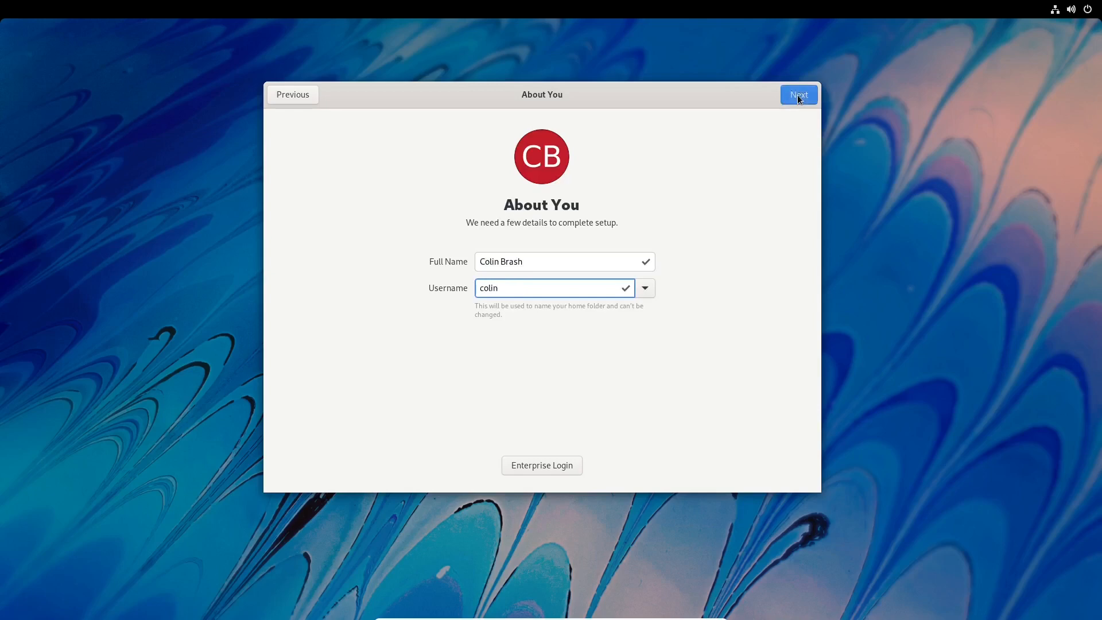
{"action": "left_click", "coordinate": [802, 96]}
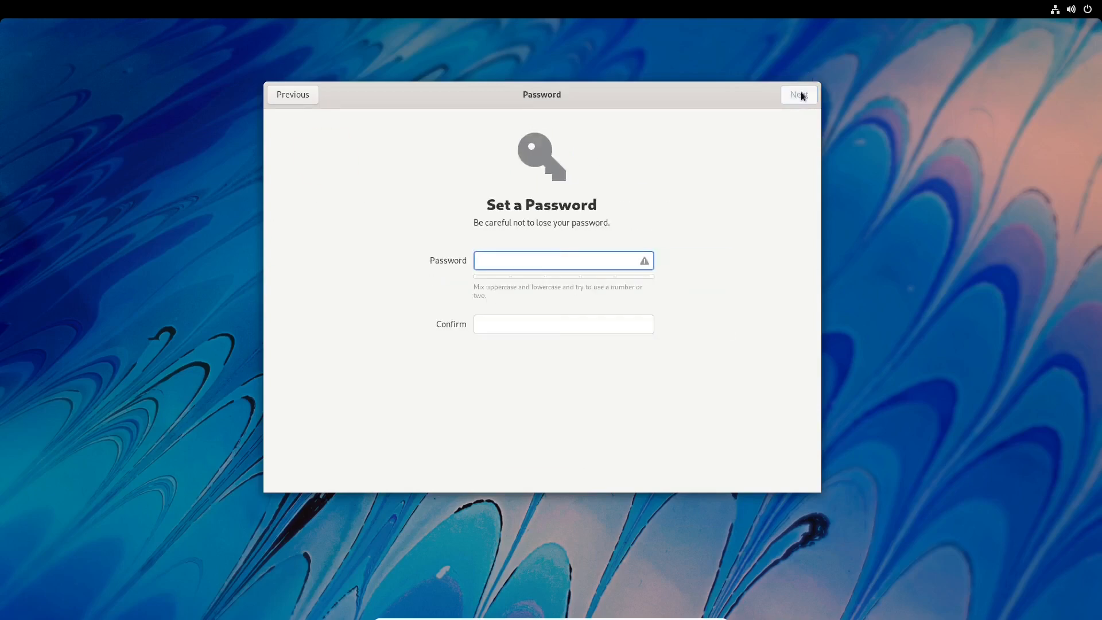
Set and confirm the account password, then start using Fedora Linux.
{"action": "type", "text": "••••••"}
{"action": "key", "text": "Tab"}
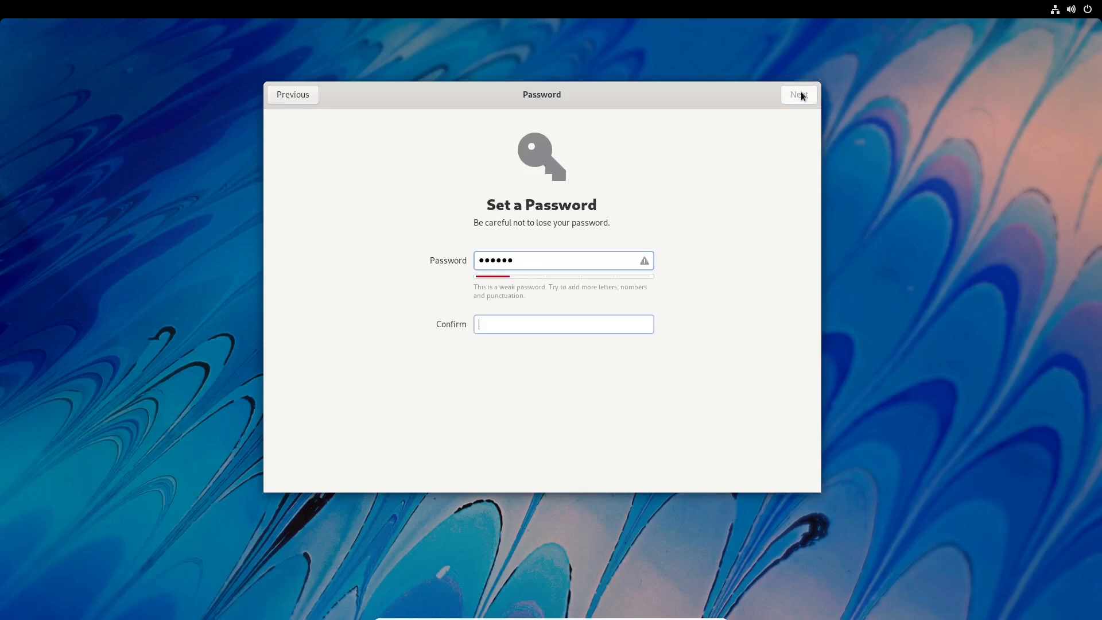
{"action": "type", "text": "••••••"}
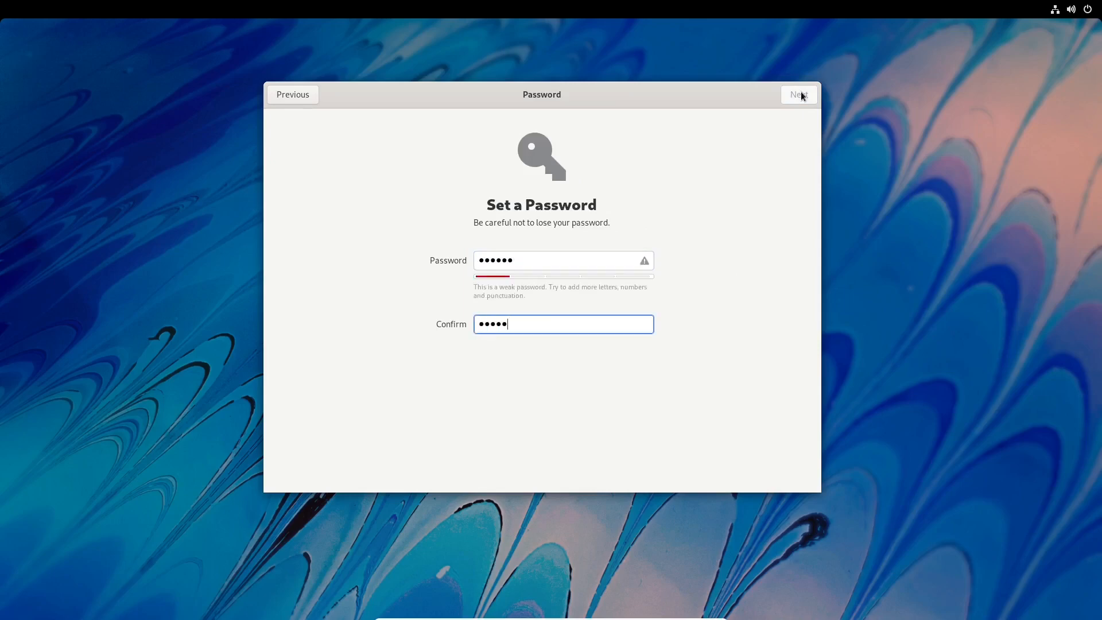
{"action": "left_click", "coordinate": [802, 95]}
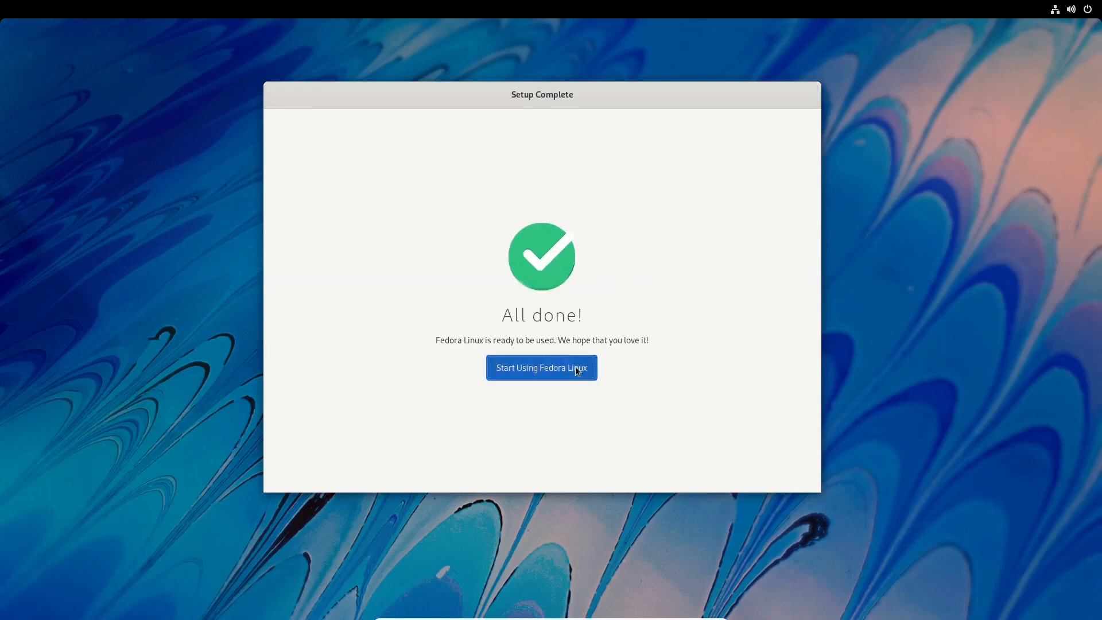
{"action": "left_click", "coordinate": [575, 366]}
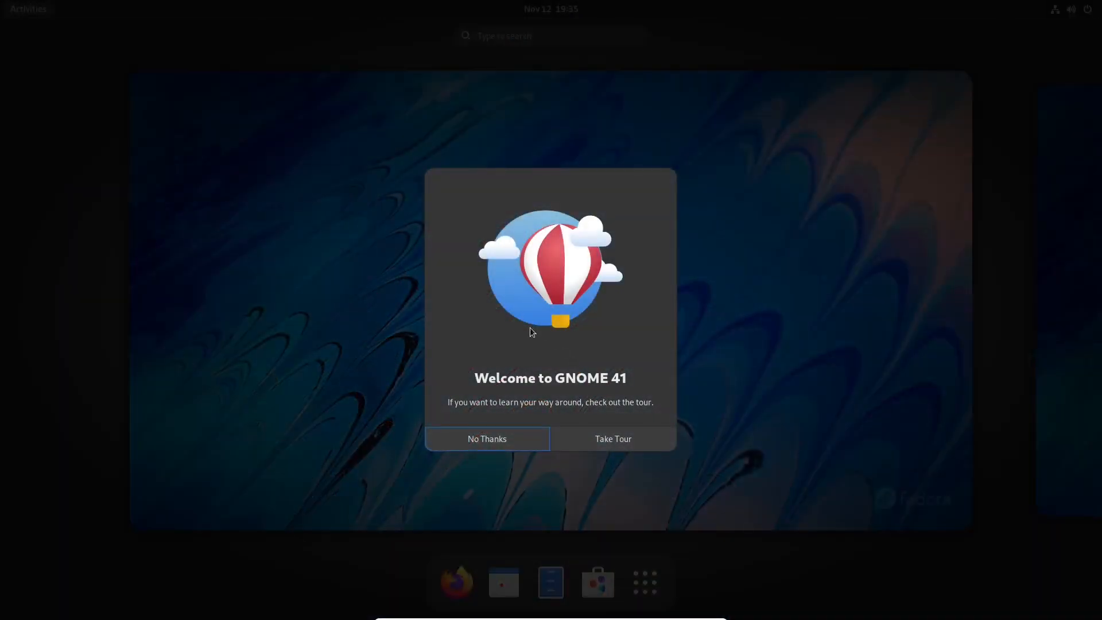
Decline the GNOME tour and launch Disks by searching 'disks' from the overview.
{"action": "left_click", "coordinate": [487, 441]}
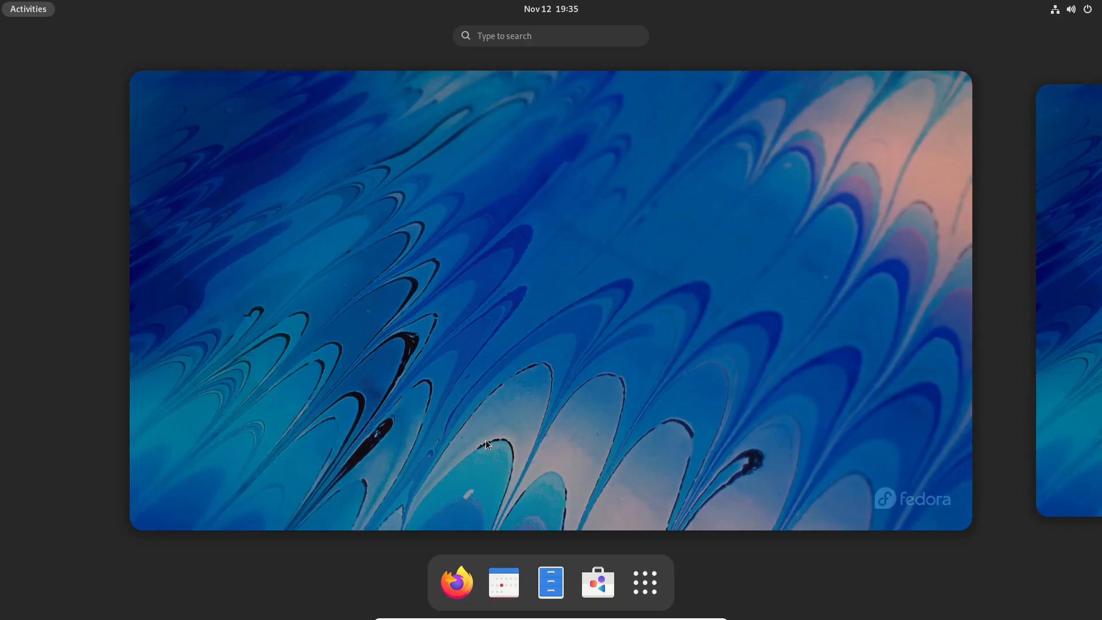
{"action": "left_click", "coordinate": [549, 316]}
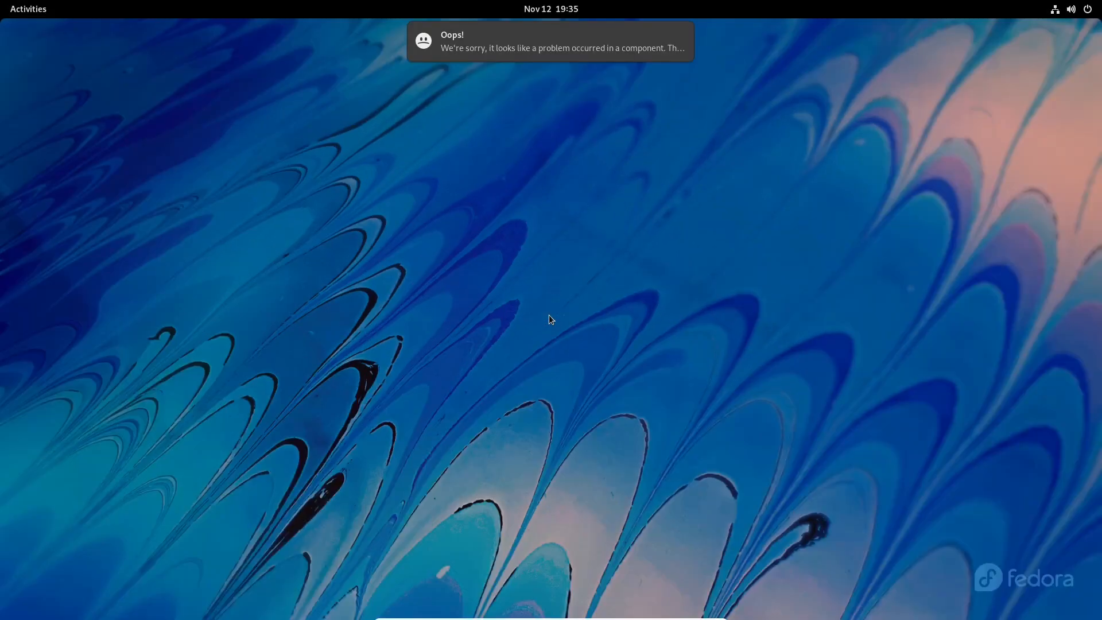
{"action": "key", "text": "super"}
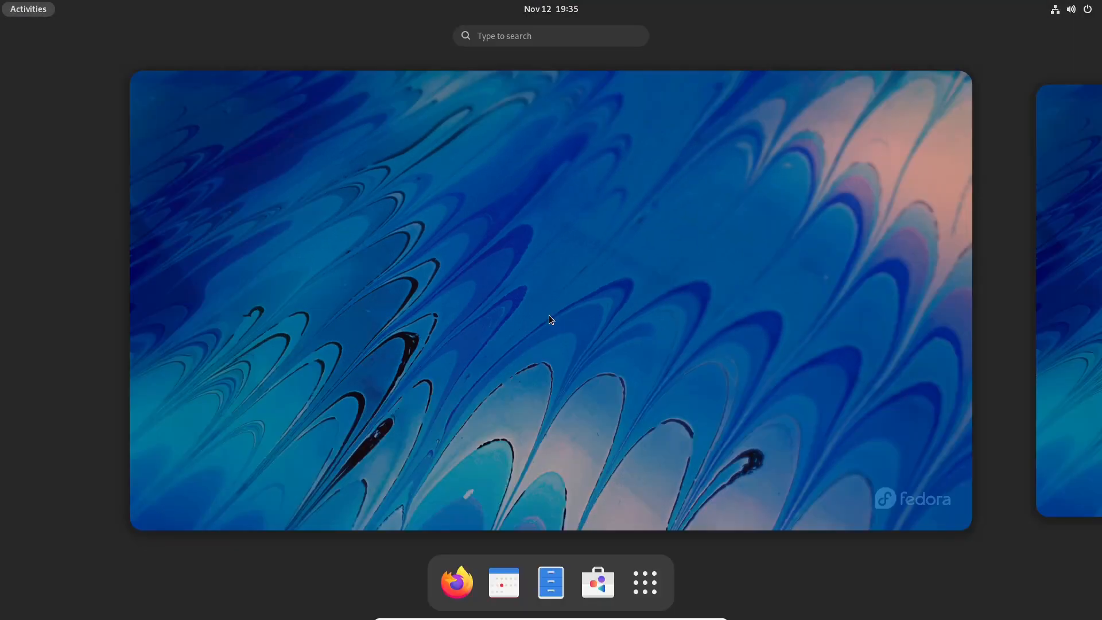
{"action": "type", "text": "disks"}
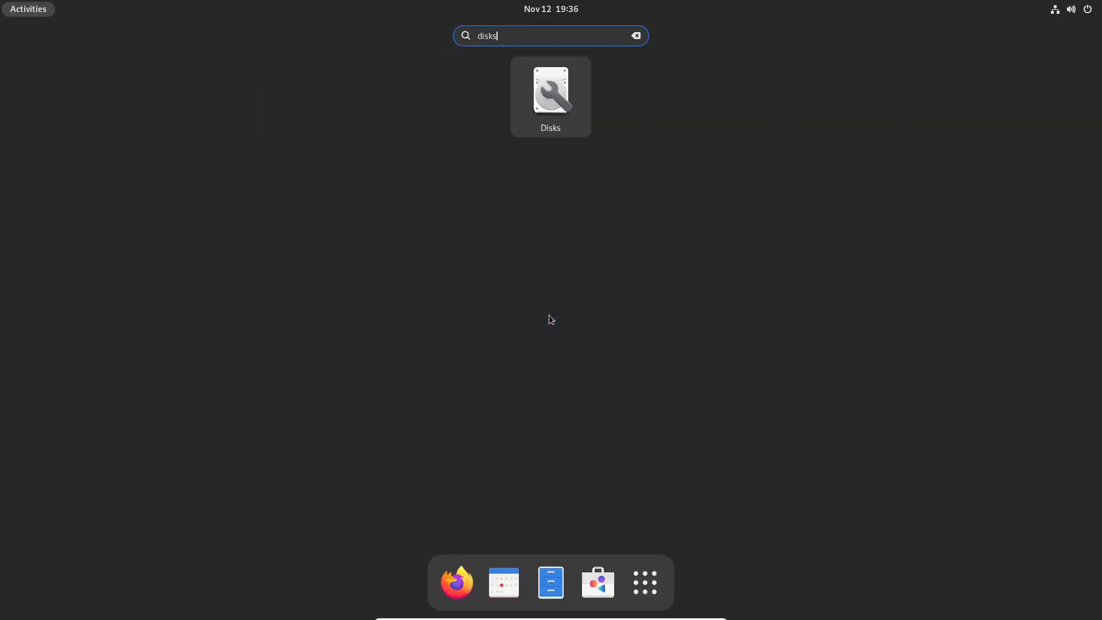
{"action": "key", "text": "Return"}
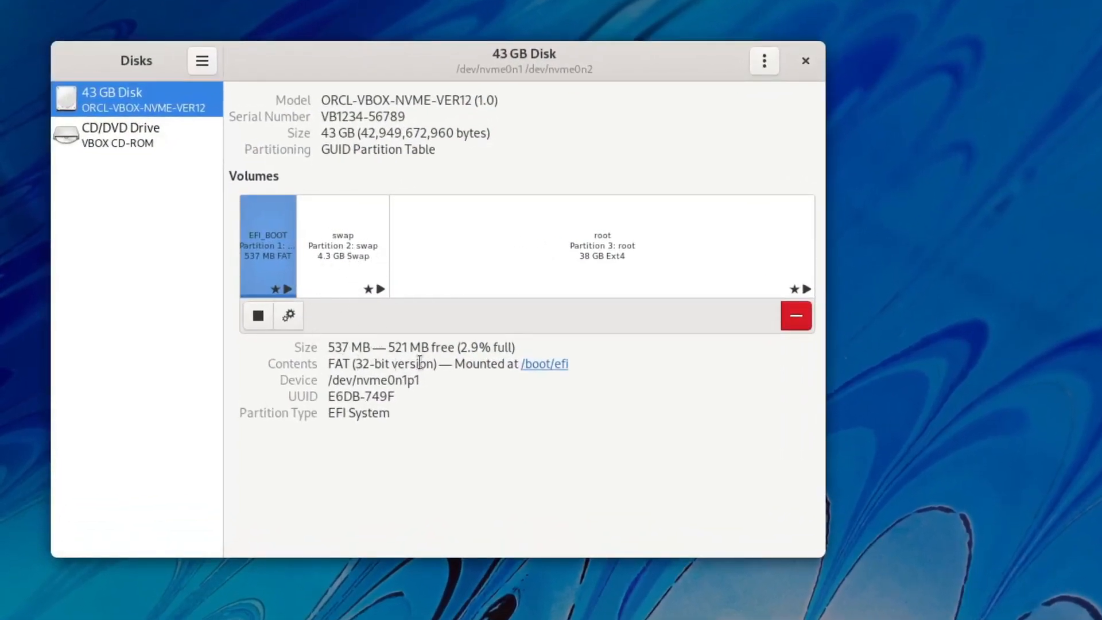
Inspect the swap and ext4 root partitions and the app and disk menus, then close Disks.
{"action": "left_click", "coordinate": [356, 233]}
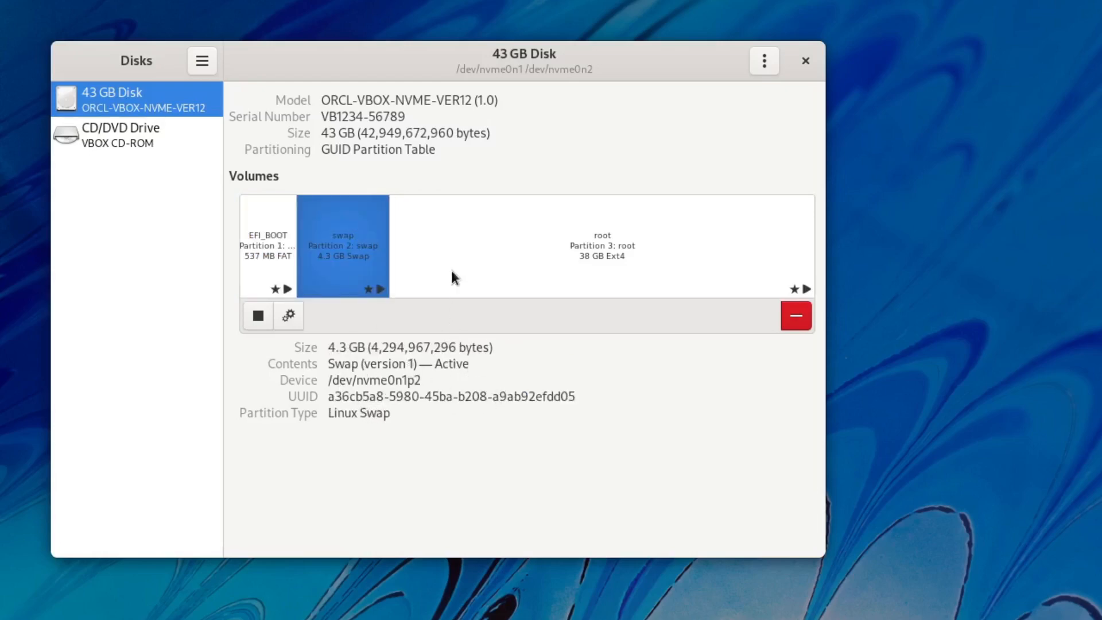
{"action": "left_click", "coordinate": [499, 253]}
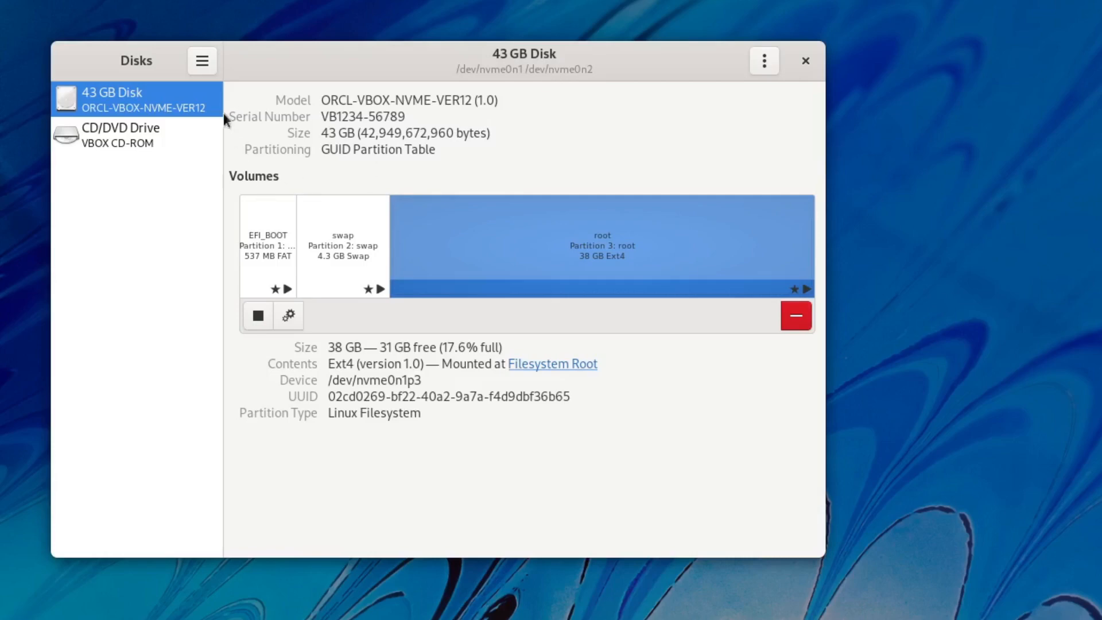
{"action": "left_click", "coordinate": [205, 60]}
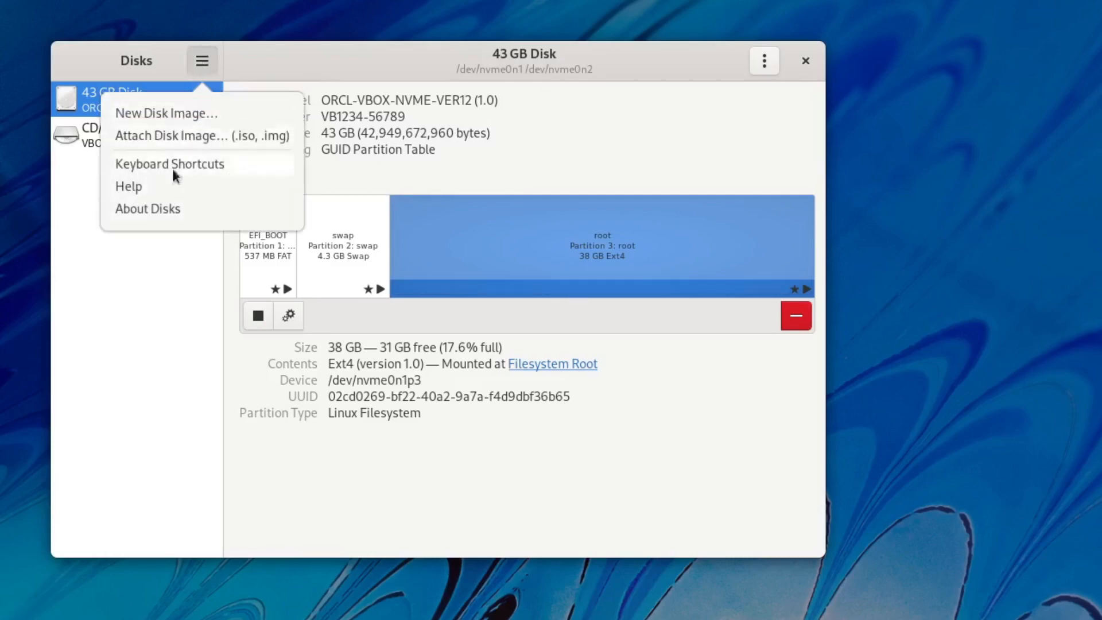
{"action": "left_click", "coordinate": [346, 75]}
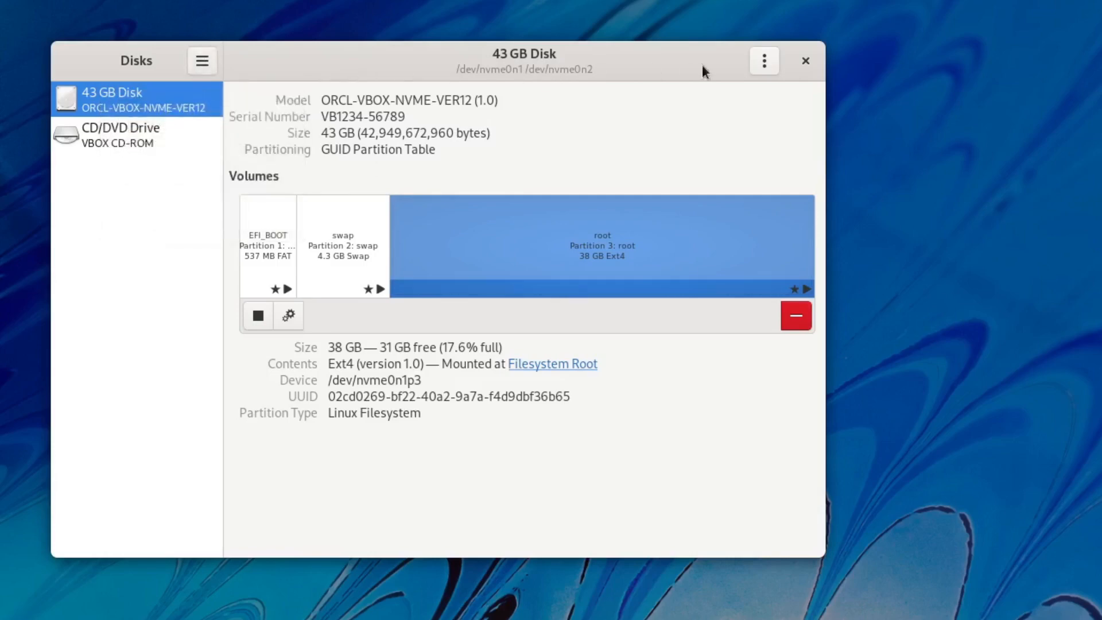
{"action": "left_click", "coordinate": [765, 61]}
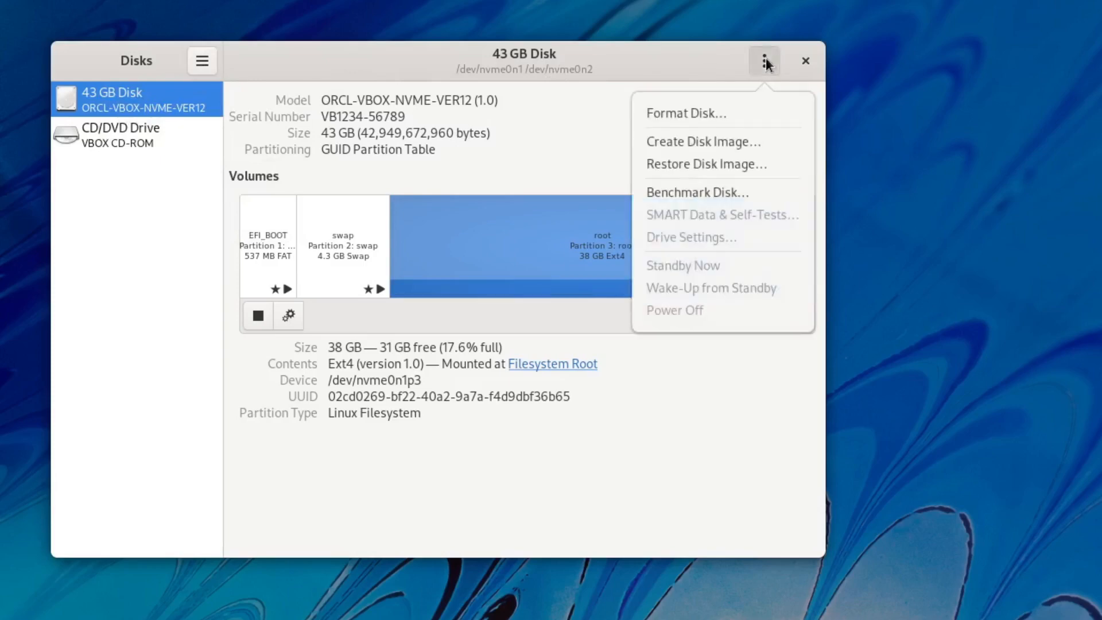
{"action": "left_click", "coordinate": [693, 65]}
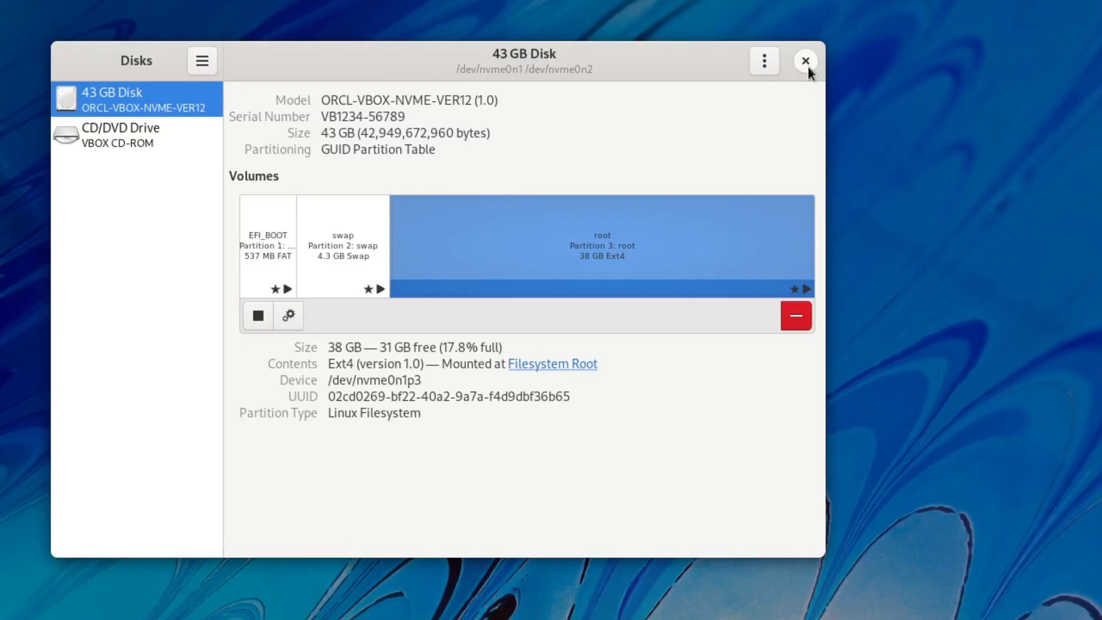
{"action": "left_click", "coordinate": [806, 60]}
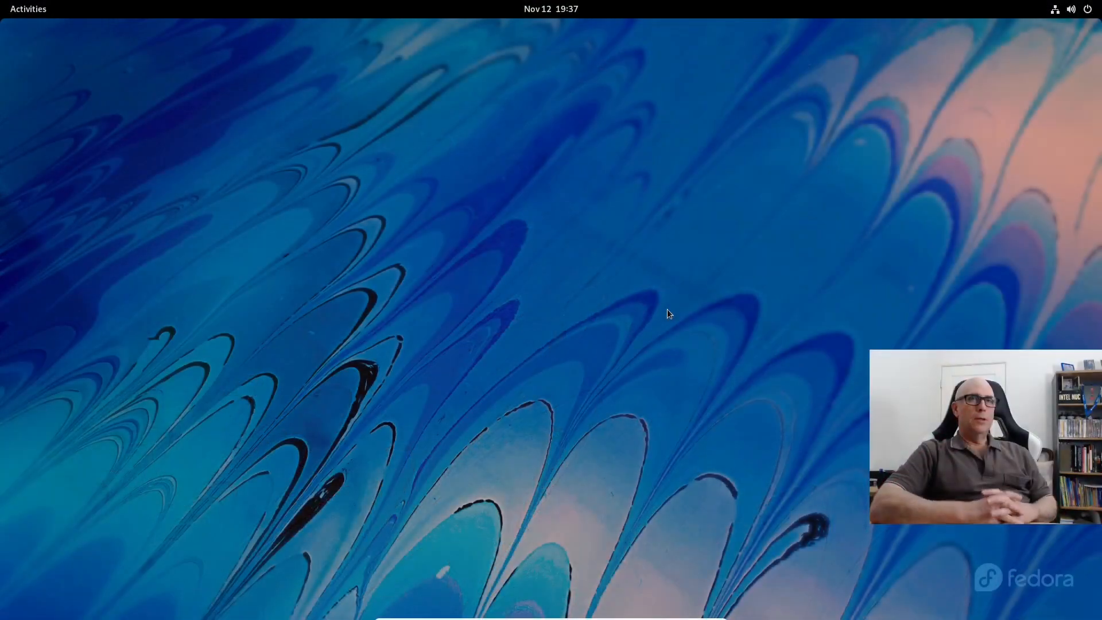